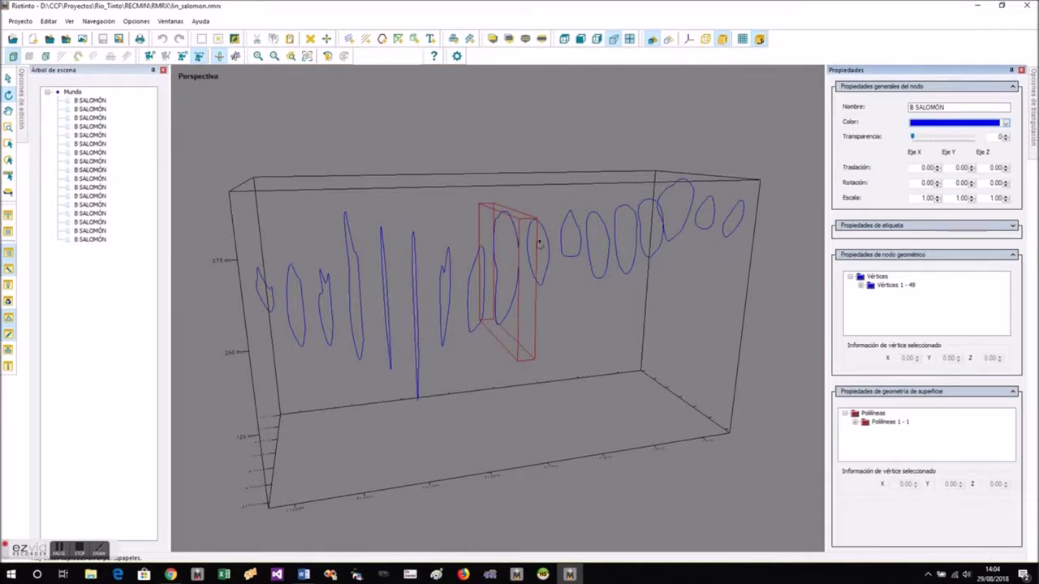
- Join the two adjacent outlines in the middle of the row into a surface, linking minima and maxima in Y and Z
{"action": "left_click", "coordinate": [547, 242], "text": "ctrl"}
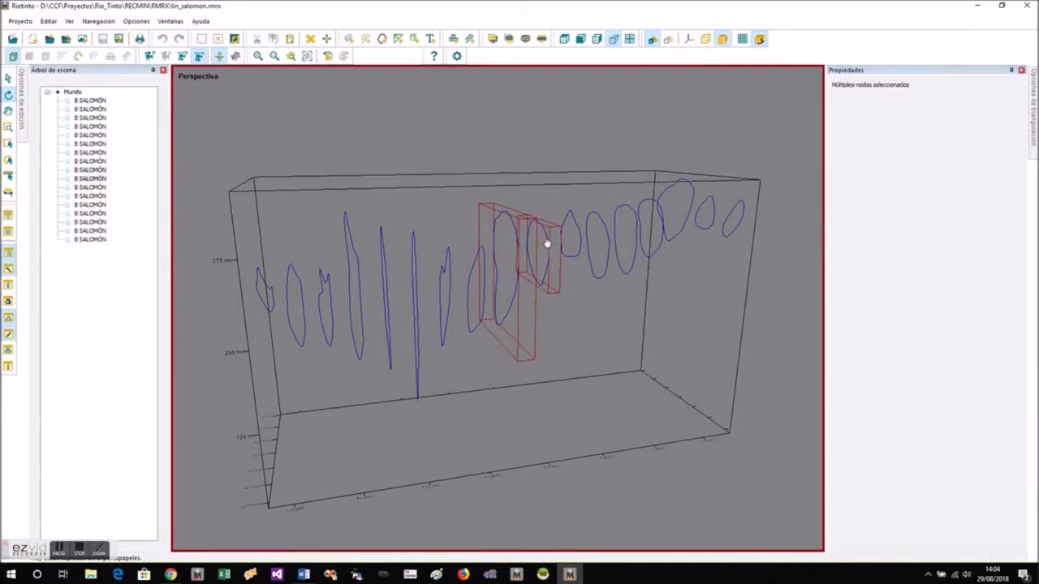
{"action": "left_click", "coordinate": [1032, 130]}
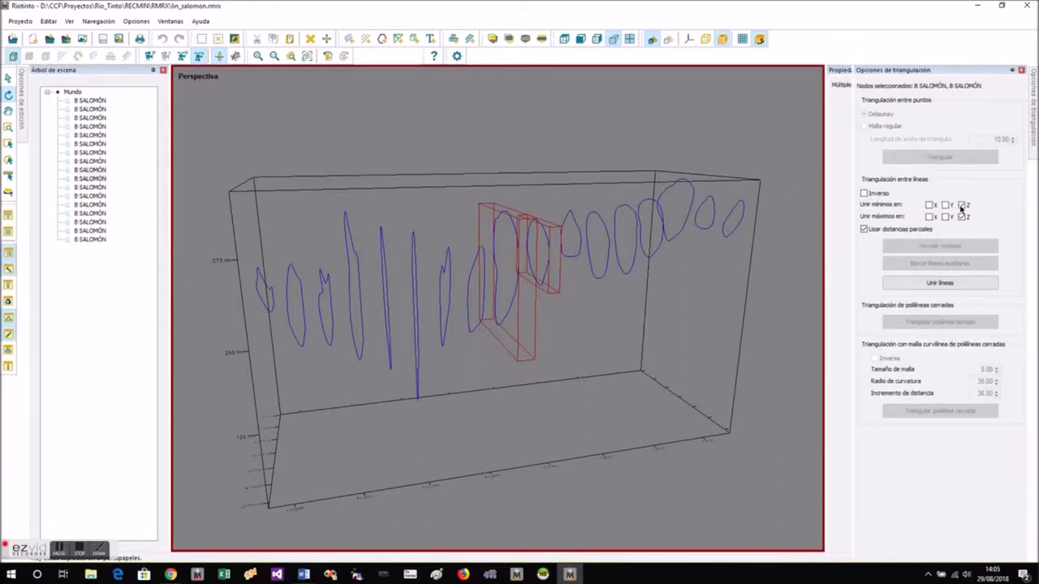
{"action": "left_click", "coordinate": [961, 205]}
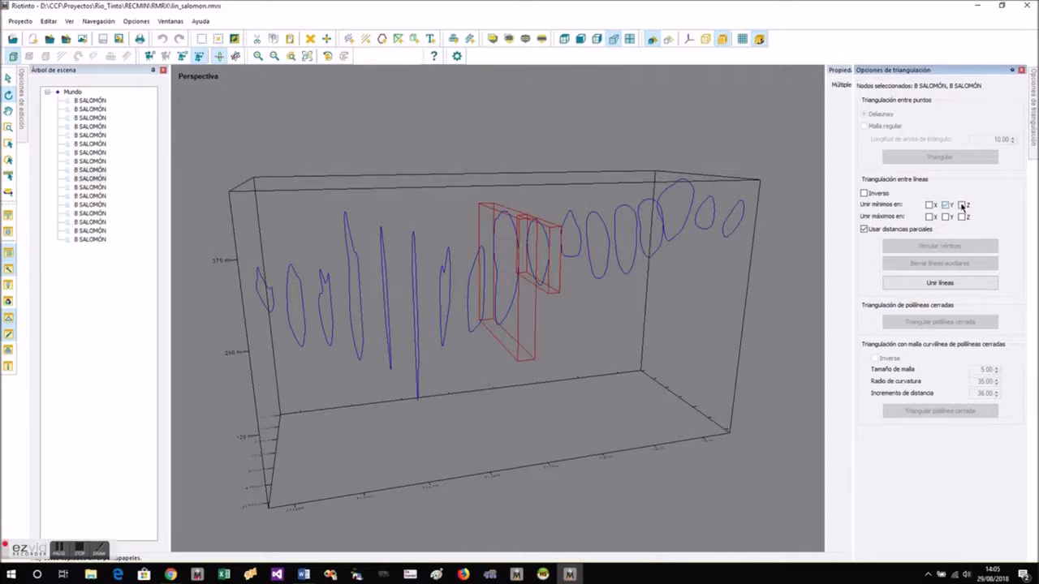
{"action": "left_click", "coordinate": [934, 282]}
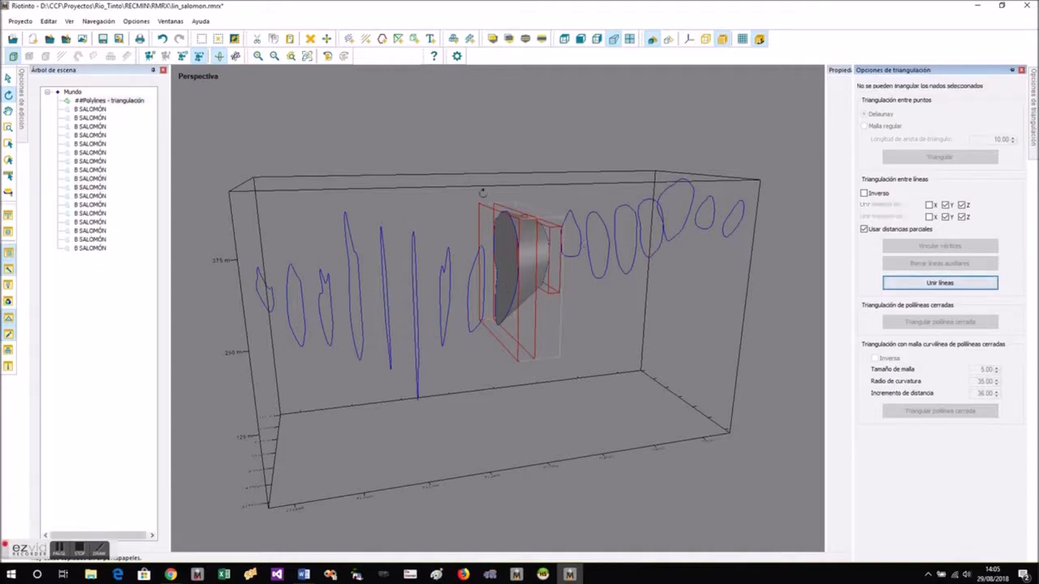
- Inspect the surface between the two outlines from several angles in wireframe and shaded display
{"action": "left_click_drag", "start_coordinate": [604, 166], "coordinate": [382, 151]}
{"action": "scroll", "coordinate": [484, 245], "scroll_direction": "up", "scroll_amount": 5}
{"action": "left_click_drag", "start_coordinate": [487, 240], "coordinate": [304, 230]}
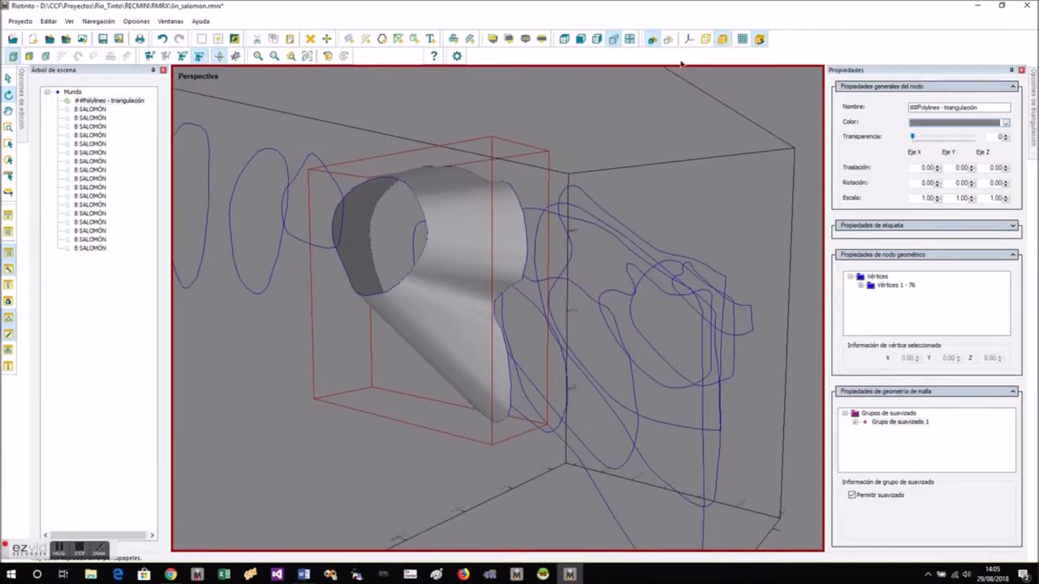
{"action": "left_click", "coordinate": [665, 40]}
{"action": "mouse_move", "coordinate": [473, 332]}
{"action": "left_mouse_down"}
{"action": "mouse_move", "coordinate": [466, 280]}
{"action": "mouse_move", "coordinate": [554, 235]}
{"action": "mouse_move", "coordinate": [595, 235]}
{"action": "mouse_move", "coordinate": [652, 284]}
{"action": "mouse_move", "coordinate": [628, 250]}
{"action": "mouse_move", "coordinate": [552, 278]}
{"action": "mouse_move", "coordinate": [619, 378]}
{"action": "mouse_move", "coordinate": [695, 340]}
{"action": "mouse_move", "coordinate": [714, 229]}
{"action": "mouse_move", "coordinate": [522, 344]}
{"action": "mouse_move", "coordinate": [523, 363]}
{"action": "mouse_move", "coordinate": [520, 118]}
{"action": "left_mouse_up"}
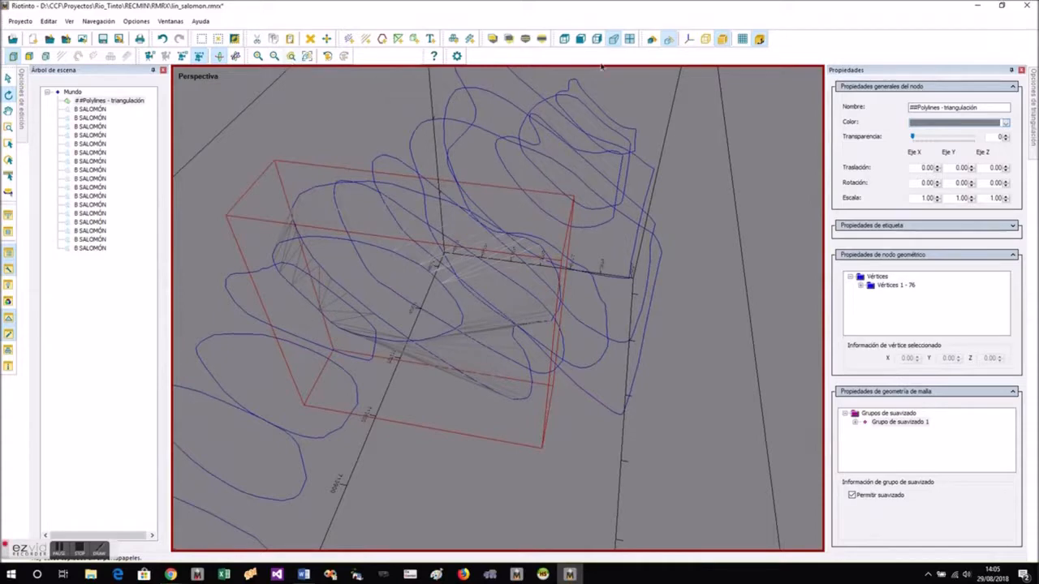
{"action": "left_click", "coordinate": [652, 40]}
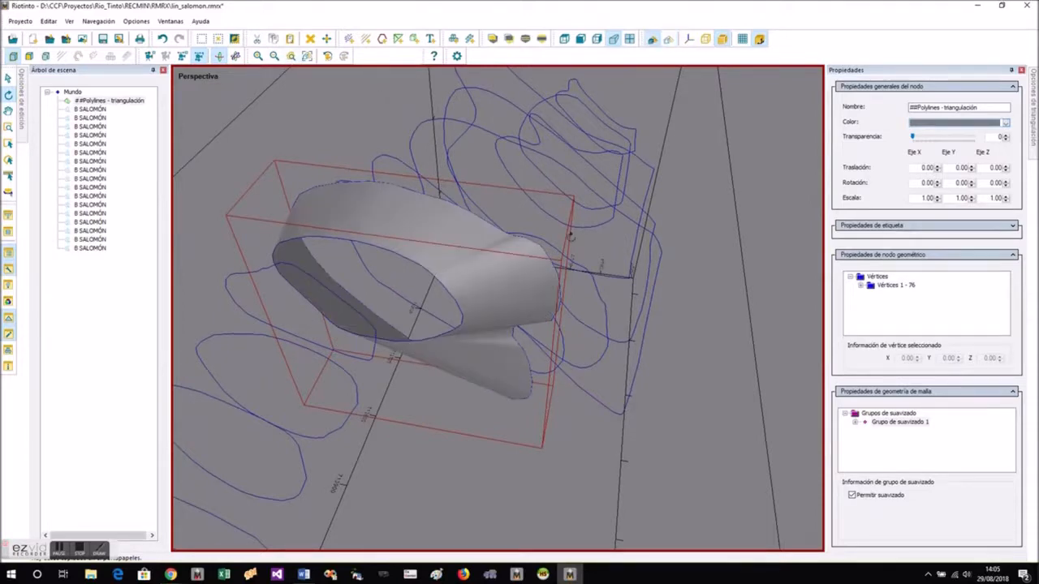
- Undo the triangulation between the two outlines and bring the whole row of outlines back into view
{"action": "left_click", "coordinate": [163, 39]}
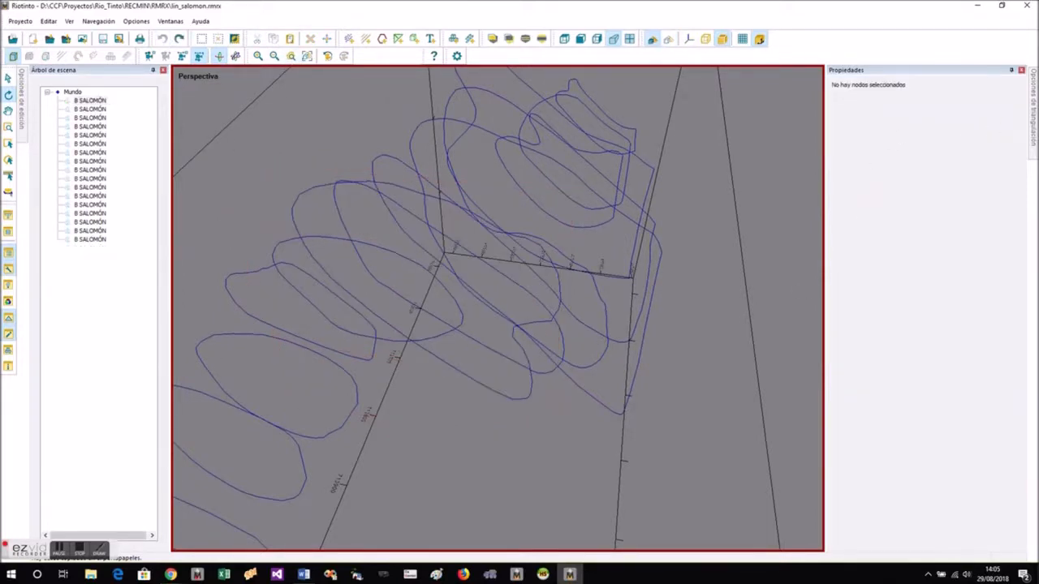
{"action": "left_click", "coordinate": [1034, 116]}
{"action": "left_click_drag", "start_coordinate": [600, 214], "coordinate": [560, 347]}
{"action": "scroll", "coordinate": [649, 443], "scroll_direction": "down", "scroll_amount": 6}
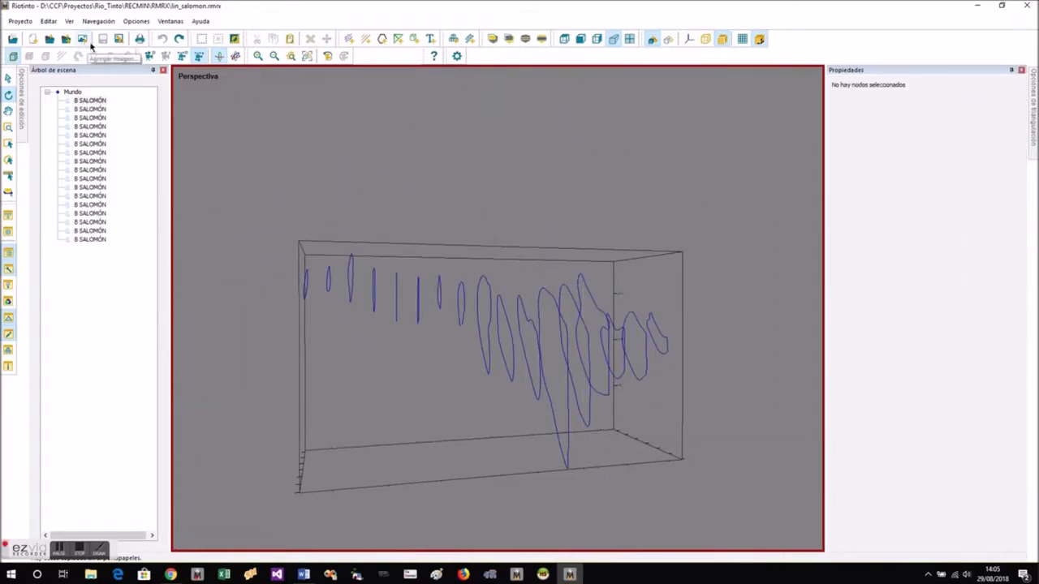
- Select all the B SALOMÓN outlines and join them into one mesh, linking minima and maxima in Z only
{"action": "left_click", "coordinate": [48, 22]}
{"action": "left_click", "coordinate": [76, 64]}
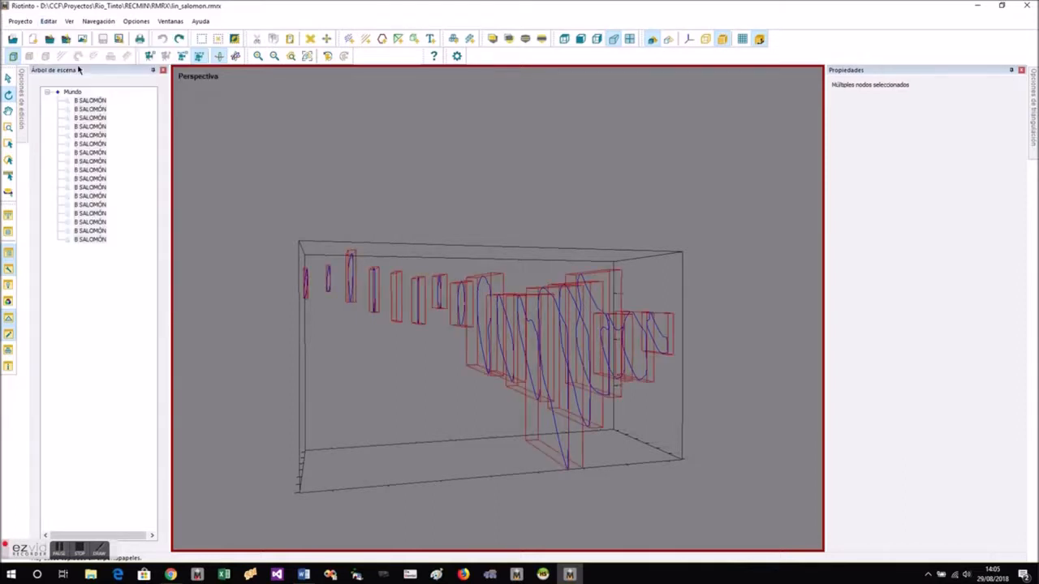
{"action": "left_click", "coordinate": [1027, 131]}
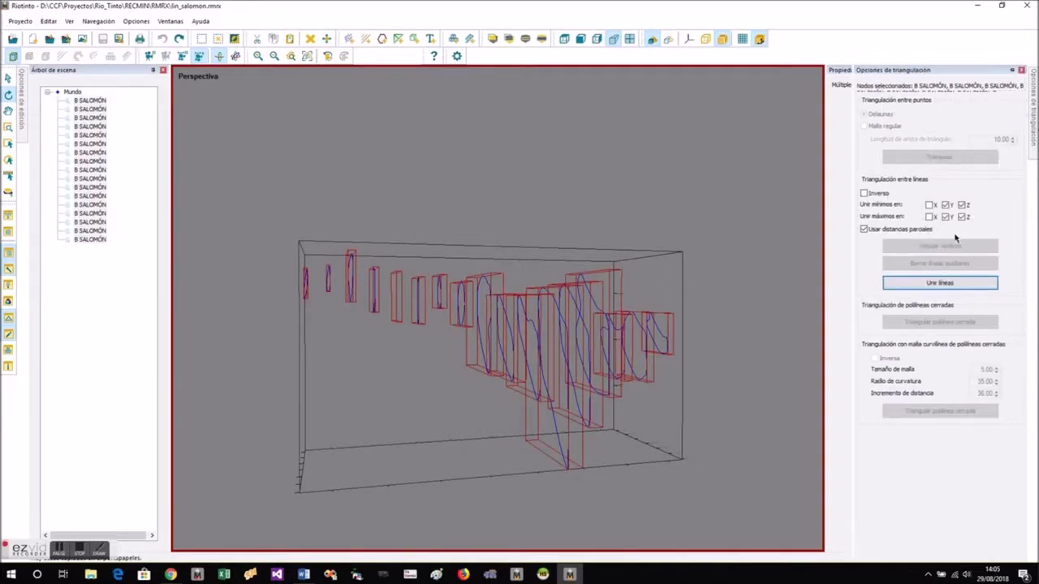
{"action": "left_click", "coordinate": [945, 206]}
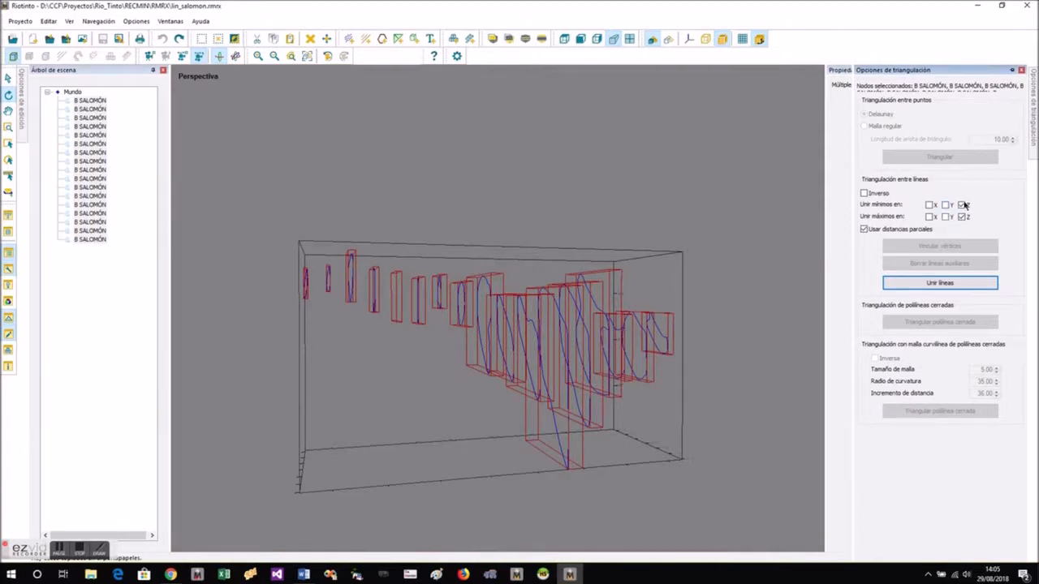
{"action": "left_click", "coordinate": [951, 283]}
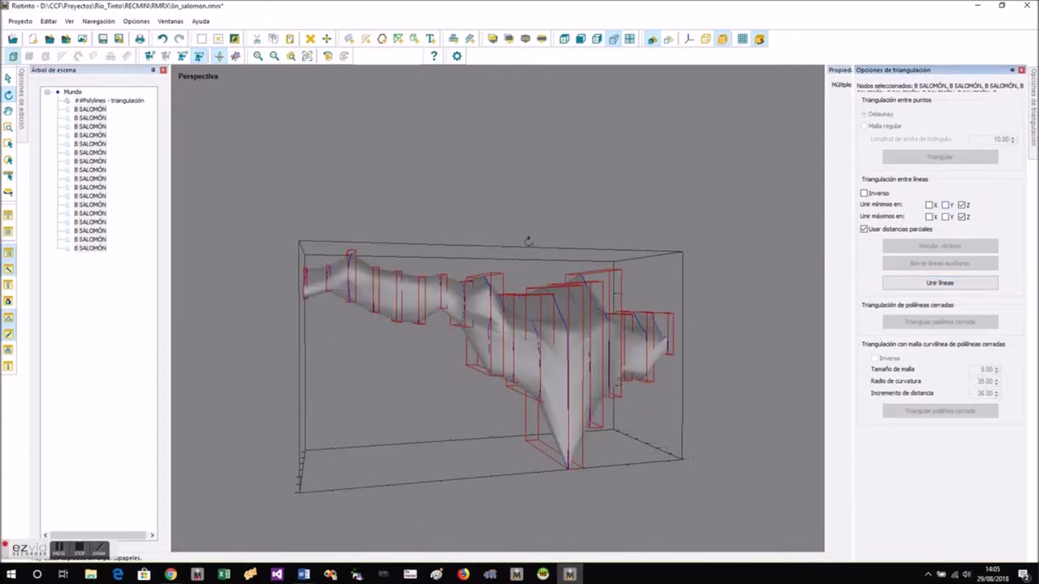
- Change the colour of the triangulated mesh to a dark orange from the extended colour palette
{"action": "left_click", "coordinate": [577, 369]}
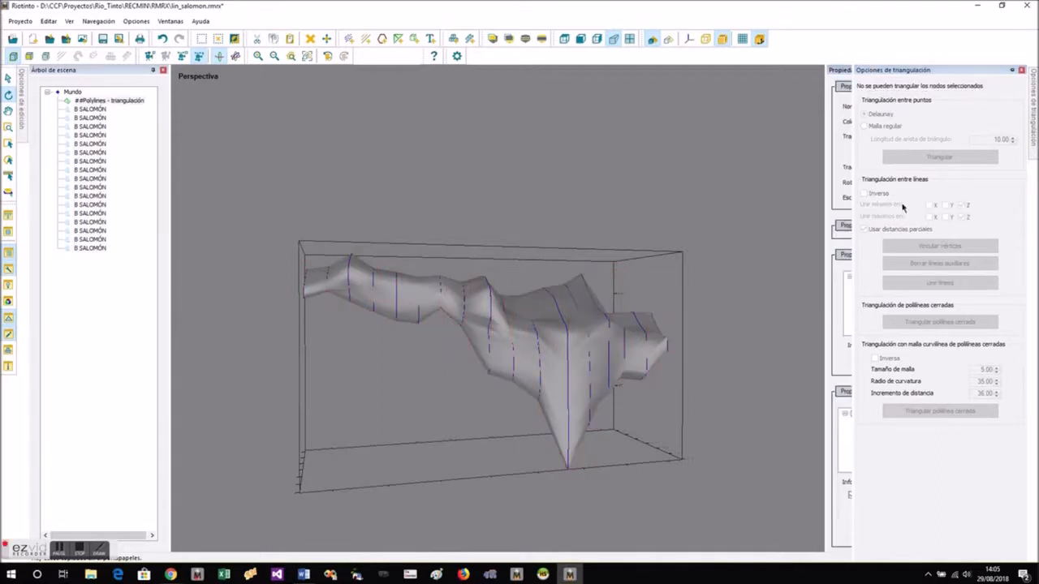
{"action": "left_click", "coordinate": [1007, 123]}
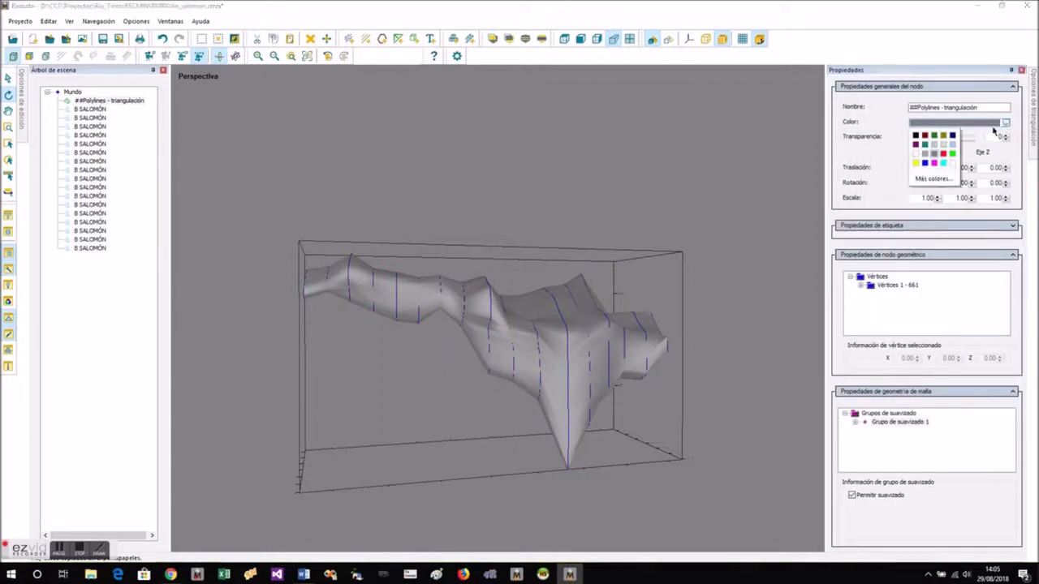
{"action": "left_click", "coordinate": [948, 178]}
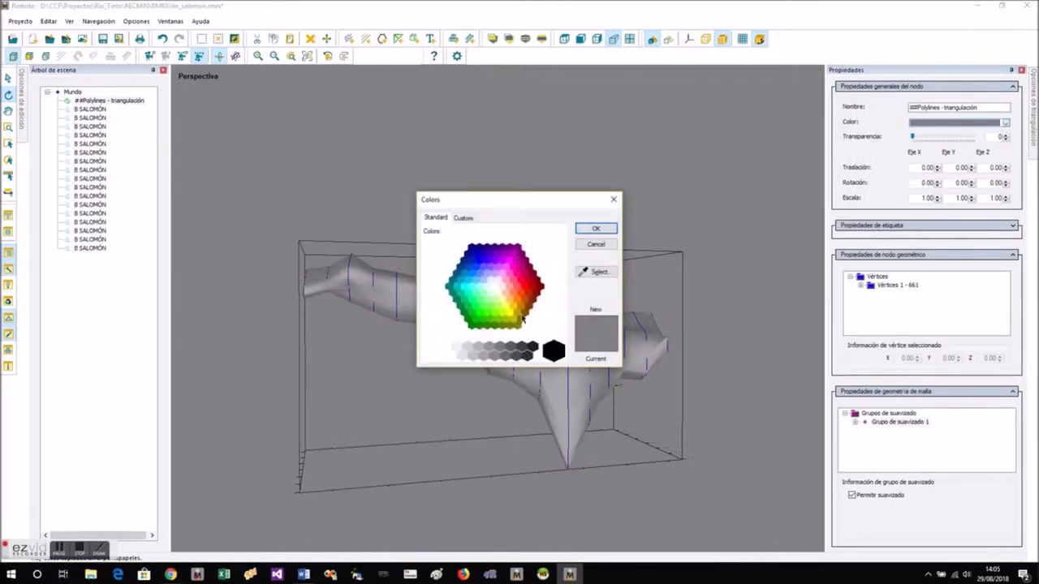
{"action": "left_click", "coordinate": [607, 230]}
{"action": "left_click_drag", "start_coordinate": [524, 334], "coordinate": [485, 337]}
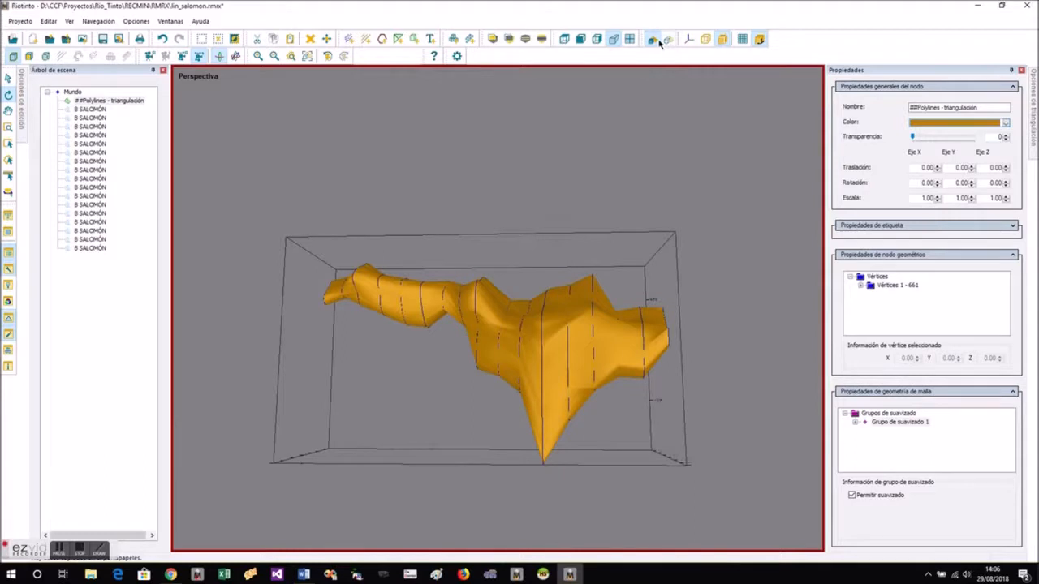
- Compare the mesh with edge smoothing off and on, leaving smoothing on
{"action": "left_click", "coordinate": [723, 39]}
{"action": "left_click_drag", "start_coordinate": [639, 249], "coordinate": [673, 101]}
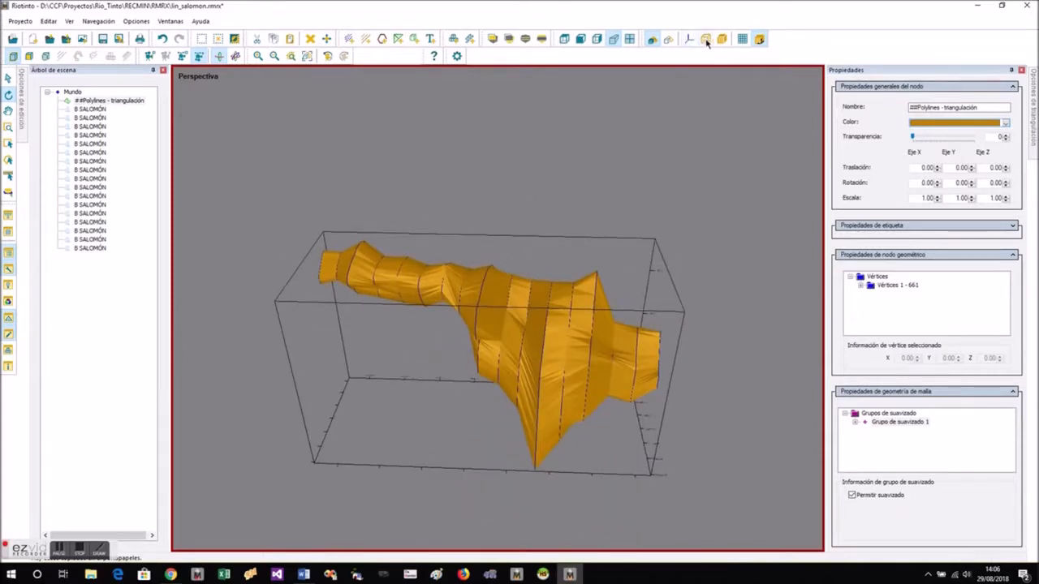
{"action": "left_click", "coordinate": [721, 40]}
- Examine the orange mesh's triangles in wireframe display and return to shaded display
{"action": "left_click", "coordinate": [668, 40]}
{"action": "left_click_drag", "start_coordinate": [556, 363], "coordinate": [564, 295]}
{"action": "scroll", "coordinate": [554, 370], "scroll_direction": "up", "scroll_amount": 3}
{"action": "left_click_drag", "start_coordinate": [554, 370], "coordinate": [549, 467]}
{"action": "scroll", "coordinate": [389, 266], "scroll_direction": "down", "scroll_amount": 3}
{"action": "scroll", "coordinate": [389, 266], "scroll_direction": "down", "scroll_amount": 3}
{"action": "left_click_drag", "start_coordinate": [614, 371], "coordinate": [607, 234]}
{"action": "scroll", "coordinate": [608, 235], "scroll_direction": "up", "scroll_amount": 3}
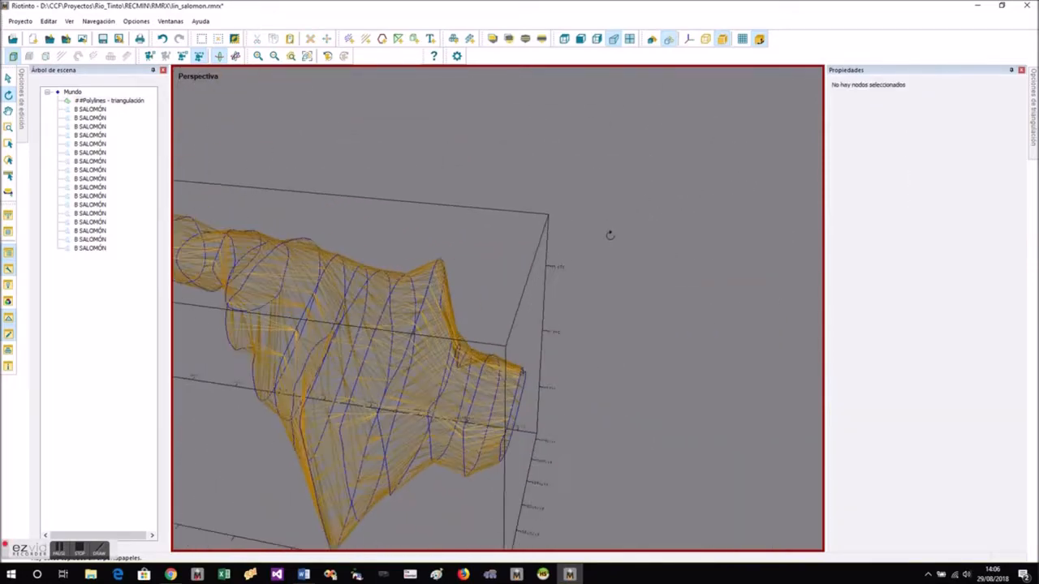
{"action": "left_click", "coordinate": [653, 42]}
- Copy the outline at the open end of the mesh, beyond its deepest part, and paste a duplicate into the scene
{"action": "left_click_drag", "start_coordinate": [535, 377], "coordinate": [544, 329]}
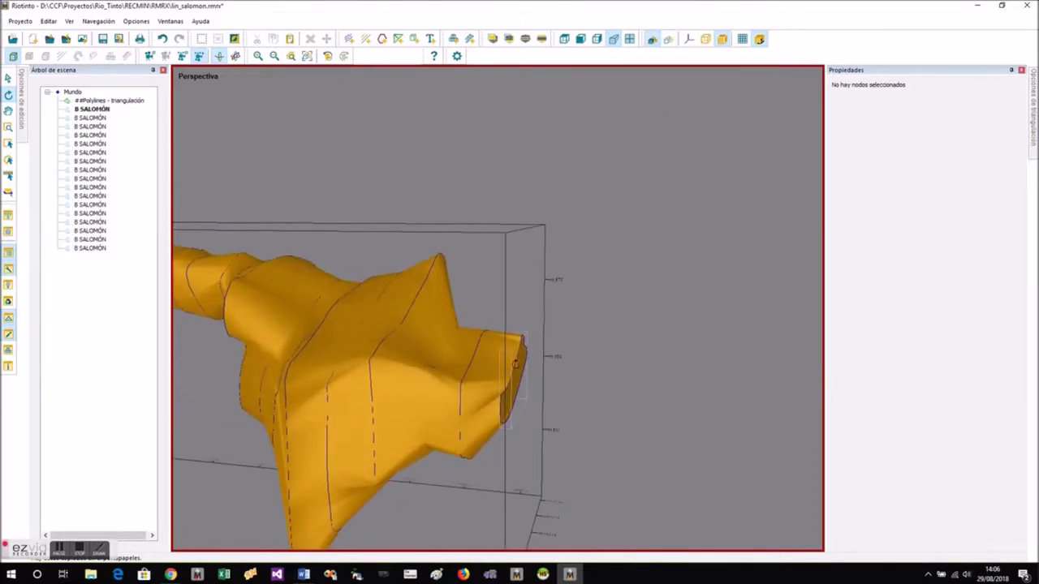
{"action": "left_click_drag", "start_coordinate": [405, 366], "coordinate": [434, 373]}
{"action": "left_click", "coordinate": [505, 372]}
{"action": "right_click", "coordinate": [503, 377]}
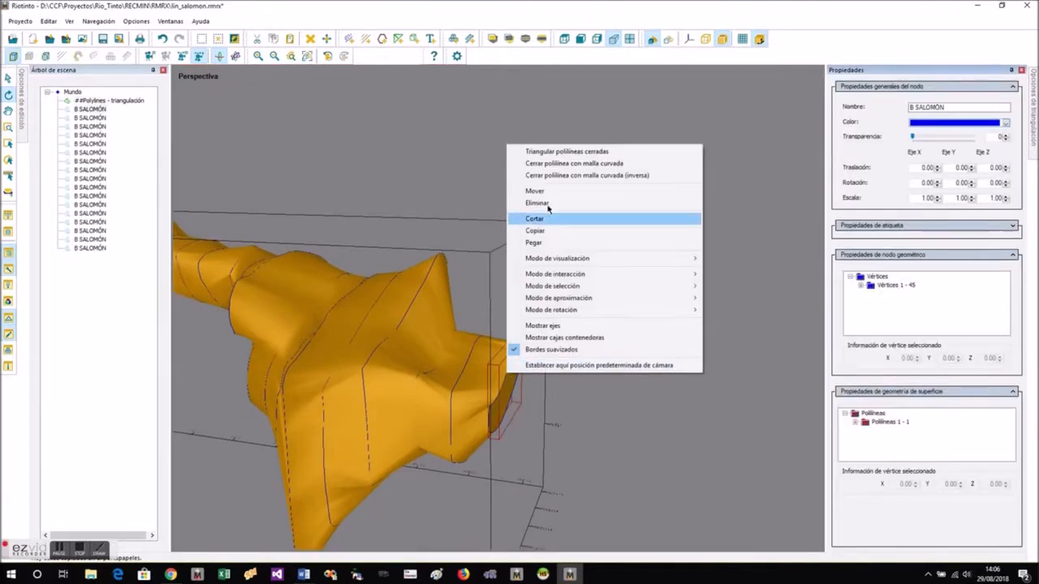
{"action": "left_click", "coordinate": [539, 232]}
{"action": "left_click", "coordinate": [577, 391]}
{"action": "right_click", "coordinate": [577, 392]}
{"action": "left_click_drag", "start_coordinate": [539, 428], "coordinate": [578, 416]}
{"action": "right_click", "coordinate": [587, 388]}
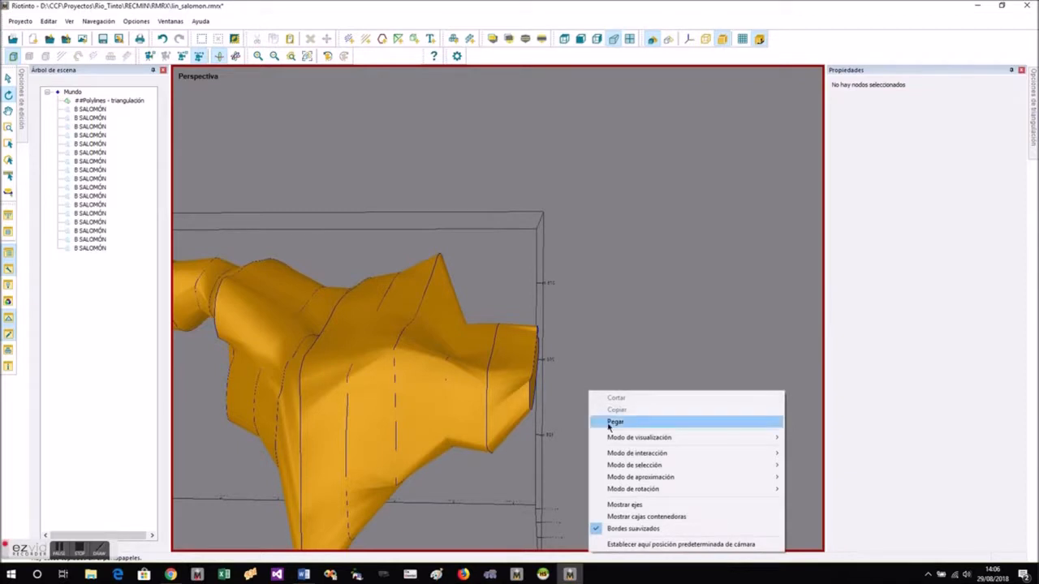
{"action": "left_click", "coordinate": [619, 420]}
- Try to move the current multiple selection outward from the mesh's open end, and undo the move
{"action": "left_click", "coordinate": [529, 381]}
{"action": "right_click", "coordinate": [528, 194]}
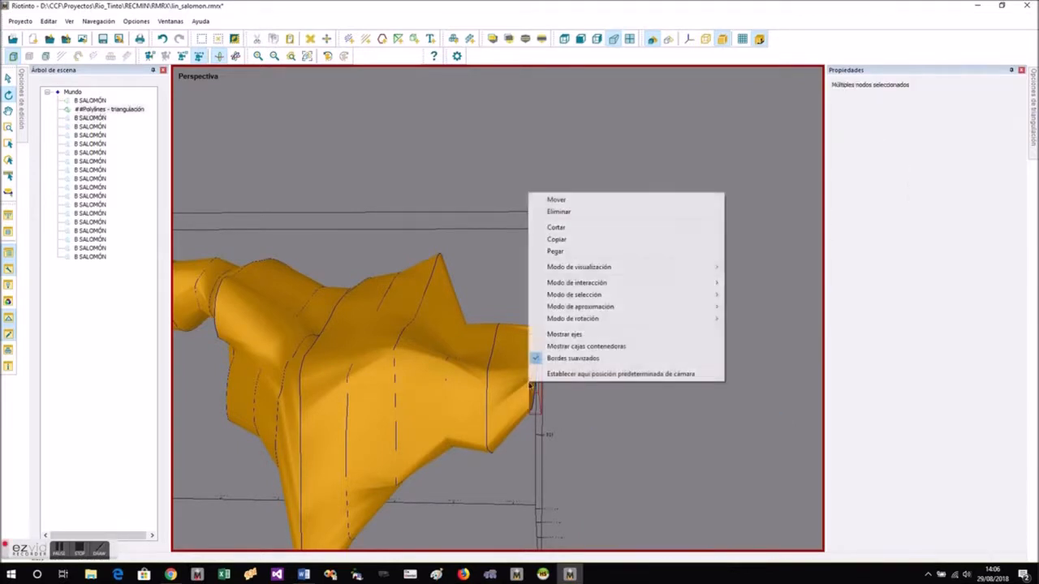
{"action": "left_click", "coordinate": [556, 200]}
{"action": "left_click_drag", "start_coordinate": [577, 411], "coordinate": [598, 406]}
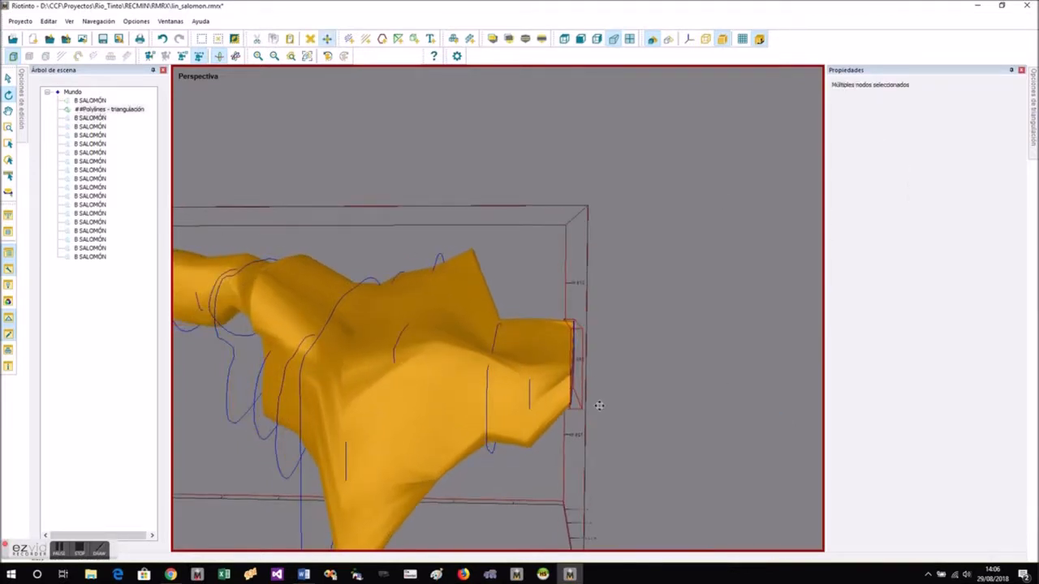
{"action": "left_click", "coordinate": [162, 41]}
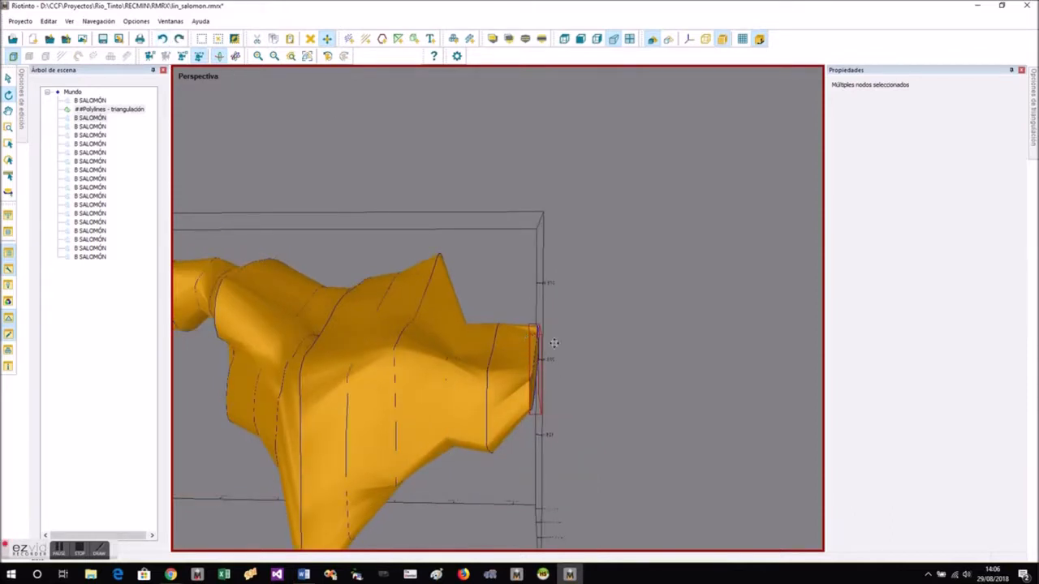
- Move only the end outline's duplicate outward from the mesh, to a translation of about X -49, Y -2, Z -3
{"action": "left_click", "coordinate": [576, 377]}
{"action": "left_click", "coordinate": [533, 366]}
{"action": "right_click", "coordinate": [533, 366]}
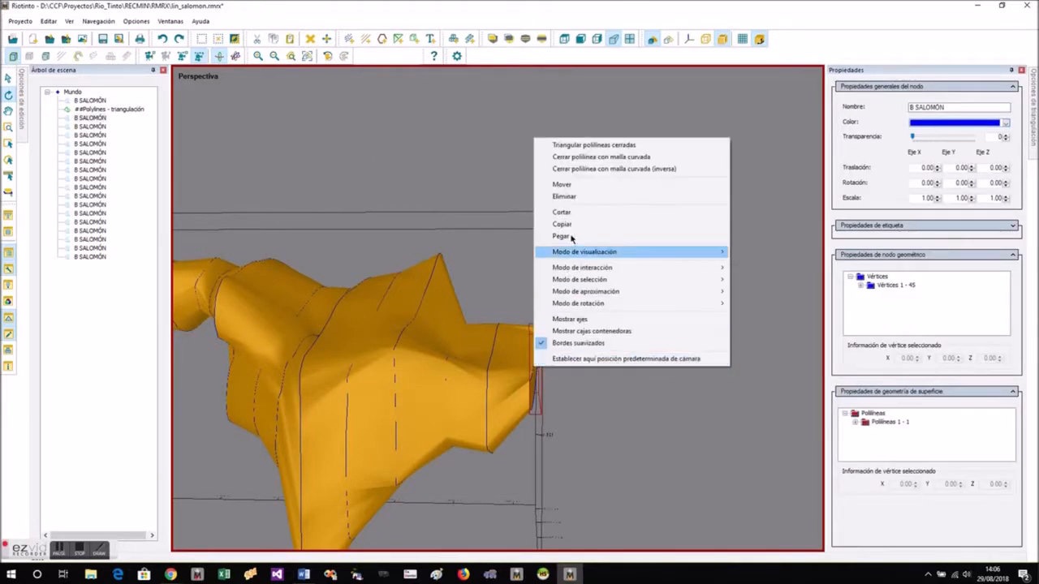
{"action": "left_click", "coordinate": [560, 185]}
{"action": "left_click_drag", "start_coordinate": [539, 349], "coordinate": [576, 351]}
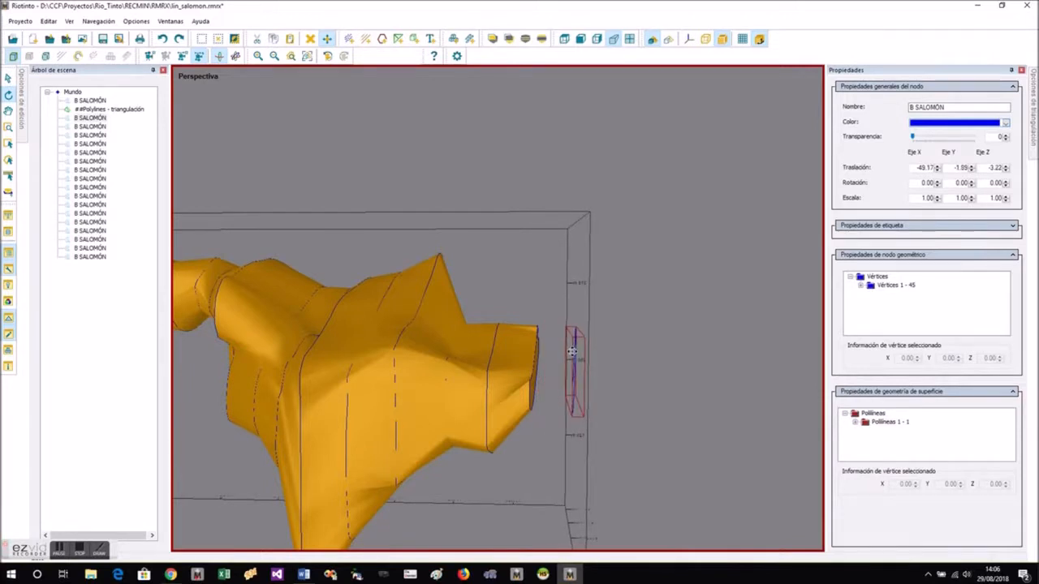
{"action": "left_click", "coordinate": [679, 348]}
- From an end-on view, move the duplicate outline upward to a translation of about X -43, Y 9, Z 16
{"action": "left_click_drag", "start_coordinate": [703, 438], "coordinate": [516, 438]}
{"action": "left_click", "coordinate": [410, 355]}
{"action": "right_click", "coordinate": [410, 355]}
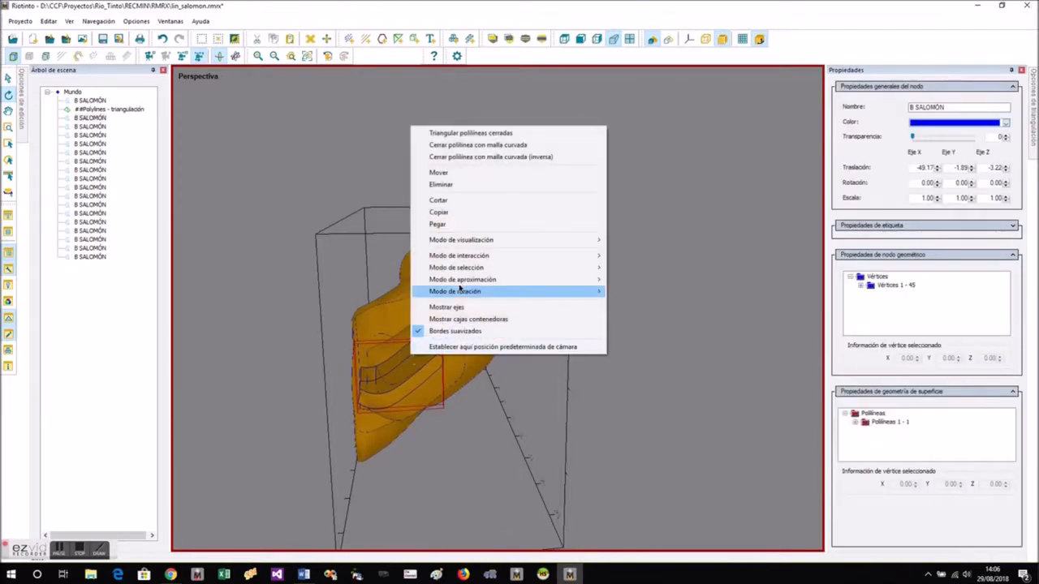
{"action": "left_click", "coordinate": [467, 173]}
{"action": "left_click_drag", "start_coordinate": [481, 428], "coordinate": [473, 416]}
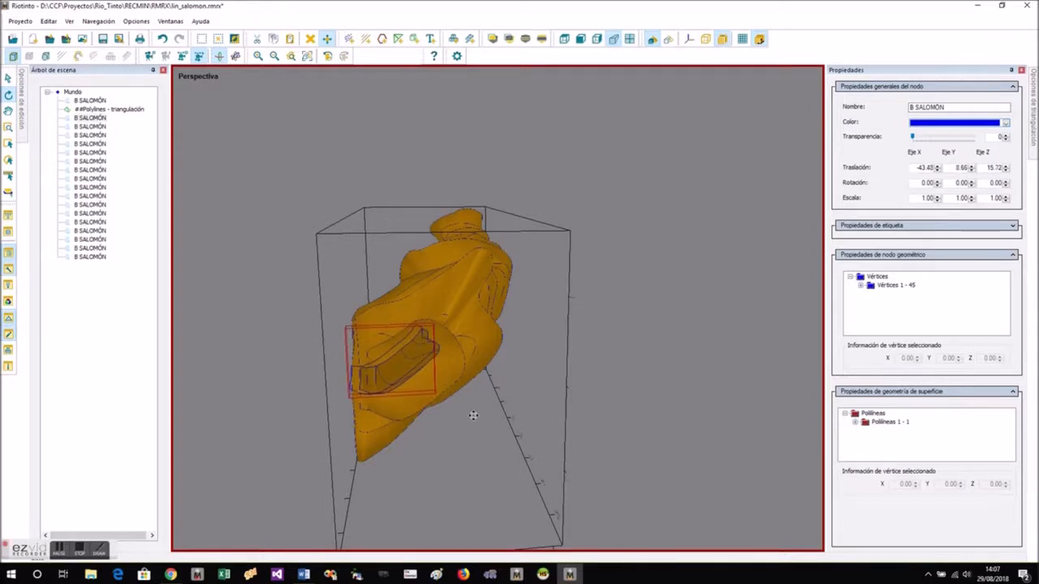
{"action": "left_click", "coordinate": [692, 412]}
- Join the mesh's end outline and the displaced duplicate into a surface, linking minima and maxima in Z
{"action": "left_click_drag", "start_coordinate": [502, 472], "coordinate": [638, 383]}
{"action": "left_click", "coordinate": [581, 344]}
{"action": "right_click", "coordinate": [583, 344]}
{"action": "left_click", "coordinate": [558, 377]}
{"action": "left_click", "coordinate": [548, 365]}
{"action": "left_click", "coordinate": [583, 346]}
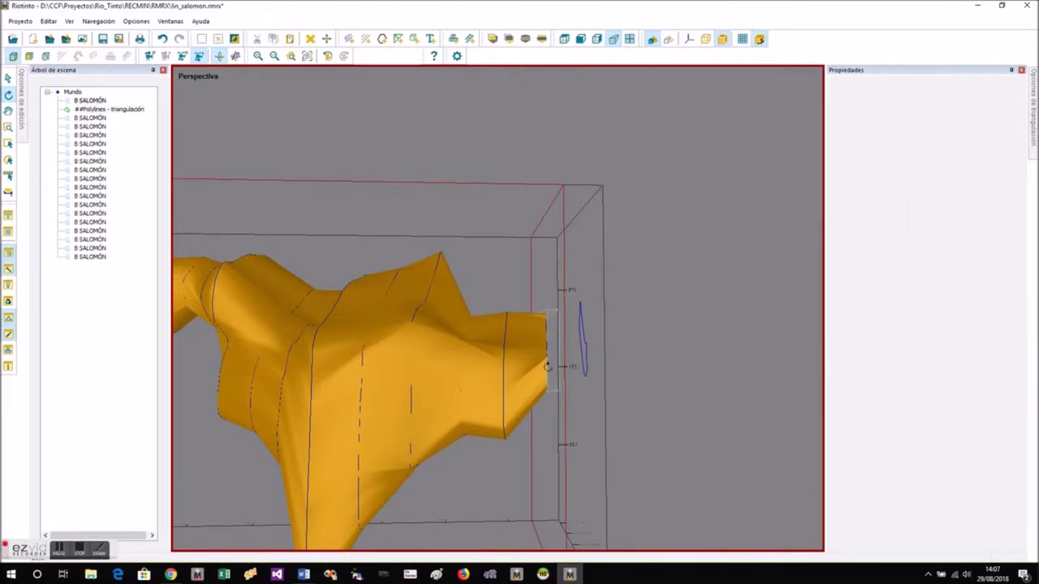
{"action": "left_click", "coordinate": [586, 346], "text": "ctrl"}
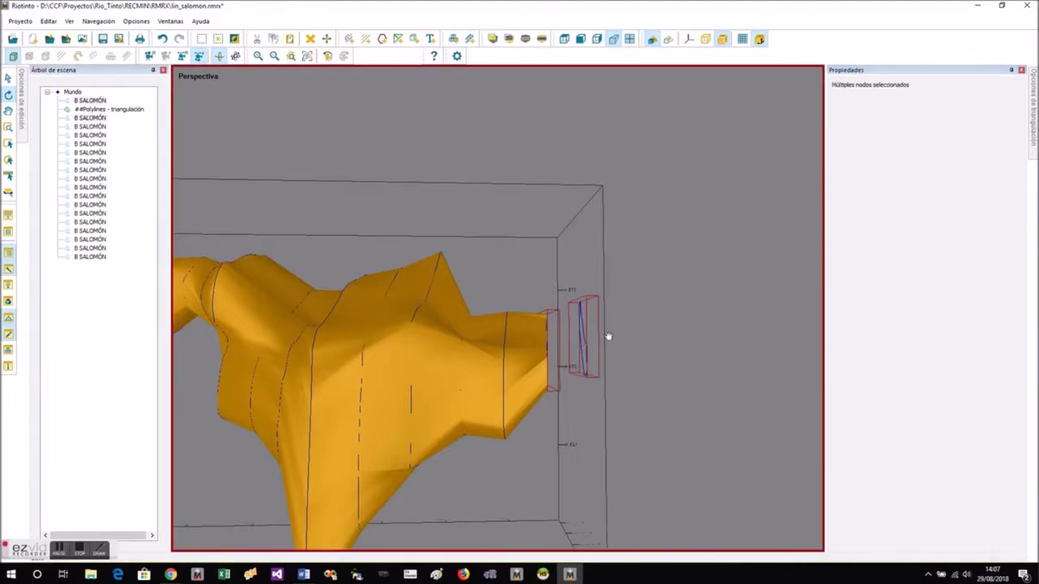
{"action": "left_click", "coordinate": [1030, 119]}
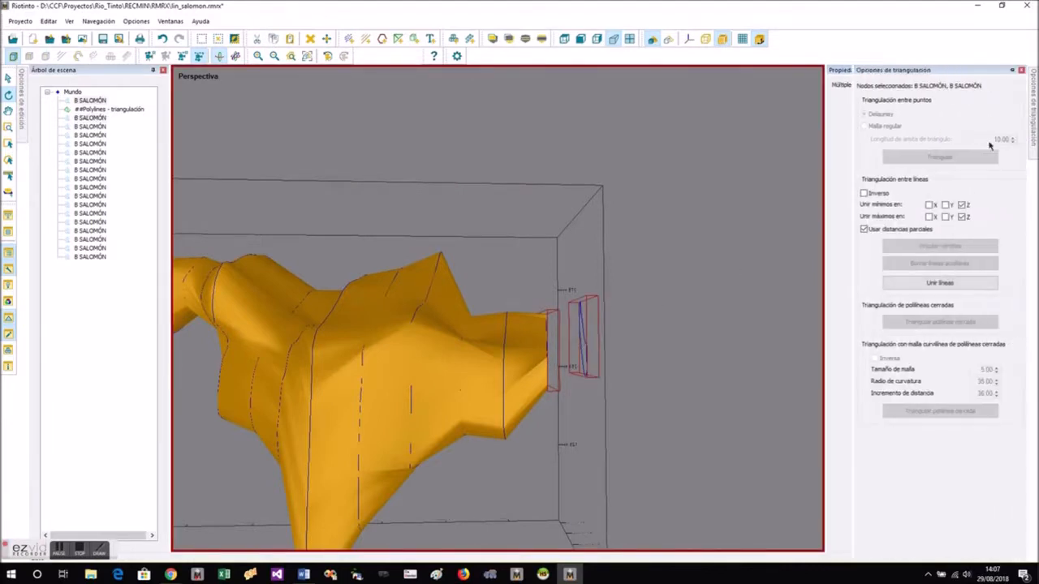
{"action": "left_click", "coordinate": [945, 284]}
- Close the displaced duplicate outline at the mesh's extended end with a flat closed-polyline triangulation
{"action": "left_click_drag", "start_coordinate": [734, 328], "coordinate": [526, 371]}
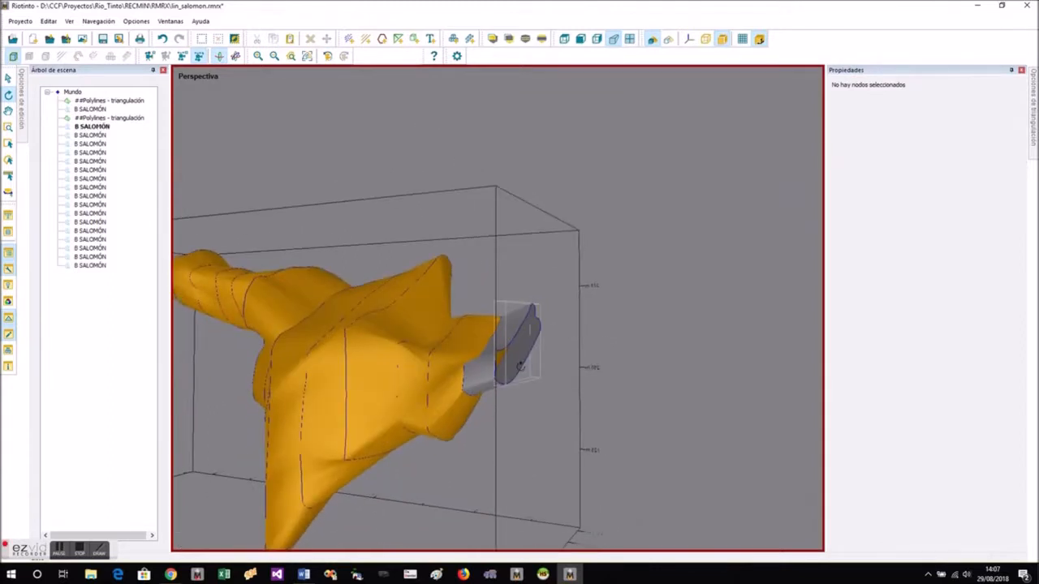
{"action": "left_click", "coordinate": [520, 367]}
{"action": "right_click", "coordinate": [520, 367]}
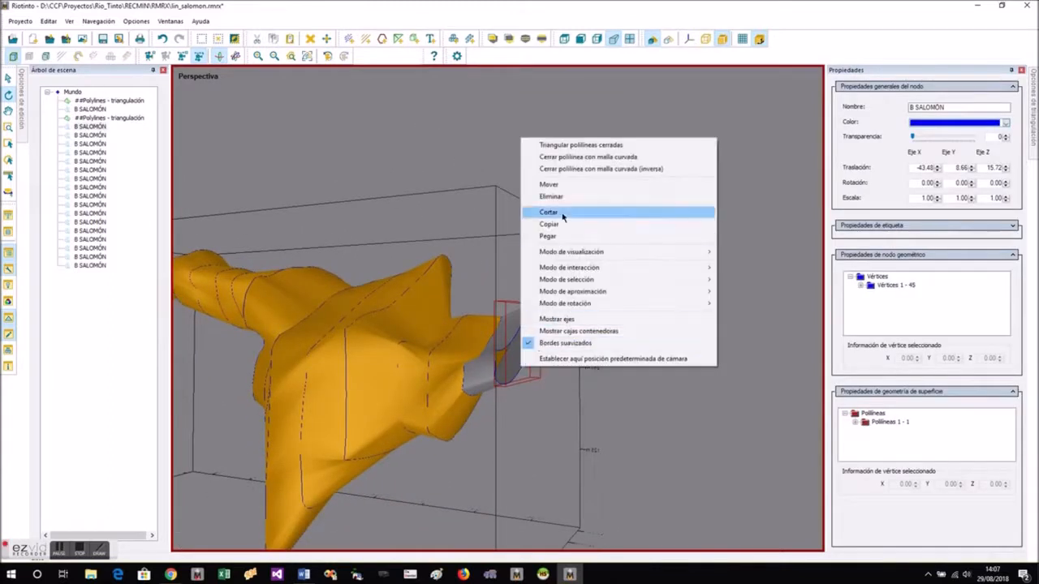
{"action": "left_click", "coordinate": [1034, 128]}
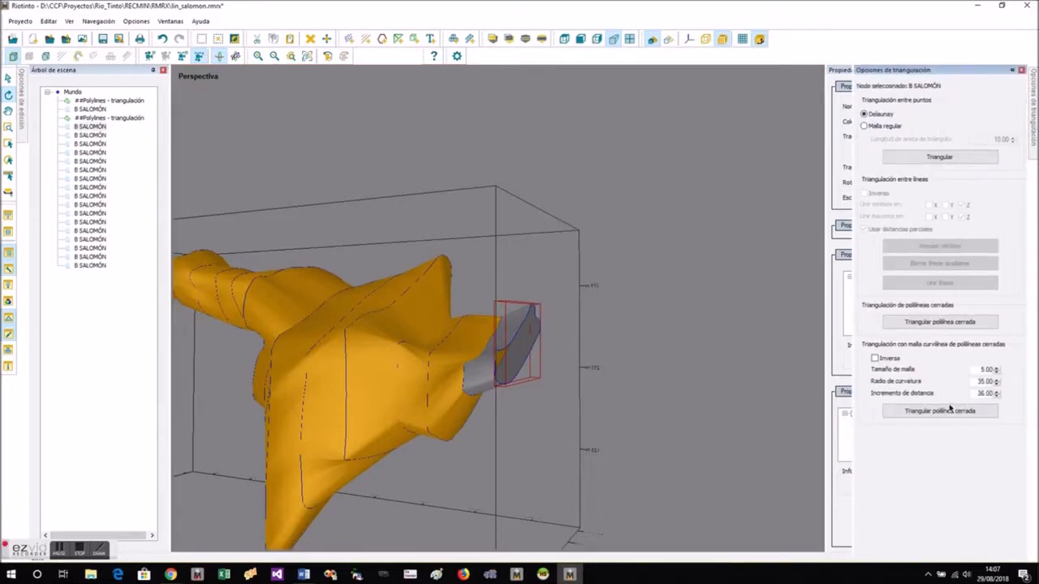
{"action": "left_click", "coordinate": [925, 323]}
- Triangulate the closed end outline at the mesh's opposite, narrow end to cap it flat
{"action": "middle_click_drag", "start_coordinate": [516, 452], "coordinate": [587, 453]}
{"action": "left_click_drag", "start_coordinate": [587, 453], "coordinate": [684, 466]}
{"action": "scroll", "coordinate": [714, 392], "scroll_direction": "down", "scroll_amount": 4}
{"action": "mouse_move", "coordinate": [402, 376]}
{"action": "left_mouse_down"}
{"action": "mouse_move", "coordinate": [460, 416]}
{"action": "mouse_move", "coordinate": [348, 414]}
{"action": "mouse_move", "coordinate": [285, 342]}
{"action": "mouse_move", "coordinate": [418, 368]}
{"action": "left_mouse_up"}
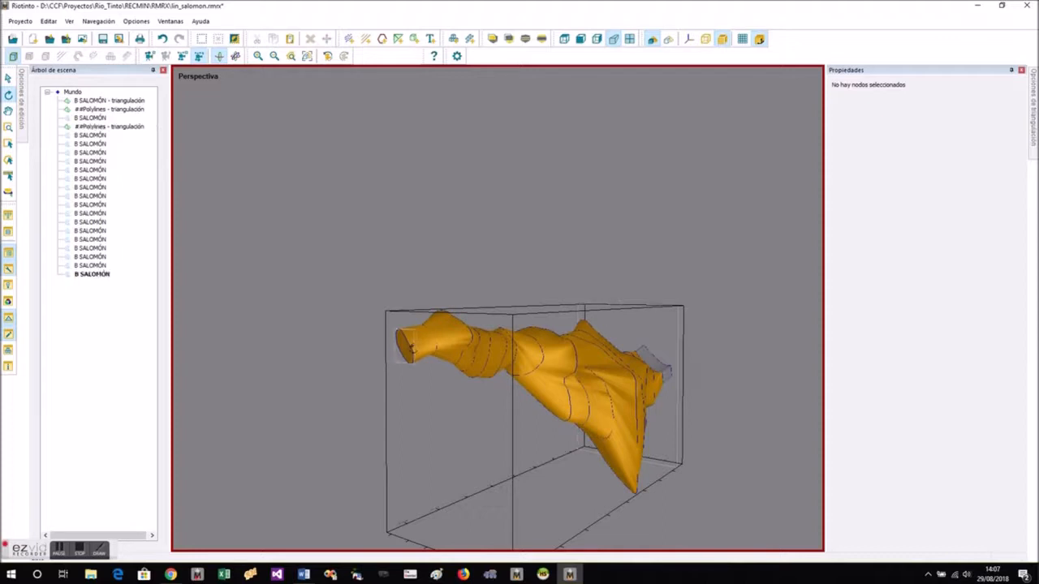
{"action": "left_click", "coordinate": [409, 349]}
{"action": "left_click", "coordinate": [410, 348]}
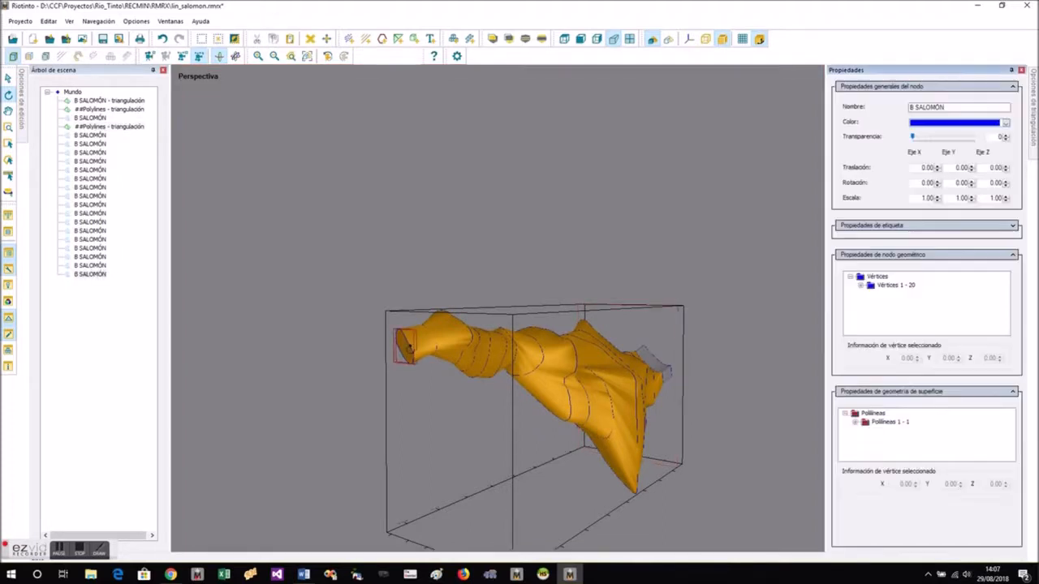
{"action": "right_click", "coordinate": [410, 349]}
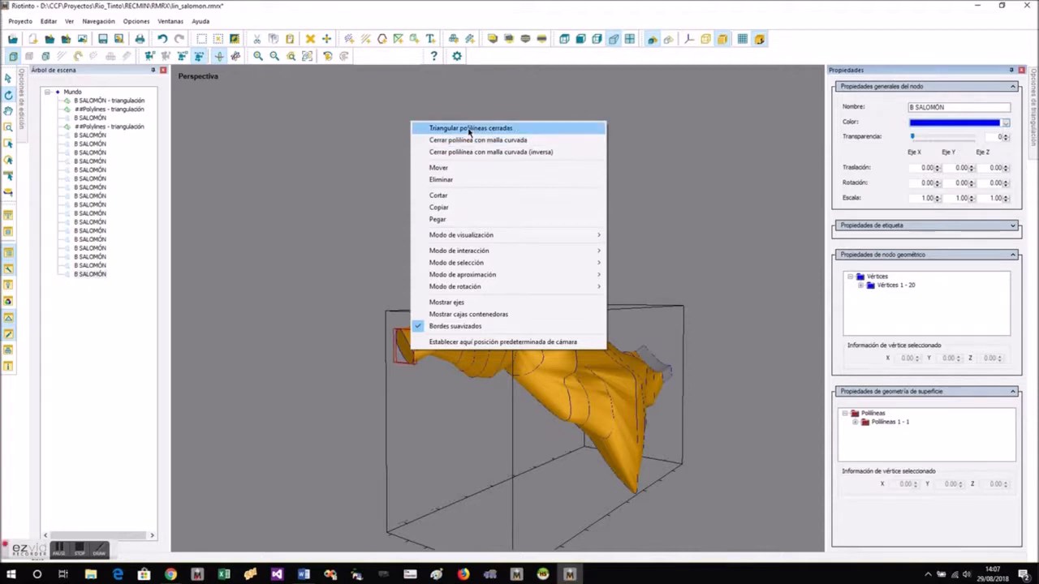
{"action": "left_click", "coordinate": [469, 130]}
- Invert the normals of the flat blue cap on the mesh's narrow end
{"action": "left_click_drag", "start_coordinate": [459, 394], "coordinate": [373, 406]}
{"action": "scroll", "coordinate": [371, 390], "scroll_direction": "down", "scroll_amount": 3}
{"action": "left_click_drag", "start_coordinate": [369, 351], "coordinate": [461, 369]}
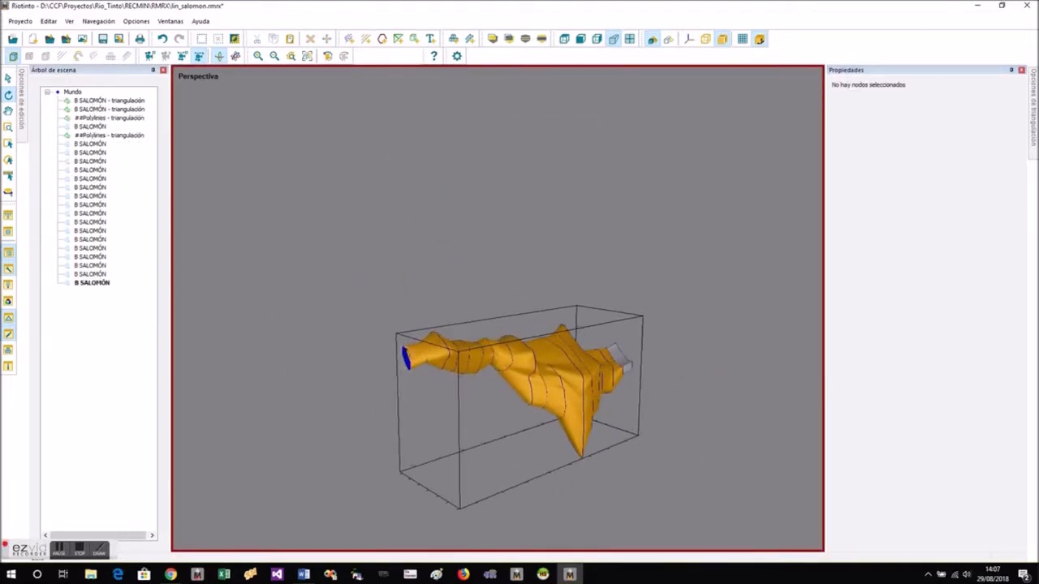
{"action": "left_click", "coordinate": [406, 355]}
{"action": "scroll", "coordinate": [408, 354], "scroll_direction": "up", "scroll_amount": 8}
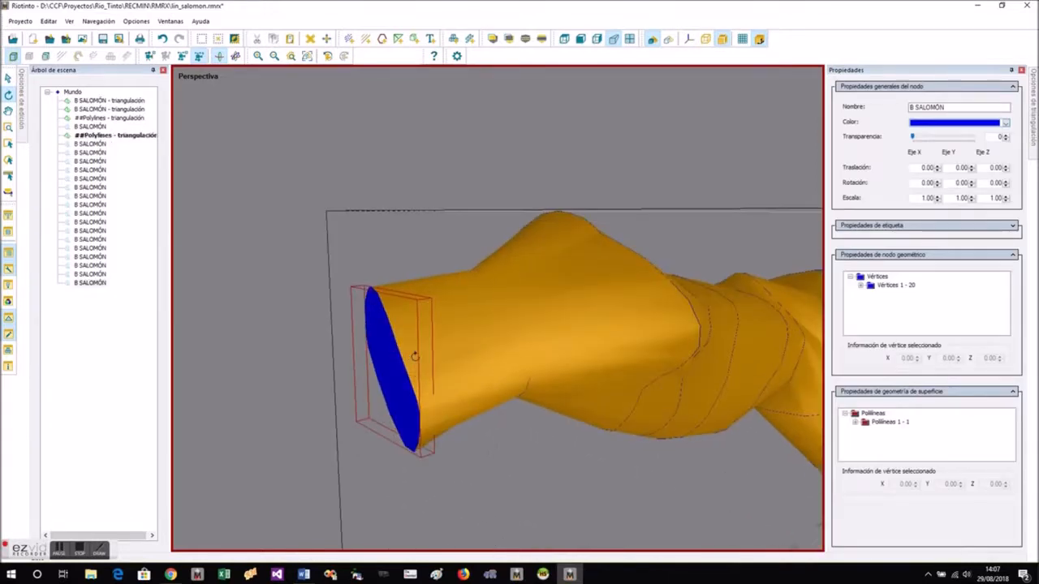
{"action": "right_click", "coordinate": [394, 362]}
{"action": "left_click", "coordinate": [407, 381]}
{"action": "left_click_drag", "start_coordinate": [408, 381], "coordinate": [519, 407]}
{"action": "left_click_drag", "start_coordinate": [443, 344], "coordinate": [309, 316]}
{"action": "scroll", "coordinate": [309, 315], "scroll_direction": "down", "scroll_amount": 3}
{"action": "scroll", "coordinate": [519, 389], "scroll_direction": "up", "scroll_amount": 3}
{"action": "right_click", "coordinate": [549, 166]}
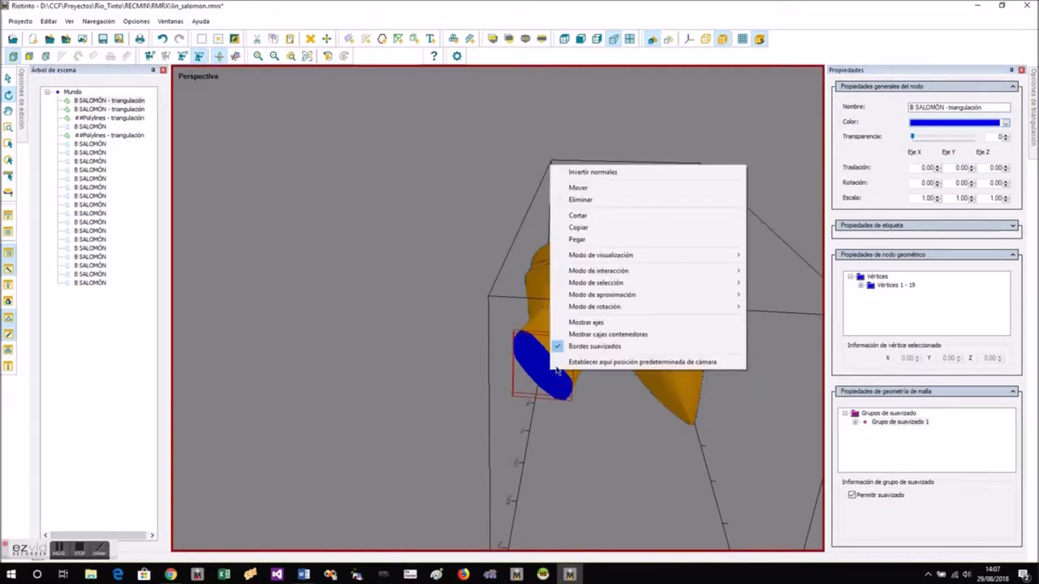
{"action": "left_click", "coordinate": [594, 171]}
- Invert the normals of the flat blue cap on the extended end
{"action": "left_click", "coordinate": [109, 136]}
{"action": "left_click_drag", "start_coordinate": [519, 325], "coordinate": [528, 382]}
{"action": "left_click", "coordinate": [527, 382]}
{"action": "right_click", "coordinate": [578, 172]}
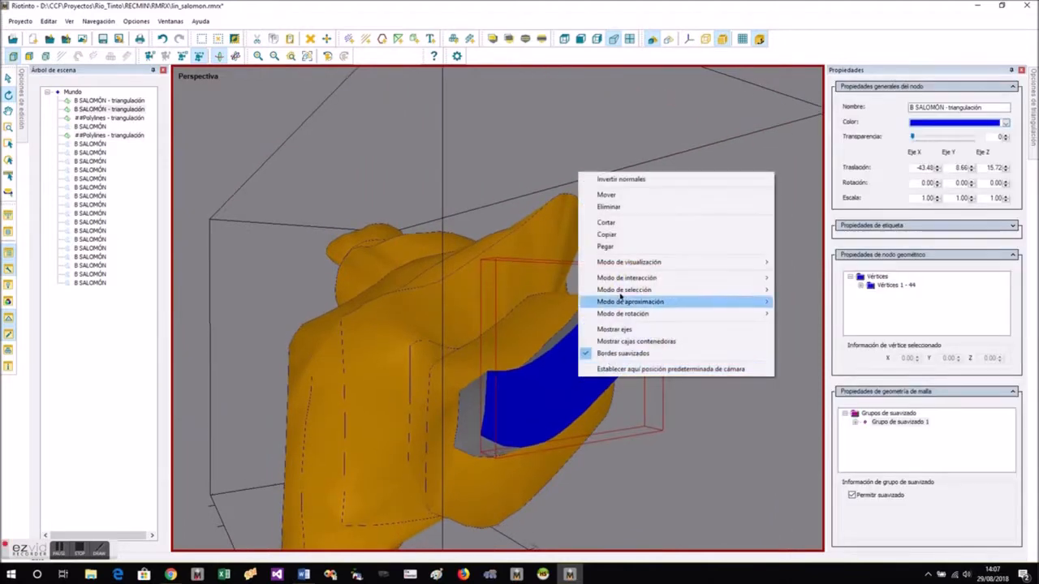
{"action": "left_click", "coordinate": [633, 180]}
- Try inverting the normals of the grey extension surface, and flip them back
{"action": "left_click_drag", "start_coordinate": [661, 403], "coordinate": [696, 420]}
{"action": "left_click", "coordinate": [746, 382]}
{"action": "right_click", "coordinate": [759, 274]}
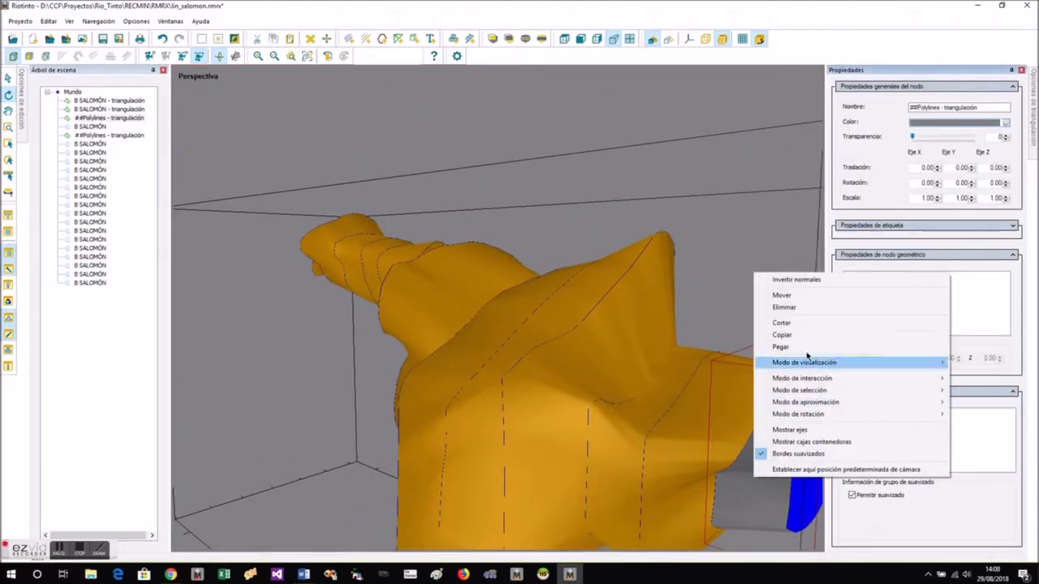
{"action": "left_click", "coordinate": [799, 279]}
{"action": "right_click", "coordinate": [763, 251]}
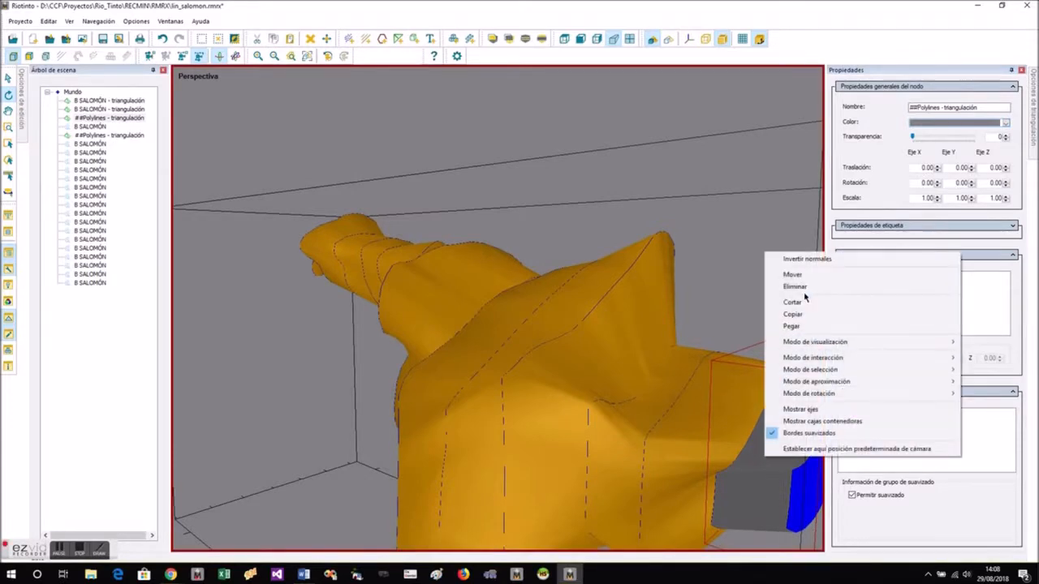
{"action": "left_click", "coordinate": [808, 258]}
- Merge both flat caps, the grey extension surface and the main mesh into a single triangulation
{"action": "scroll", "coordinate": [567, 333], "scroll_direction": "down", "scroll_amount": 5}
{"action": "left_click_drag", "start_coordinate": [603, 445], "coordinate": [477, 445]}
{"action": "left_click", "coordinate": [95, 101]}
{"action": "left_click", "coordinate": [93, 109], "text": "ctrl"}
{"action": "left_click", "coordinate": [89, 118], "text": "ctrl"}
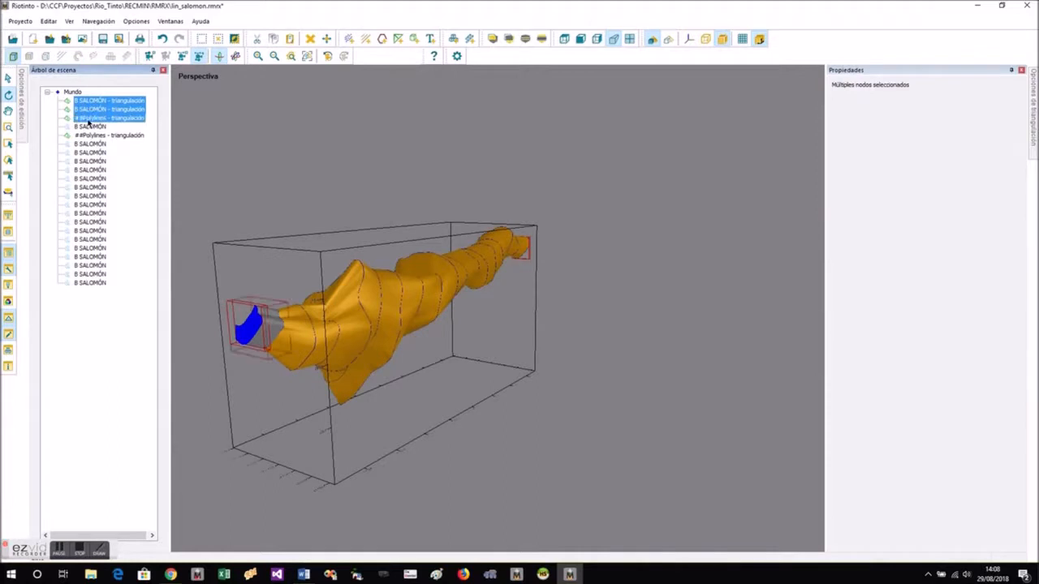
{"action": "left_click", "coordinate": [84, 135], "text": "ctrl"}
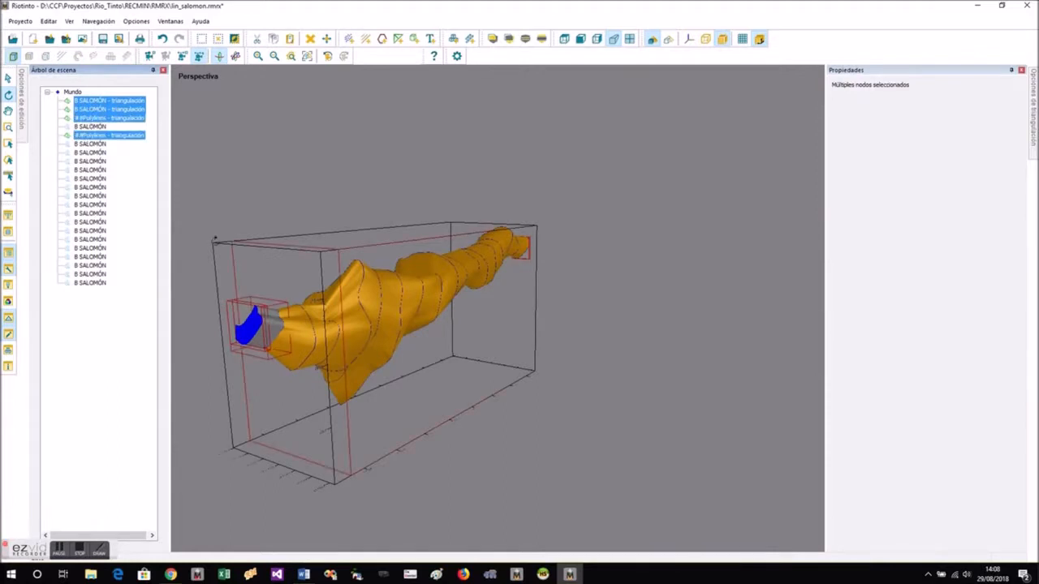
{"action": "right_click", "coordinate": [267, 298]}
{"action": "left_click", "coordinate": [290, 322]}
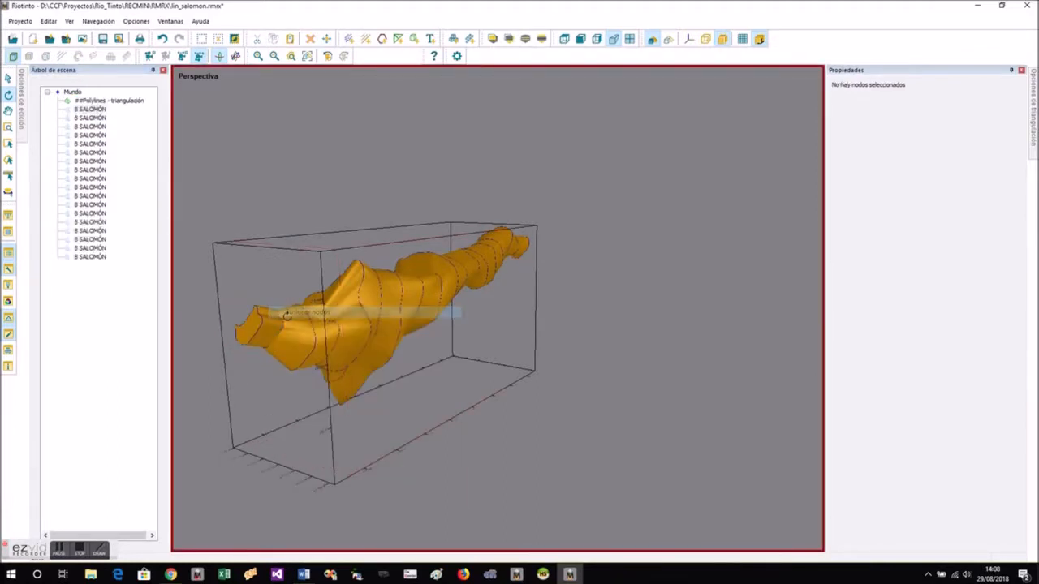
- Unify the merged triangulation's smoothing groups into a single group
{"action": "left_click_drag", "start_coordinate": [490, 344], "coordinate": [539, 275]}
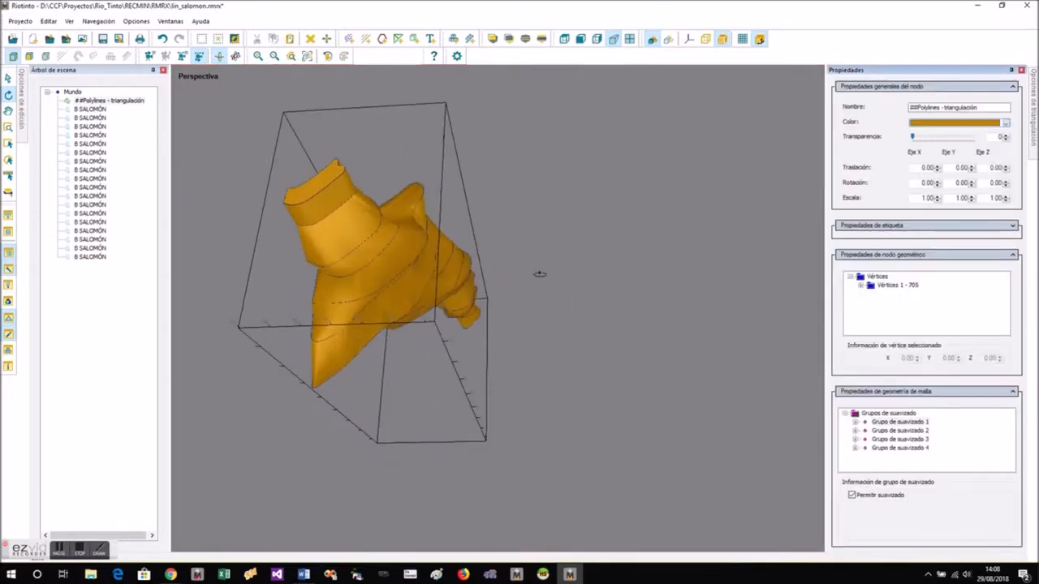
{"action": "scroll", "coordinate": [309, 206], "scroll_direction": "up", "scroll_amount": 2}
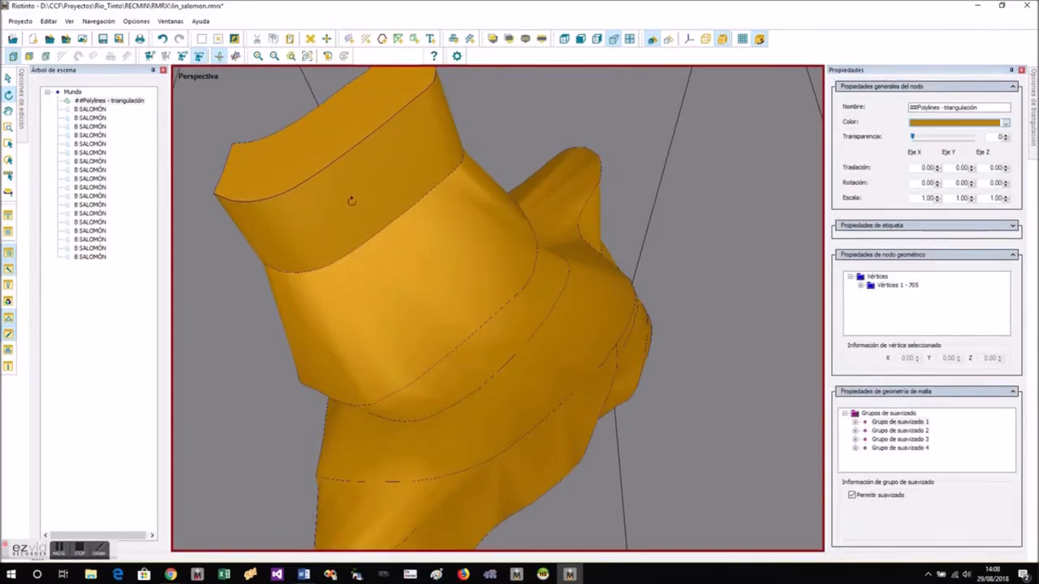
{"action": "right_click", "coordinate": [348, 200]}
{"action": "left_click", "coordinate": [375, 220]}
{"action": "left_click_drag", "start_coordinate": [375, 219], "coordinate": [461, 336]}
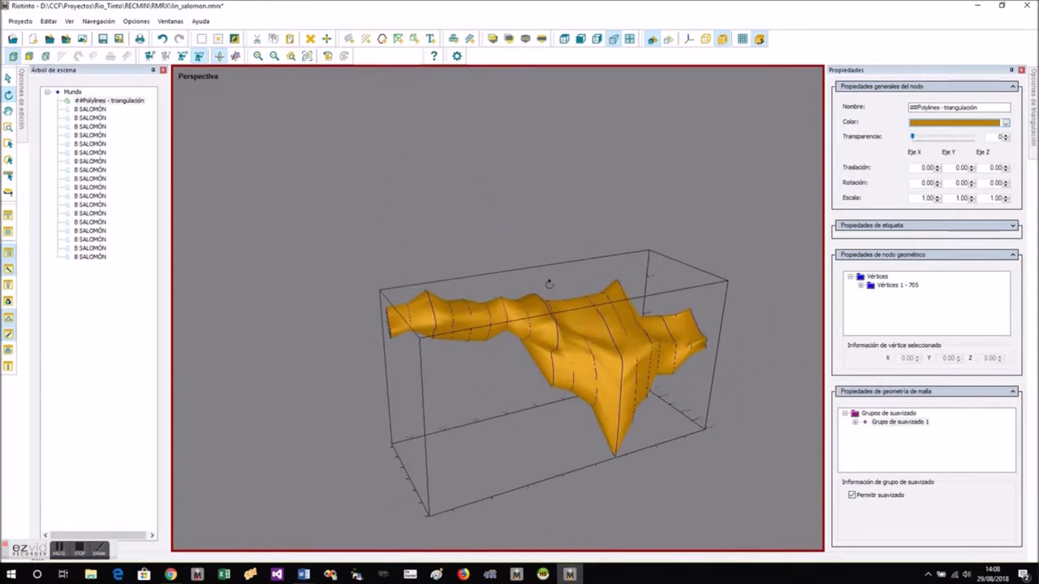
- Undo the merge, both flat caps, the extension surface and the displacement of the duplicate outline
{"action": "left_click", "coordinate": [162, 38]}
{"action": "left_click", "coordinate": [162, 38]}
{"action": "left_click", "coordinate": [162, 38]}
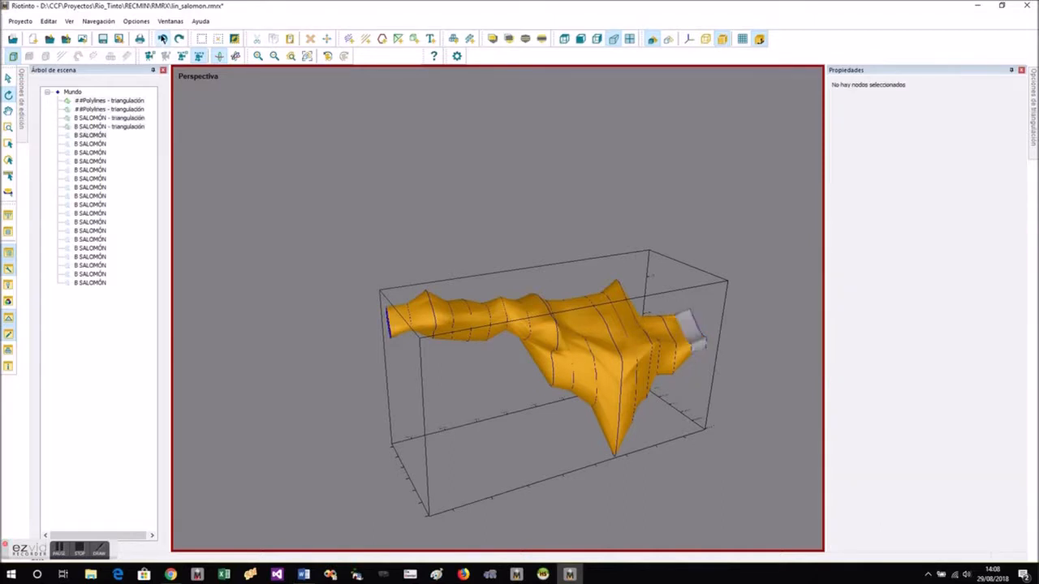
{"action": "left_click", "coordinate": [163, 38]}
{"action": "left_click", "coordinate": [162, 38]}
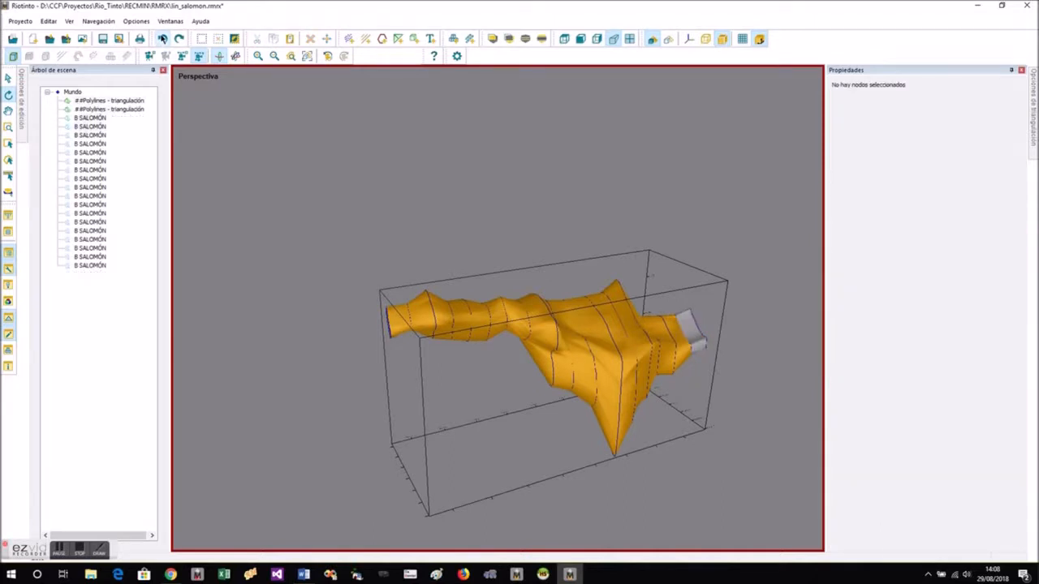
{"action": "left_click", "coordinate": [165, 39]}
{"action": "left_click", "coordinate": [165, 39]}
{"action": "left_click", "coordinate": [165, 39]}
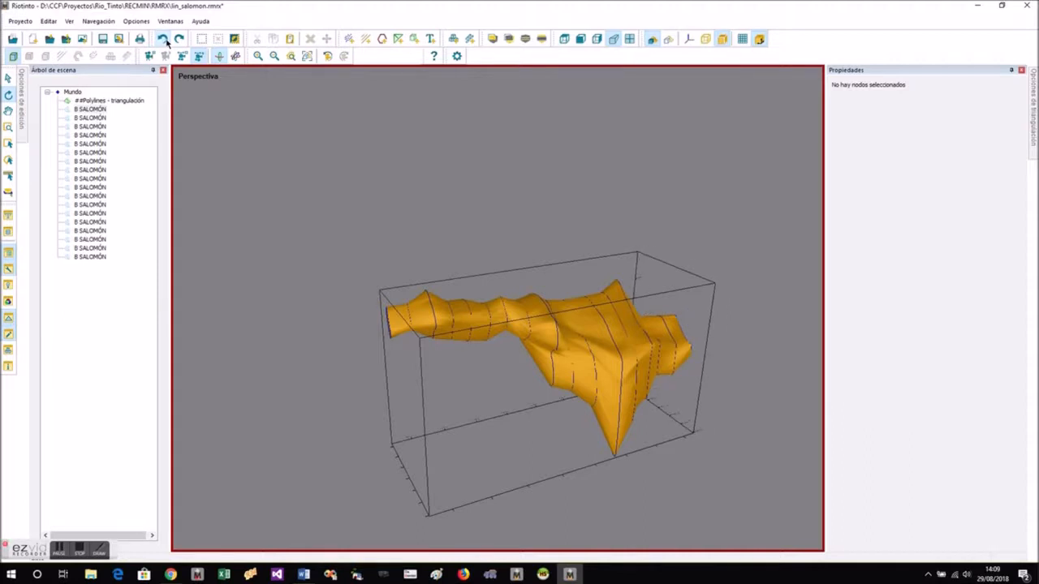
- Undo the end outline's duplication, and keep the main mesh in its orange colour
{"action": "left_click_drag", "start_coordinate": [645, 412], "coordinate": [579, 408]}
{"action": "scroll", "coordinate": [578, 408], "scroll_direction": "up", "scroll_amount": 3}
{"action": "scroll", "coordinate": [578, 408], "scroll_direction": "up", "scroll_amount": 4}
{"action": "left_click", "coordinate": [578, 408]}
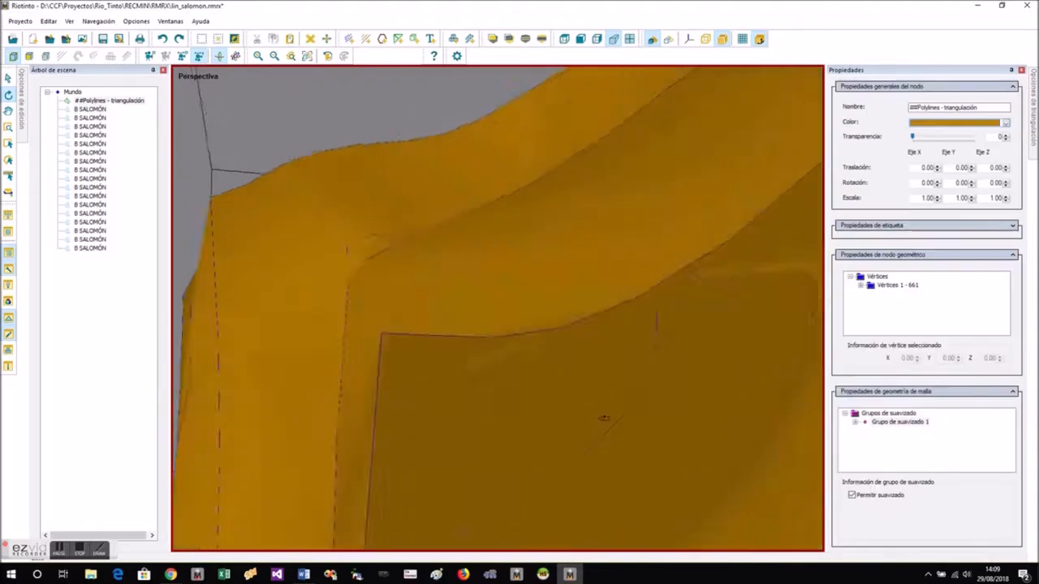
{"action": "scroll", "coordinate": [392, 336], "scroll_direction": "down", "scroll_amount": 8}
{"action": "left_click_drag", "start_coordinate": [392, 339], "coordinate": [481, 376]}
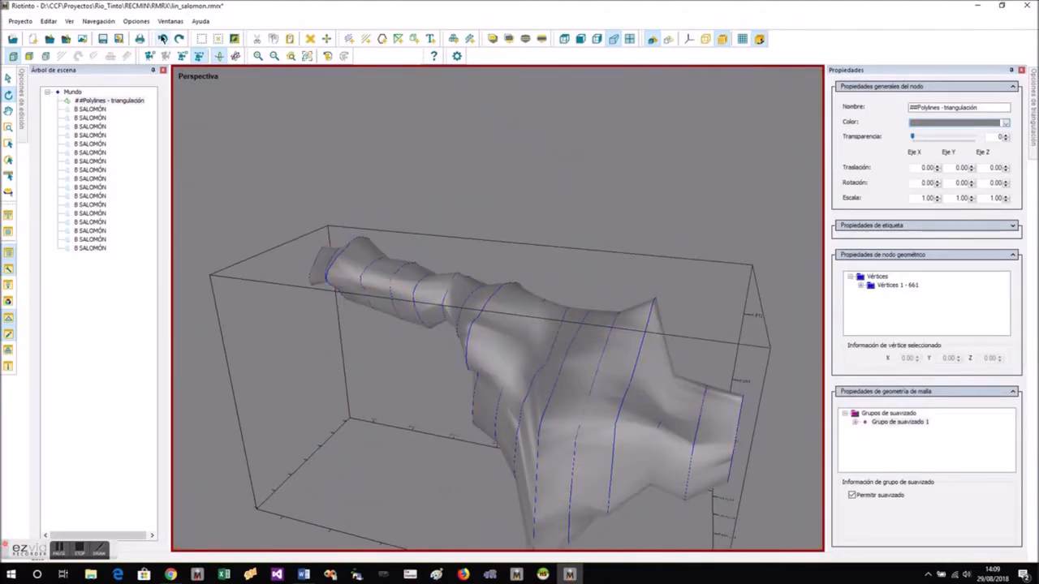
{"action": "left_click", "coordinate": [162, 38]}
{"action": "left_click_drag", "start_coordinate": [243, 123], "coordinate": [301, 269]}
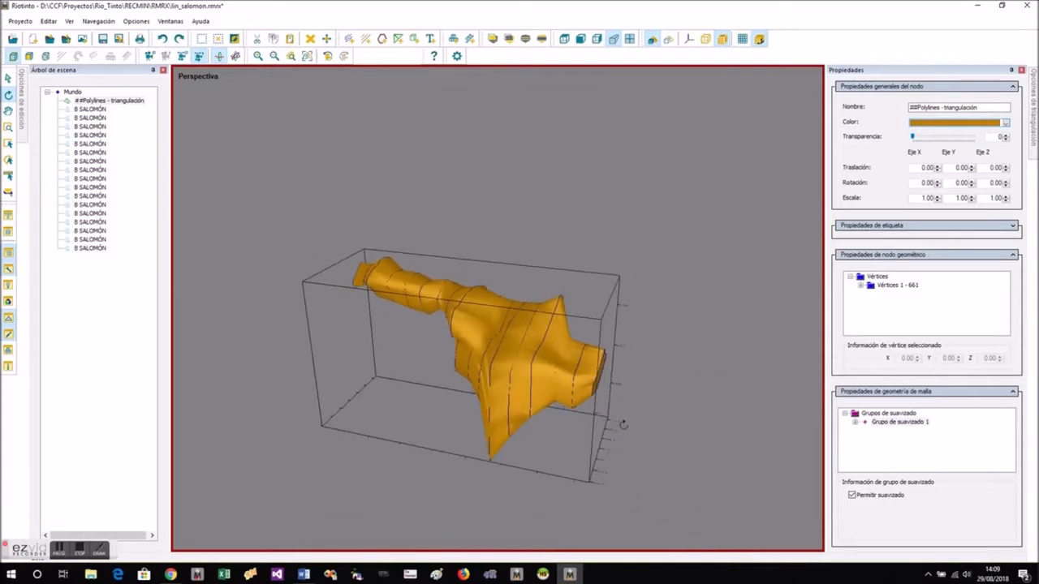
- Close the wide end's outline with a curved mesh, using mesh size 5, curvature radius 35 and distance increment 26
{"action": "scroll", "coordinate": [624, 406], "scroll_direction": "up", "scroll_amount": 5}
{"action": "mouse_move", "coordinate": [626, 389]}
{"action": "left_mouse_down"}
{"action": "mouse_move", "coordinate": [614, 357]}
{"action": "mouse_move", "coordinate": [610, 382]}
{"action": "left_mouse_up"}
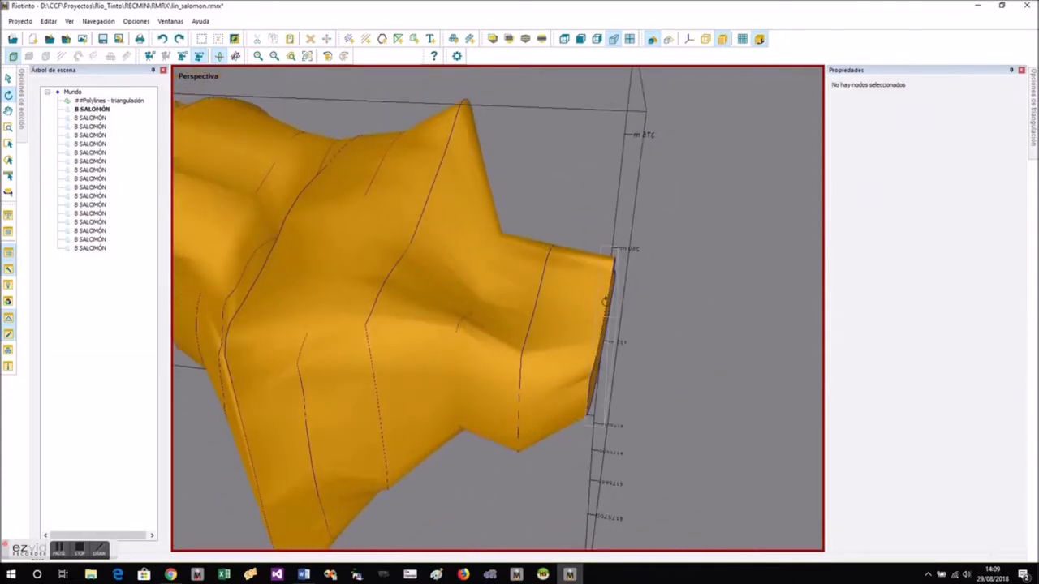
{"action": "left_click", "coordinate": [605, 302]}
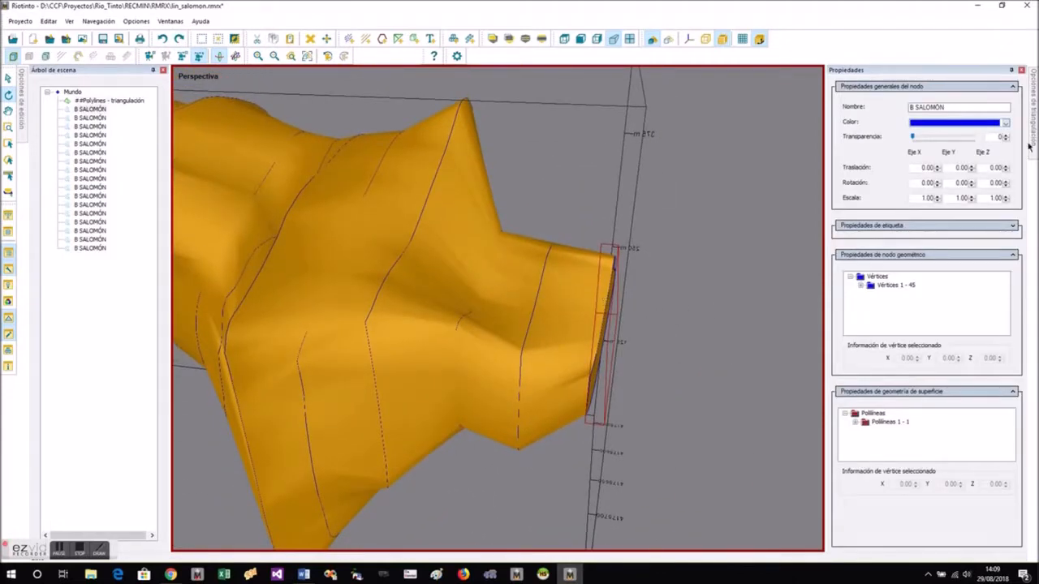
{"action": "mouse_move", "coordinate": [1029, 142]}
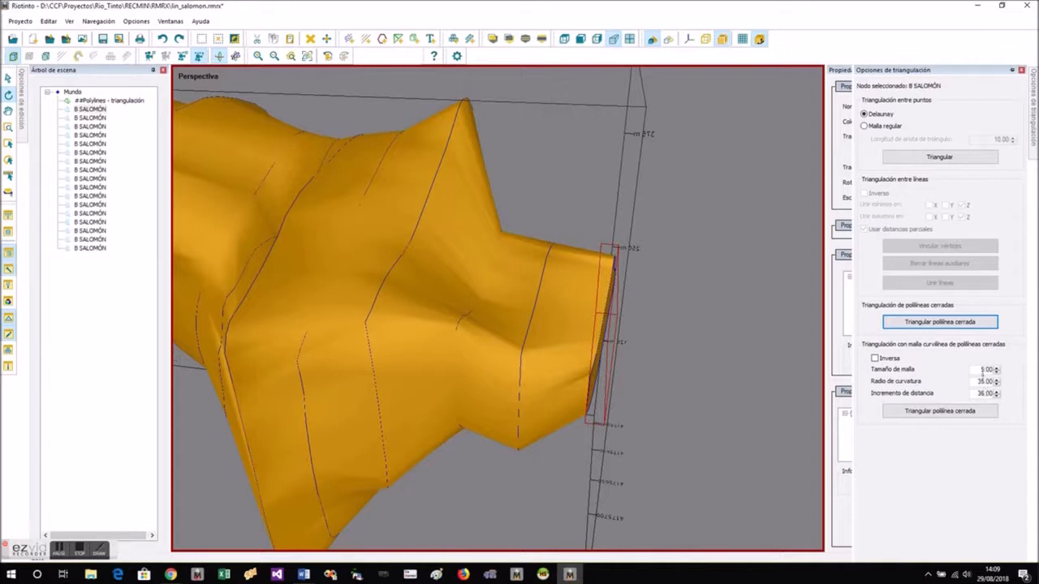
{"action": "left_click", "coordinate": [971, 393]}
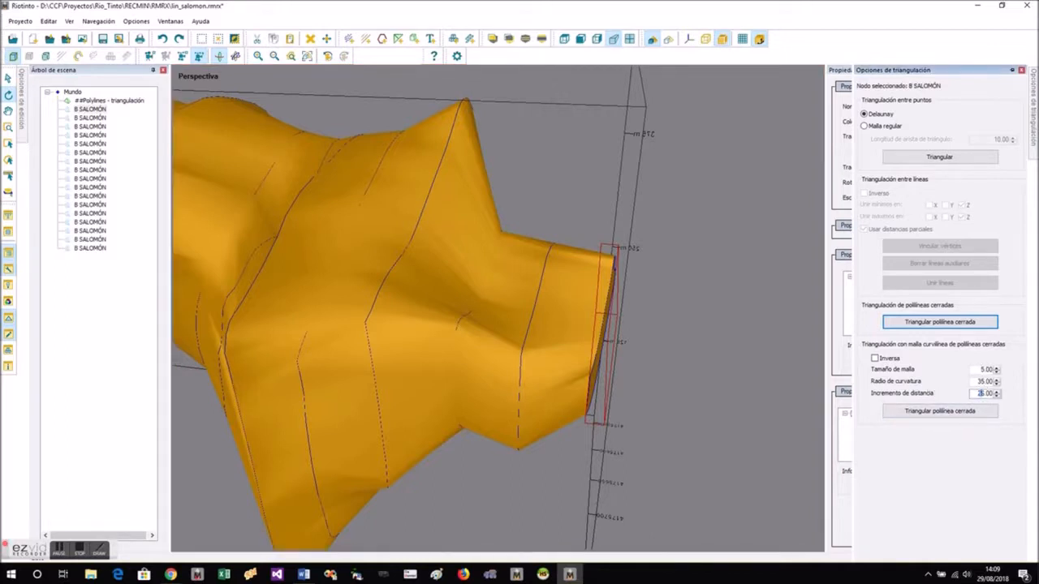
{"action": "left_click", "coordinate": [954, 413]}
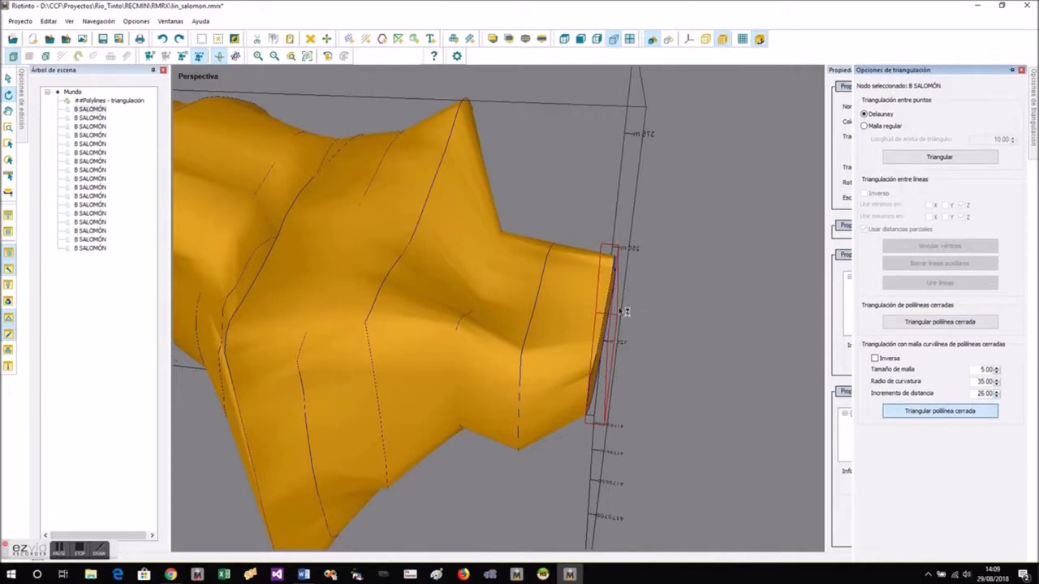
- Close the narrow end's outline with an inverse curved mesh, using mesh size 5, curvature radius 35 and distance increment 26
{"action": "left_click_drag", "start_coordinate": [710, 386], "coordinate": [633, 312]}
{"action": "scroll", "coordinate": [776, 401], "scroll_direction": "down", "scroll_amount": 4}
{"action": "left_click_drag", "start_coordinate": [504, 364], "coordinate": [580, 375]}
{"action": "scroll", "coordinate": [550, 309], "scroll_direction": "up", "scroll_amount": 3}
{"action": "scroll", "coordinate": [550, 308], "scroll_direction": "up", "scroll_amount": 4}
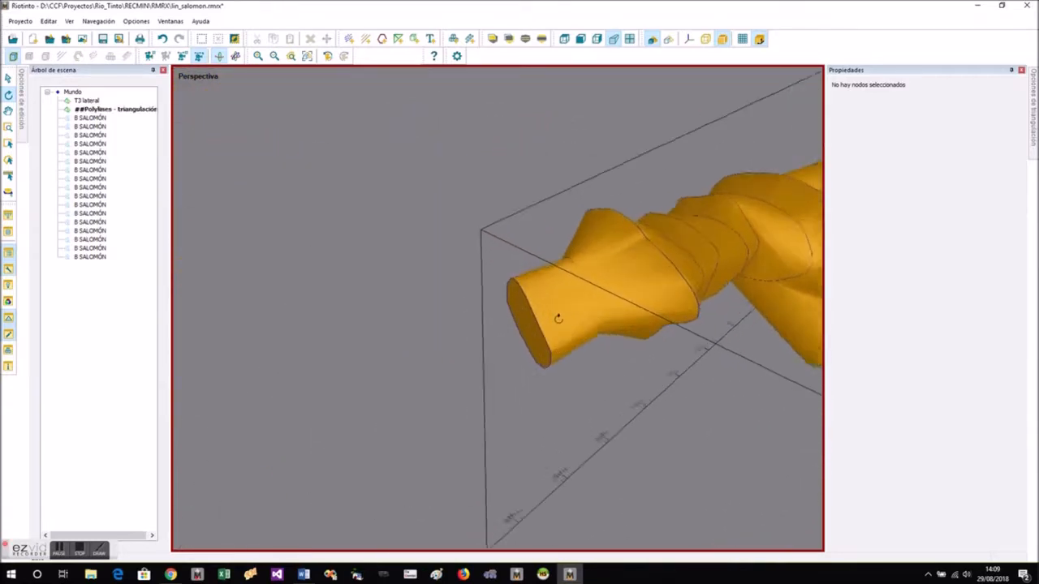
{"action": "left_click", "coordinate": [535, 339]}
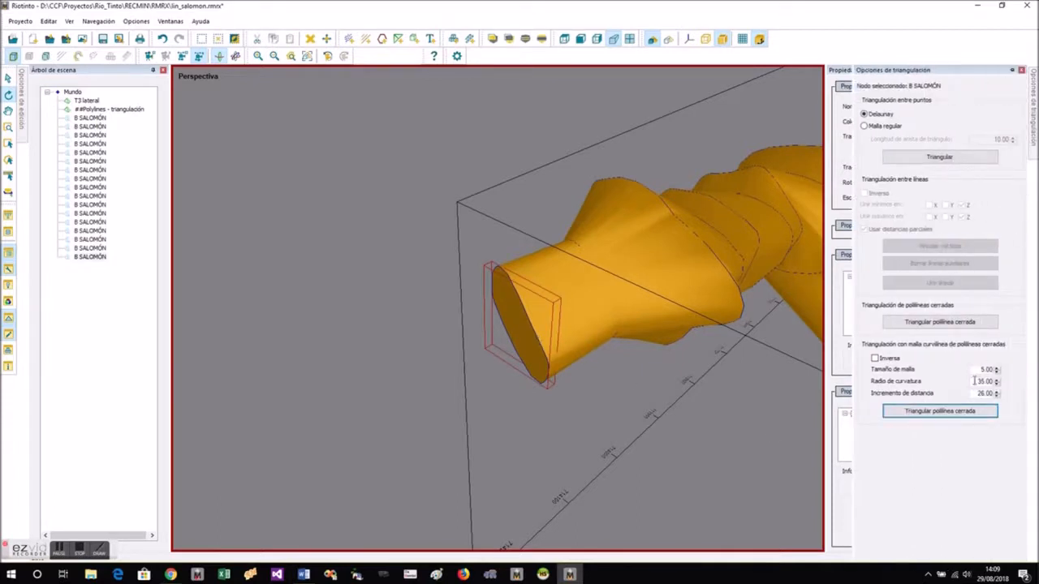
{"action": "left_click", "coordinate": [894, 361]}
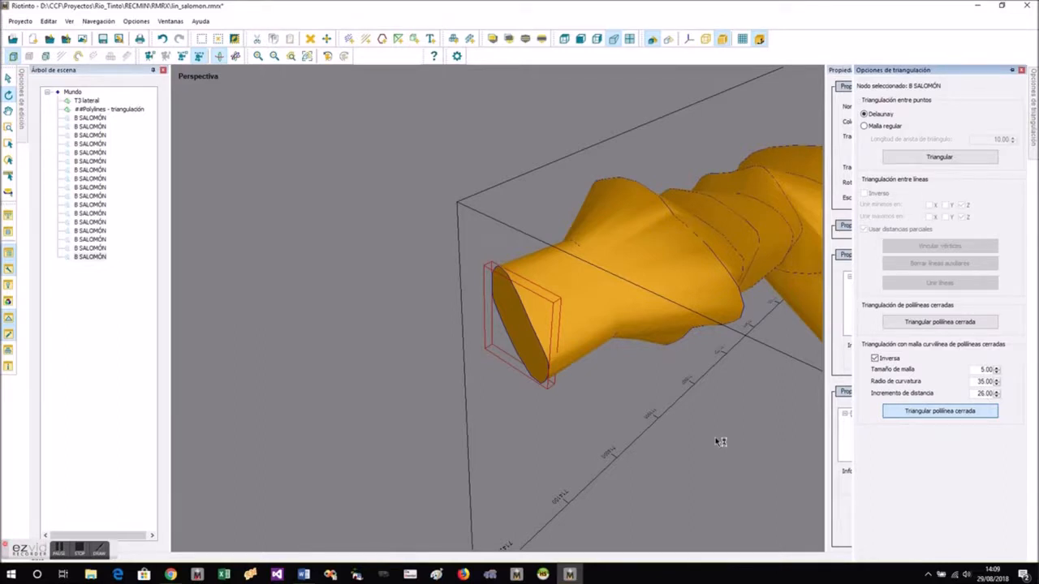
{"action": "left_click_drag", "start_coordinate": [595, 417], "coordinate": [540, 379]}
- Select the curved cap on the narrow end and display the model in wireframe to examine its triangles
{"action": "scroll", "coordinate": [460, 197], "scroll_direction": "up", "scroll_amount": 8}
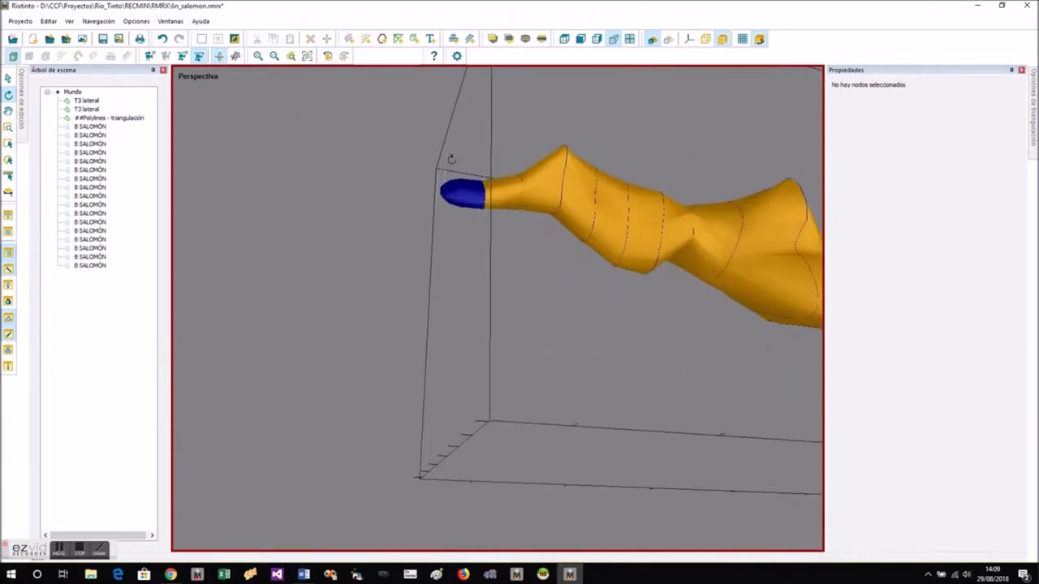
{"action": "left_click", "coordinate": [491, 253]}
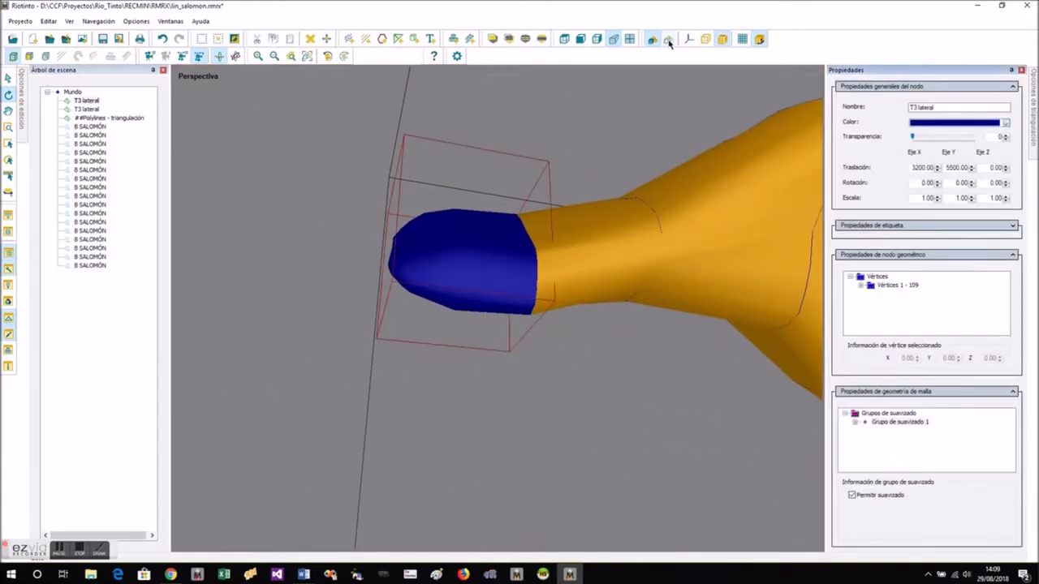
{"action": "left_click", "coordinate": [667, 39]}
{"action": "mouse_move", "coordinate": [584, 354]}
{"action": "left_mouse_down"}
{"action": "mouse_move", "coordinate": [573, 391]}
{"action": "mouse_move", "coordinate": [540, 346]}
{"action": "mouse_move", "coordinate": [566, 352]}
{"action": "left_mouse_up"}
{"action": "left_click", "coordinate": [460, 206]}
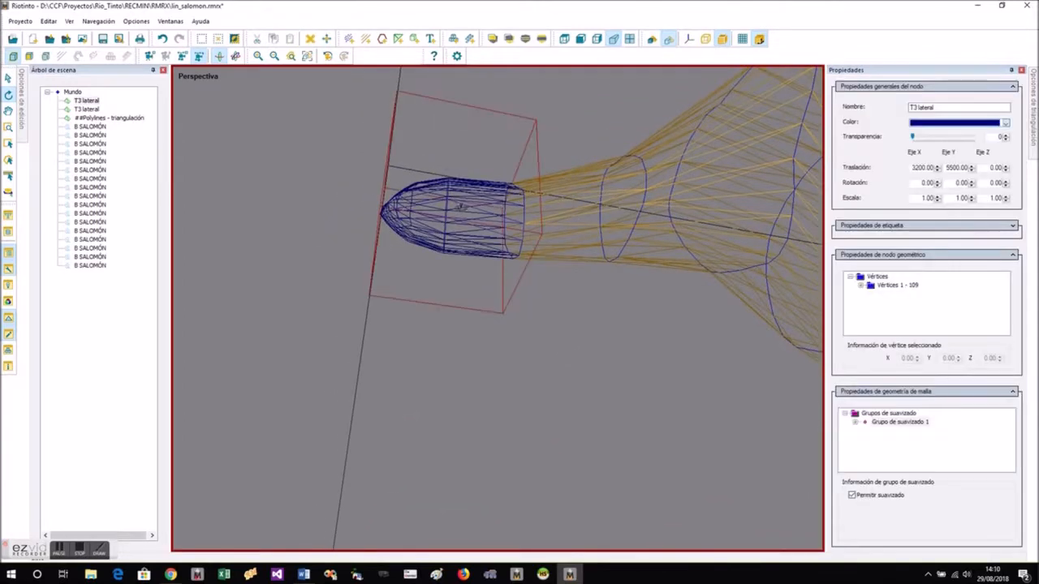
- Select the outer vertices of the curved cap on the narrow end and move them slightly down to reshape it
{"action": "left_click", "coordinate": [45, 56]}
{"action": "left_click", "coordinate": [9, 144]}
{"action": "left_click_drag", "start_coordinate": [325, 132], "coordinate": [470, 297]}
{"action": "right_click", "coordinate": [437, 222]}
{"action": "left_click", "coordinate": [462, 233]}
{"action": "left_click_drag", "start_coordinate": [461, 243], "coordinate": [463, 260]}
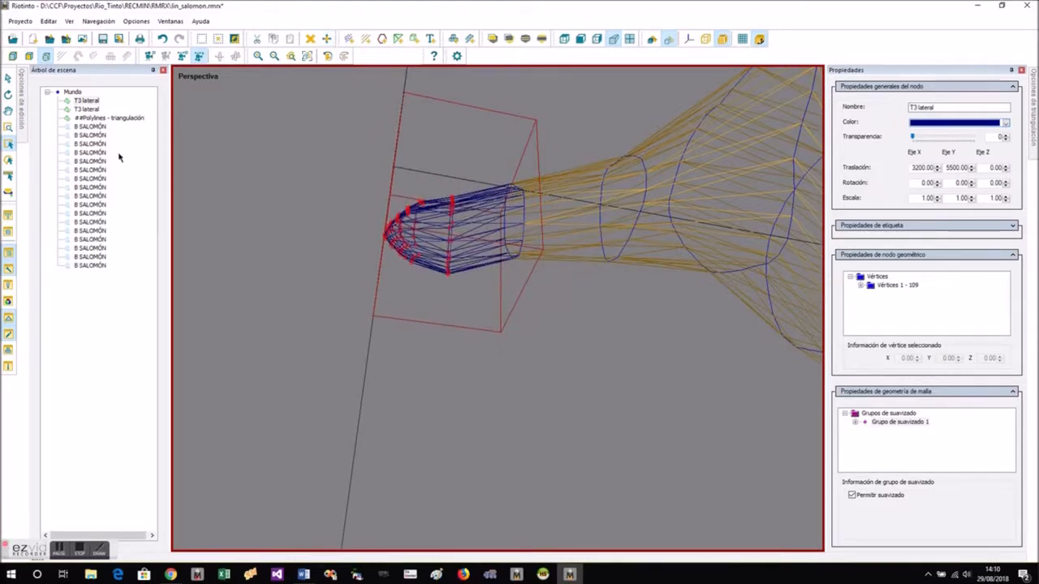
{"action": "left_click", "coordinate": [13, 55]}
{"action": "mouse_move", "coordinate": [26, 147]}
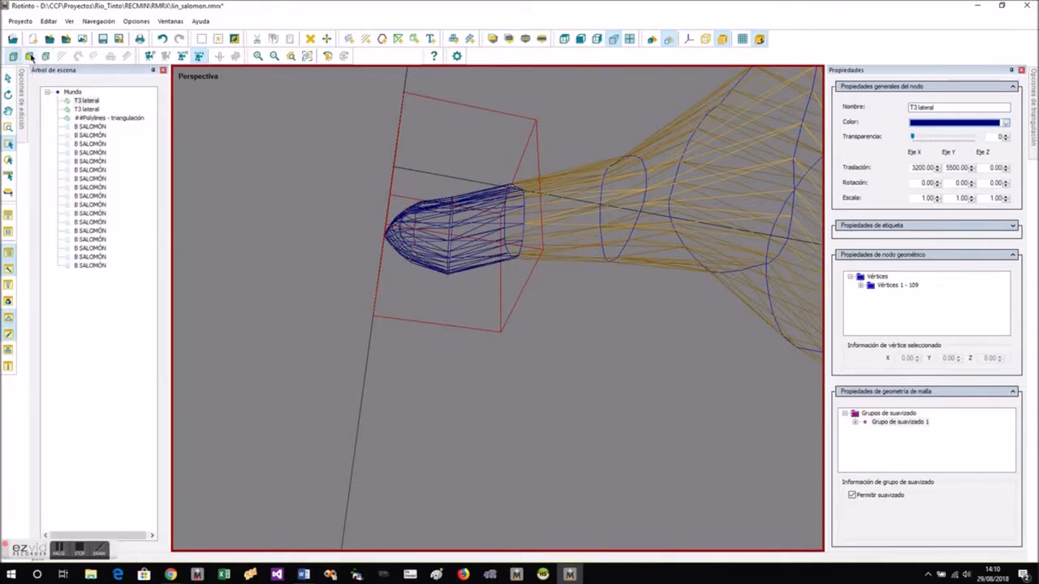
- Select only the vertices nearest the tip of the narrow end's cap and move them slightly down and inward
{"action": "left_click", "coordinate": [45, 57]}
{"action": "left_click_drag", "start_coordinate": [346, 167], "coordinate": [433, 305]}
{"action": "right_click", "coordinate": [405, 258]}
{"action": "left_click", "coordinate": [430, 272]}
{"action": "left_click_drag", "start_coordinate": [408, 307], "coordinate": [408, 306]}
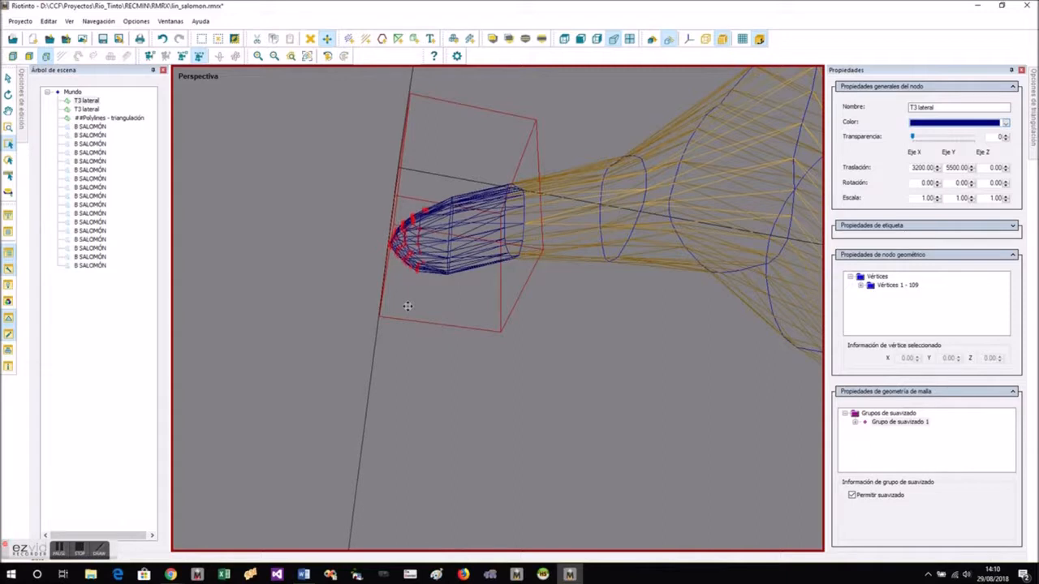
{"action": "key", "text": "Escape"}
- Return to whole-object selection and display the entire model with shaded surfaces
{"action": "left_click", "coordinate": [8, 96]}
{"action": "left_click", "coordinate": [13, 56]}
{"action": "left_click", "coordinate": [653, 40]}
{"action": "mouse_move", "coordinate": [605, 325]}
{"action": "left_mouse_down"}
{"action": "mouse_move", "coordinate": [573, 378]}
{"action": "mouse_move", "coordinate": [538, 404]}
{"action": "mouse_move", "coordinate": [399, 444]}
{"action": "mouse_move", "coordinate": [371, 283]}
{"action": "mouse_move", "coordinate": [438, 341]}
{"action": "mouse_move", "coordinate": [566, 378]}
{"action": "left_mouse_up"}
{"action": "scroll", "coordinate": [679, 406], "scroll_direction": "down", "scroll_amount": 8}
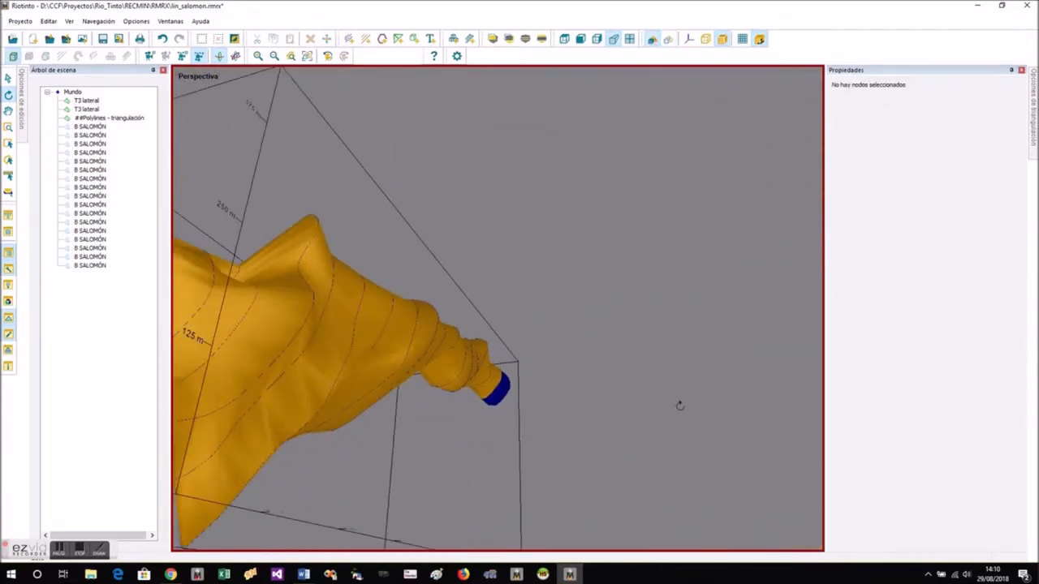
- Select the main mesh and both curved end caps and merge them into a single node
{"action": "left_click", "coordinate": [387, 331]}
{"action": "left_click_drag", "start_coordinate": [387, 331], "coordinate": [445, 386]}
{"action": "left_click", "coordinate": [436, 365]}
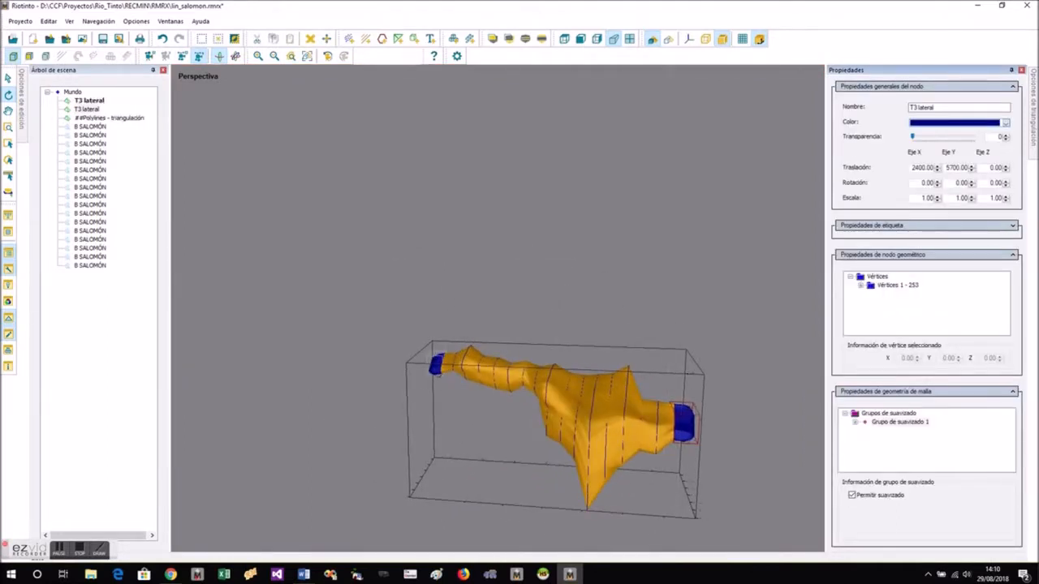
{"action": "left_click", "coordinate": [452, 370], "text": "ctrl"}
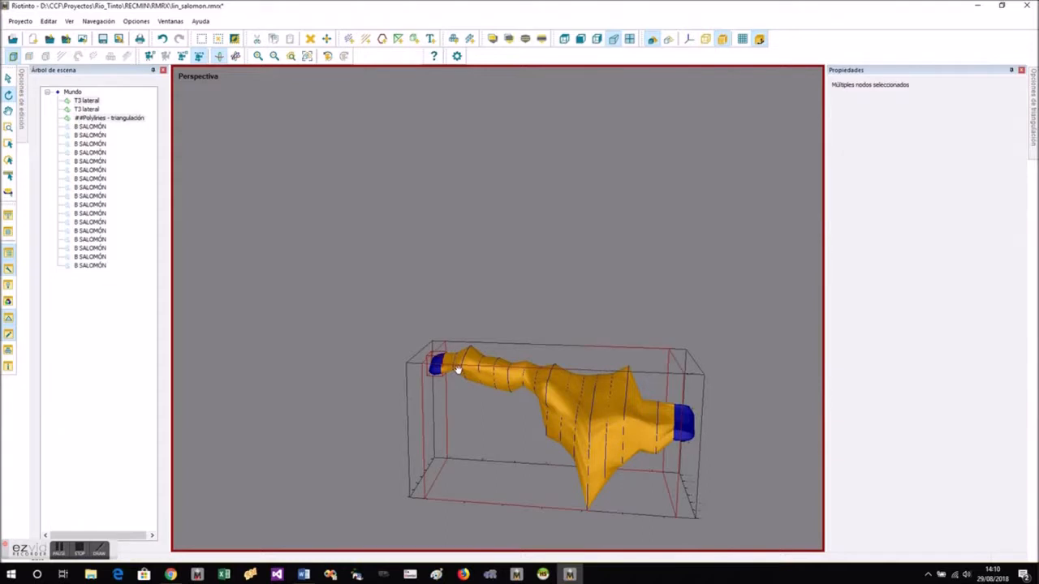
{"action": "right_click", "coordinate": [684, 430]}
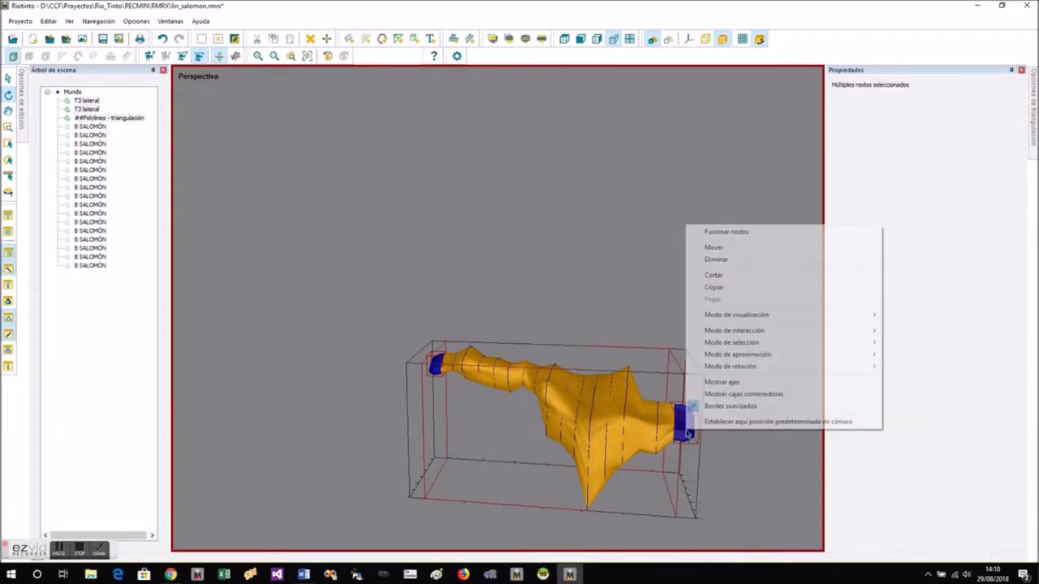
{"action": "left_click", "coordinate": [724, 234]}
{"action": "left_click_drag", "start_coordinate": [599, 381], "coordinate": [664, 480]}
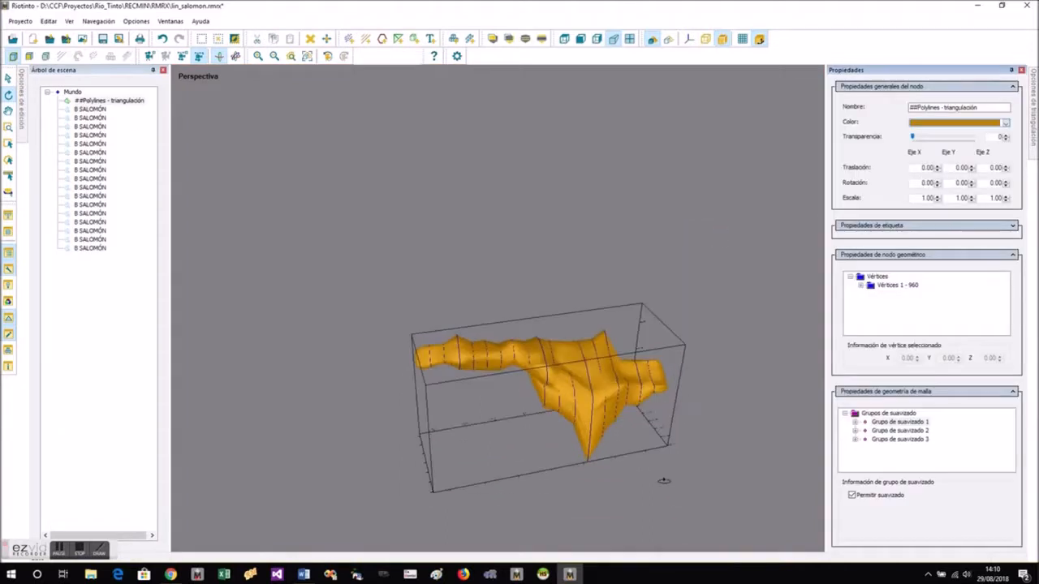
- Hide all the B SALOMÓN section outlines so that only the merged mesh is displayed
{"action": "left_click", "coordinate": [98, 111]}
{"action": "left_click", "coordinate": [102, 248], "text": "shift"}
{"action": "right_click", "coordinate": [102, 247]}
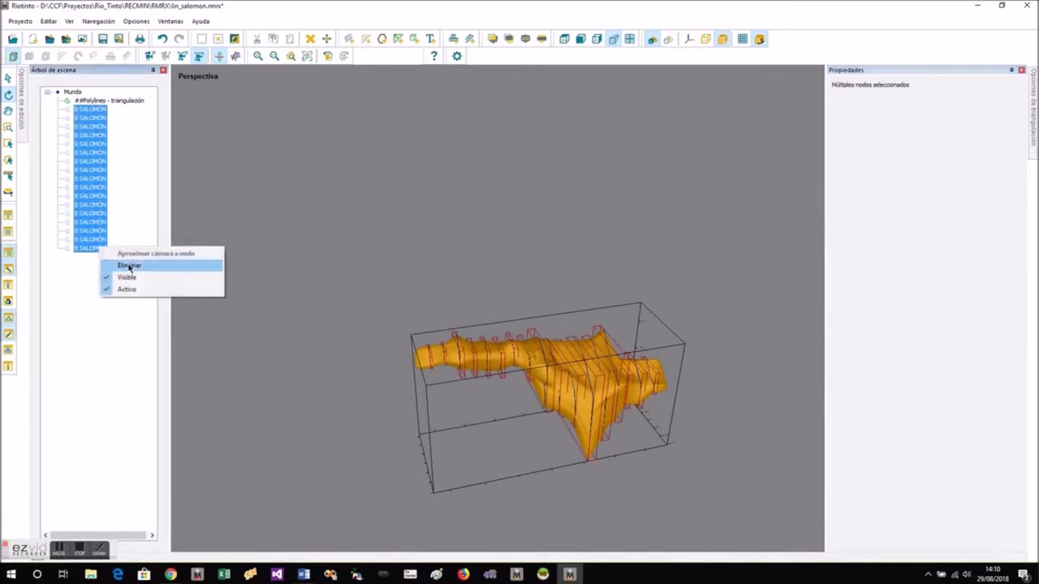
{"action": "left_click", "coordinate": [127, 276]}
{"action": "scroll", "coordinate": [633, 386], "scroll_direction": "up", "scroll_amount": 3}
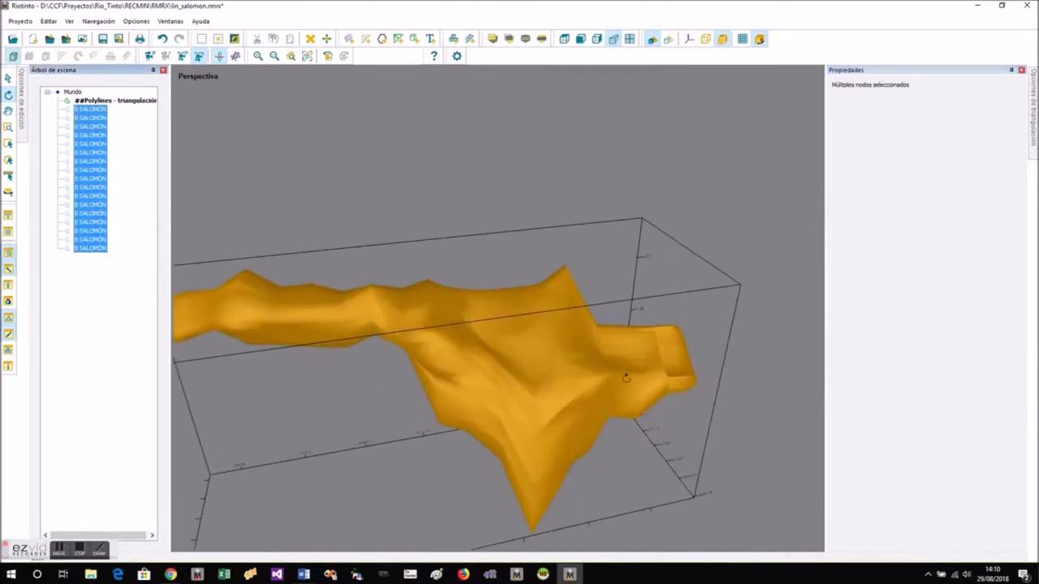
{"action": "scroll", "coordinate": [627, 373], "scroll_direction": "up", "scroll_amount": 4}
{"action": "left_click_drag", "start_coordinate": [630, 348], "coordinate": [638, 305]}
{"action": "scroll", "coordinate": [302, 300], "scroll_direction": "down", "scroll_amount": 2}
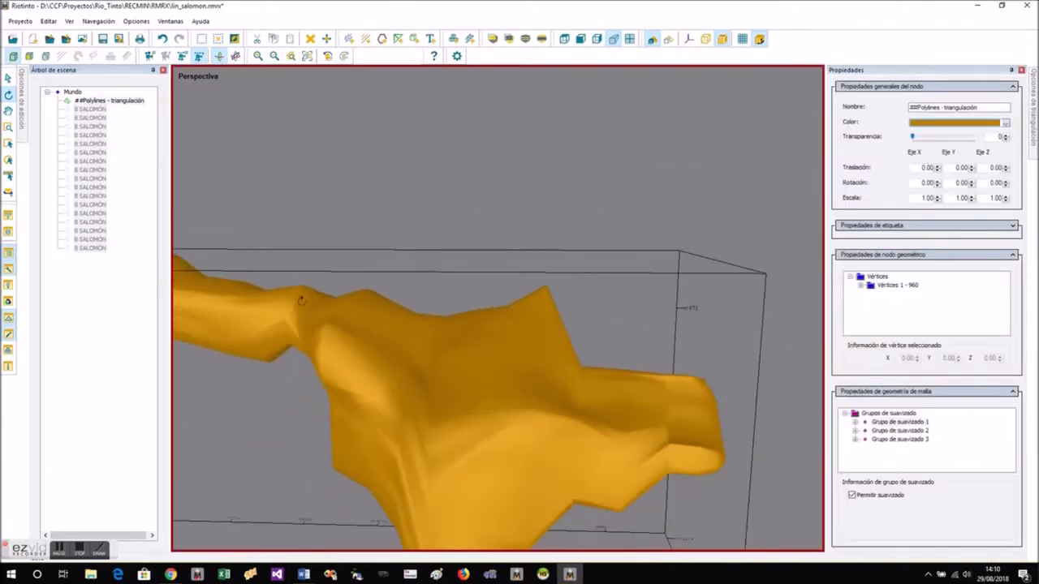
{"action": "scroll", "coordinate": [301, 300], "scroll_direction": "down", "scroll_amount": 1}
- Unify the smoothing groups of the merged mesh and fit the whole body in the view
{"action": "right_click", "coordinate": [607, 396]}
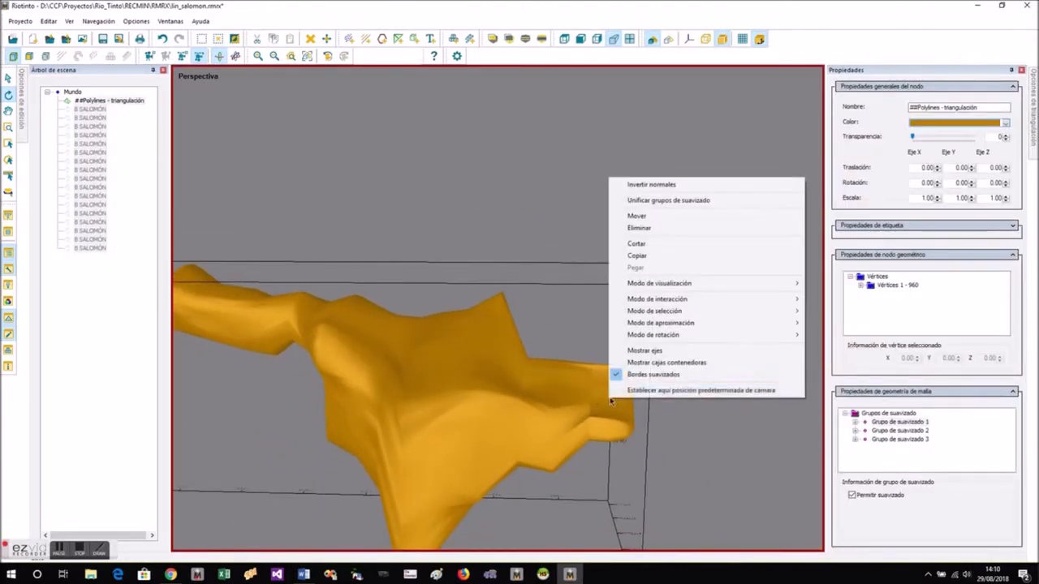
{"action": "left_click", "coordinate": [645, 202]}
{"action": "left_click_drag", "start_coordinate": [556, 428], "coordinate": [428, 291]}
{"action": "left_click", "coordinate": [307, 60]}
{"action": "left_click_drag", "start_coordinate": [516, 433], "coordinate": [551, 406]}
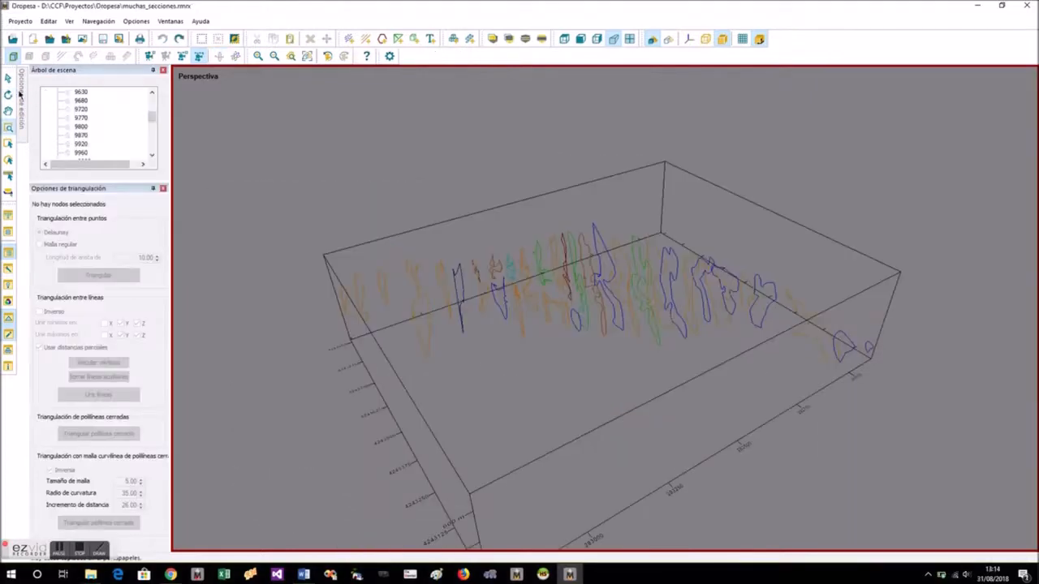
- Try to join all the Oropesa section outlines at once into one mesh, using partial distances with minimums and maximums matched in Y and Z
{"action": "left_click_drag", "start_coordinate": [545, 416], "coordinate": [501, 503]}
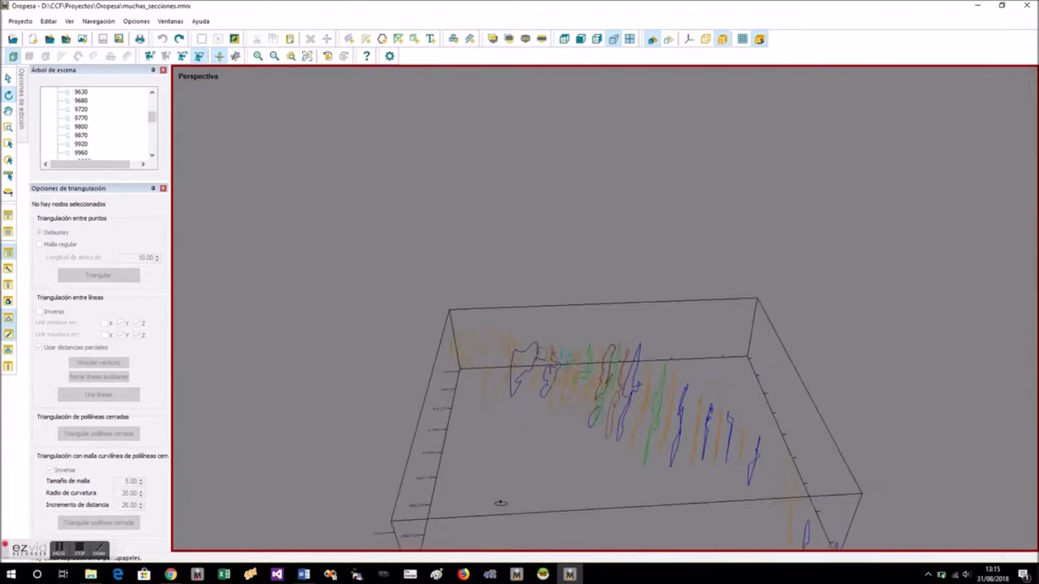
{"action": "scroll", "coordinate": [402, 237], "scroll_direction": "down", "scroll_amount": 3}
{"action": "scroll", "coordinate": [439, 399], "scroll_direction": "up", "scroll_amount": 3}
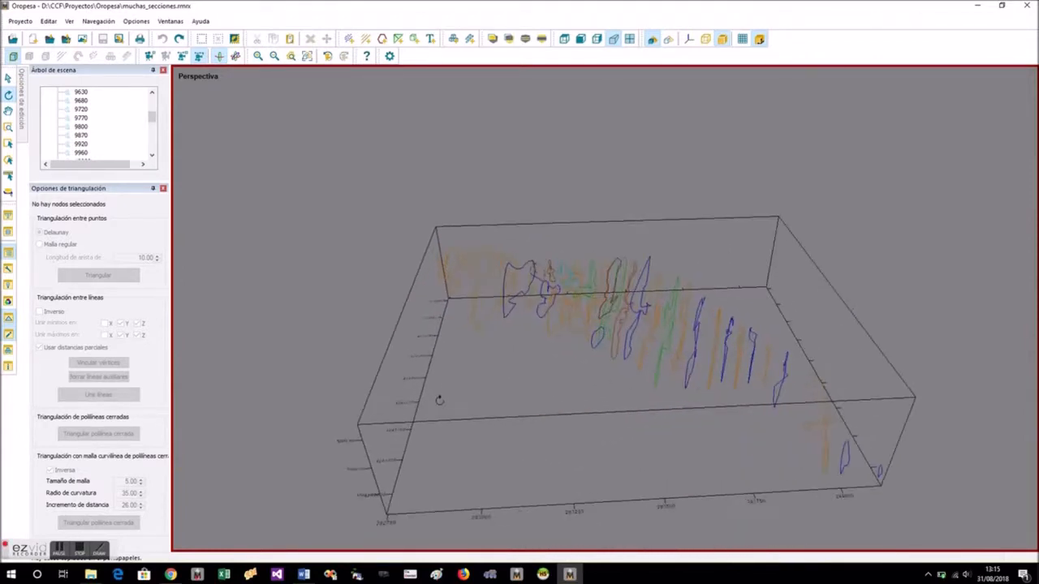
{"action": "left_click", "coordinate": [48, 21]}
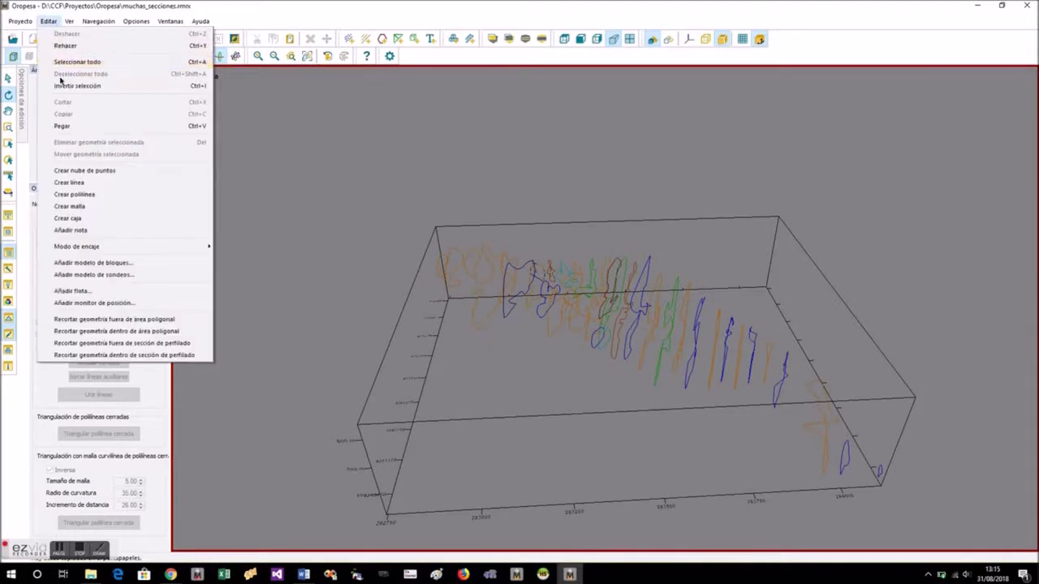
{"action": "left_click", "coordinate": [61, 64]}
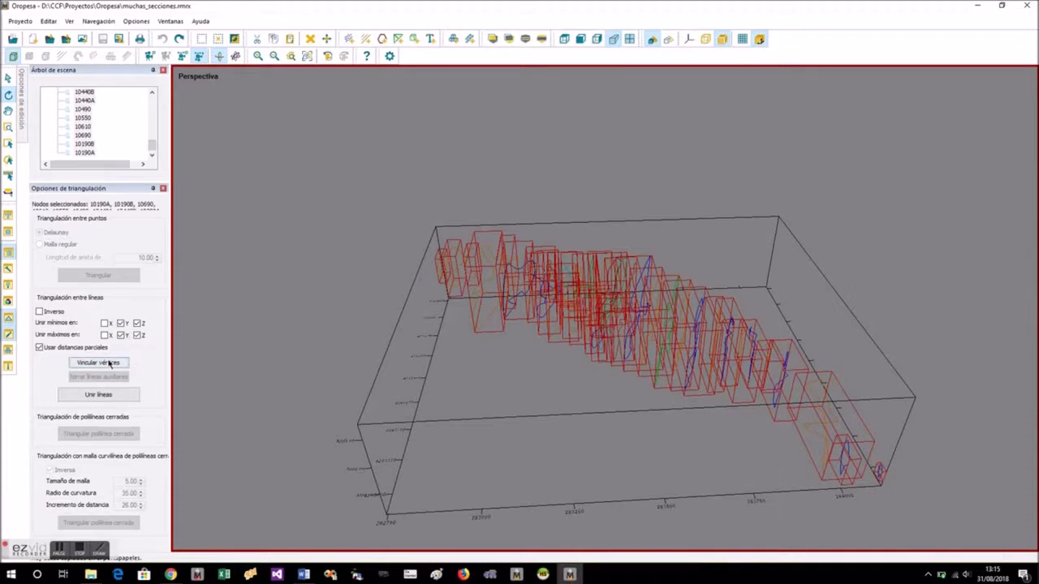
{"action": "left_click", "coordinate": [110, 395]}
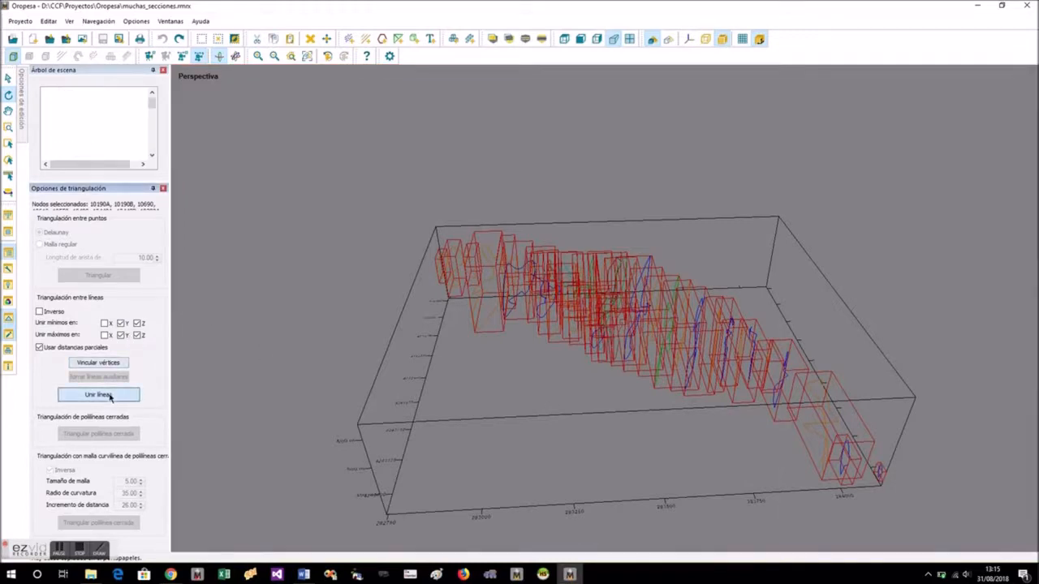
{"action": "left_click_drag", "start_coordinate": [493, 371], "coordinate": [299, 277]}
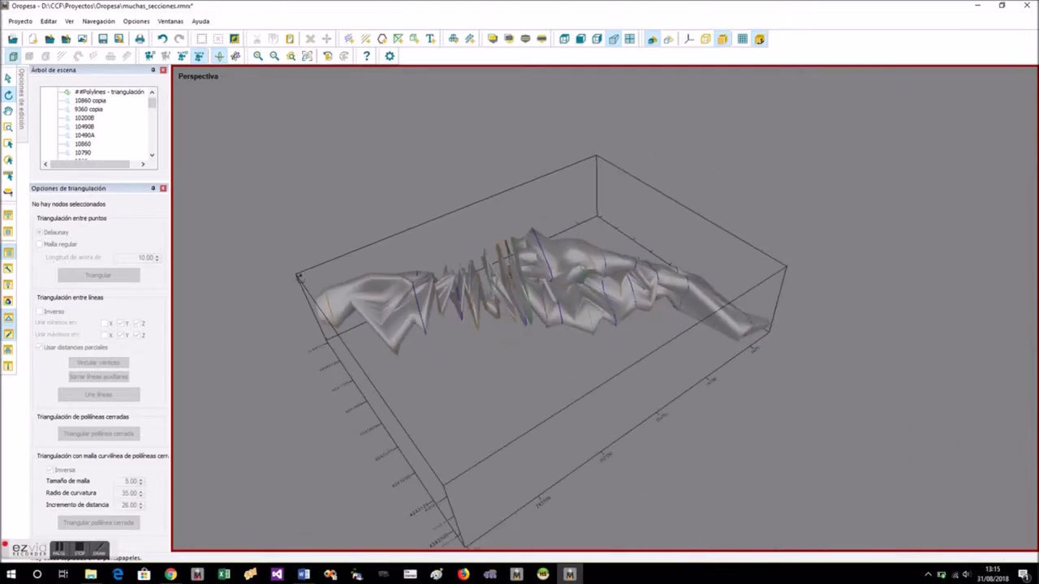
{"action": "scroll", "coordinate": [670, 369], "scroll_direction": "up", "scroll_amount": 1}
{"action": "left_click", "coordinate": [162, 39]}
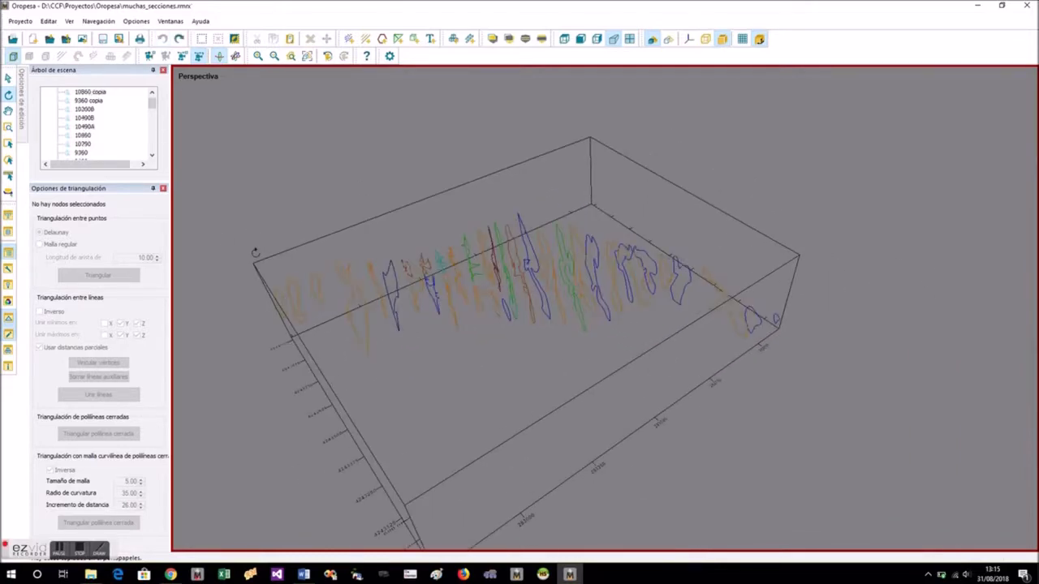
- Select the group of section outlines at the 10690 end of the deposit and join them into a mesh using partial distances
{"action": "left_click", "coordinate": [8, 134]}
{"action": "middle_click_drag", "start_coordinate": [231, 304], "coordinate": [280, 334]}
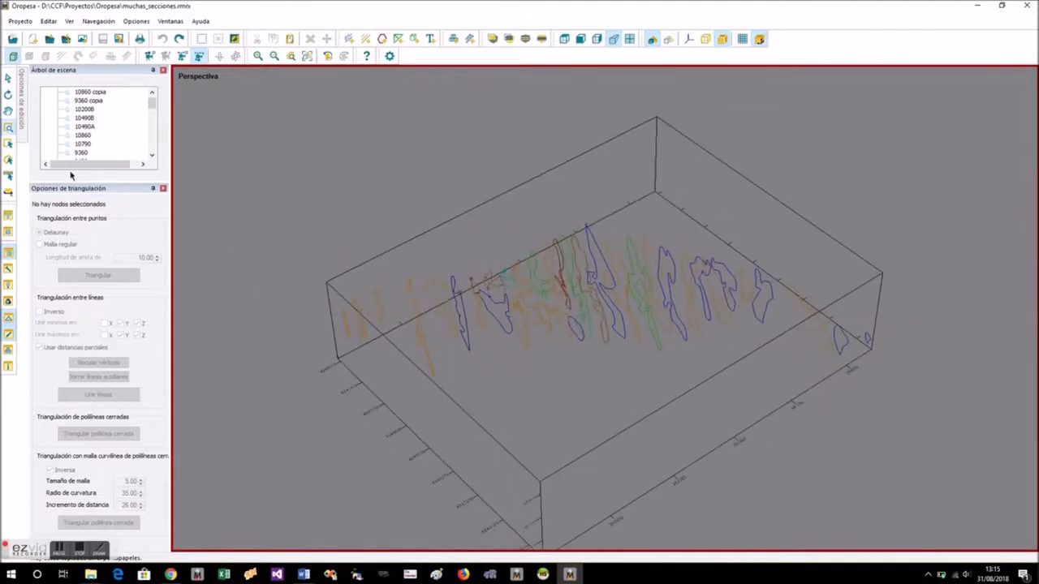
{"action": "left_click", "coordinate": [8, 144]}
{"action": "left_click_drag", "start_coordinate": [277, 240], "coordinate": [465, 432]}
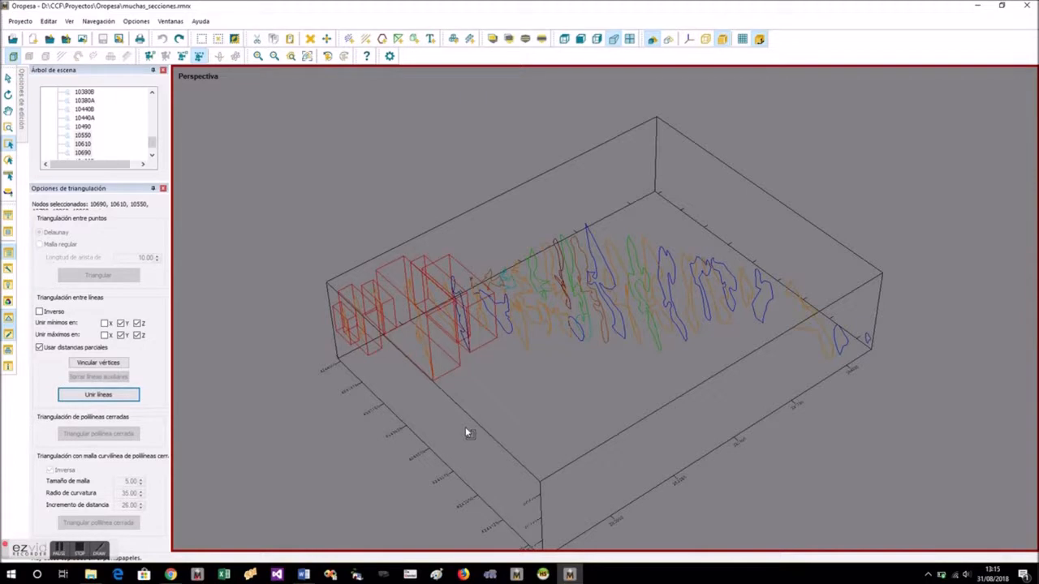
{"action": "left_click", "coordinate": [98, 394]}
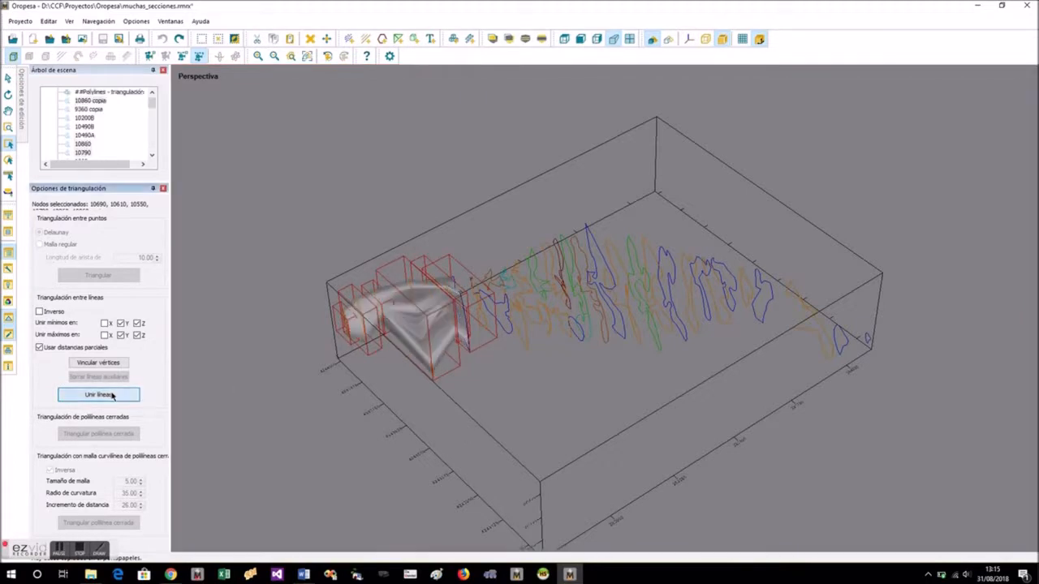
{"action": "middle_click_drag", "start_coordinate": [322, 408], "coordinate": [408, 347]}
{"action": "scroll", "coordinate": [407, 344], "scroll_direction": "up", "scroll_amount": 4}
{"action": "left_click_drag", "start_coordinate": [586, 430], "coordinate": [616, 457]}
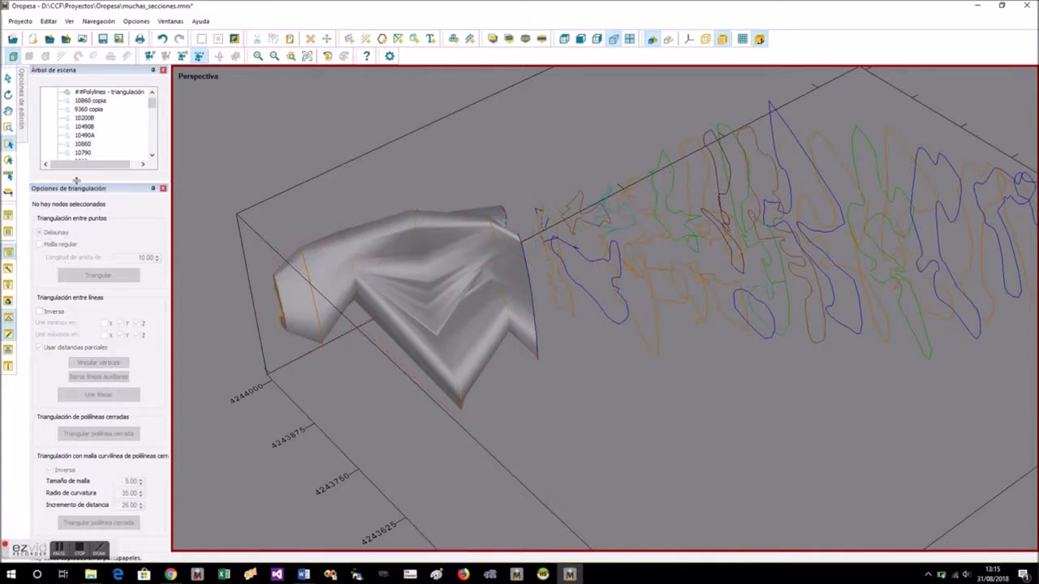
- Enclose the section outlines at the opposite end, through 9870, in a polygonal selection and join them into a second mesh
{"action": "left_click", "coordinate": [8, 95]}
{"action": "left_click_drag", "start_coordinate": [703, 496], "coordinate": [551, 343]}
{"action": "left_click", "coordinate": [551, 343]}
{"action": "key", "text": "Escape"}
{"action": "scroll", "coordinate": [401, 338], "scroll_direction": "down", "scroll_amount": 10}
{"action": "left_click_drag", "start_coordinate": [580, 473], "coordinate": [672, 534]}
{"action": "left_click_drag", "start_coordinate": [659, 525], "coordinate": [681, 479]}
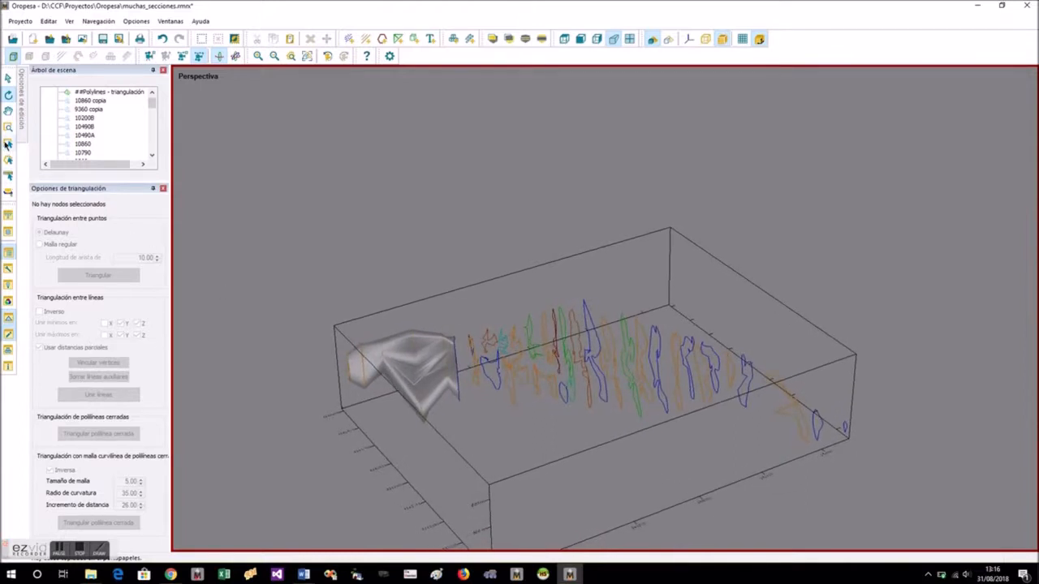
{"action": "left_click", "coordinate": [8, 160]}
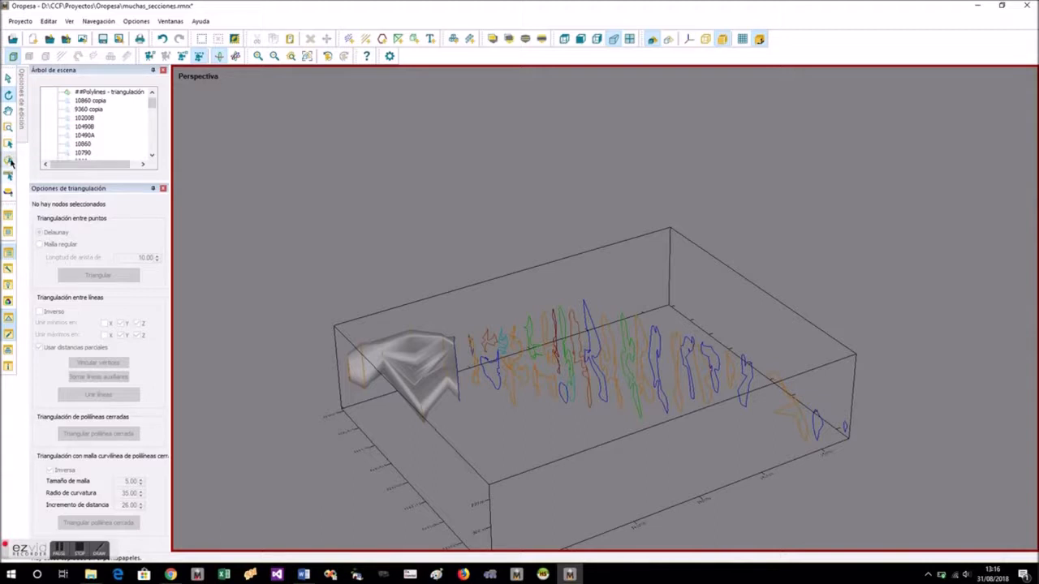
{"action": "left_click", "coordinate": [651, 312]}
{"action": "left_click", "coordinate": [903, 474]}
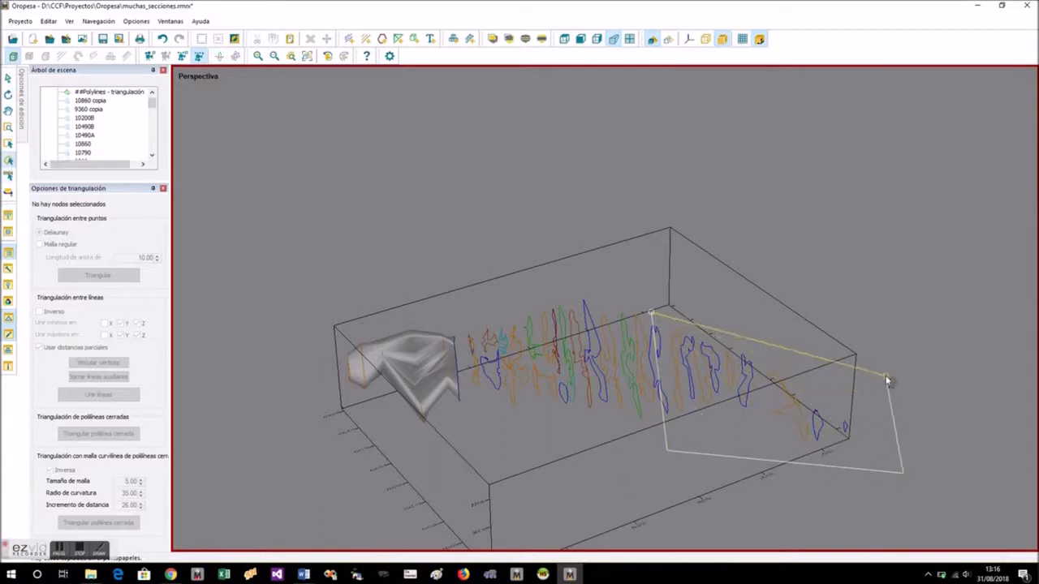
{"action": "left_click", "coordinate": [650, 312]}
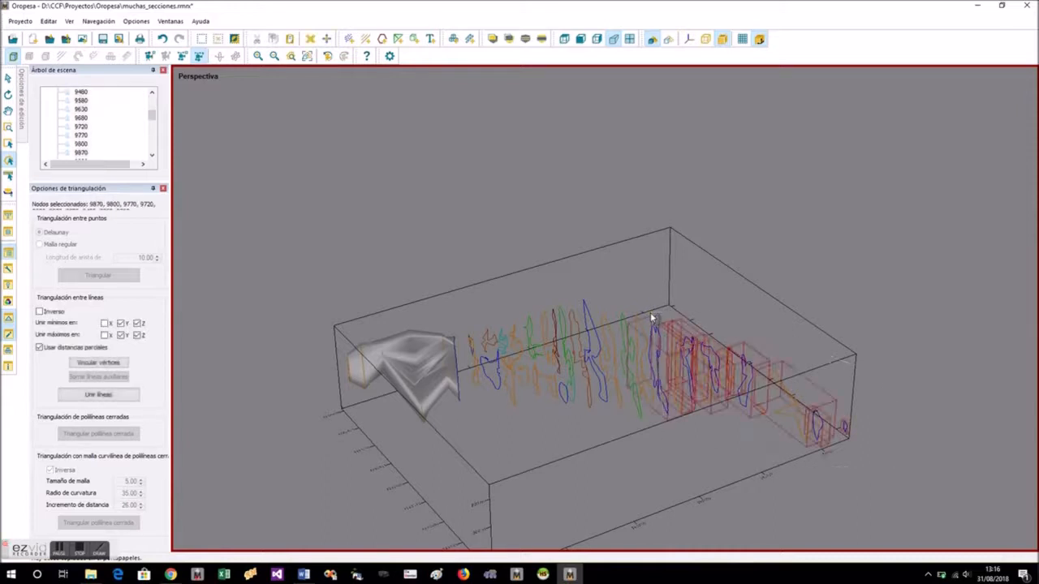
{"action": "left_click", "coordinate": [98, 394]}
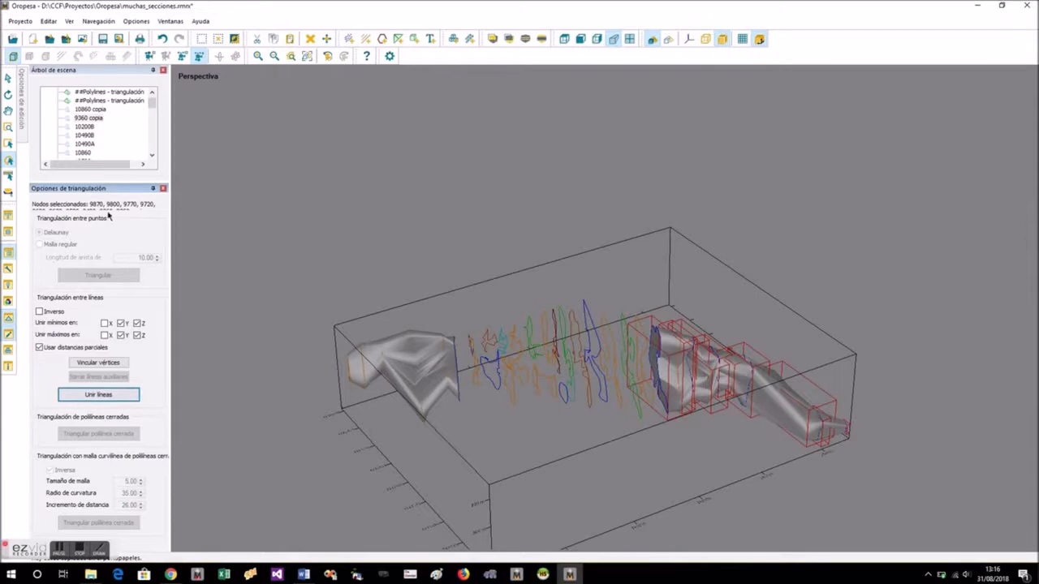
- Join section outline 9920 to the neighbouring outline 9870 at the open edge of the second mesh
{"action": "left_click", "coordinate": [8, 104]}
{"action": "left_click_drag", "start_coordinate": [569, 466], "coordinate": [529, 432]}
{"action": "left_click", "coordinate": [647, 402]}
{"action": "scroll", "coordinate": [641, 399], "scroll_direction": "up", "scroll_amount": 6}
{"action": "left_click_drag", "start_coordinate": [610, 395], "coordinate": [563, 467]}
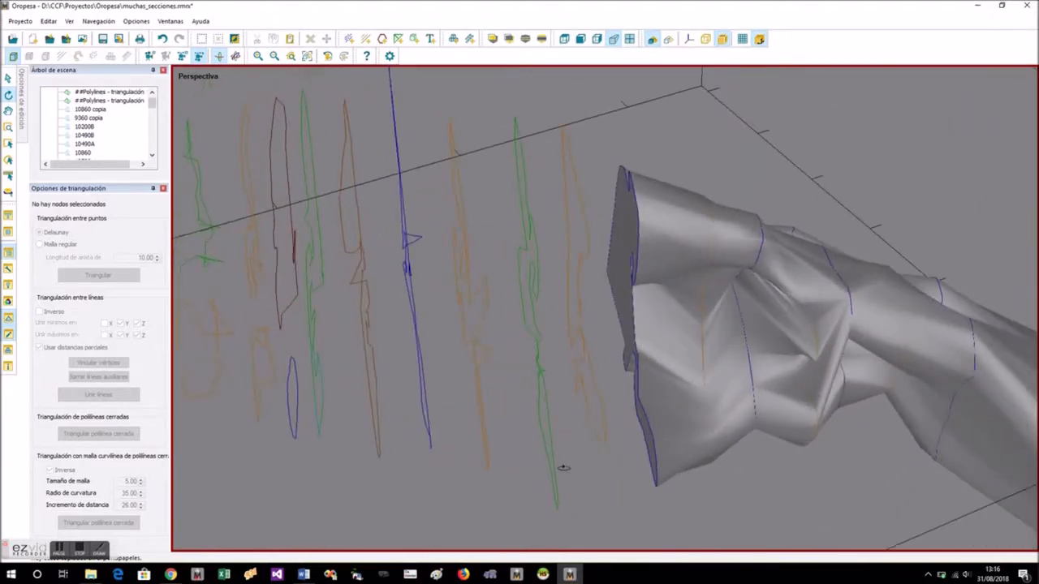
{"action": "left_click", "coordinate": [602, 441]}
{"action": "left_click", "coordinate": [652, 463], "text": "ctrl"}
{"action": "left_click", "coordinate": [655, 463], "text": "ctrl"}
{"action": "left_click", "coordinate": [554, 504]}
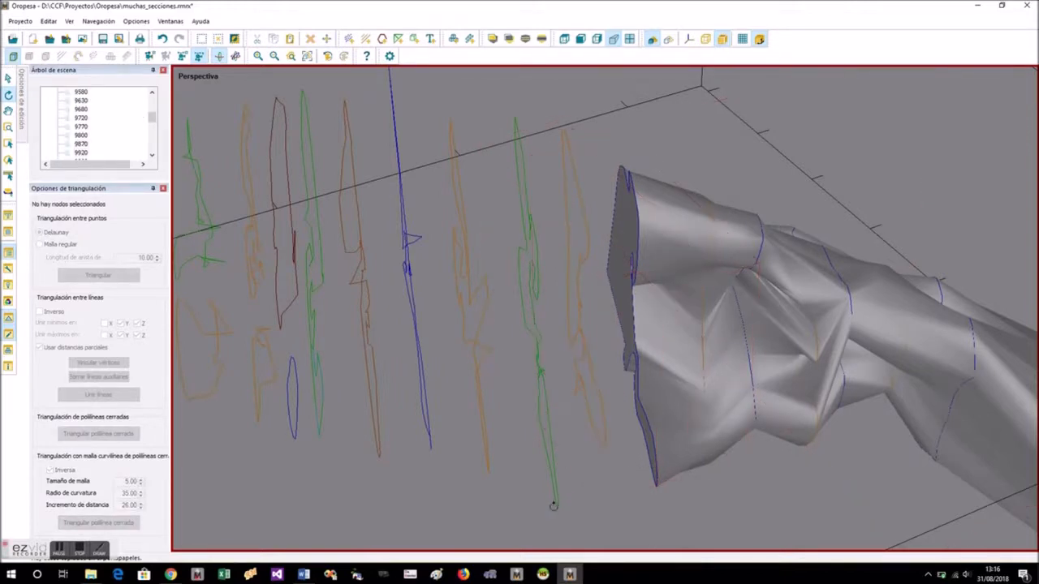
{"action": "left_click", "coordinate": [609, 443]}
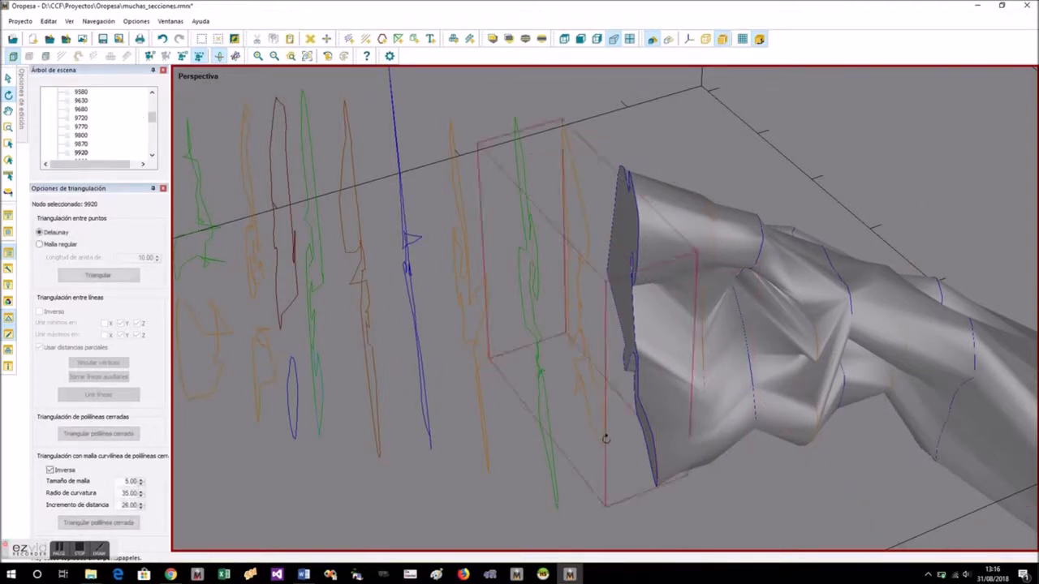
{"action": "left_click", "coordinate": [653, 437], "text": "ctrl"}
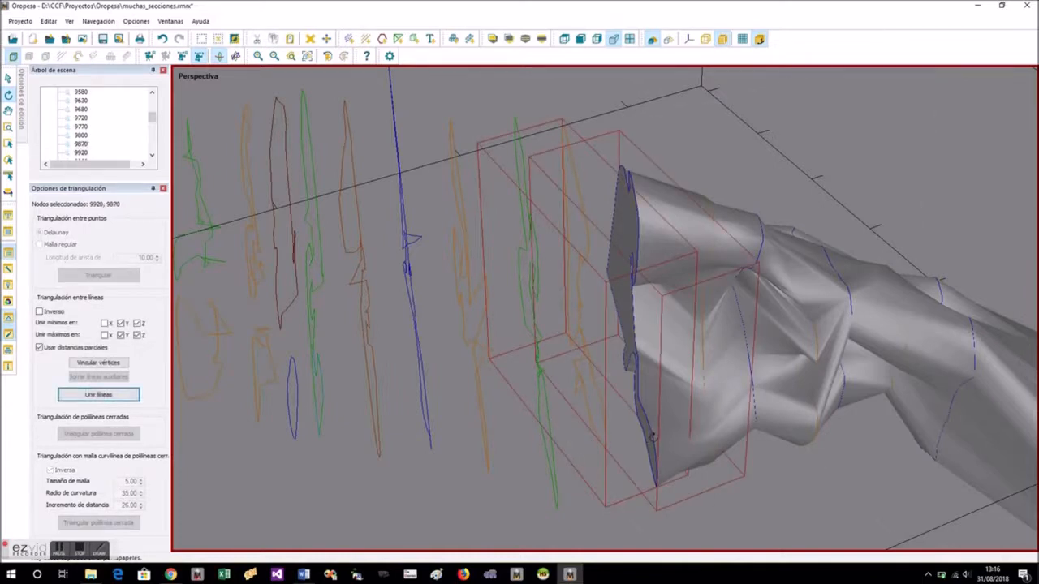
{"action": "left_click", "coordinate": [91, 396]}
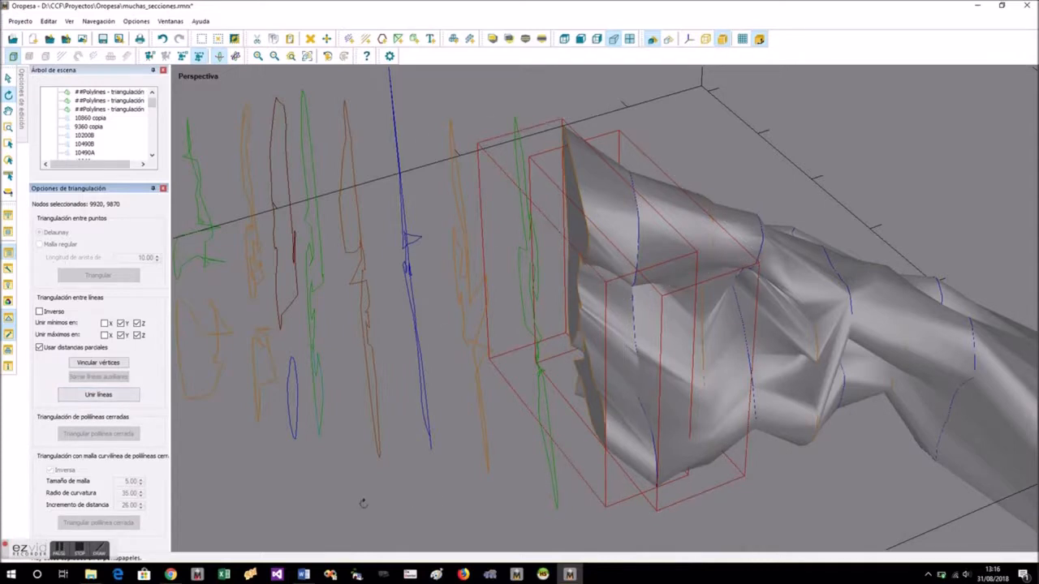
{"action": "left_click_drag", "start_coordinate": [349, 499], "coordinate": [374, 488]}
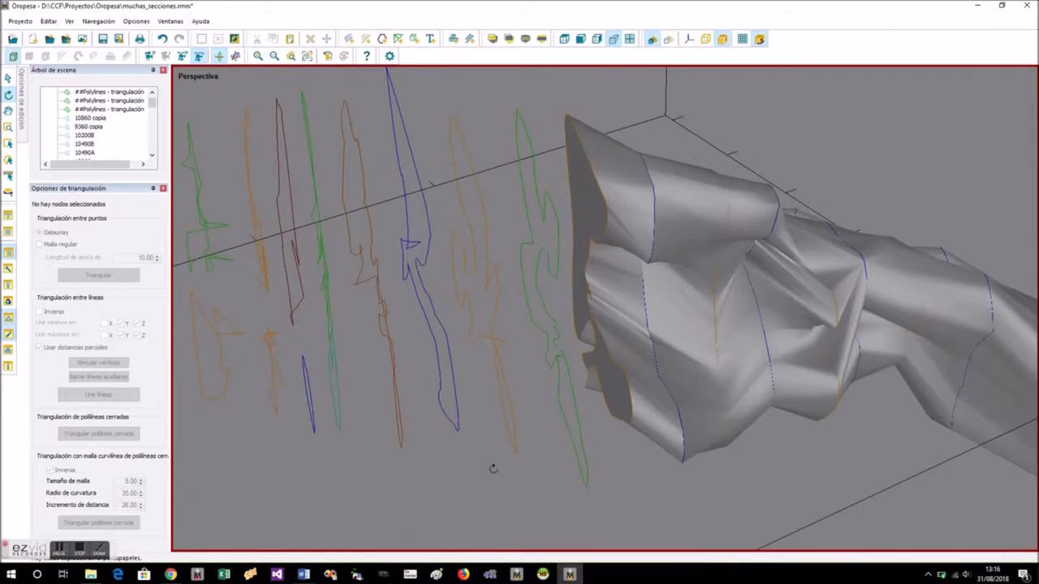
- Try to join section outlines 9920 and 9960 with a mesh, inspect it, and undo the join
{"action": "left_click", "coordinate": [629, 399]}
{"action": "left_click", "coordinate": [578, 423], "text": "ctrl"}
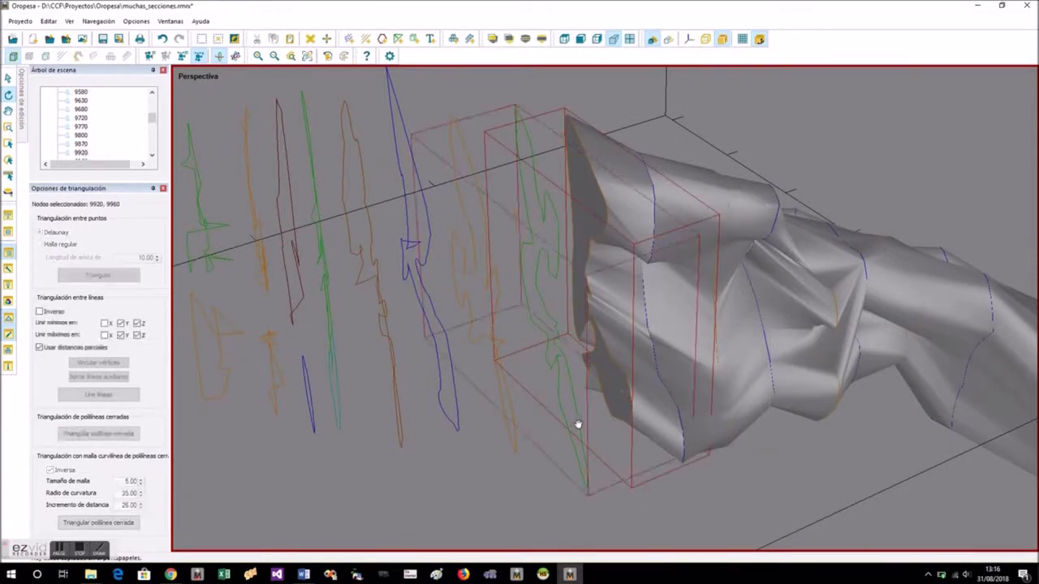
{"action": "right_click", "coordinate": [578, 423]}
{"action": "left_click", "coordinate": [613, 212]}
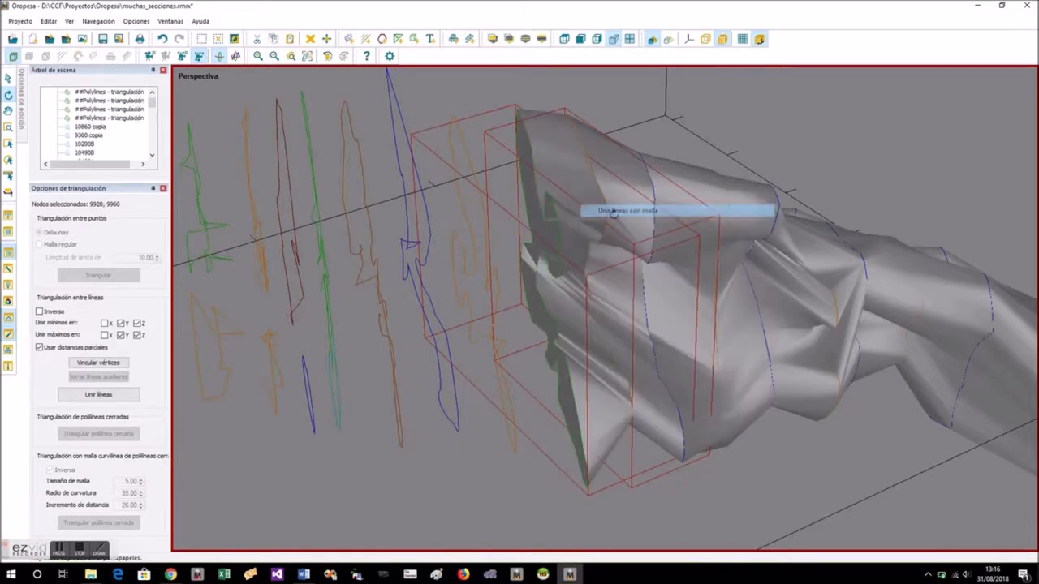
{"action": "left_click_drag", "start_coordinate": [528, 468], "coordinate": [512, 433]}
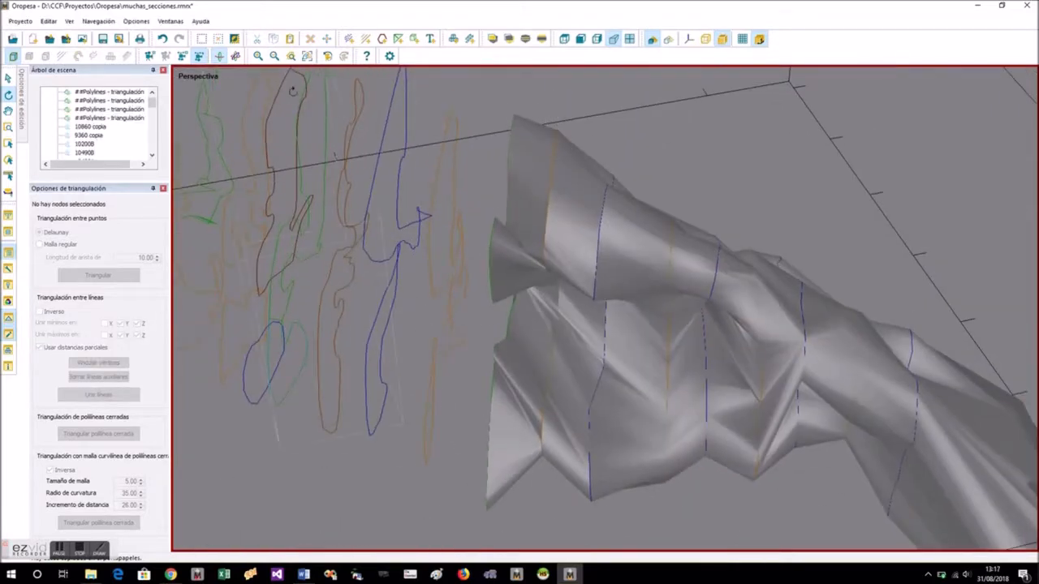
{"action": "left_click", "coordinate": [163, 39]}
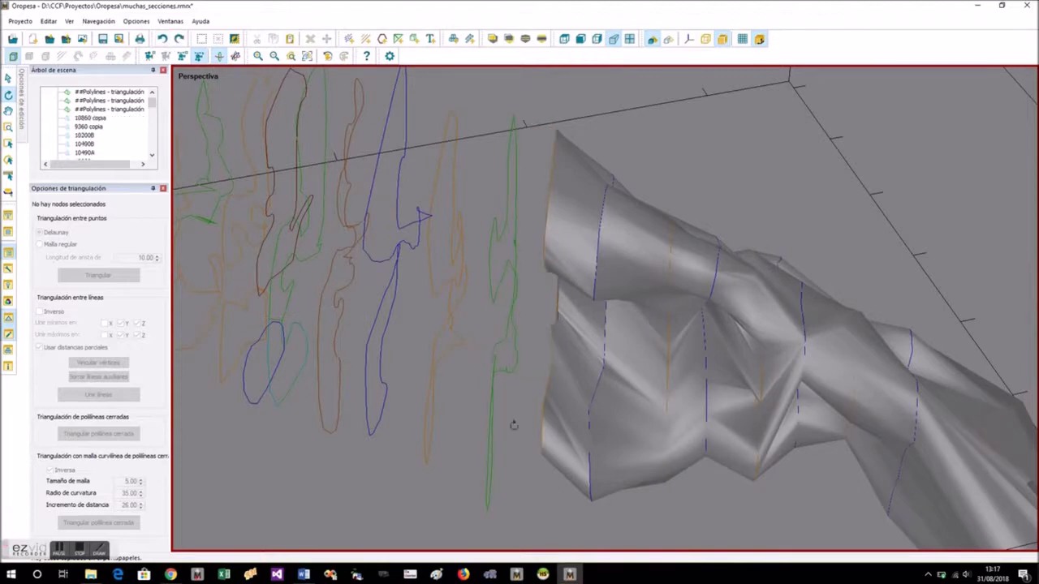
{"action": "left_click_drag", "start_coordinate": [431, 504], "coordinate": [509, 470]}
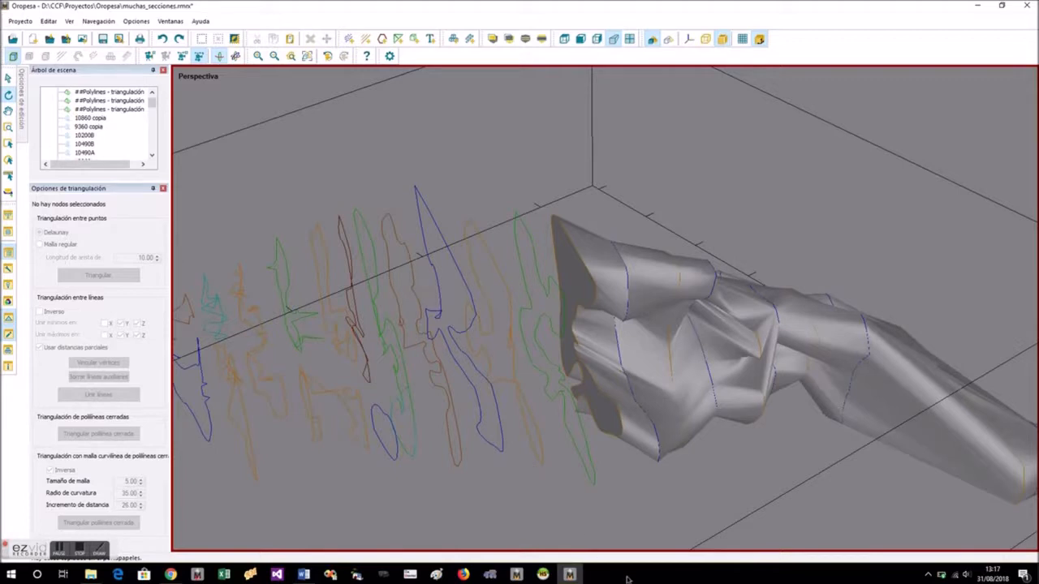
{"action": "left_click", "coordinate": [81, 549]}
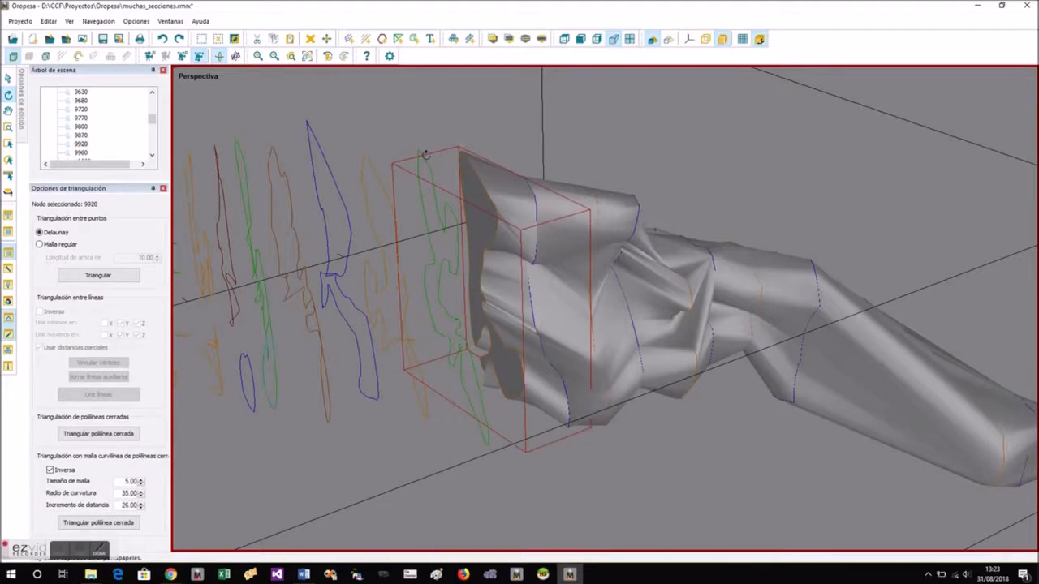
- Copy section outlines 9960 and 9920 and paste them into the empty new scene window
{"action": "left_click", "coordinate": [417, 153]}
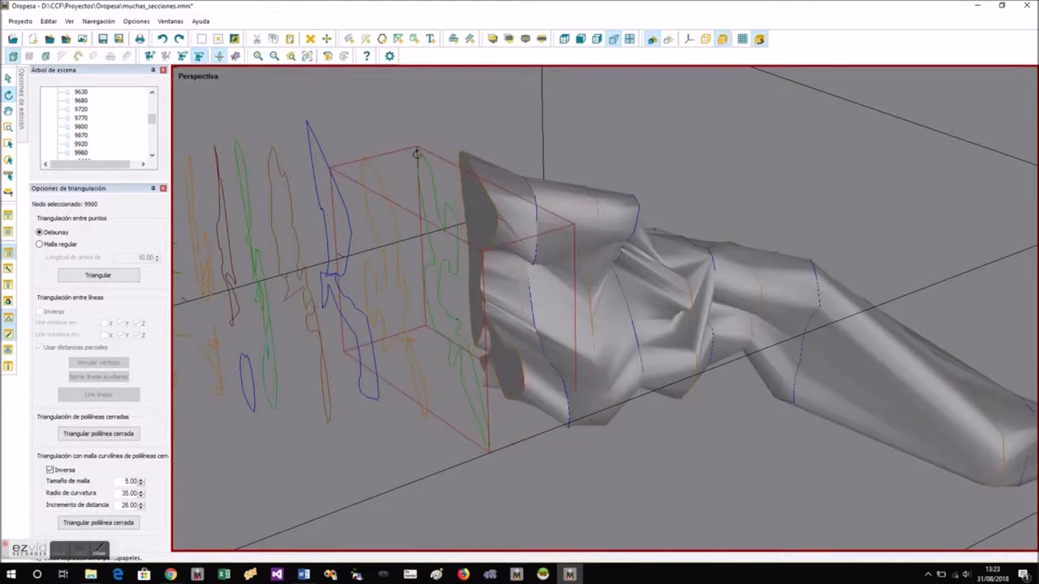
{"action": "left_click", "coordinate": [461, 154], "text": "ctrl"}
{"action": "right_click", "coordinate": [462, 155]}
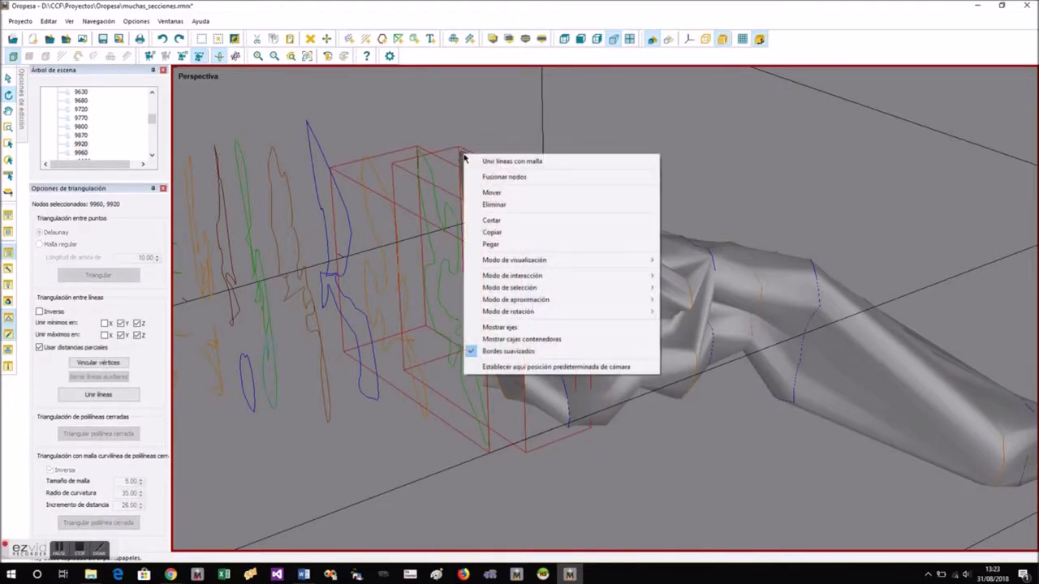
{"action": "left_click", "coordinate": [495, 233]}
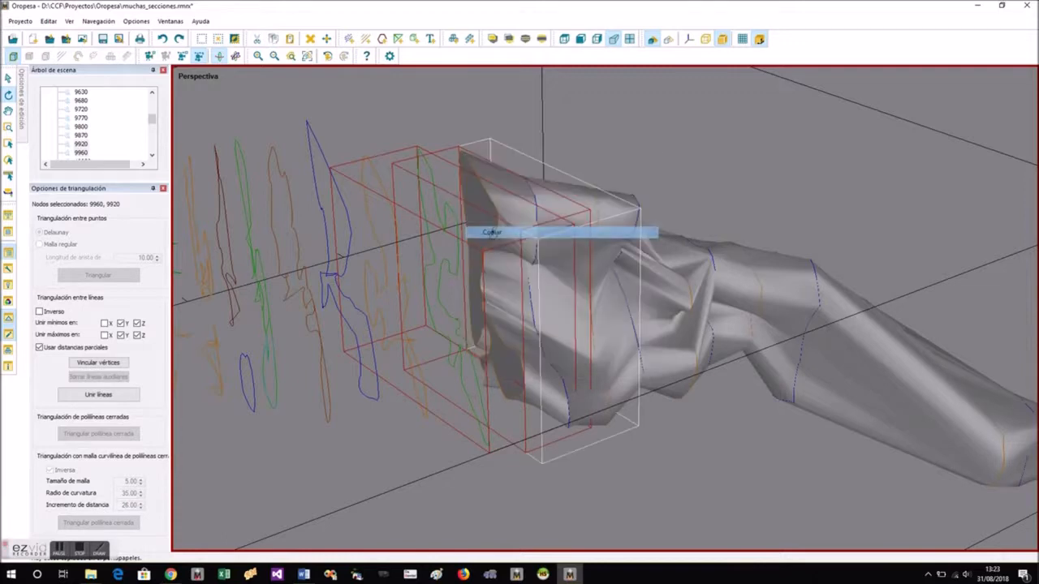
{"action": "left_click", "coordinate": [516, 575]}
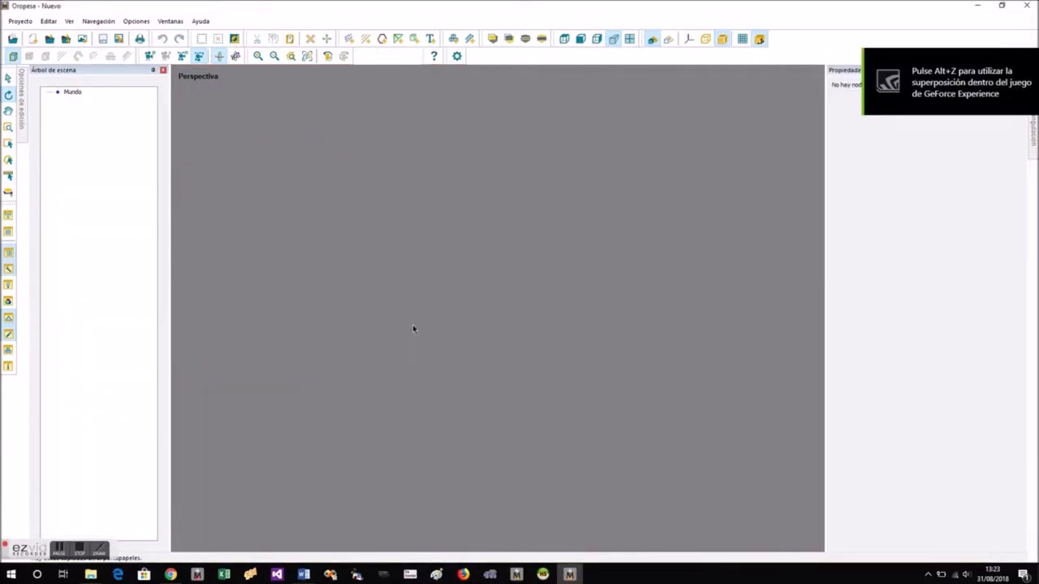
{"action": "right_click", "coordinate": [415, 327]}
{"action": "left_click", "coordinate": [440, 353]}
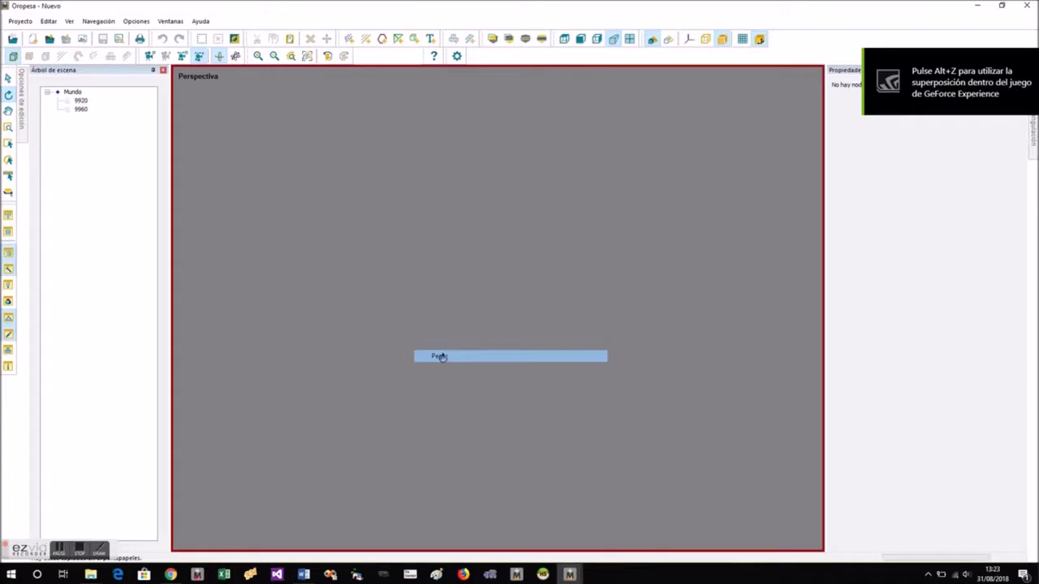
{"action": "left_click_drag", "start_coordinate": [547, 381], "coordinate": [389, 376]}
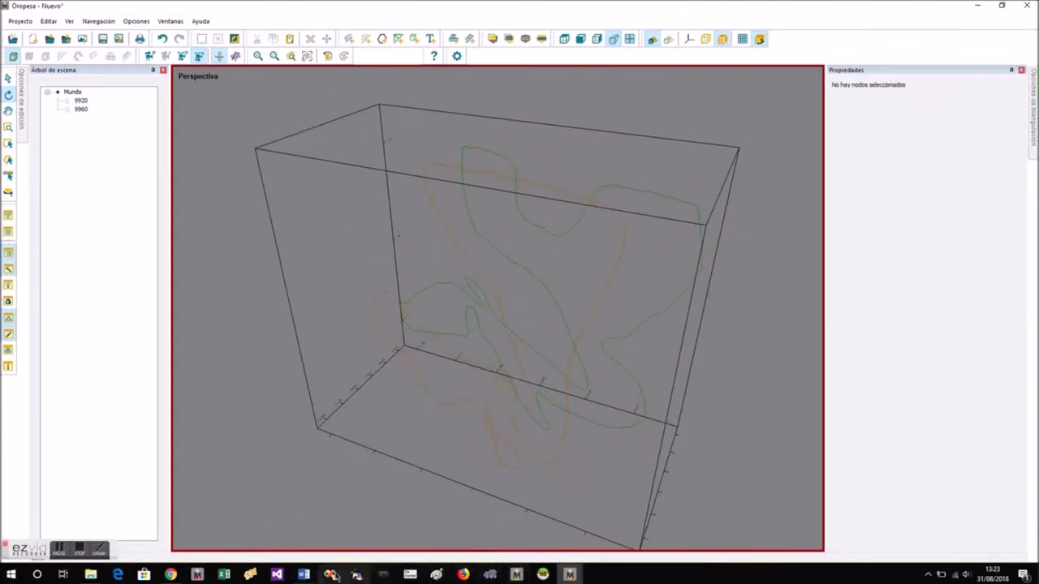
- Switch to Recursos Mineros, open the Oropesa deposit for drawing, and paste the copied section outlines into it
{"action": "left_click", "coordinate": [250, 574]}
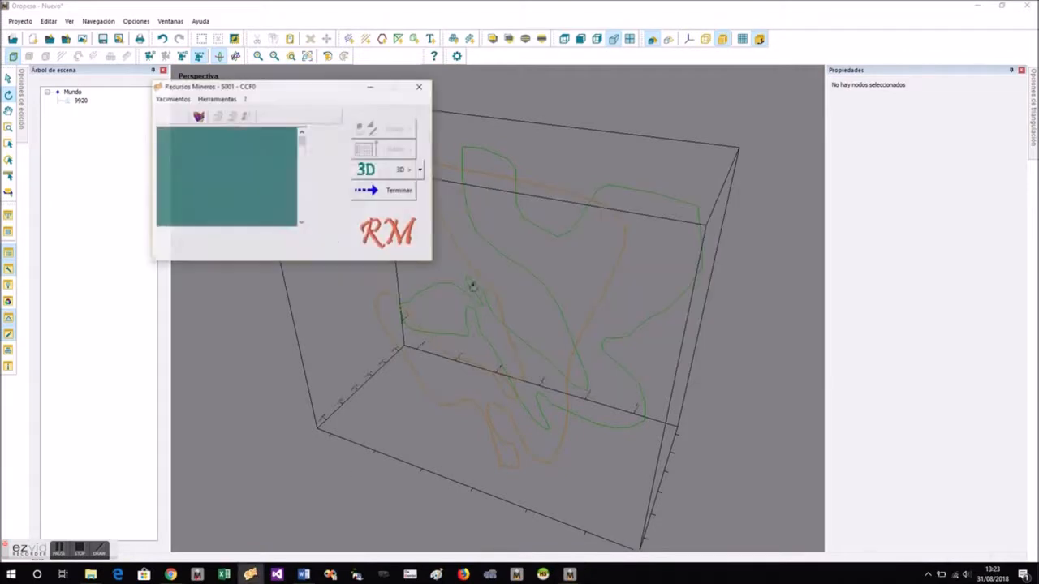
{"action": "left_click_drag", "start_coordinate": [337, 150], "coordinate": [332, 206]}
{"action": "double_click", "coordinate": [177, 152]}
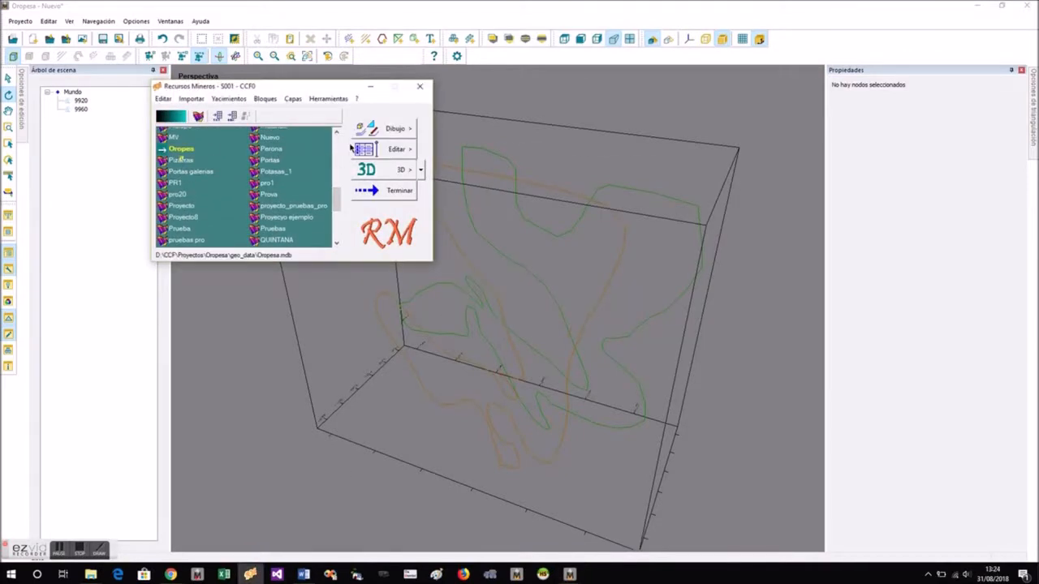
{"action": "left_click", "coordinate": [372, 130]}
{"action": "left_click", "coordinate": [649, 320]}
{"action": "right_click", "coordinate": [373, 291]}
{"action": "left_click", "coordinate": [397, 317]}
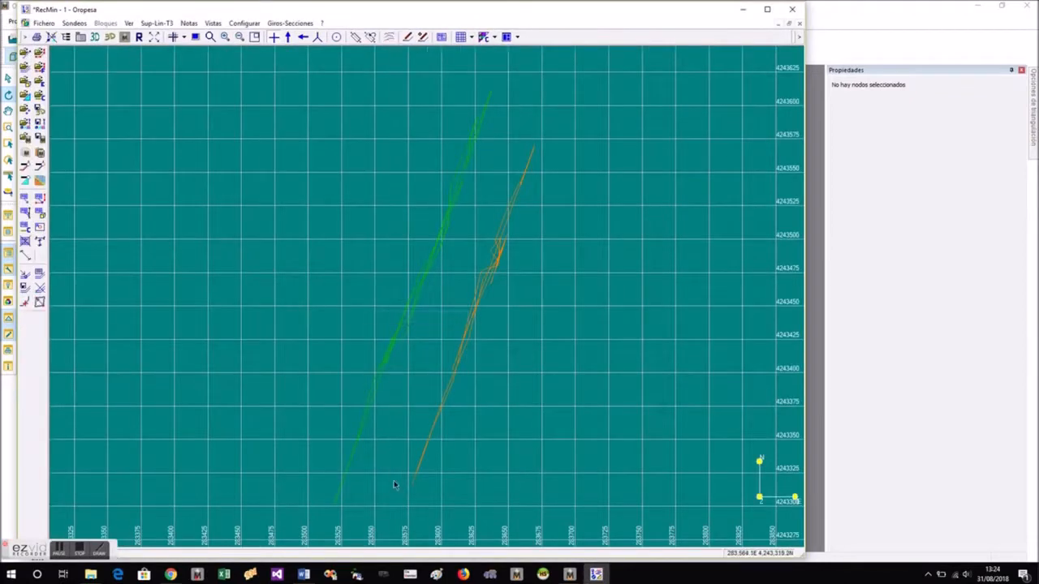
- Show the object list docked beside the drawing and make a line copy of outlines 9960 and 9920
{"action": "left_click", "coordinate": [317, 36]}
{"action": "left_click_drag", "start_coordinate": [631, 371], "coordinate": [581, 361]}
{"action": "left_click", "coordinate": [435, 376]}
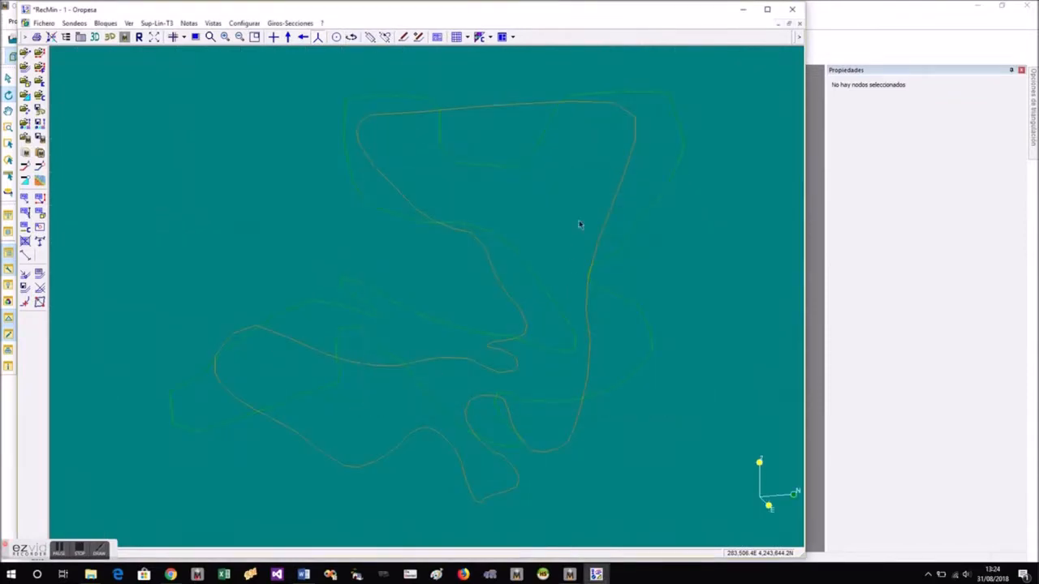
{"action": "left_click", "coordinate": [82, 37]}
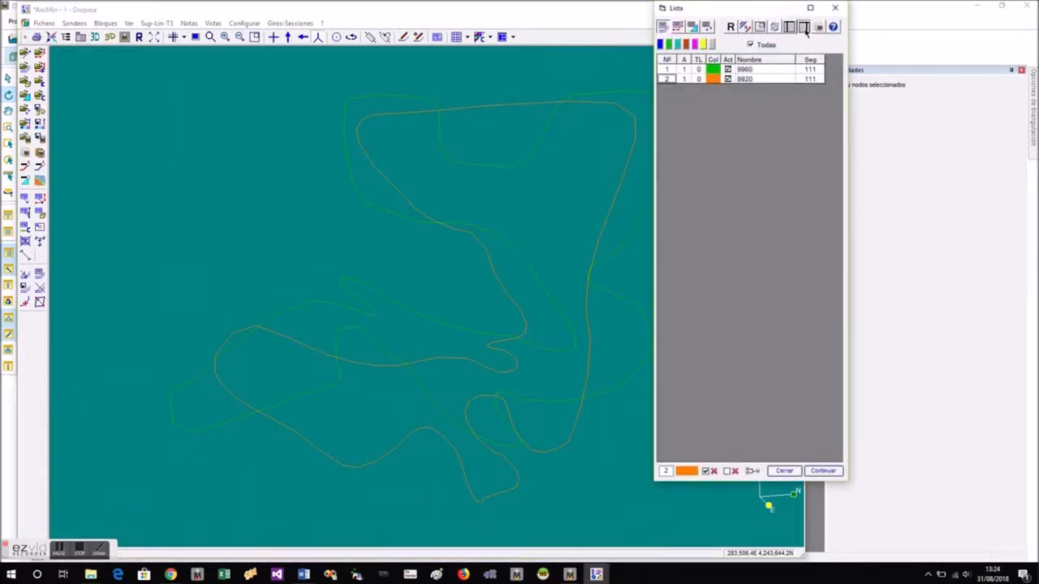
{"action": "left_click", "coordinate": [804, 28]}
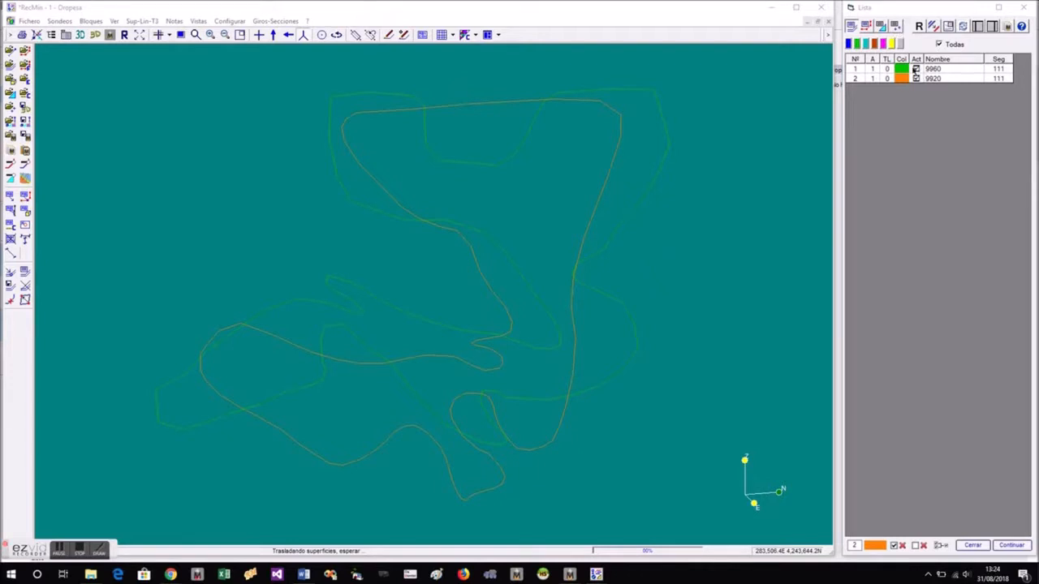
{"action": "right_click", "coordinate": [954, 70]}
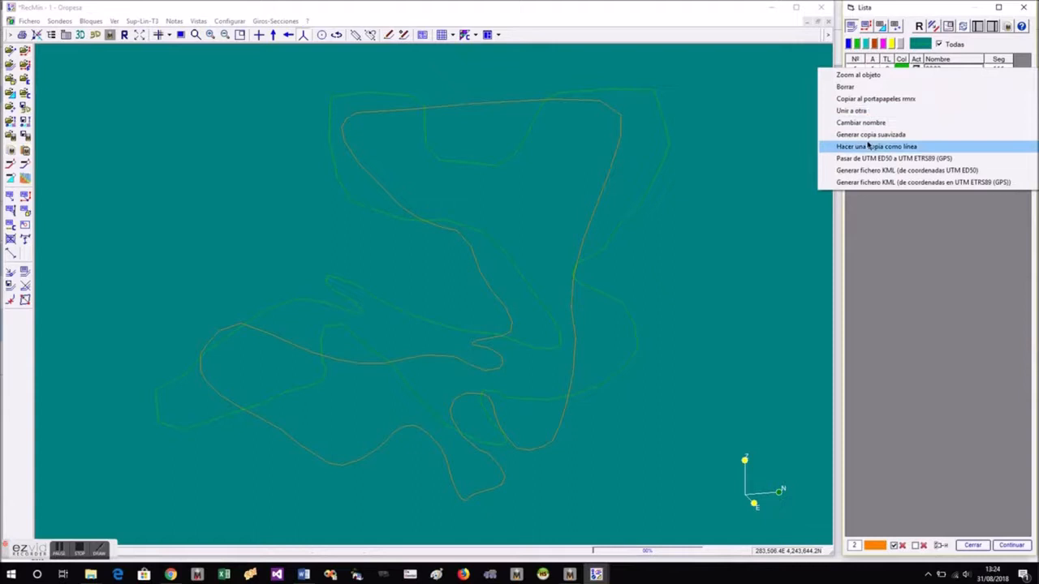
{"action": "left_click", "coordinate": [868, 147]}
{"action": "right_click", "coordinate": [943, 78]}
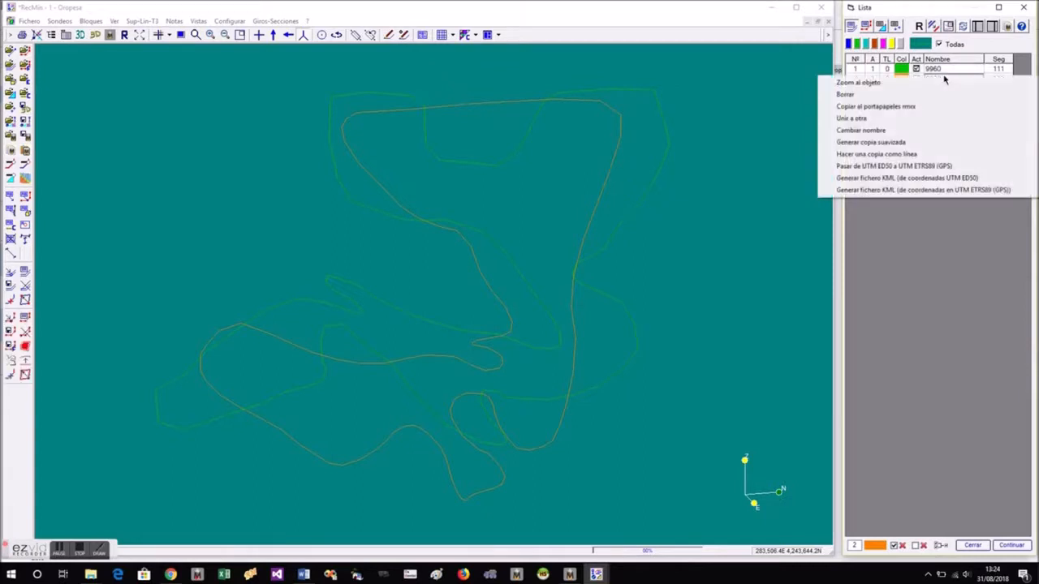
{"action": "left_click", "coordinate": [884, 153]}
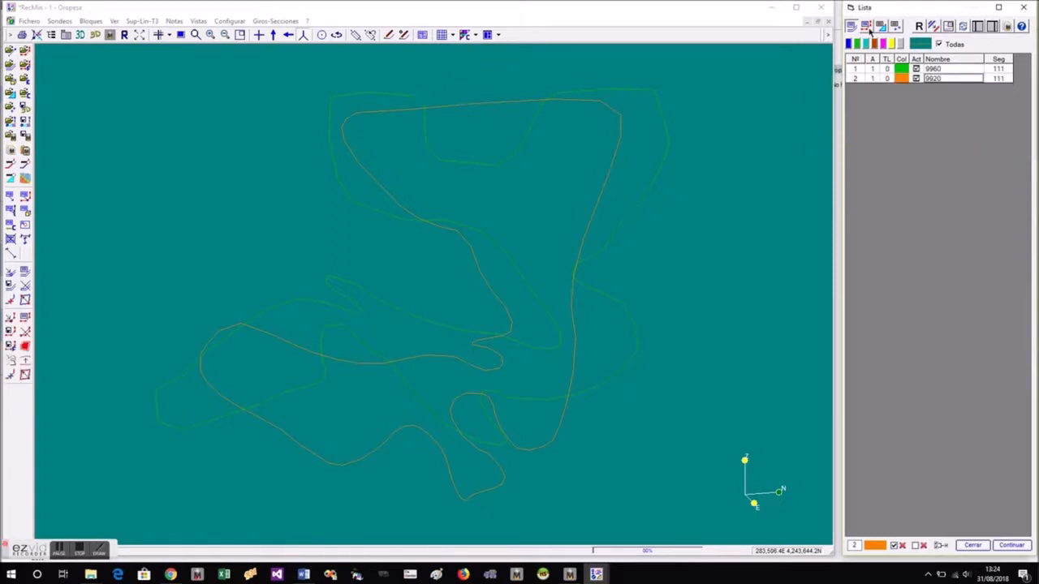
- Join lines 9960 and 9920 with a T3 mesh using proportional union, fitting minimums and maximums in N and Z
{"action": "left_click", "coordinate": [915, 27]}
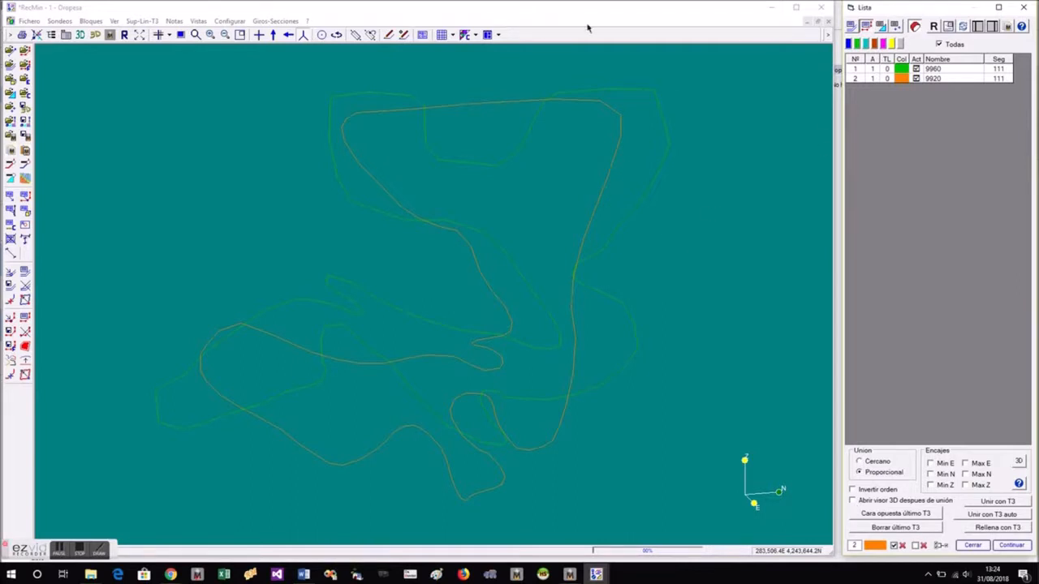
{"action": "left_click", "coordinate": [29, 20]}
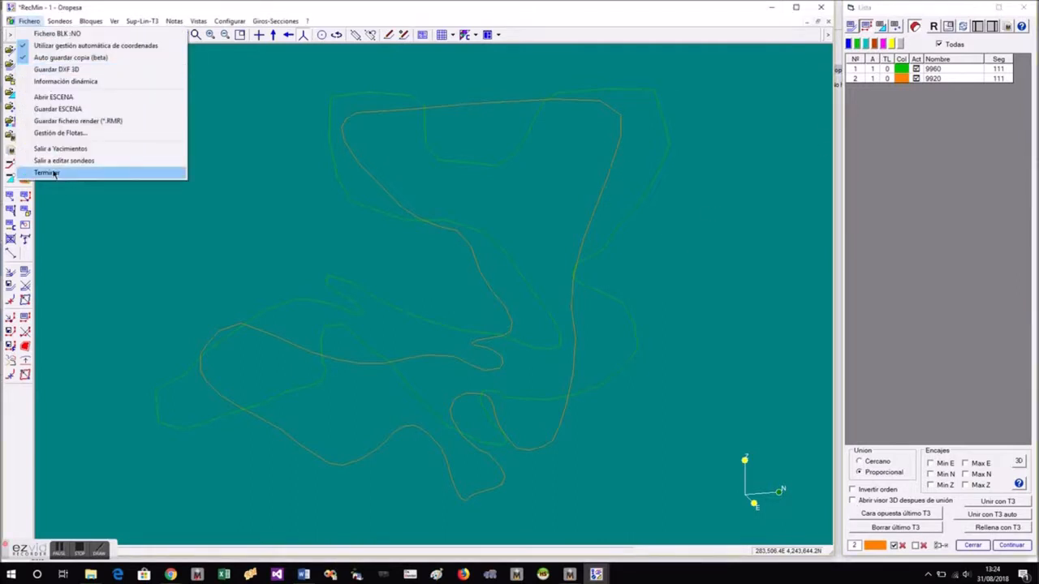
{"action": "left_click", "coordinate": [684, 242]}
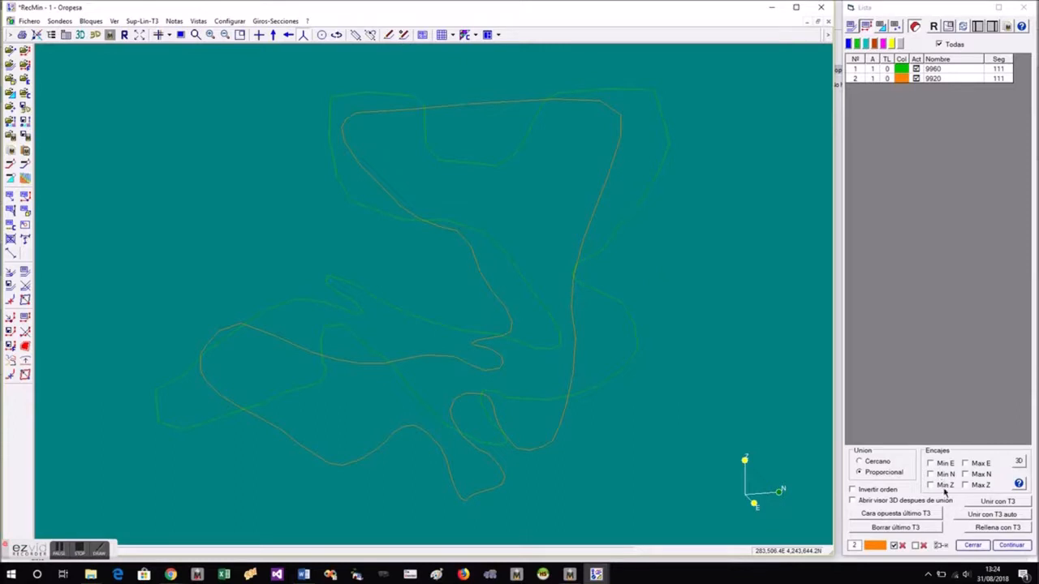
{"action": "left_click", "coordinate": [944, 486]}
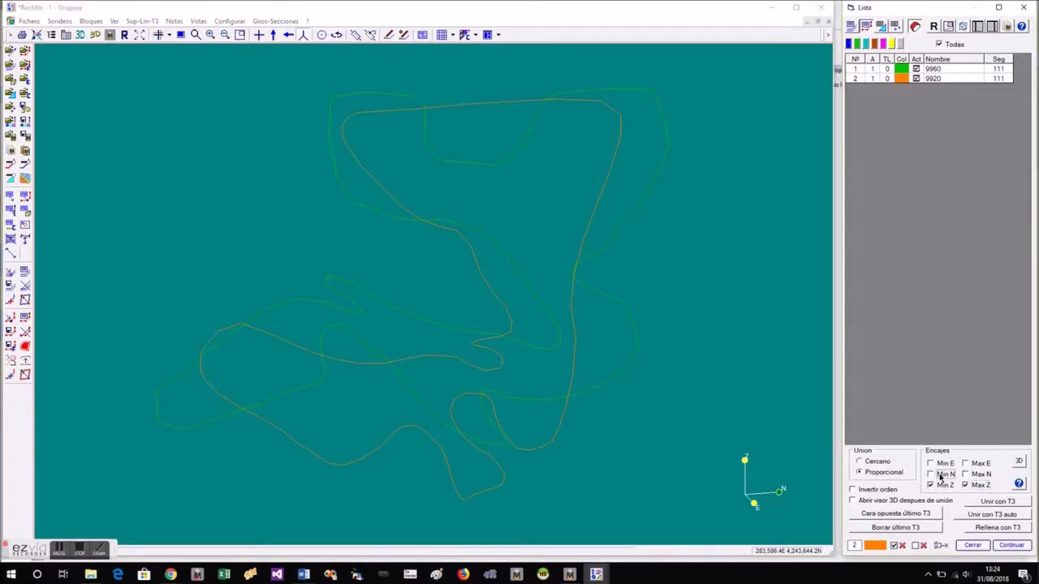
{"action": "left_click", "coordinate": [973, 476]}
{"action": "left_click", "coordinate": [1003, 502]}
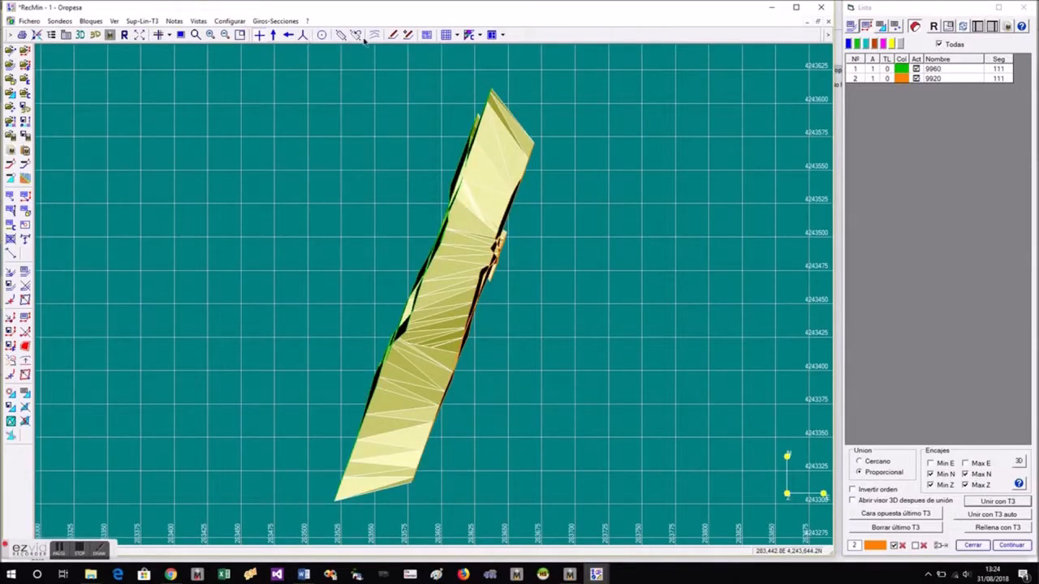
- Examine the T3 mesh between 9960 and 9920 from several angles in the 3D viewer, with active T3 smoothing applied
{"action": "left_click", "coordinate": [95, 34]}
{"action": "left_click_drag", "start_coordinate": [543, 364], "coordinate": [183, 83]}
{"action": "left_click", "coordinate": [70, 21]}
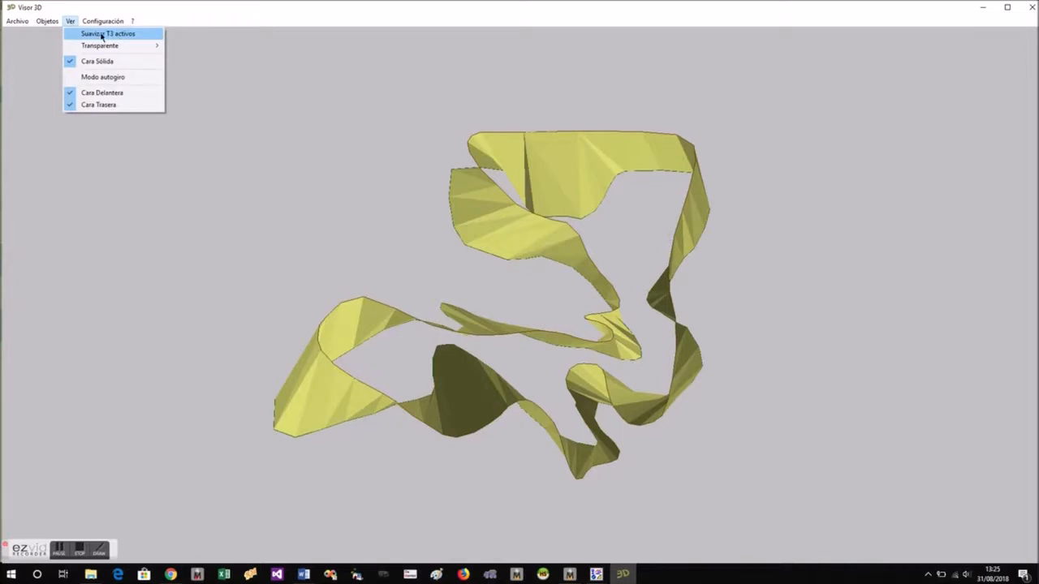
{"action": "left_click", "coordinate": [101, 34]}
{"action": "left_click_drag", "start_coordinate": [406, 239], "coordinate": [437, 277]}
{"action": "left_click", "coordinate": [1032, 7]}
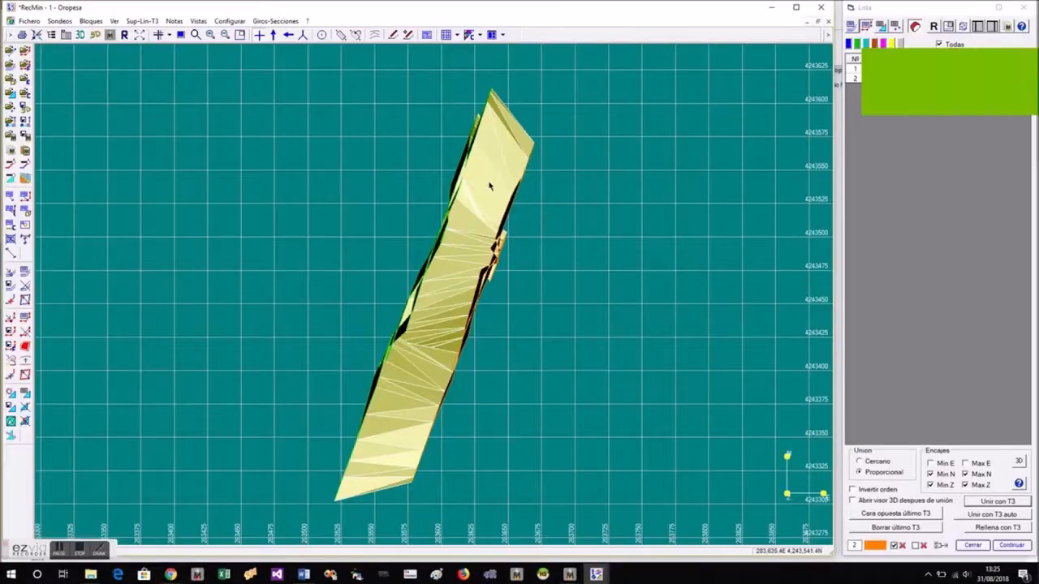
- Copy the T3 mesh in rmnx format, try it in the muchas_secciones scene between outlines 9960 and 9920, and undo the paste
{"action": "left_click", "coordinate": [880, 27]}
{"action": "right_click", "coordinate": [977, 69]}
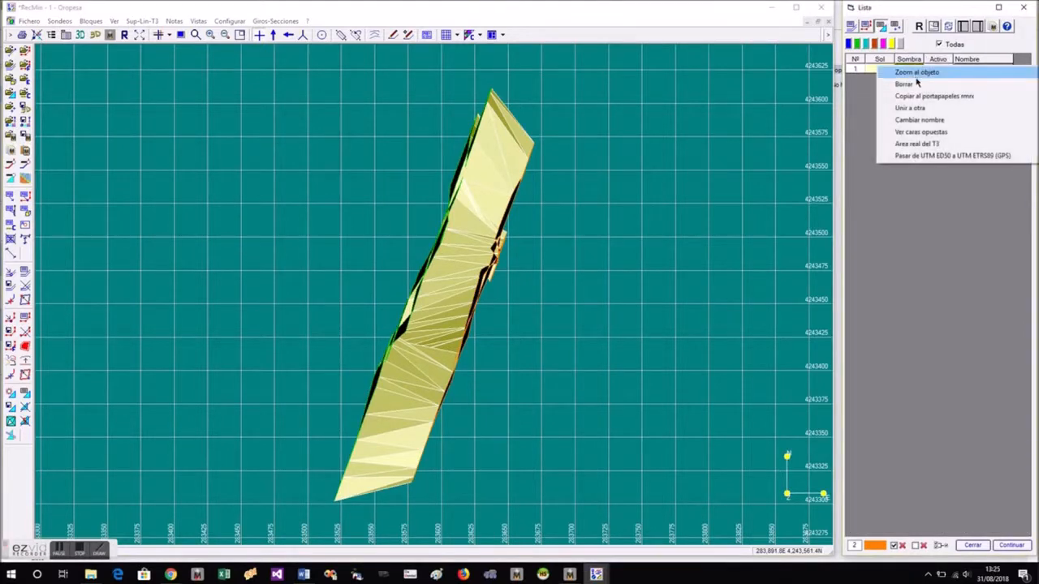
{"action": "left_click", "coordinate": [914, 97]}
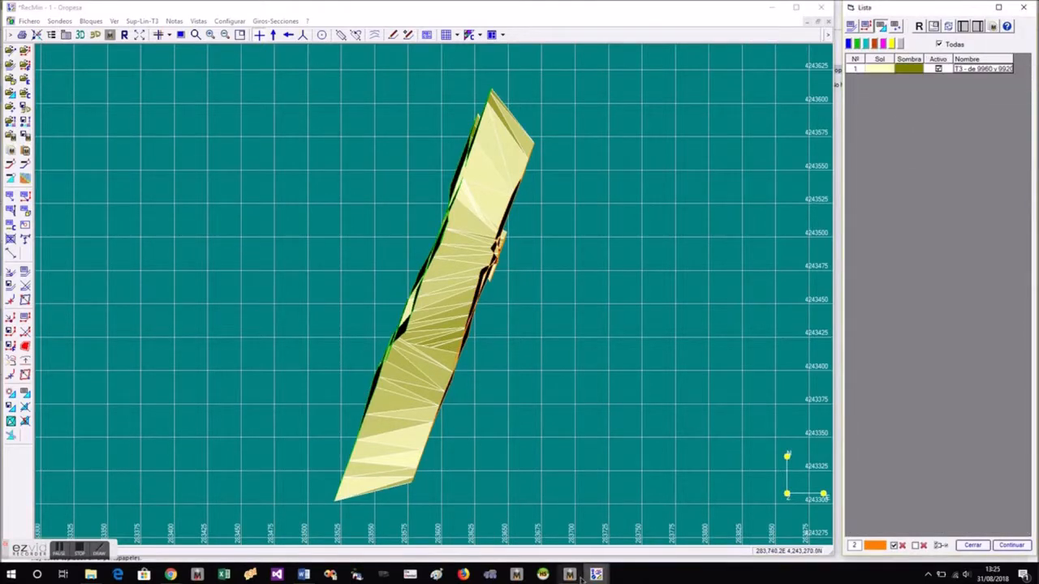
{"action": "mouse_move", "coordinate": [570, 576]}
{"action": "left_click", "coordinate": [517, 531]}
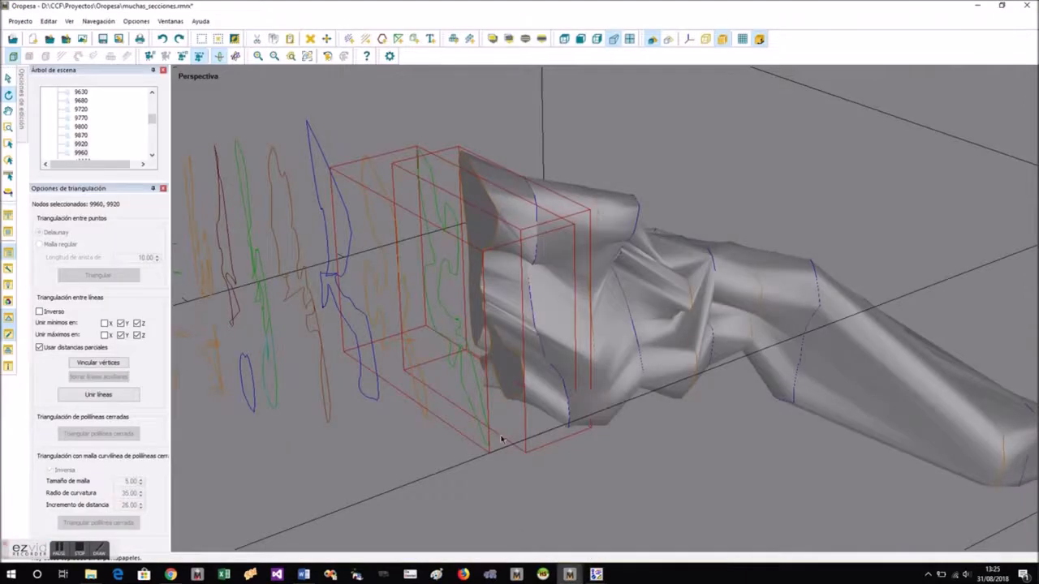
{"action": "right_click", "coordinate": [500, 440]}
{"action": "left_click", "coordinate": [542, 305]}
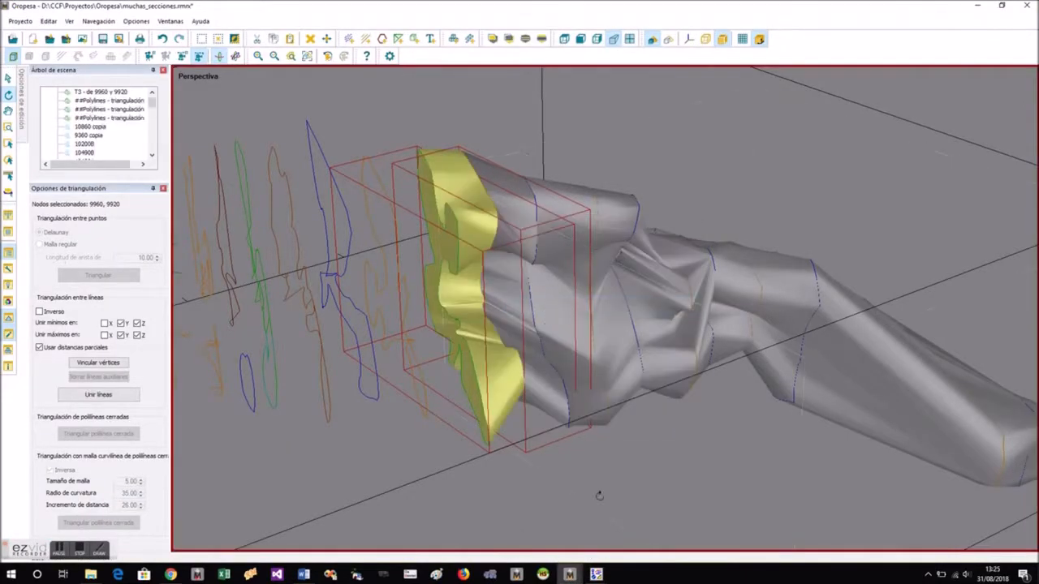
{"action": "left_click_drag", "start_coordinate": [546, 503], "coordinate": [487, 490]}
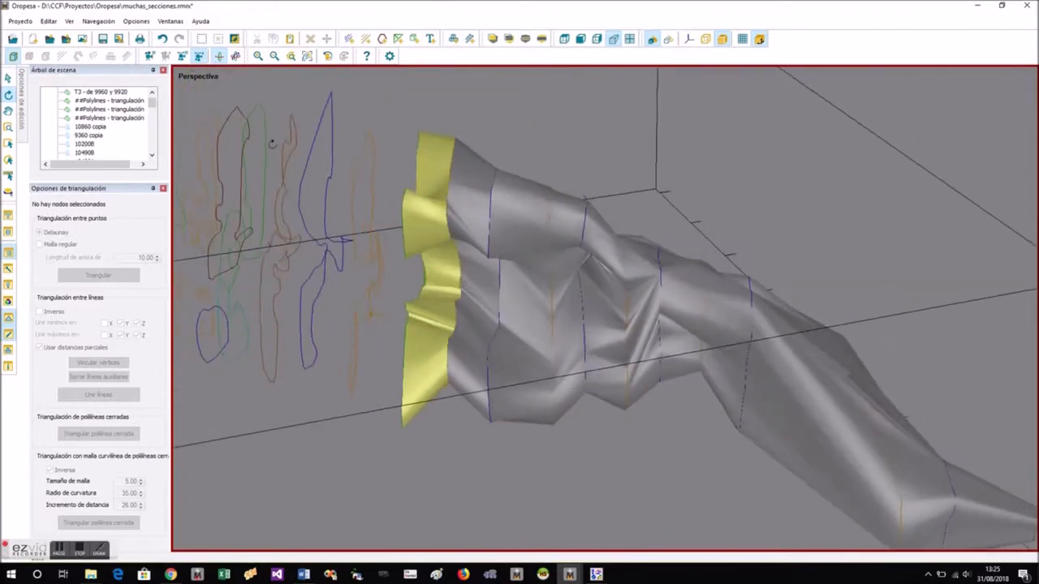
{"action": "left_click", "coordinate": [163, 40]}
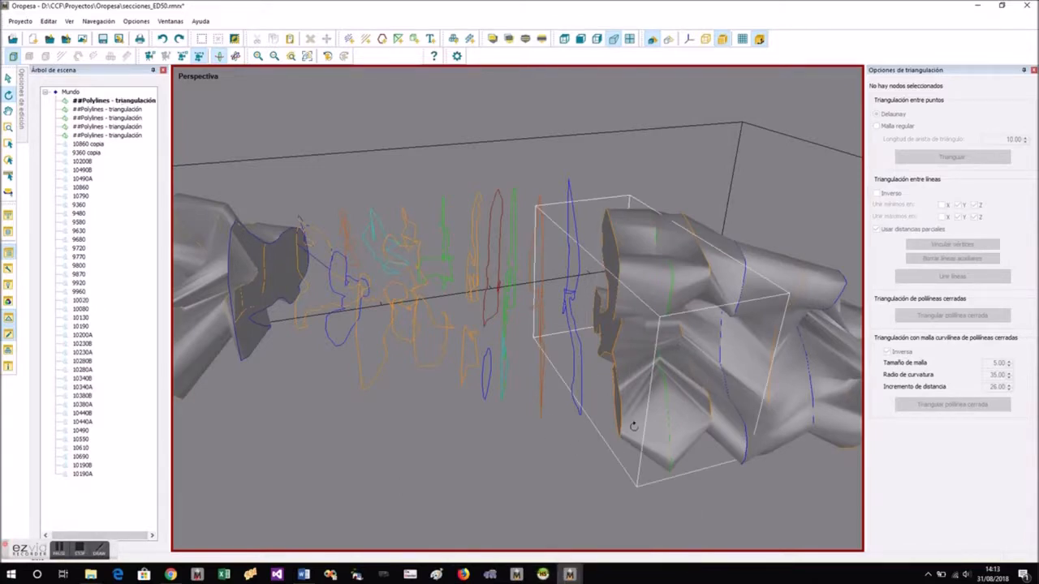
{"action": "scroll", "coordinate": [618, 402], "scroll_direction": "up", "scroll_amount": 5}
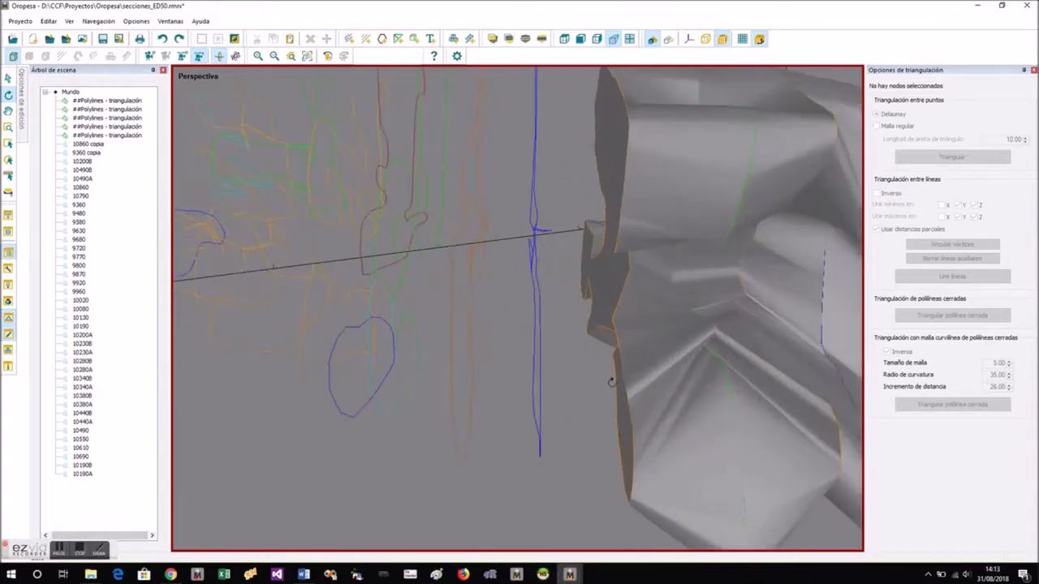
- Join section outlines 10020 and 10080 with a mesh
{"action": "left_click", "coordinate": [624, 379]}
{"action": "left_click", "coordinate": [539, 378], "text": "ctrl"}
{"action": "right_click", "coordinate": [539, 380]}
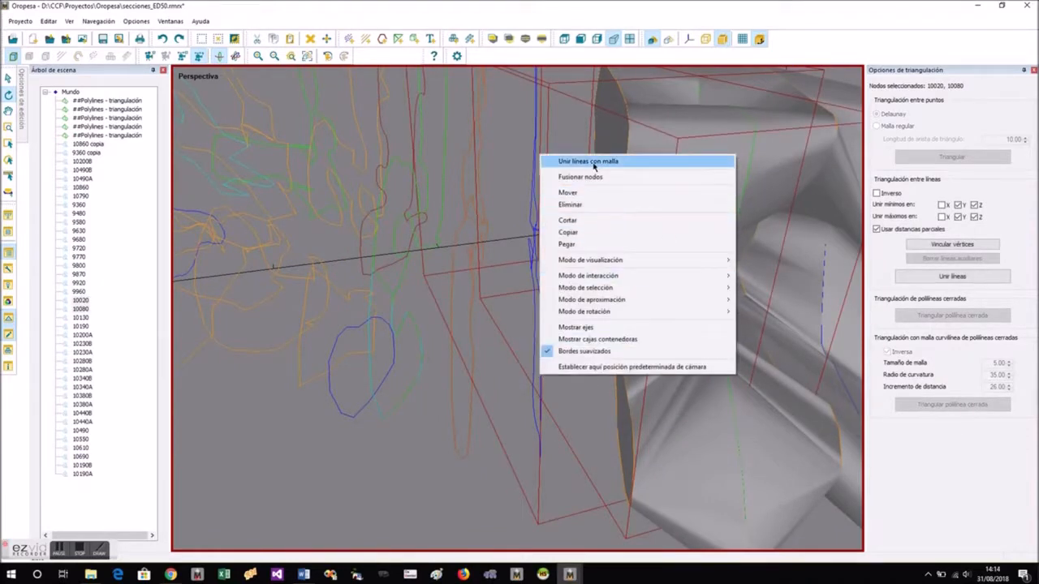
{"action": "left_click", "coordinate": [594, 163]}
{"action": "left_click_drag", "start_coordinate": [640, 252], "coordinate": [535, 470]}
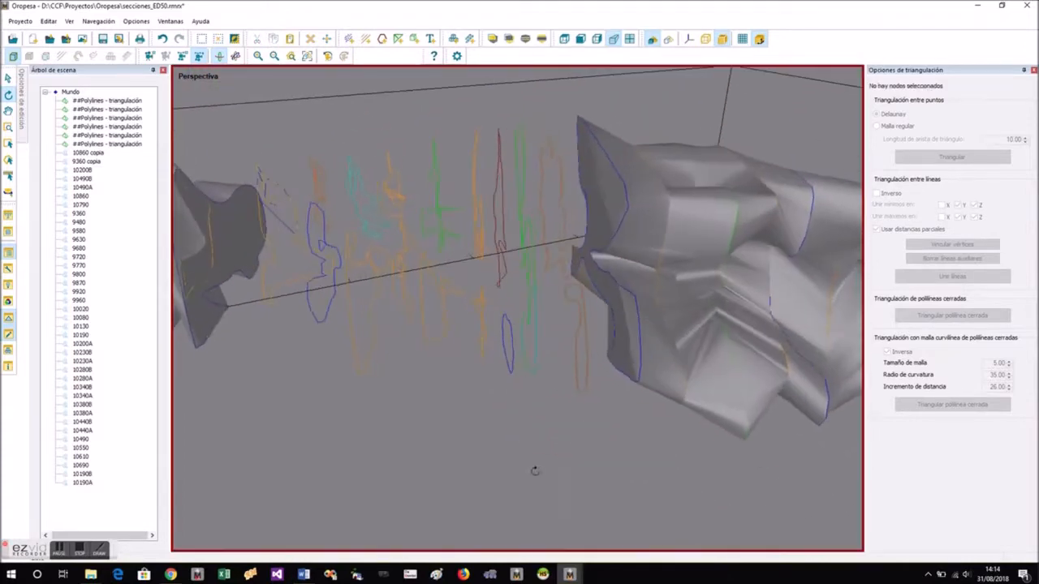
- Try to join outlines 10130 and 10080 directly with a mesh, inspect the surface, and undo it
{"action": "left_click", "coordinate": [586, 346]}
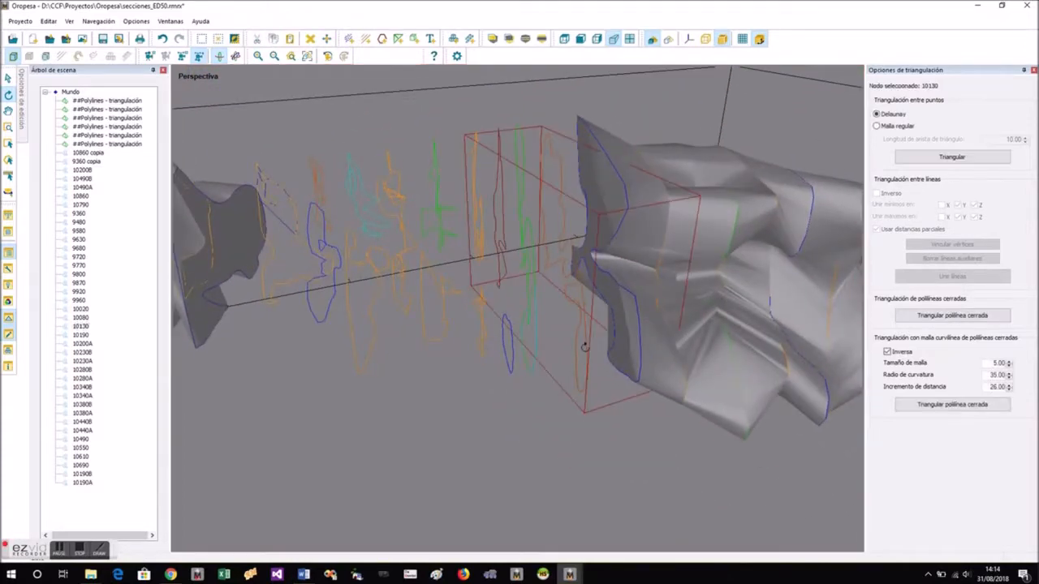
{"action": "right_click", "coordinate": [638, 319]}
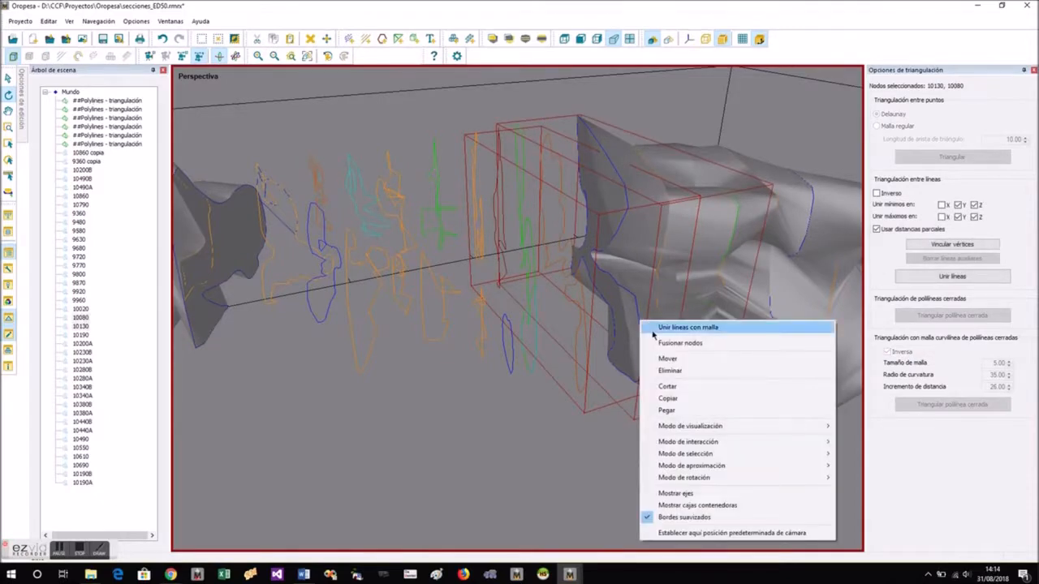
{"action": "left_click", "coordinate": [653, 327]}
{"action": "left_click_drag", "start_coordinate": [626, 412], "coordinate": [608, 390]}
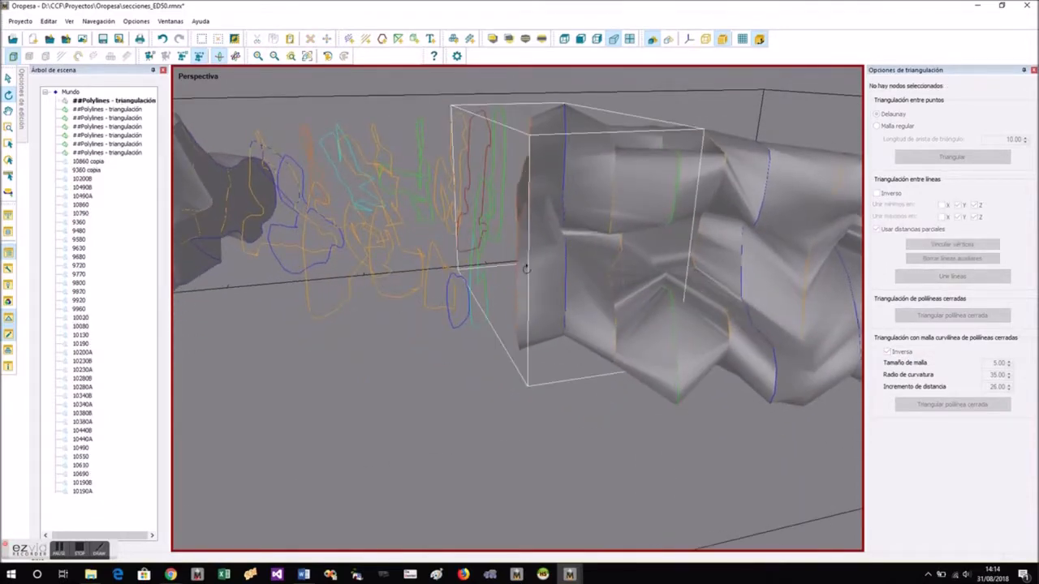
{"action": "left_click", "coordinate": [162, 39]}
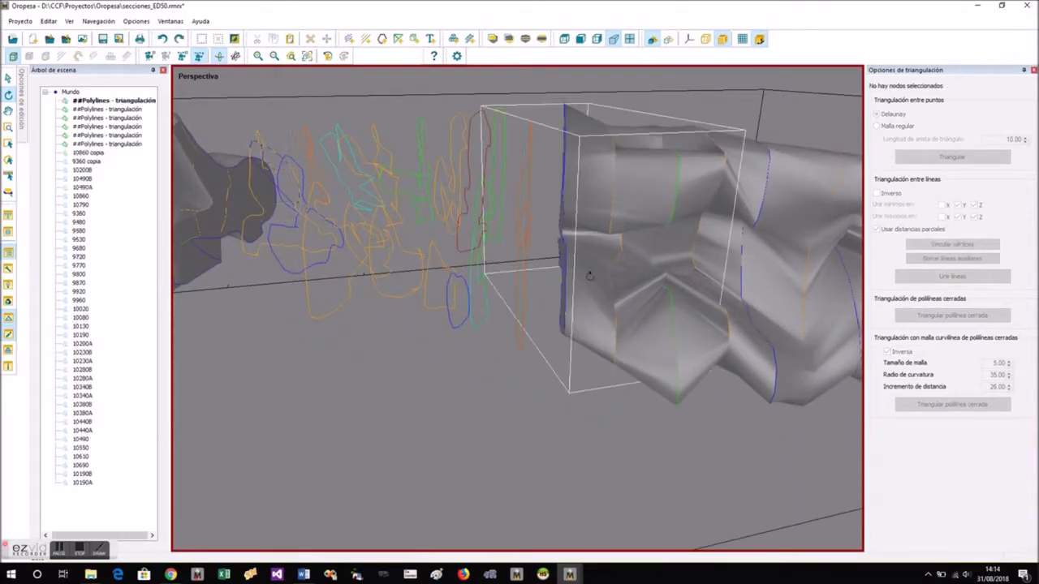
- Copy outlines 10130 and 10080 and paste them into the separate new scene
{"action": "left_click", "coordinate": [526, 235]}
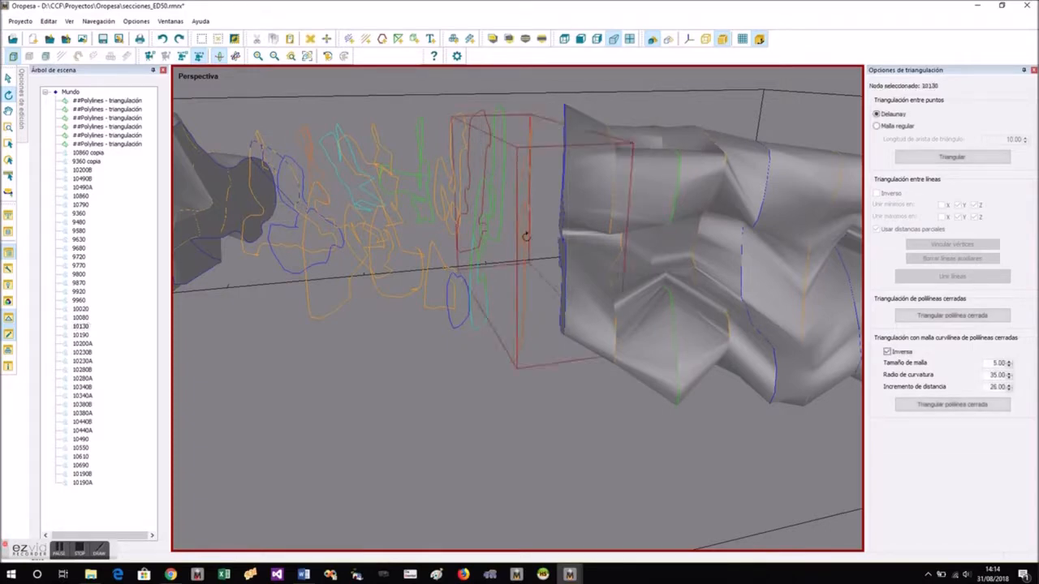
{"action": "left_click", "coordinate": [564, 246], "text": "ctrl"}
{"action": "right_click", "coordinate": [564, 246]}
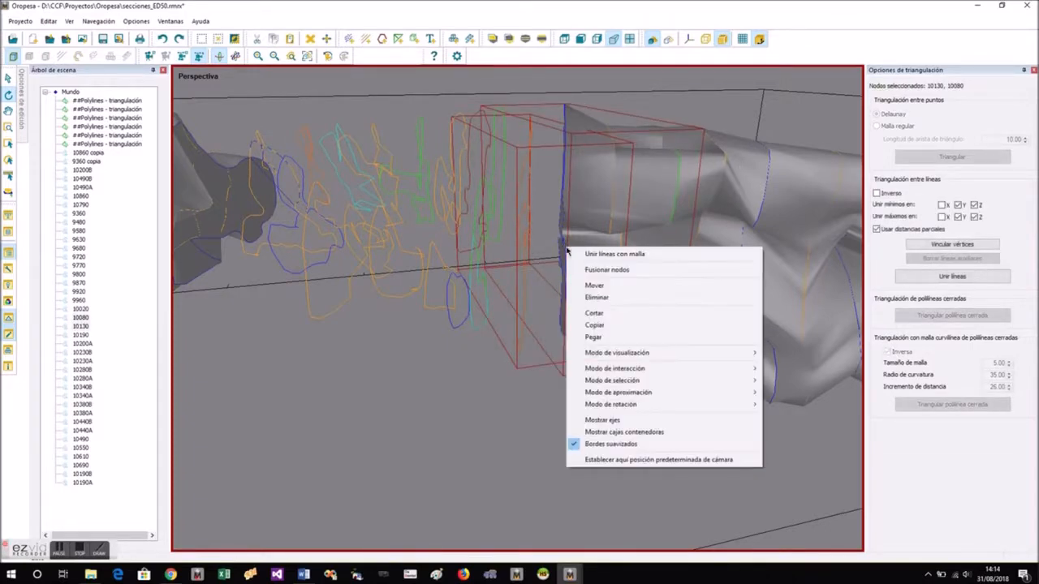
{"action": "left_click", "coordinate": [596, 326]}
{"action": "mouse_move", "coordinate": [570, 573]}
{"action": "left_click", "coordinate": [518, 533]}
{"action": "right_click", "coordinate": [483, 395]}
{"action": "left_click", "coordinate": [528, 423]}
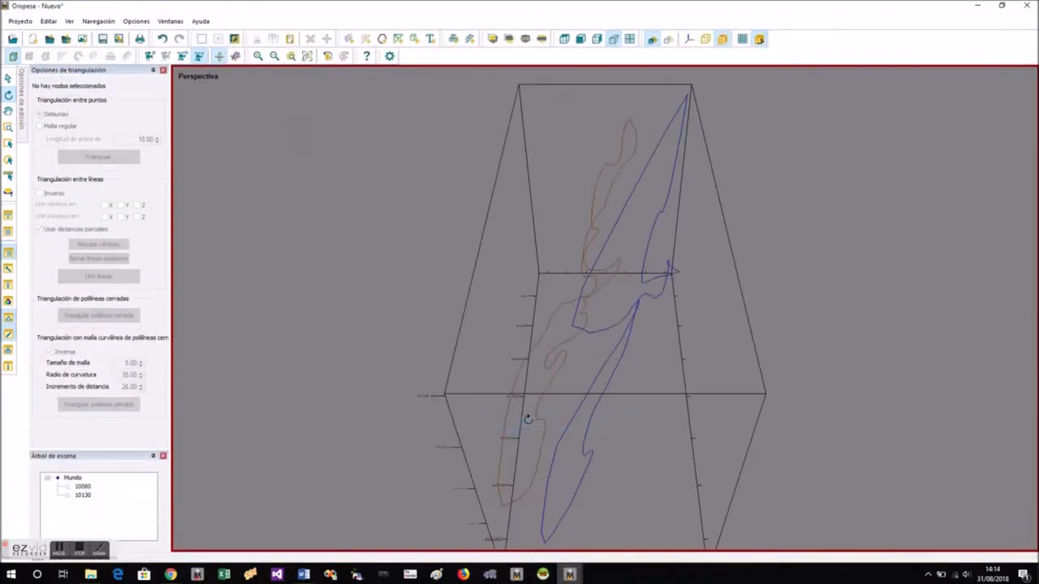
- Try joining outlines 10080 and 10130 with partial distances and no linked vertices, inspect the mesh, and undo it
{"action": "left_click_drag", "start_coordinate": [528, 290], "coordinate": [609, 376]}
{"action": "scroll", "coordinate": [646, 373], "scroll_direction": "up", "scroll_amount": 3}
{"action": "left_click", "coordinate": [634, 284]}
{"action": "left_click", "coordinate": [444, 270], "text": "ctrl"}
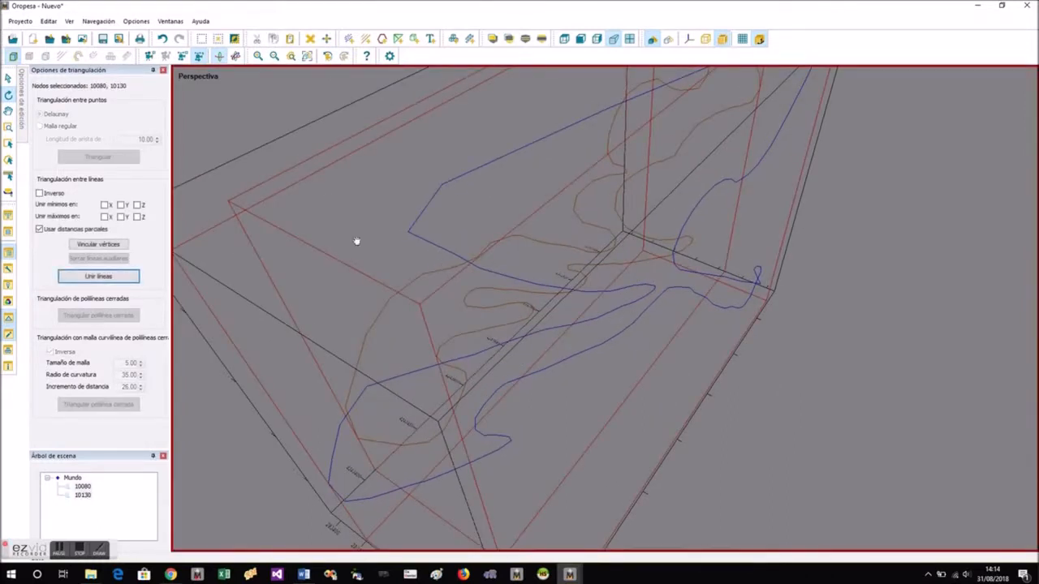
{"action": "left_click", "coordinate": [99, 276]}
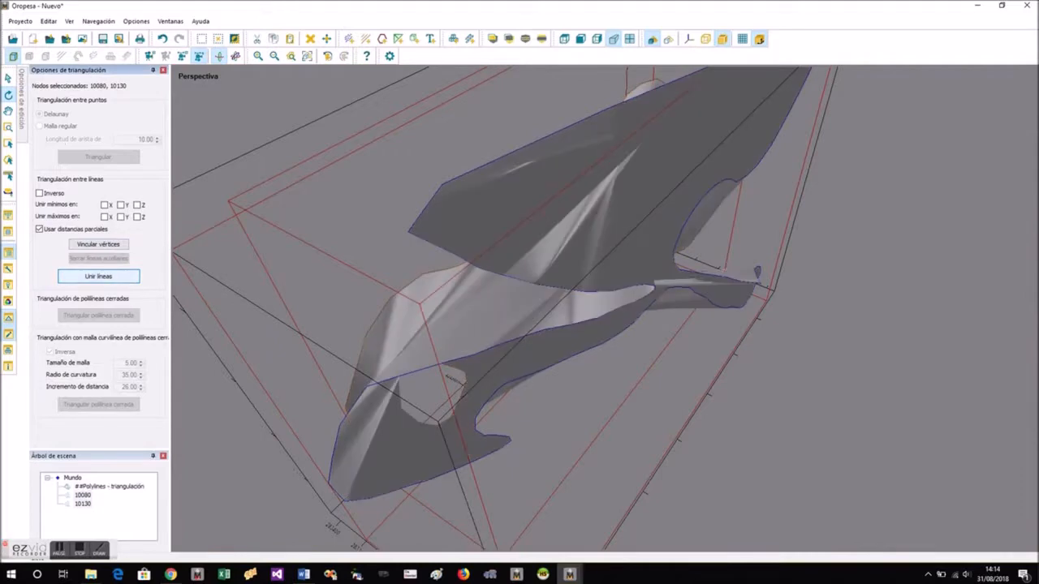
{"action": "left_click_drag", "start_coordinate": [635, 375], "coordinate": [929, 332]}
{"action": "left_click_drag", "start_coordinate": [671, 474], "coordinate": [543, 433]}
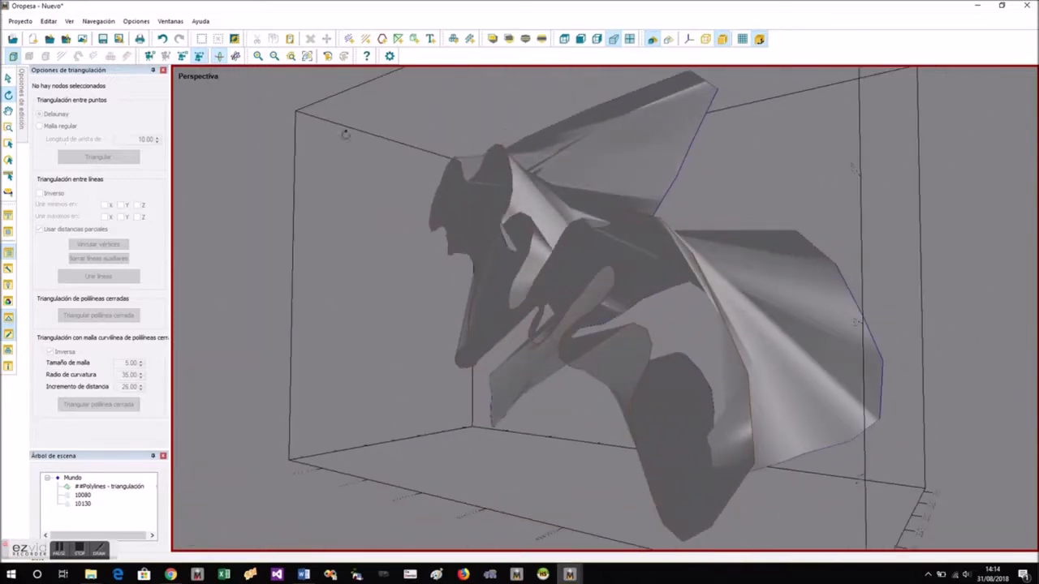
{"action": "left_click", "coordinate": [165, 40]}
- Start linking vertices between outlines 10080 and 10130, connecting 10080's sharp upper tip to the outer end of 10130's upper lobe
{"action": "left_click_drag", "start_coordinate": [605, 369], "coordinate": [439, 397]}
{"action": "mouse_move", "coordinate": [475, 339]}
{"action": "left_mouse_down"}
{"action": "mouse_move", "coordinate": [591, 362]}
{"action": "mouse_move", "coordinate": [527, 352]}
{"action": "mouse_move", "coordinate": [490, 329]}
{"action": "left_mouse_up"}
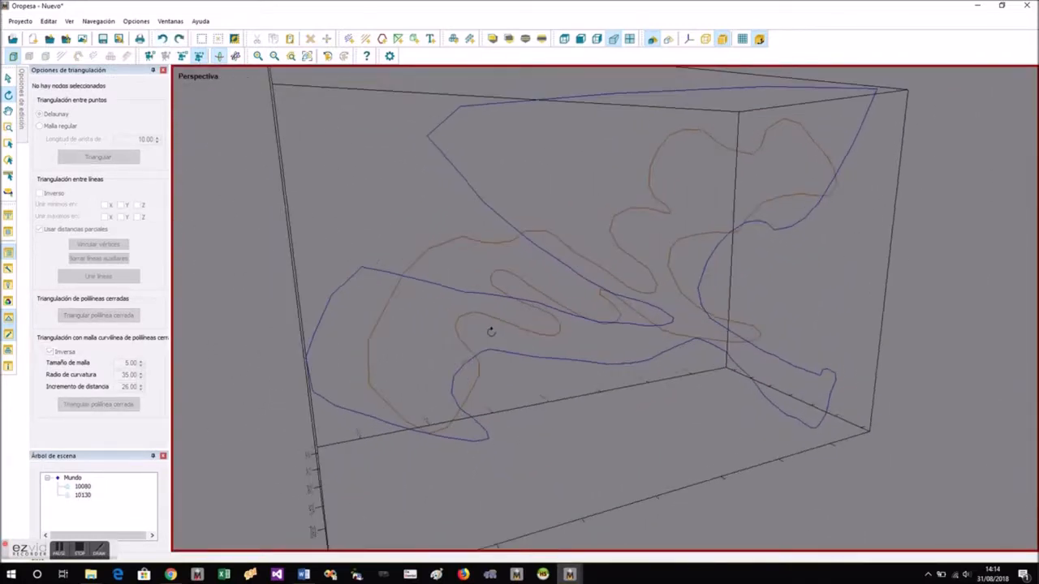
{"action": "scroll", "coordinate": [579, 407], "scroll_direction": "up", "scroll_amount": 3}
{"action": "scroll", "coordinate": [601, 395], "scroll_direction": "down", "scroll_amount": 5}
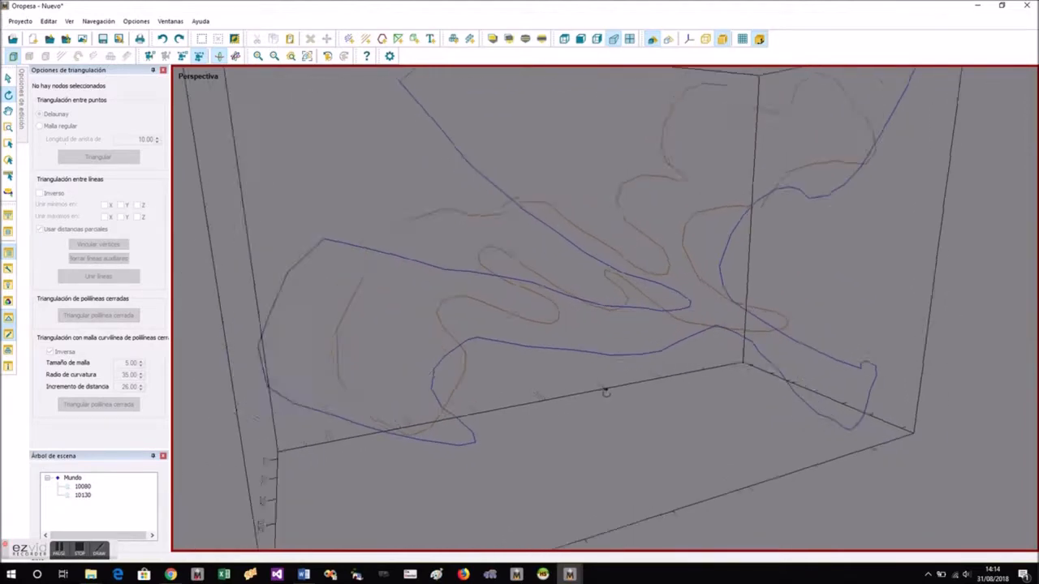
{"action": "mouse_move", "coordinate": [787, 312]}
{"action": "left_mouse_down"}
{"action": "mouse_move", "coordinate": [794, 321]}
{"action": "mouse_move", "coordinate": [749, 316]}
{"action": "mouse_move", "coordinate": [749, 304]}
{"action": "mouse_move", "coordinate": [800, 301]}
{"action": "left_mouse_up"}
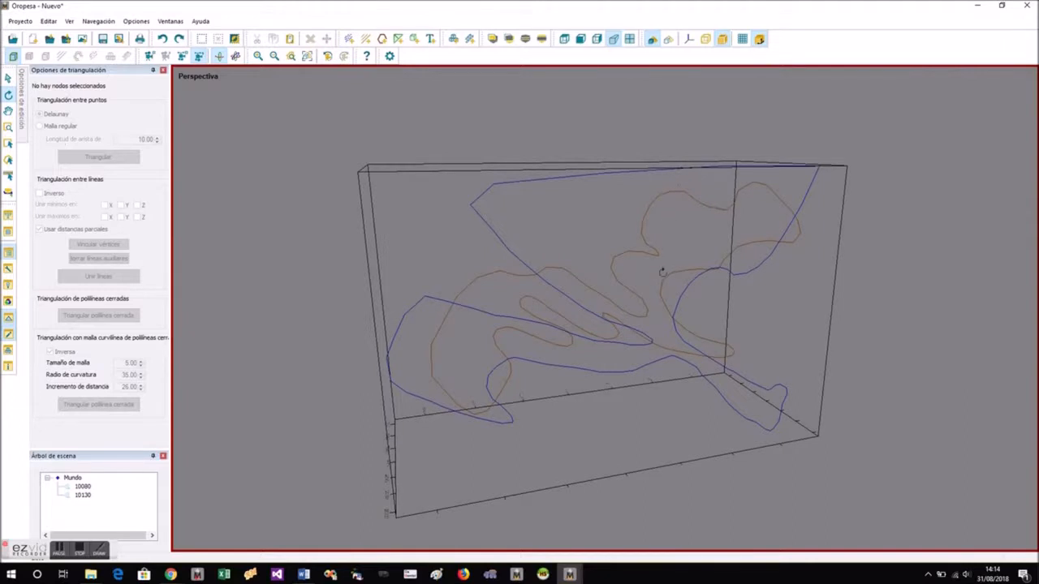
{"action": "left_click_drag", "start_coordinate": [665, 406], "coordinate": [590, 421]}
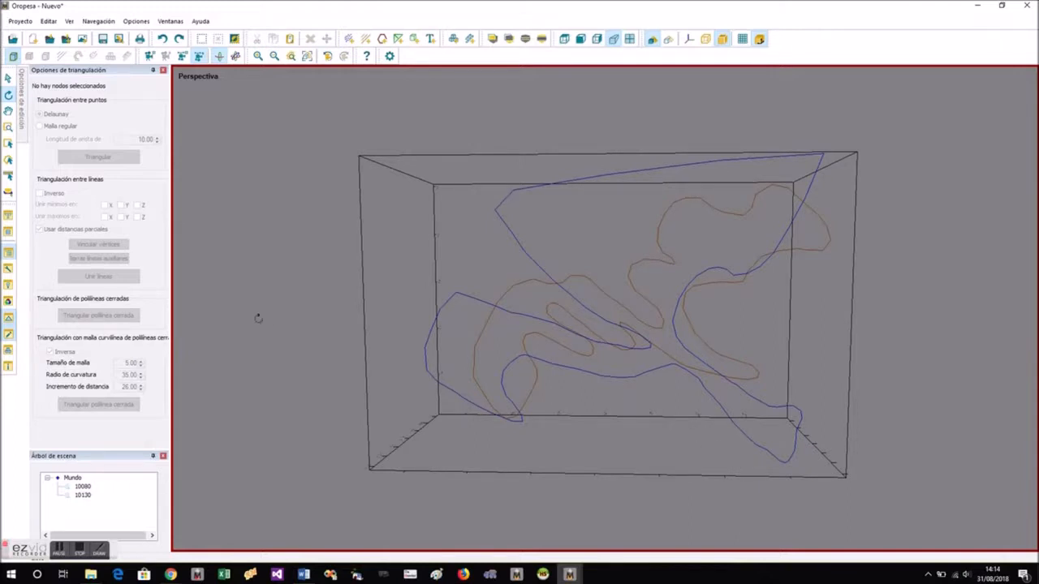
{"action": "left_click", "coordinate": [460, 294]}
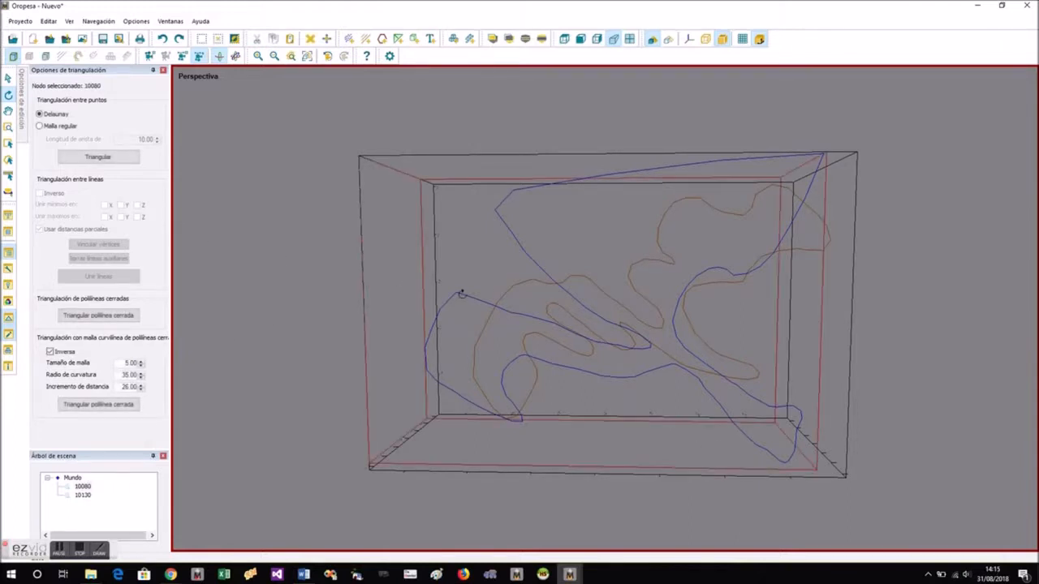
{"action": "left_click", "coordinate": [526, 282], "text": "ctrl"}
{"action": "left_click", "coordinate": [94, 245]}
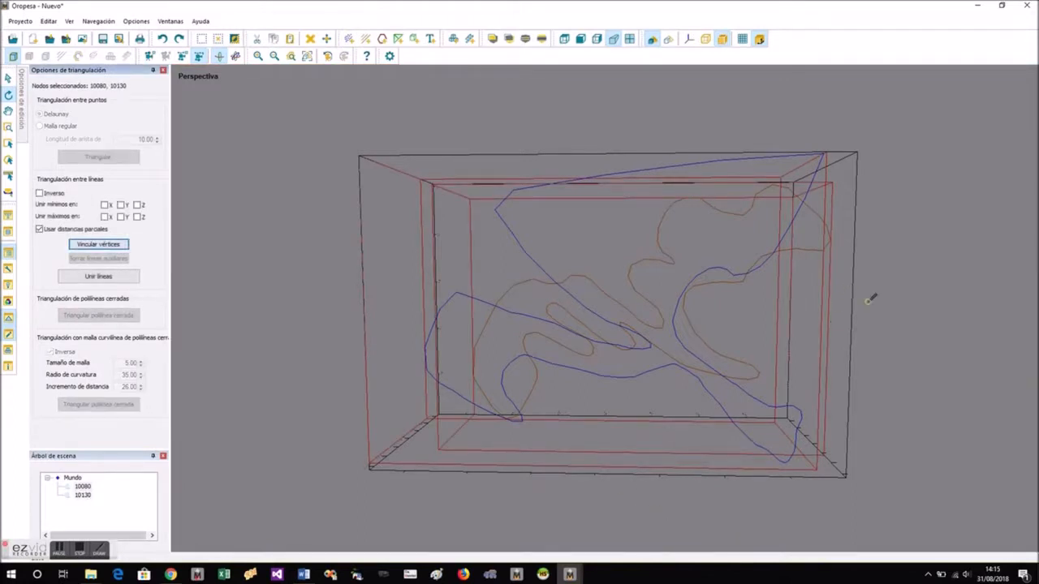
{"action": "scroll", "coordinate": [868, 279], "scroll_direction": "up", "scroll_amount": 2}
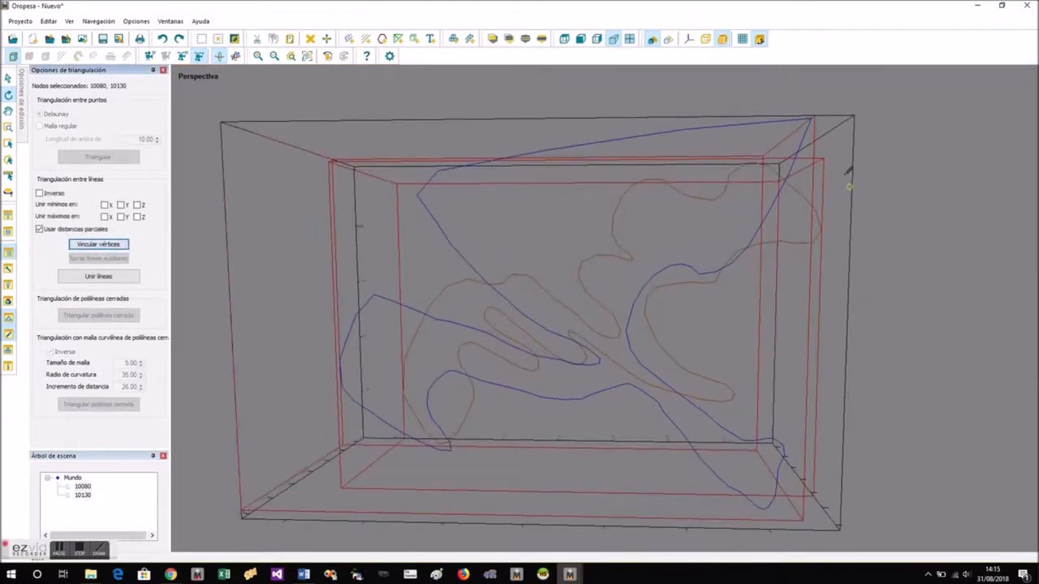
{"action": "left_click", "coordinate": [818, 120]}
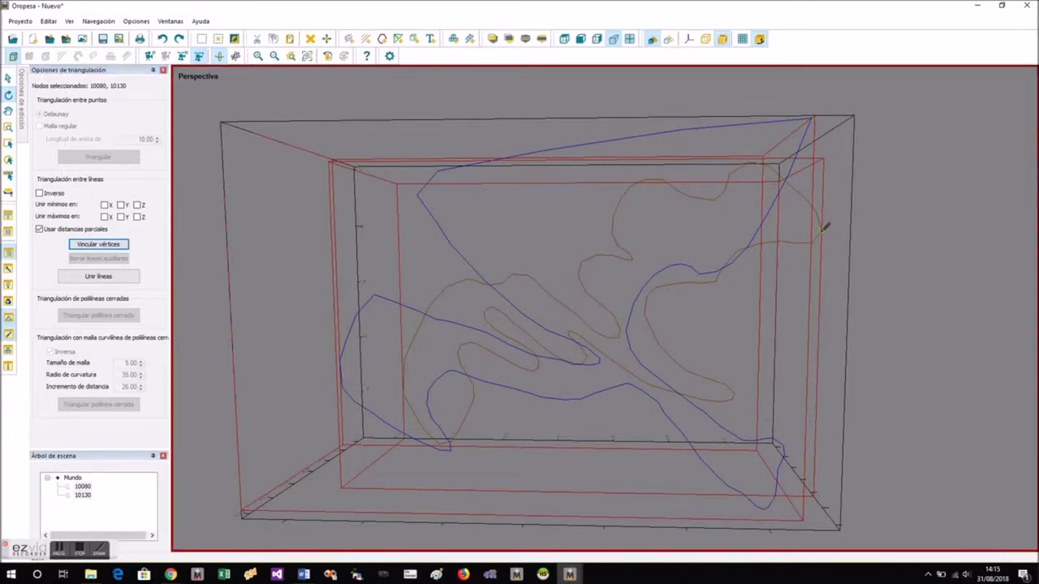
{"action": "left_click", "coordinate": [813, 119]}
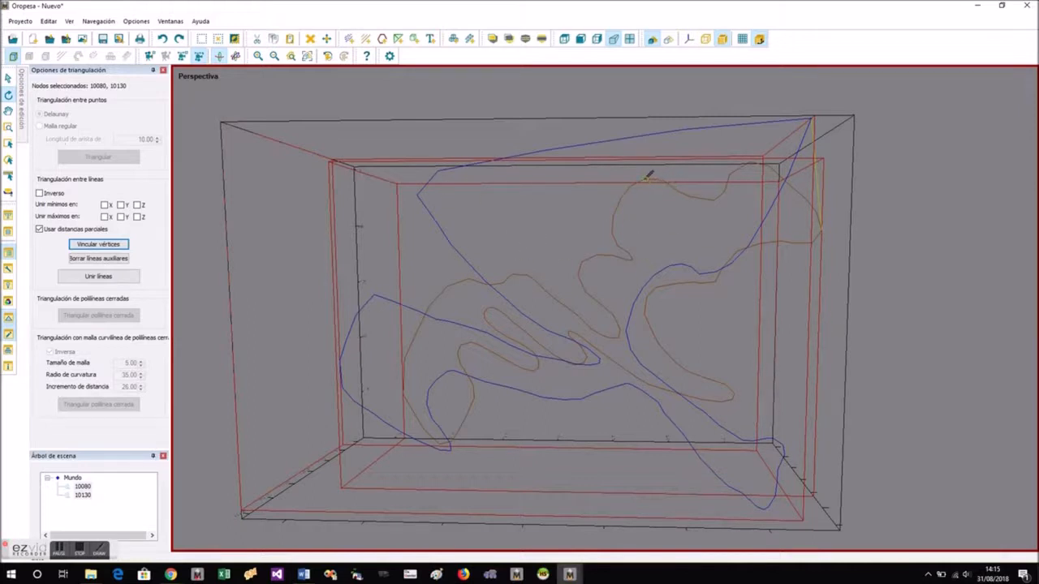
- Link further vertex pairs of 10080 and 10130 at the upper lobe's opposite side, the lower tips, the central notch, the far outer edge and the inner bend
{"action": "left_click", "coordinate": [417, 194]}
{"action": "left_click", "coordinate": [622, 195]}
{"action": "left_click", "coordinate": [777, 478]}
{"action": "scroll", "coordinate": [653, 439], "scroll_direction": "down", "scroll_amount": 3}
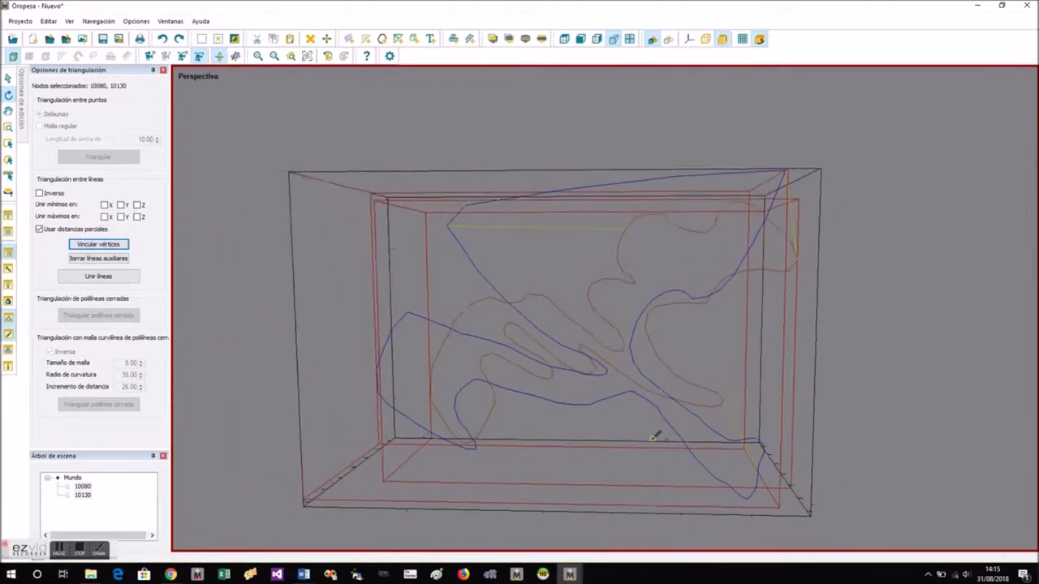
{"action": "scroll", "coordinate": [609, 430], "scroll_direction": "up", "scroll_amount": 3}
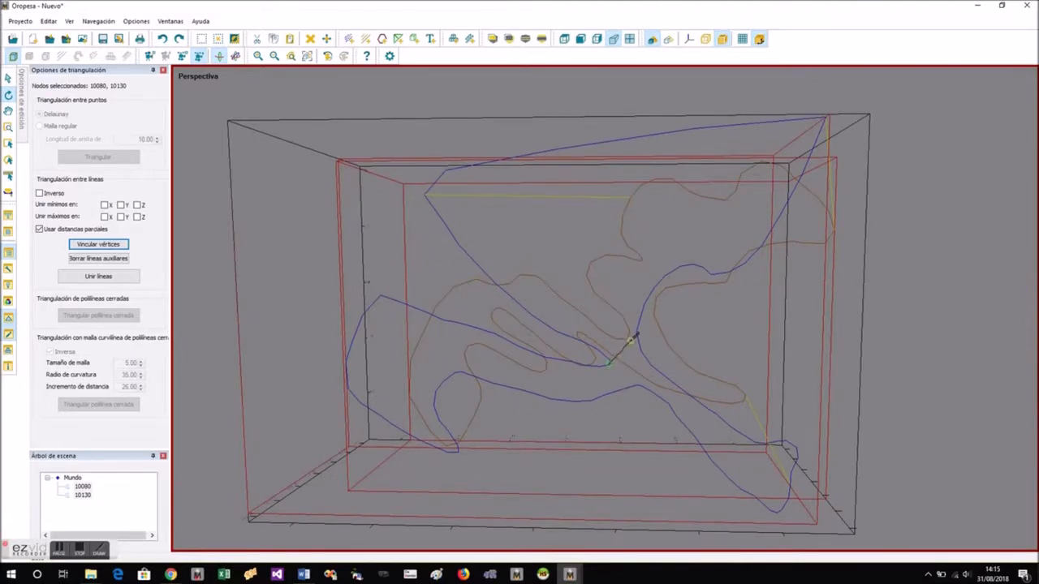
{"action": "scroll", "coordinate": [745, 398], "scroll_direction": "down", "scroll_amount": 2}
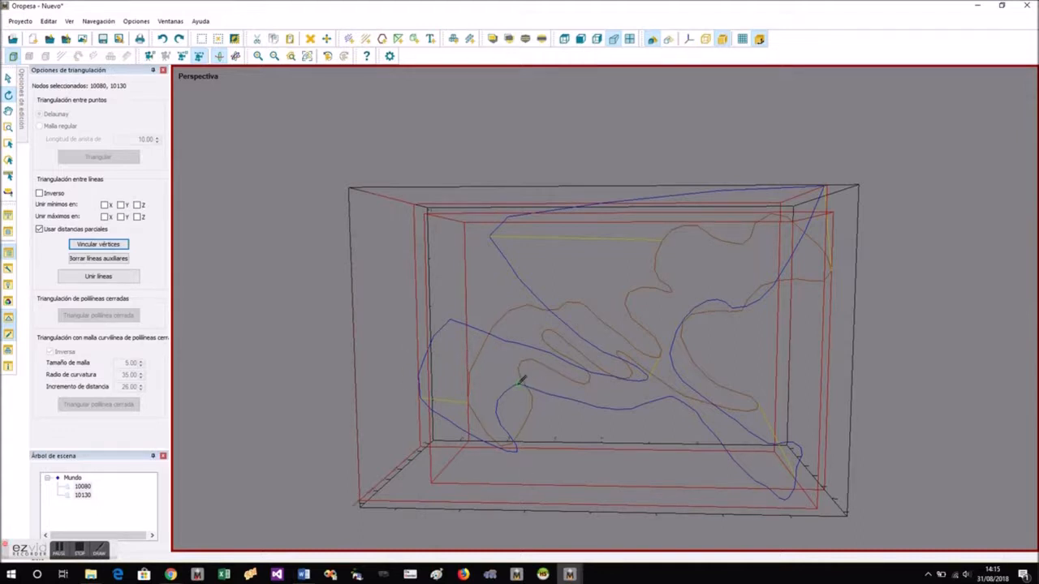
{"action": "scroll", "coordinate": [573, 419], "scroll_direction": "down", "scroll_amount": 3}
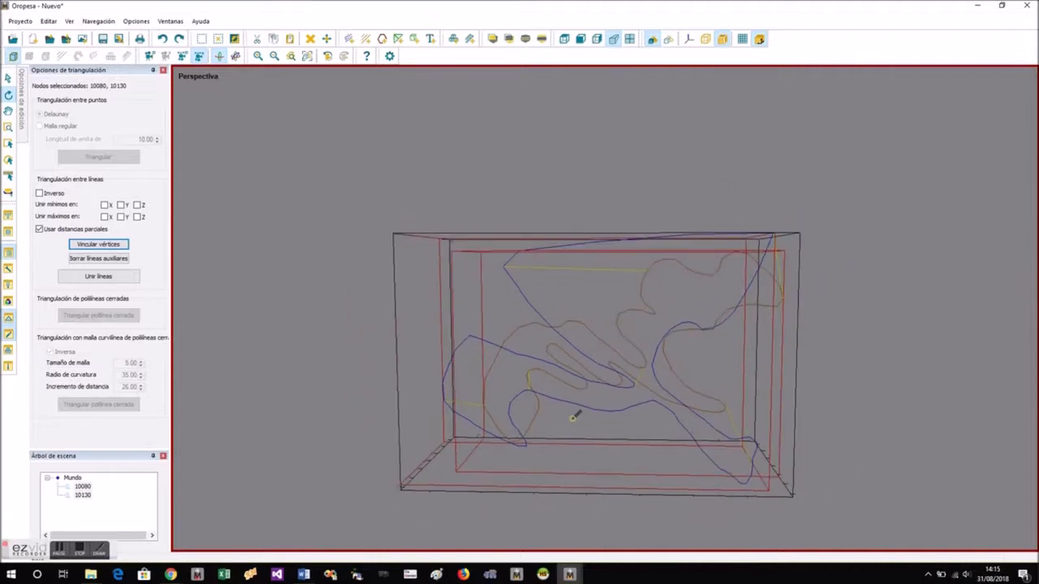
- Try joining outlines 10080 and 10130 using the linked vertices, inspect the mesh from several angles, and undo it
{"action": "left_click_drag", "start_coordinate": [851, 406], "coordinate": [648, 299]}
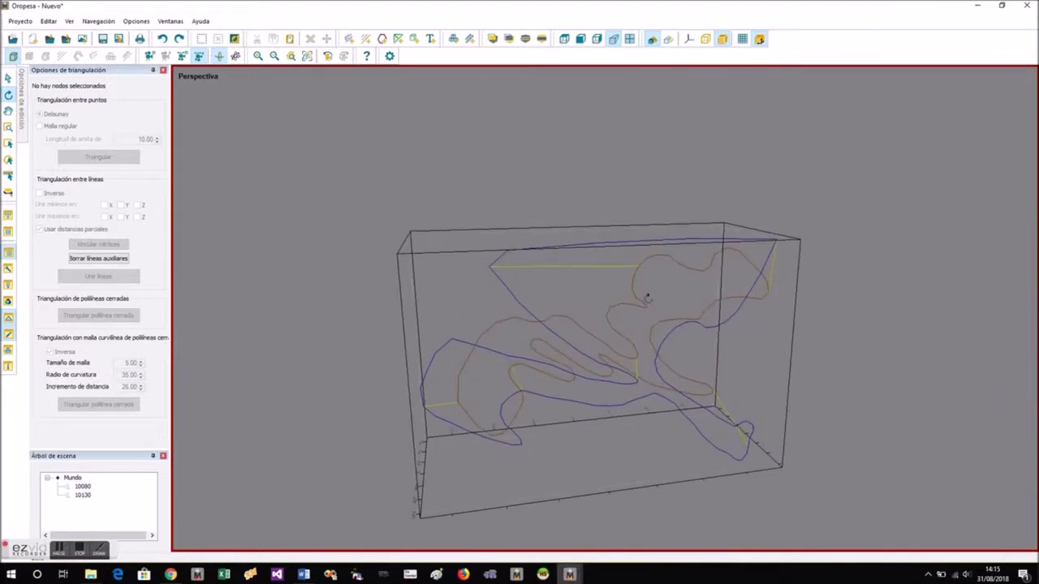
{"action": "left_click", "coordinate": [652, 255]}
{"action": "left_click", "coordinate": [652, 254], "text": "ctrl"}
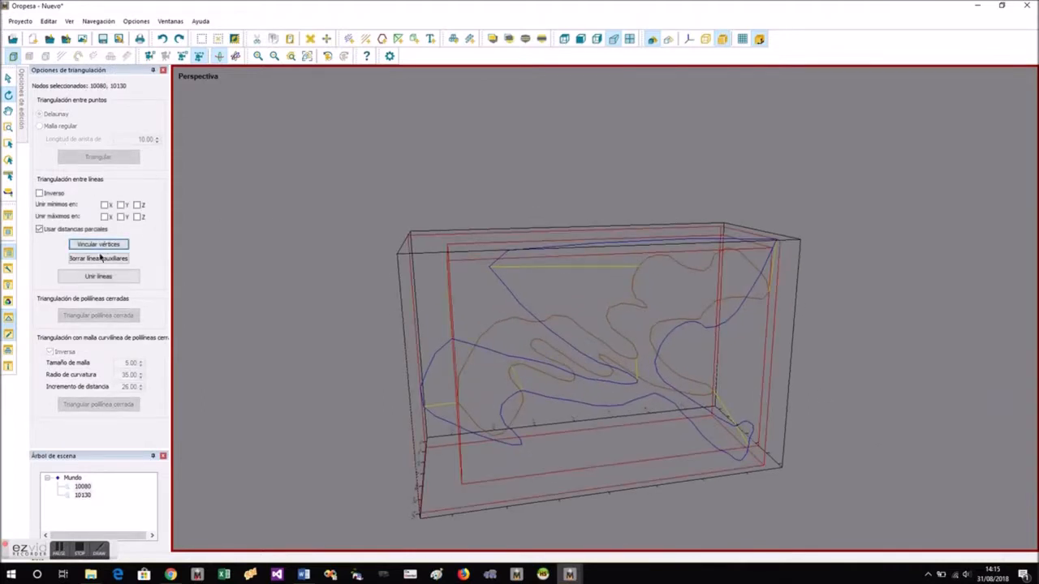
{"action": "left_click", "coordinate": [99, 276]}
{"action": "left_click_drag", "start_coordinate": [461, 303], "coordinate": [868, 247]}
{"action": "scroll", "coordinate": [559, 439], "scroll_direction": "up", "scroll_amount": 4}
{"action": "left_click_drag", "start_coordinate": [559, 439], "coordinate": [598, 297]}
{"action": "scroll", "coordinate": [622, 439], "scroll_direction": "up", "scroll_amount": 3}
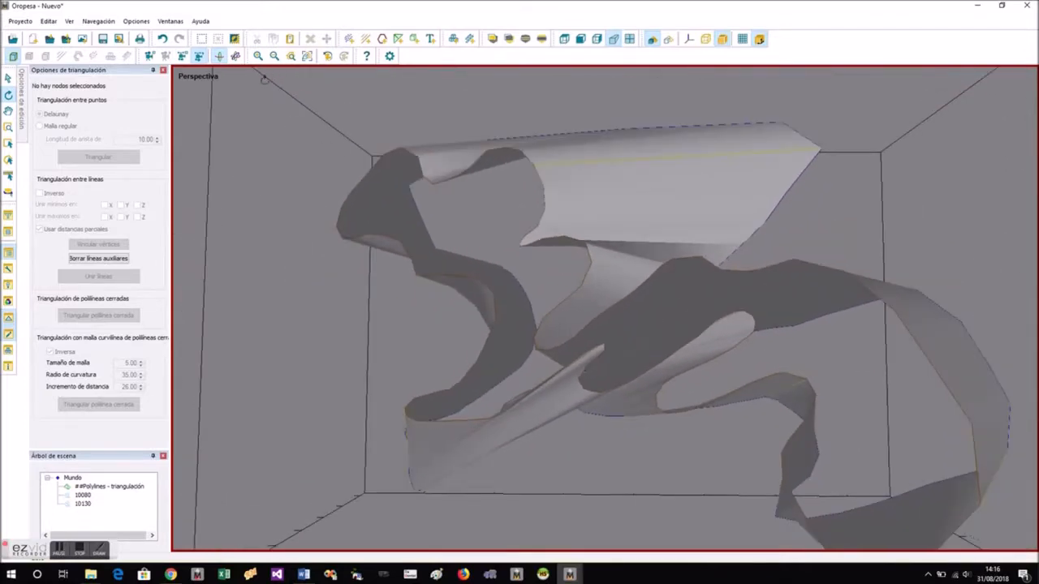
{"action": "left_click", "coordinate": [162, 40]}
- Link additional vertices of outlines 10080 and 10130, connecting the peak on 10080's lower edge to 10130's inner corner near the narrow middle
{"action": "left_click_drag", "start_coordinate": [580, 399], "coordinate": [663, 453]}
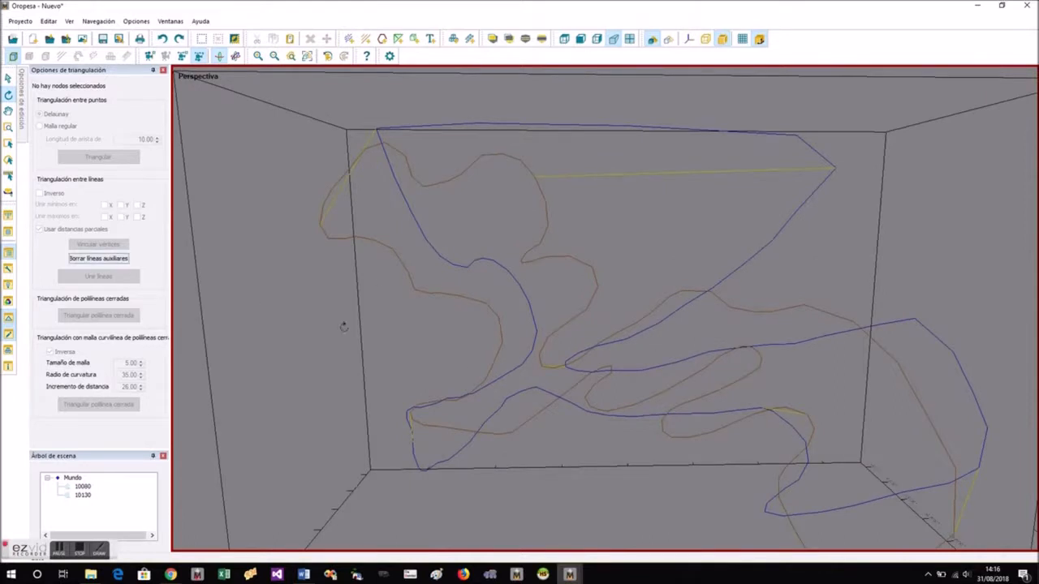
{"action": "left_click", "coordinate": [492, 310]}
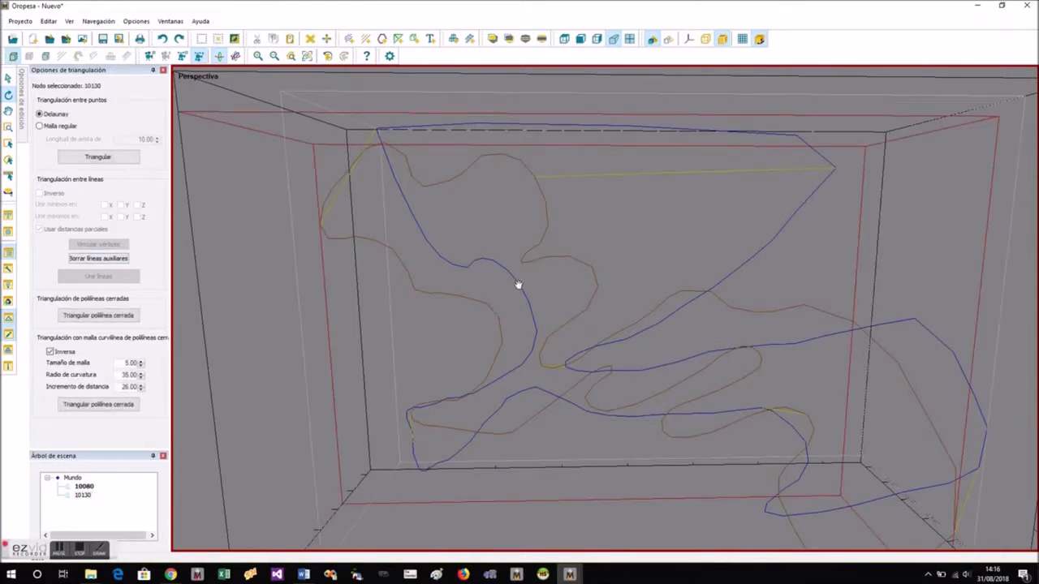
{"action": "left_click", "coordinate": [517, 285], "text": "ctrl"}
{"action": "left_click", "coordinate": [88, 278]}
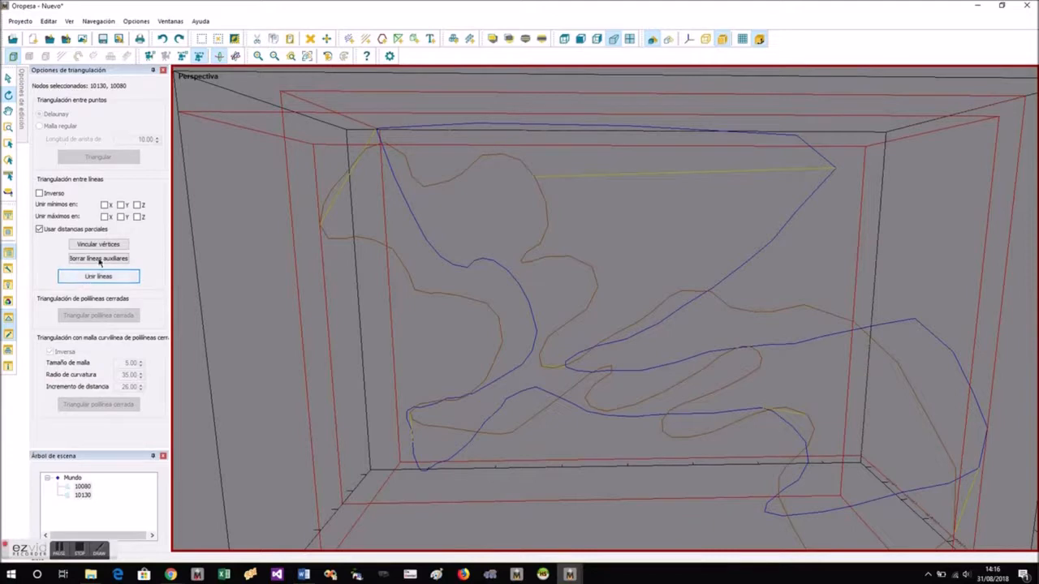
{"action": "left_click", "coordinate": [614, 363]}
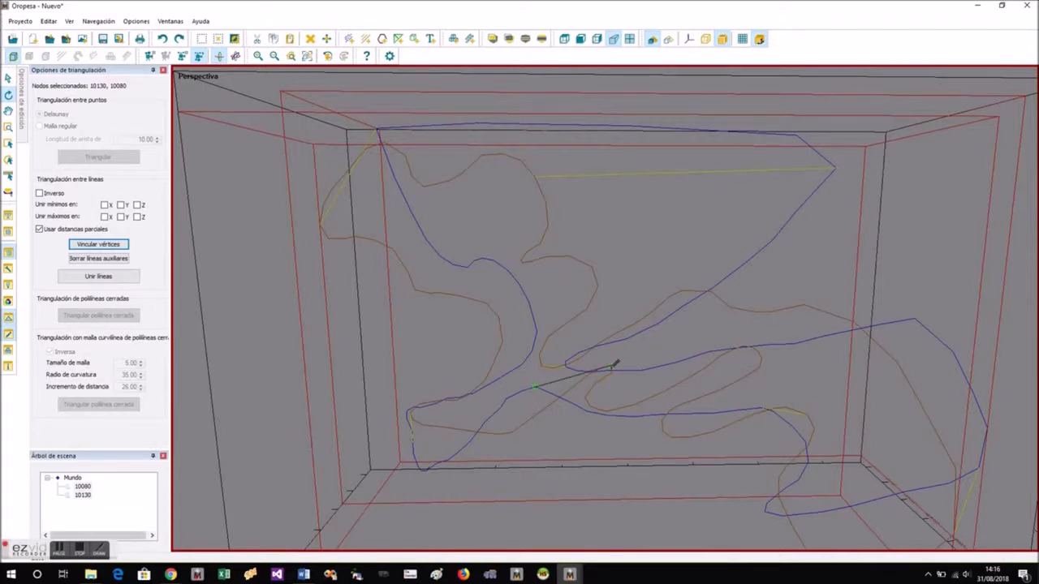
{"action": "scroll", "coordinate": [639, 403], "scroll_direction": "down", "scroll_amount": 5}
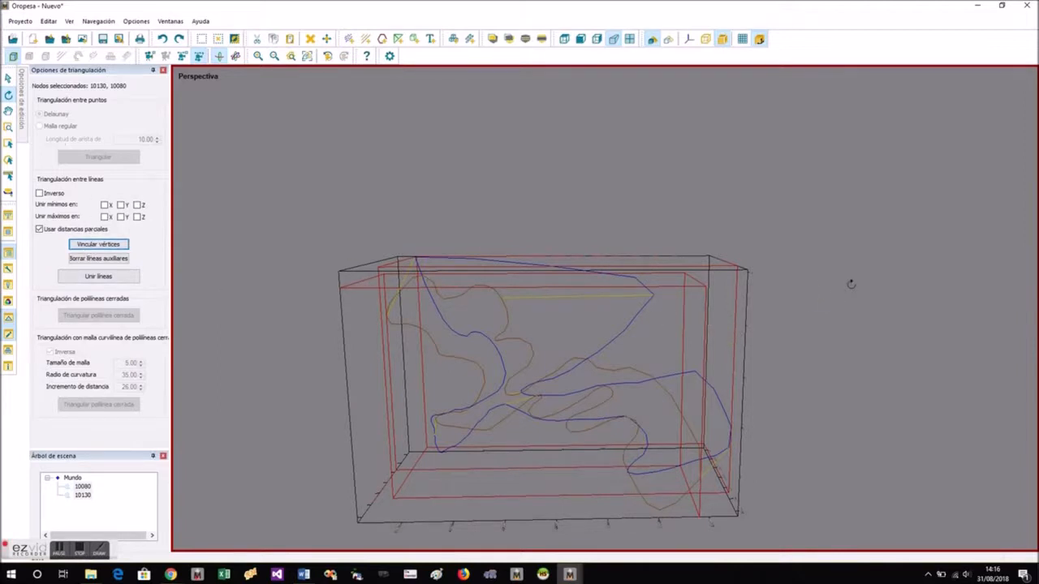
- Join outlines 10080 and 10130 with a mesh using the linked vertices and inspect the surface up close
{"action": "left_click_drag", "start_coordinate": [729, 302], "coordinate": [596, 302]}
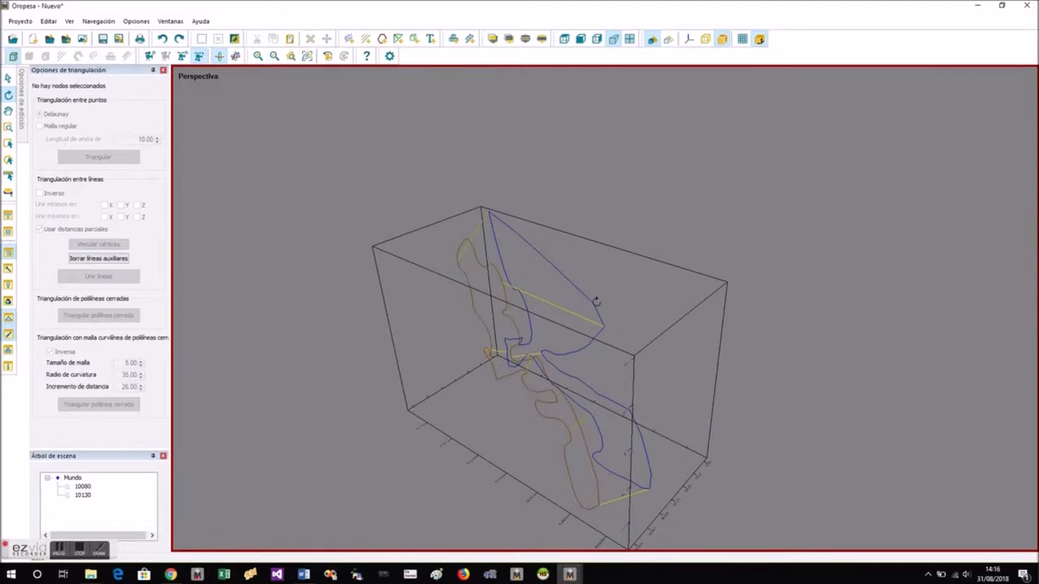
{"action": "left_click", "coordinate": [591, 302]}
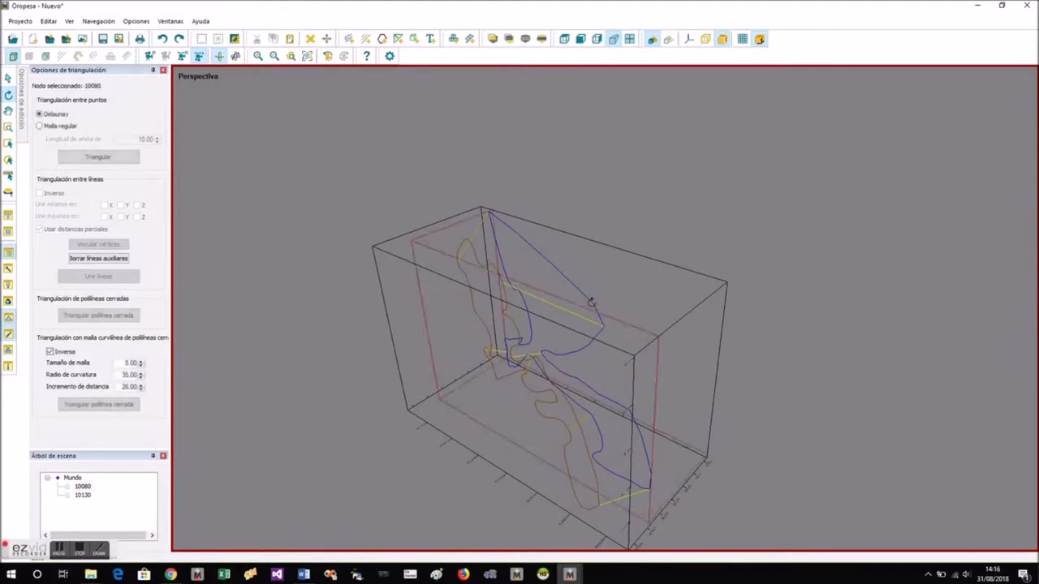
{"action": "left_click", "coordinate": [463, 236], "text": "ctrl"}
{"action": "right_click", "coordinate": [463, 236]}
{"action": "left_click", "coordinate": [487, 247]}
{"action": "left_click_drag", "start_coordinate": [458, 276], "coordinate": [674, 377]}
{"action": "scroll", "coordinate": [592, 441], "scroll_direction": "up", "scroll_amount": 3}
{"action": "left_click_drag", "start_coordinate": [591, 442], "coordinate": [711, 372]}
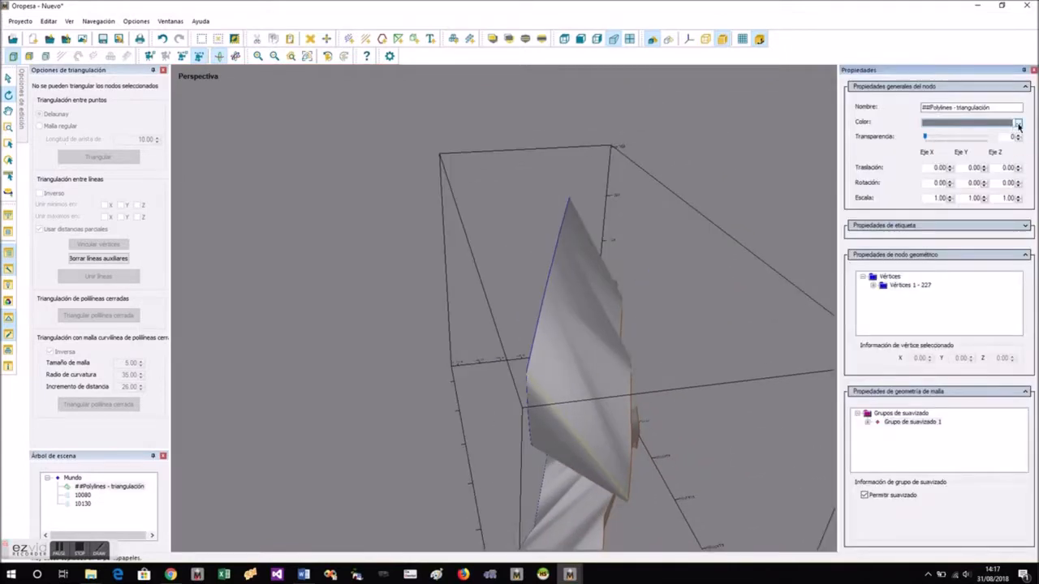
- Recolour the new triangulated mesh dark golden orange using the extended colour palette
{"action": "left_click", "coordinate": [1018, 124]}
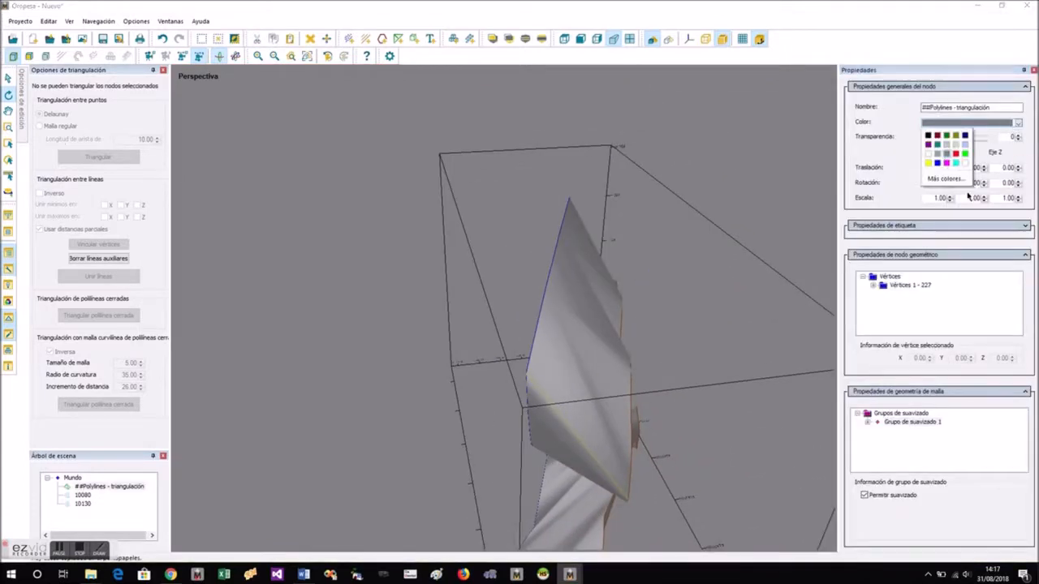
{"action": "left_click", "coordinate": [957, 186]}
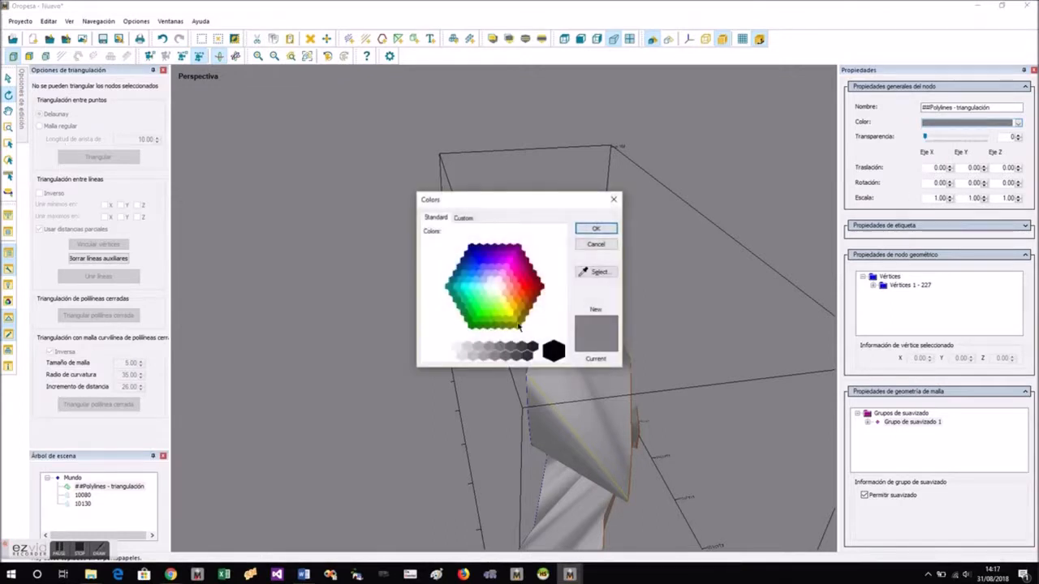
{"action": "left_click", "coordinate": [596, 229]}
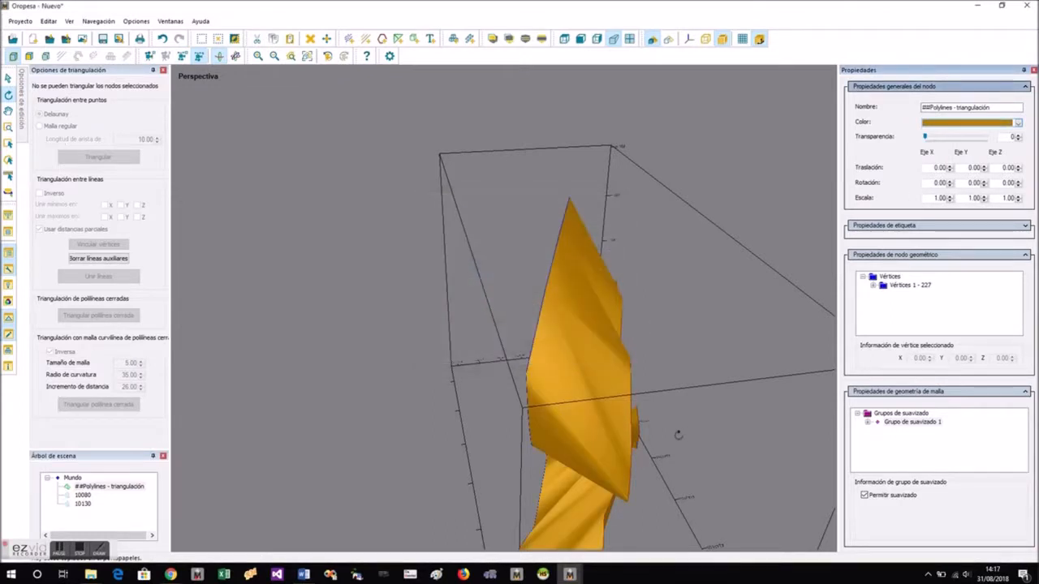
- Copy the orange mesh, paste it into the secciones_ED50 project, and check its position among the other sections
{"action": "right_click", "coordinate": [602, 160]}
{"action": "left_click", "coordinate": [639, 213]}
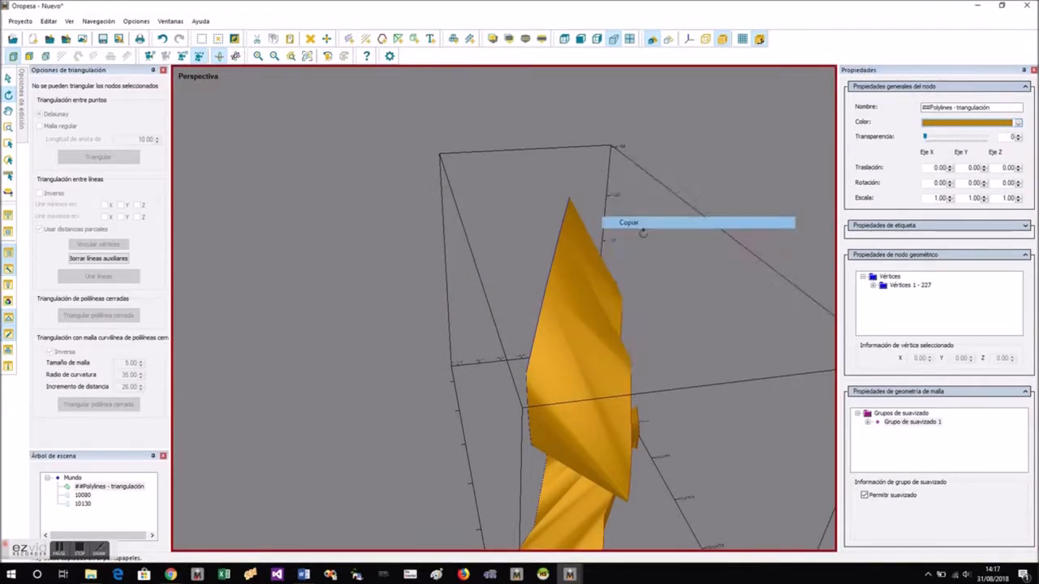
{"action": "mouse_move", "coordinate": [570, 576]}
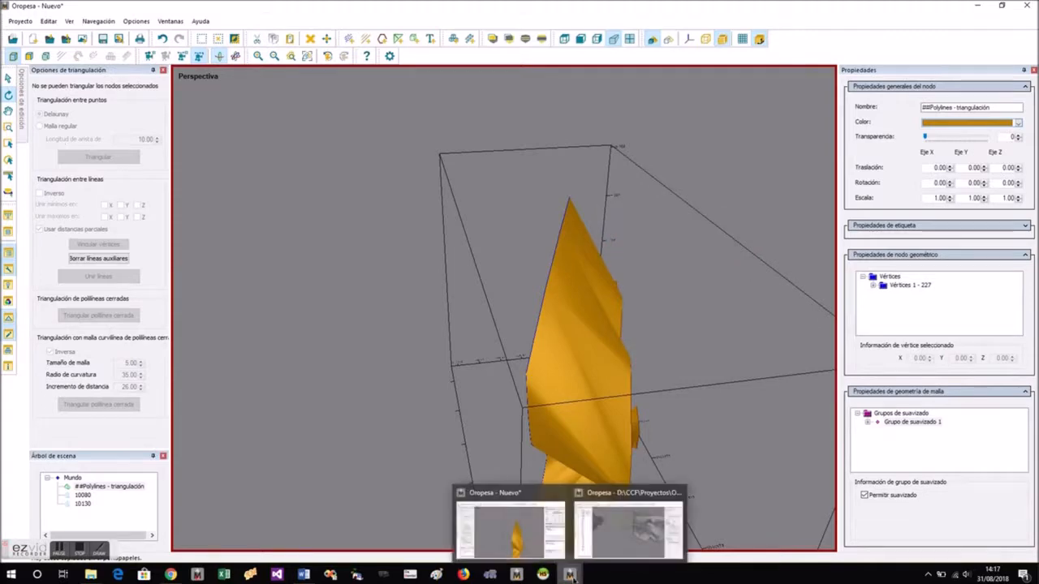
{"action": "left_click", "coordinate": [628, 529]}
{"action": "right_click", "coordinate": [627, 198]}
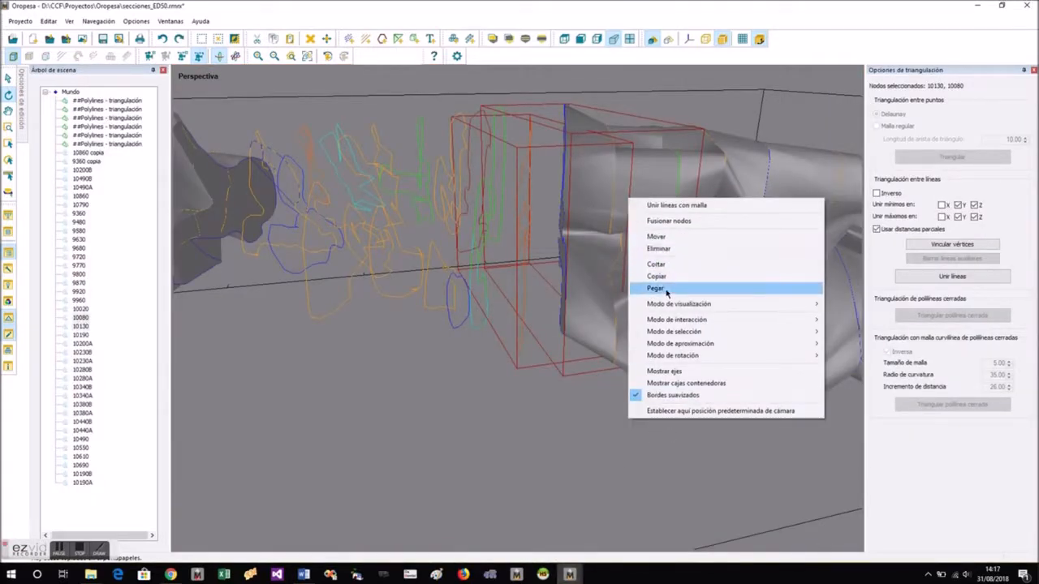
{"action": "left_click", "coordinate": [661, 288]}
{"action": "left_click_drag", "start_coordinate": [519, 424], "coordinate": [539, 457]}
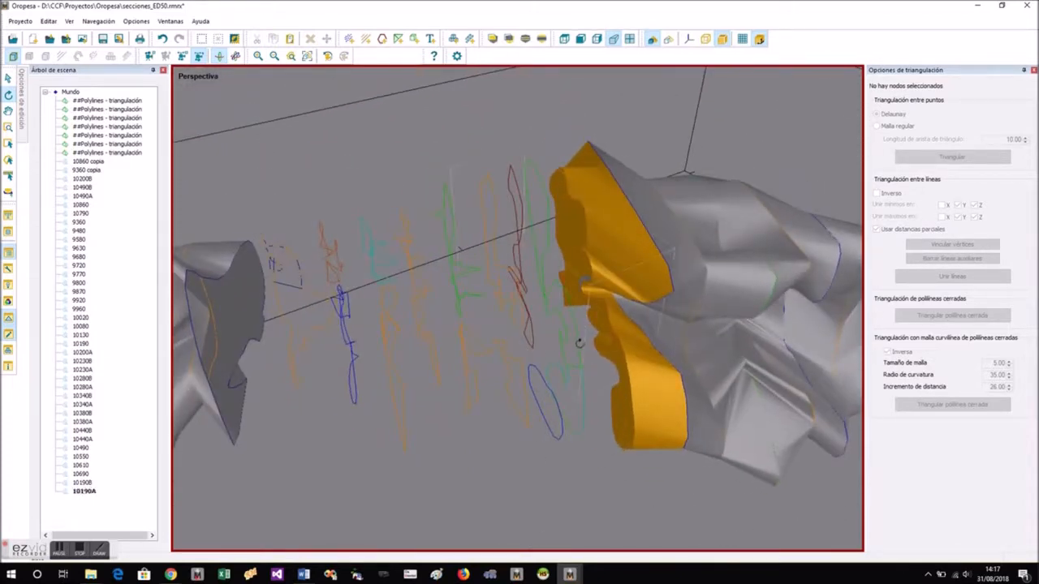
{"action": "left_click_drag", "start_coordinate": [504, 476], "coordinate": [534, 414]}
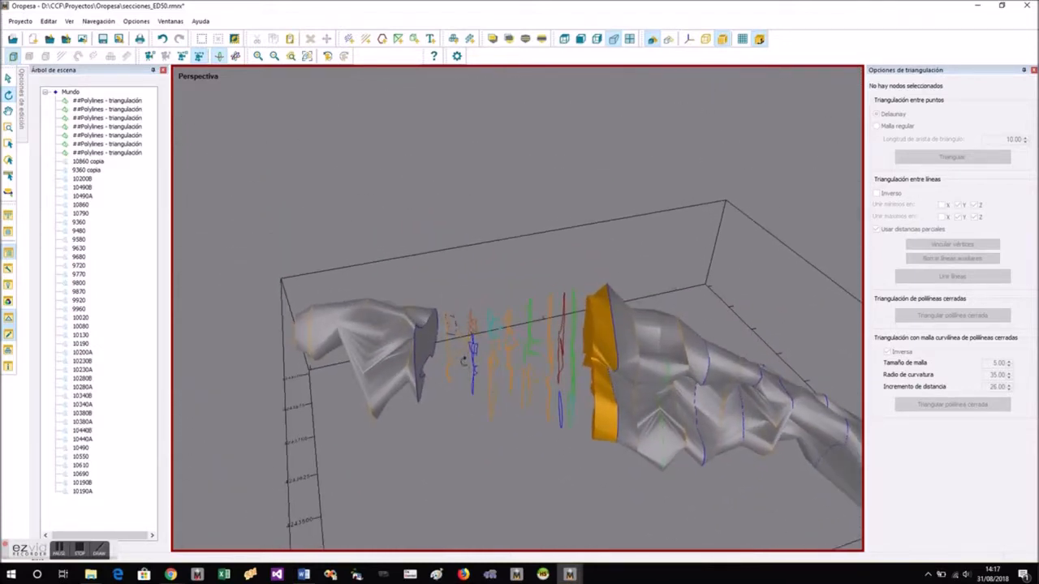
- Join outlines 10490 and 10550 with a mesh to extend the surface from the already meshed end
{"action": "scroll", "coordinate": [438, 361], "scroll_direction": "up", "scroll_amount": 3}
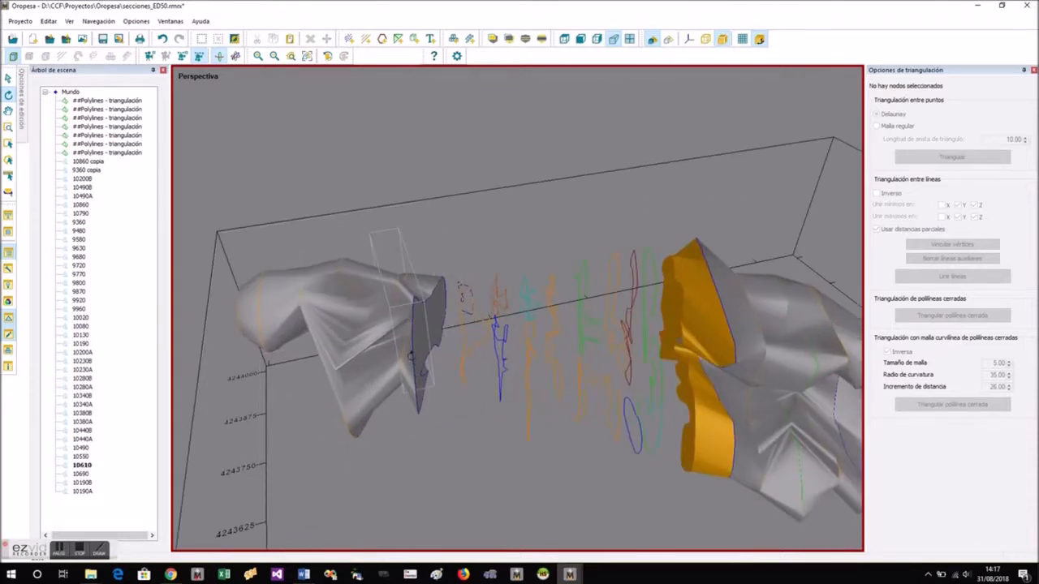
{"action": "scroll", "coordinate": [411, 357], "scroll_direction": "up", "scroll_amount": 3}
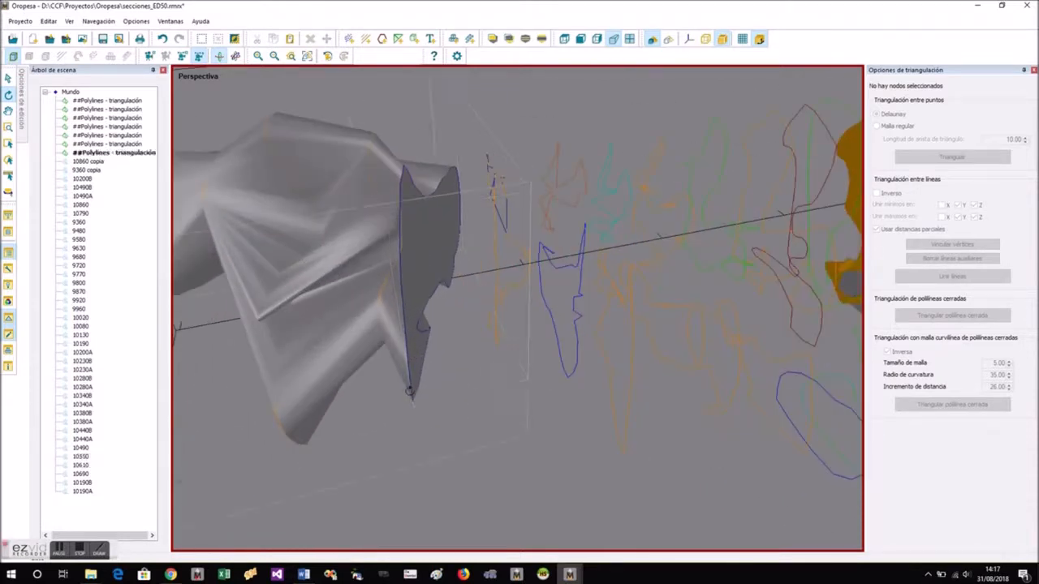
{"action": "left_click", "coordinate": [499, 296]}
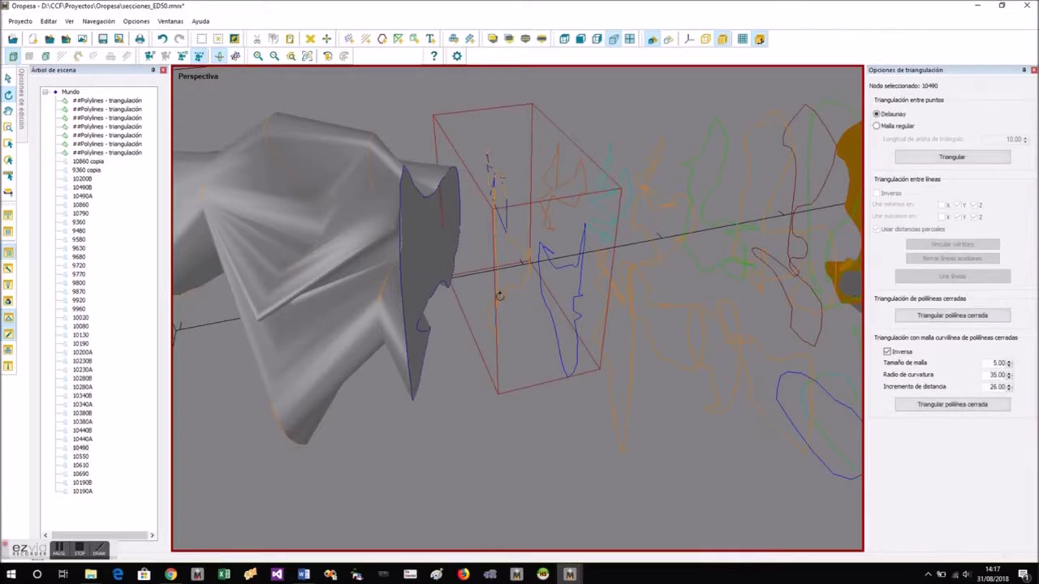
{"action": "left_click", "coordinate": [405, 333], "text": "ctrl"}
{"action": "right_click", "coordinate": [404, 334]}
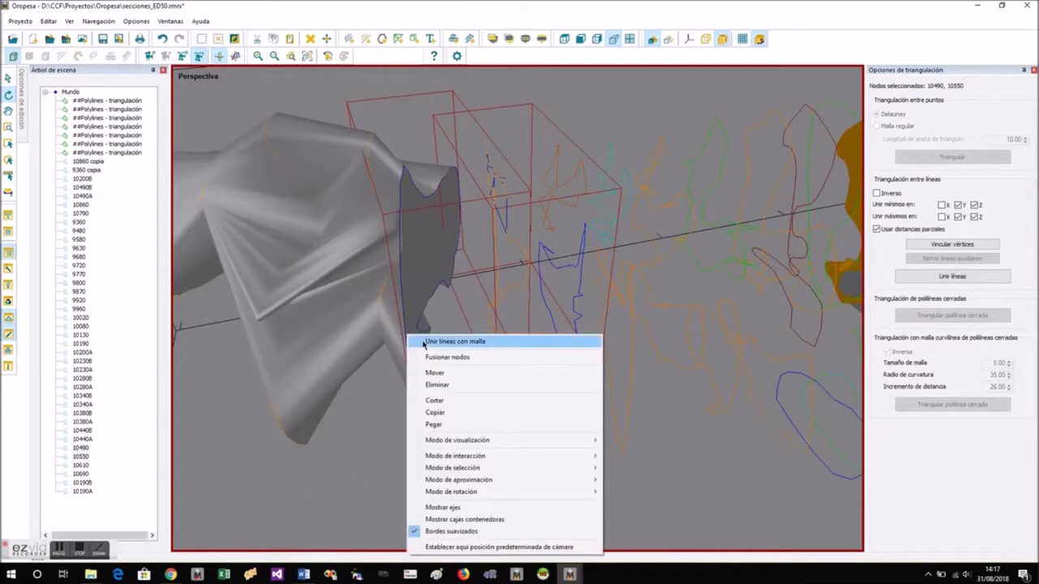
{"action": "left_click", "coordinate": [422, 343]}
{"action": "left_click_drag", "start_coordinate": [496, 403], "coordinate": [428, 371]}
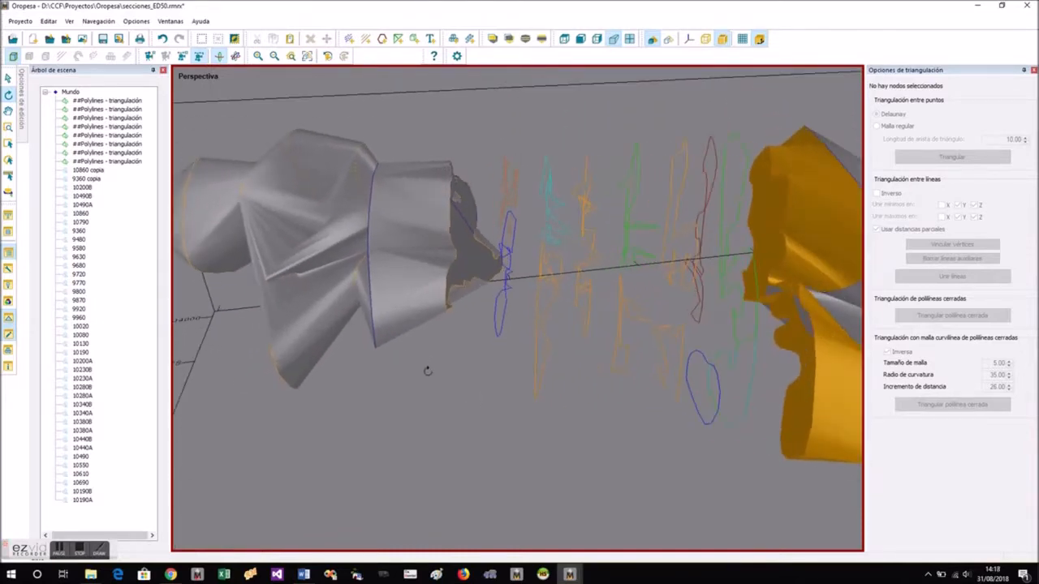
- Join the B-branch outlines 10200B, 10230B, 10280B, 10340B and 10380B with a mesh
{"action": "left_click", "coordinate": [709, 360]}
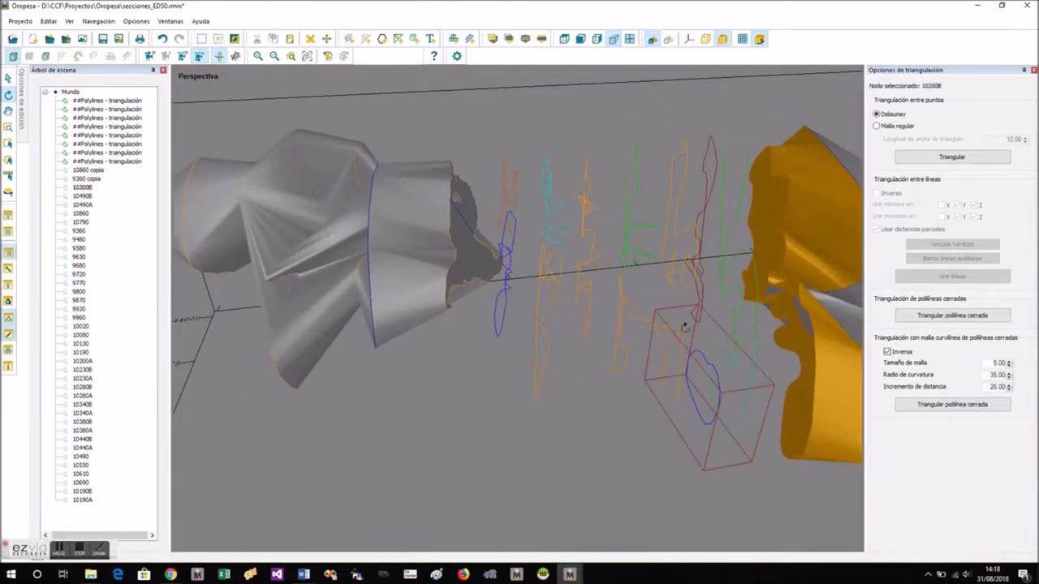
{"action": "left_click", "coordinate": [684, 327], "text": "ctrl"}
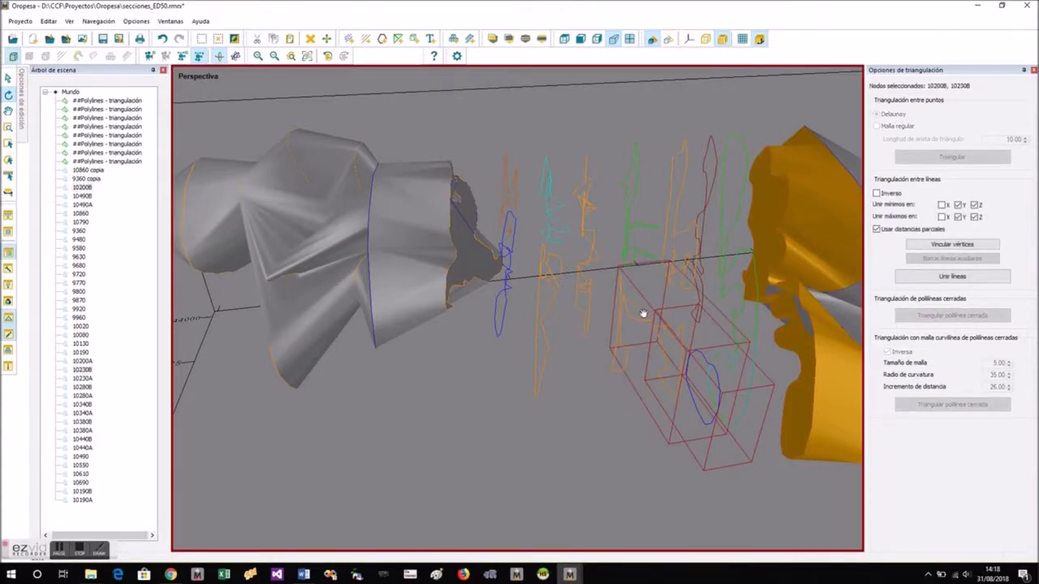
{"action": "left_click", "coordinate": [600, 308], "text": "ctrl"}
{"action": "left_click", "coordinate": [569, 304], "text": "ctrl"}
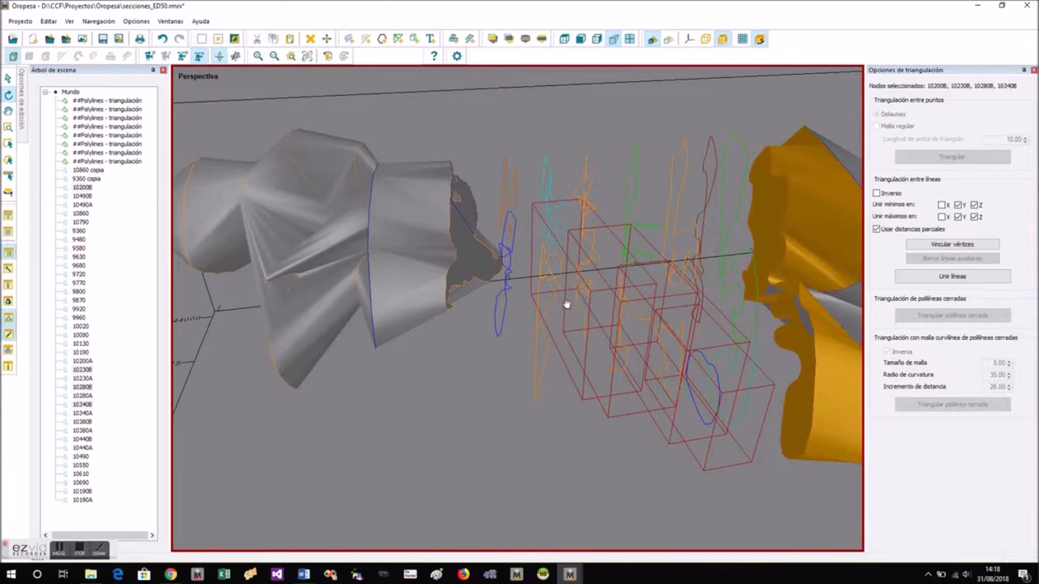
{"action": "left_click", "coordinate": [547, 305], "text": "ctrl"}
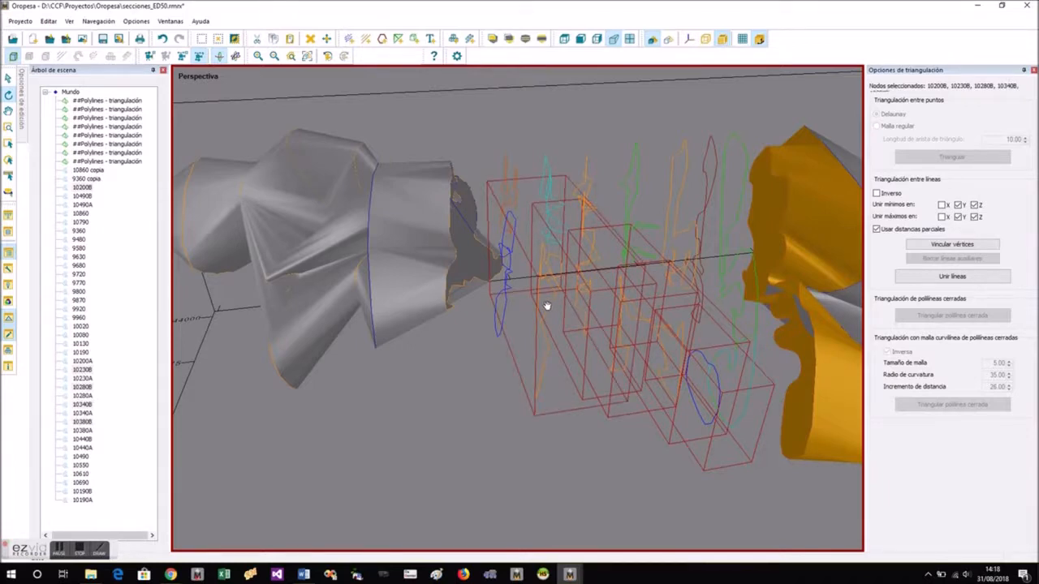
{"action": "right_click", "coordinate": [548, 305]}
{"action": "left_click", "coordinate": [559, 313]}
{"action": "left_click_drag", "start_coordinate": [623, 432], "coordinate": [565, 307]}
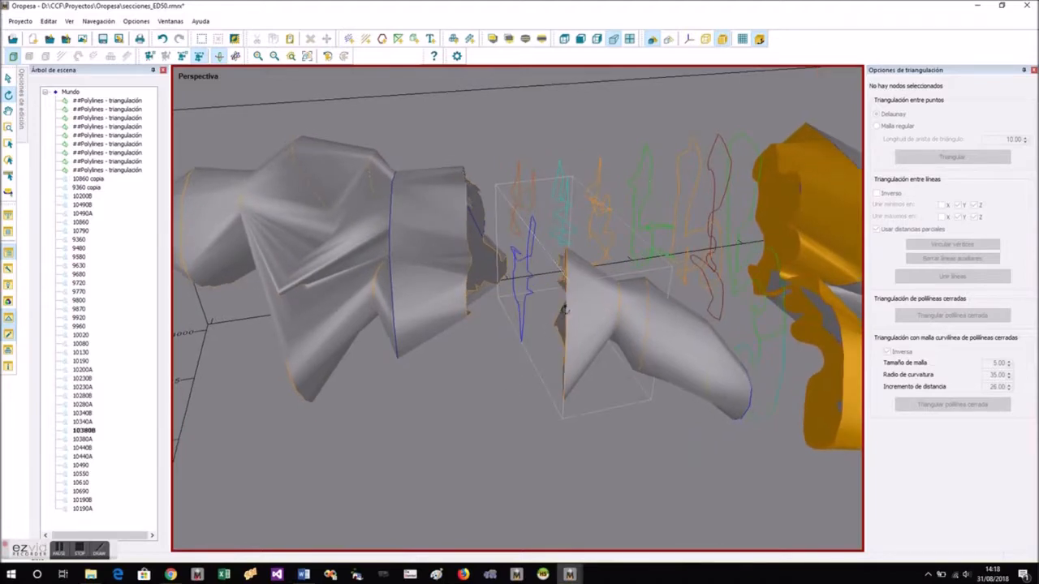
- Join outlines 10380B and 10440B with a mesh to extend the B branch
{"action": "left_click", "coordinate": [565, 310]}
{"action": "left_click", "coordinate": [565, 323]}
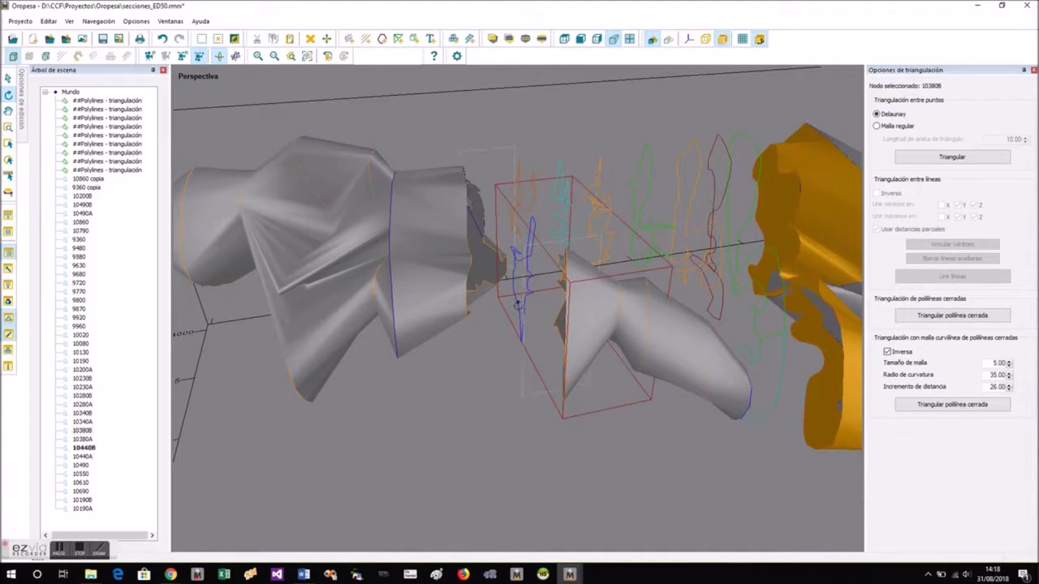
{"action": "left_click", "coordinate": [516, 302], "text": "ctrl"}
{"action": "right_click", "coordinate": [516, 302]}
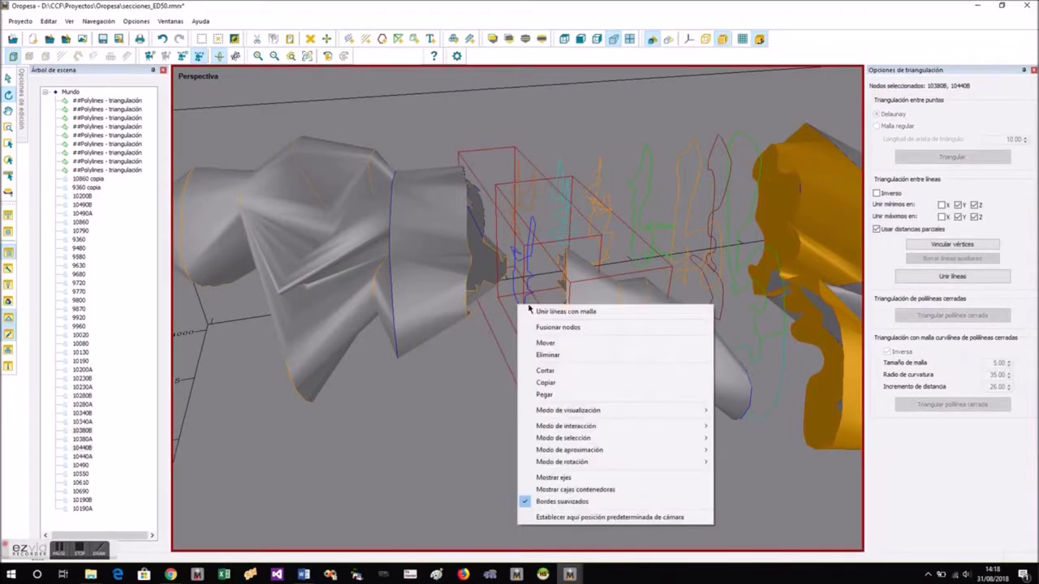
{"action": "left_click", "coordinate": [535, 311]}
{"action": "left_click_drag", "start_coordinate": [549, 344], "coordinate": [533, 417]}
- Join the A-branch outlines 10440A, 10380A, 10340A, 10280A, 10230A and 10200A with a mesh
{"action": "left_click", "coordinate": [484, 261]}
{"action": "left_click", "coordinate": [537, 247], "text": "ctrl"}
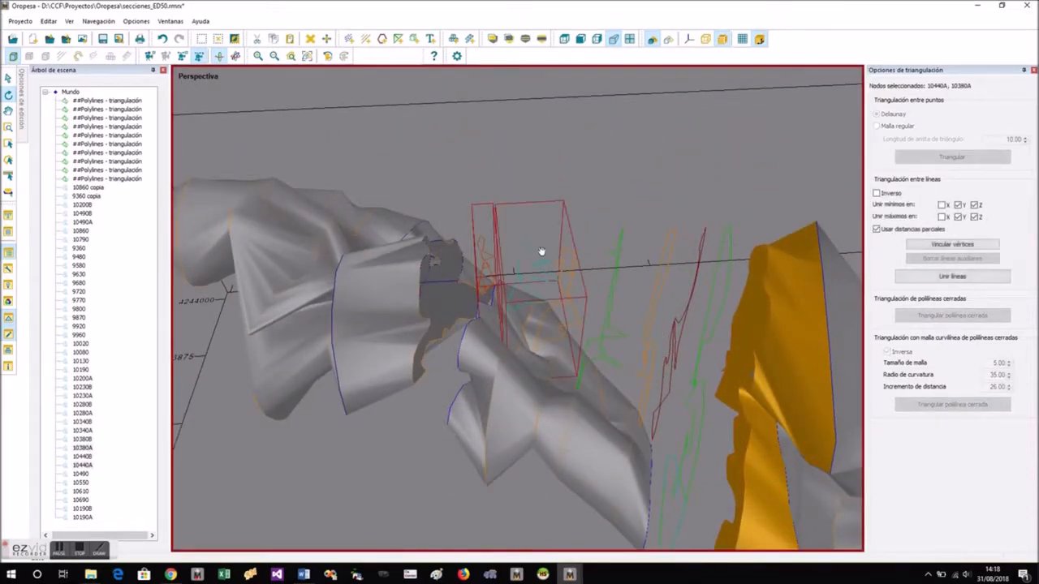
{"action": "left_click", "coordinate": [572, 253], "text": "ctrl"}
{"action": "left_click", "coordinate": [610, 253], "text": "ctrl"}
{"action": "left_click", "coordinate": [660, 249], "text": "ctrl"}
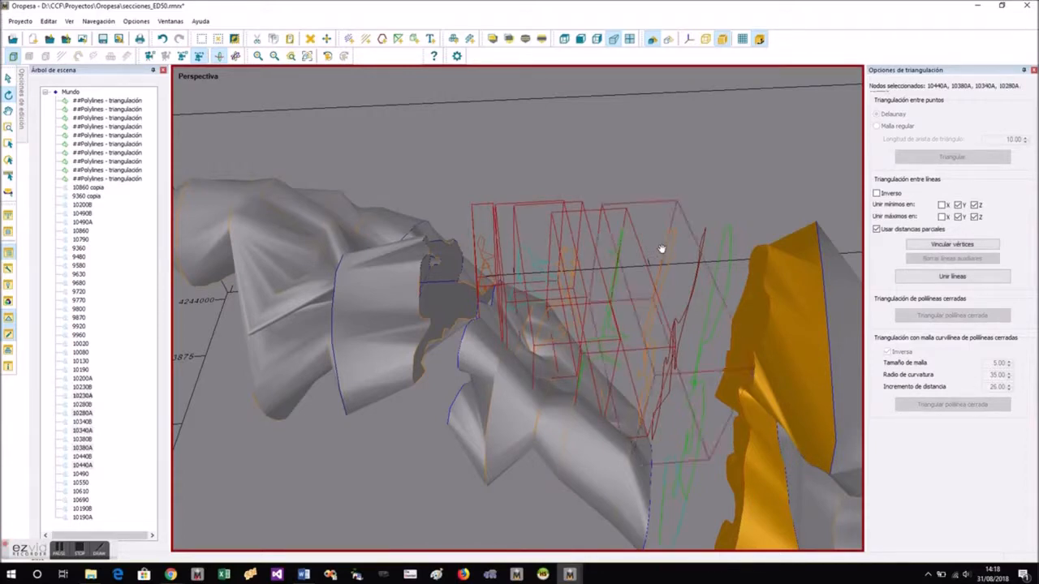
{"action": "left_click", "coordinate": [699, 259], "text": "ctrl"}
{"action": "right_click", "coordinate": [700, 258]}
{"action": "left_click", "coordinate": [713, 266]}
{"action": "left_click_drag", "start_coordinate": [698, 296], "coordinate": [669, 341]}
{"action": "left_click_drag", "start_coordinate": [677, 395], "coordinate": [724, 317]}
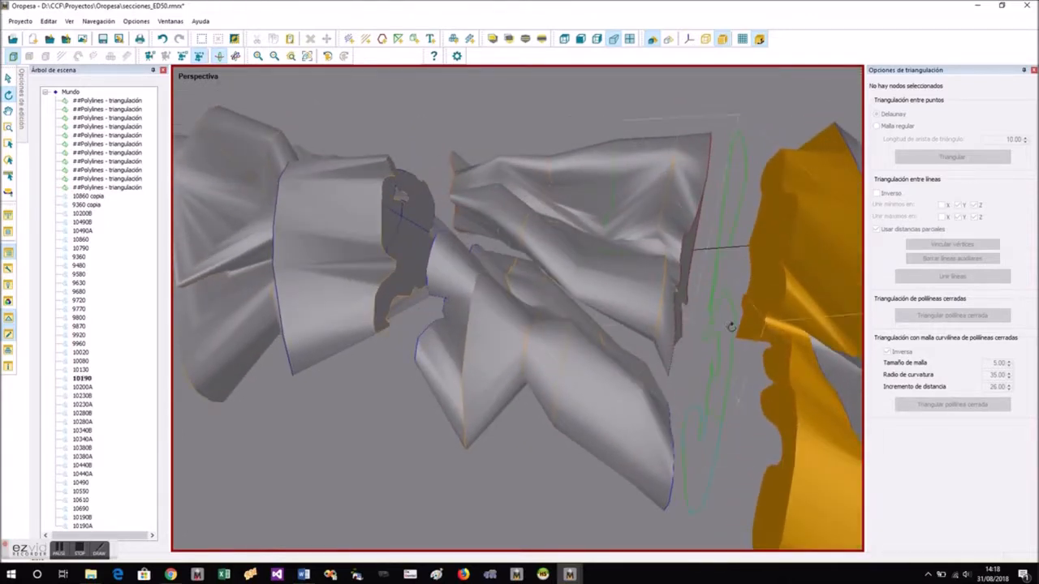
- Join outlines 10190 and 10130 with a mesh and inspect the remaining gaps in the body
{"action": "left_click", "coordinate": [731, 326]}
{"action": "left_click", "coordinate": [778, 303], "text": "ctrl"}
{"action": "right_click", "coordinate": [779, 300]}
{"action": "left_click", "coordinate": [792, 310]}
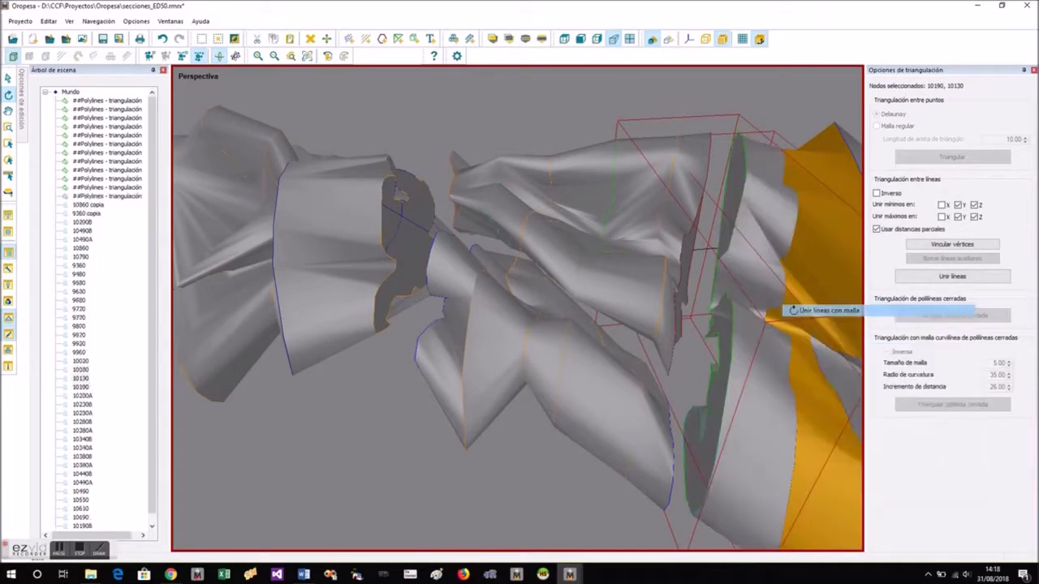
{"action": "middle_click_drag", "start_coordinate": [792, 310], "coordinate": [425, 297]}
{"action": "left_click", "coordinate": [425, 297]}
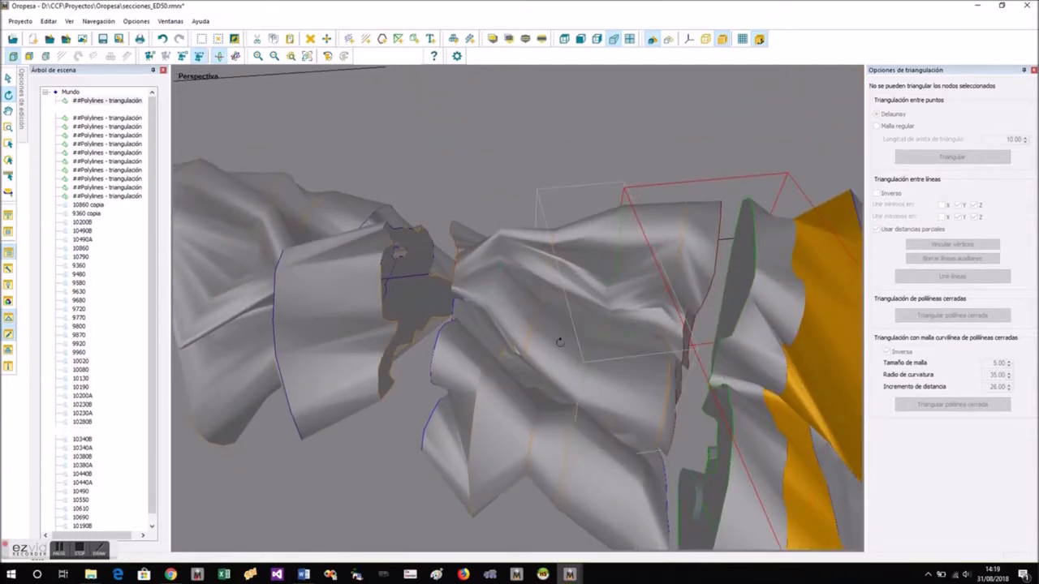
{"action": "scroll", "coordinate": [619, 362], "scroll_direction": "down", "scroll_amount": 3}
{"action": "left_click_drag", "start_coordinate": [654, 399], "coordinate": [734, 389]}
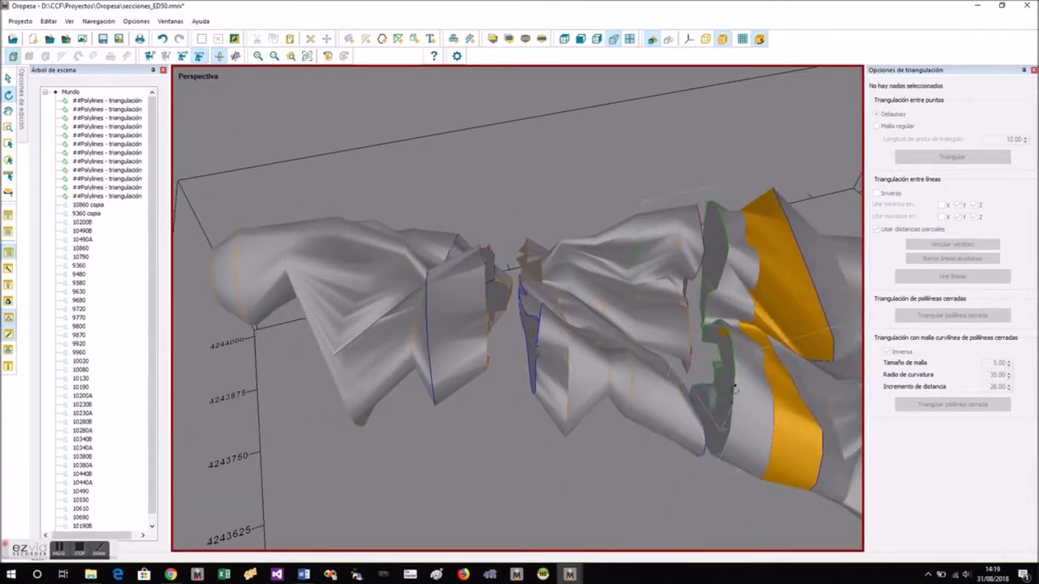
- Copy outline 10190 from the scene and paste it into the Oropesa drawing in RecMin
{"action": "left_click", "coordinate": [733, 388]}
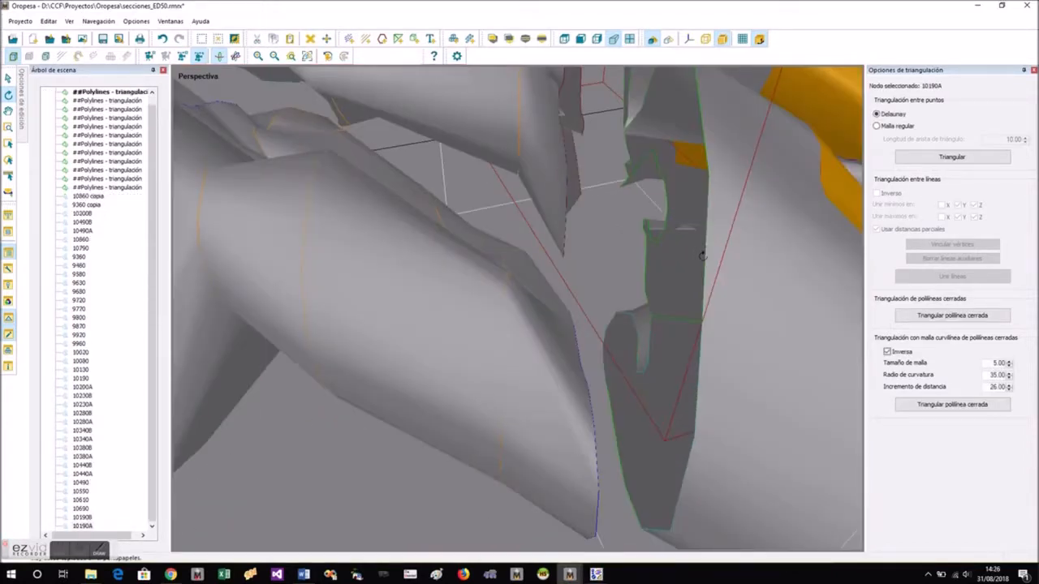
{"action": "left_click_drag", "start_coordinate": [701, 256], "coordinate": [487, 333]}
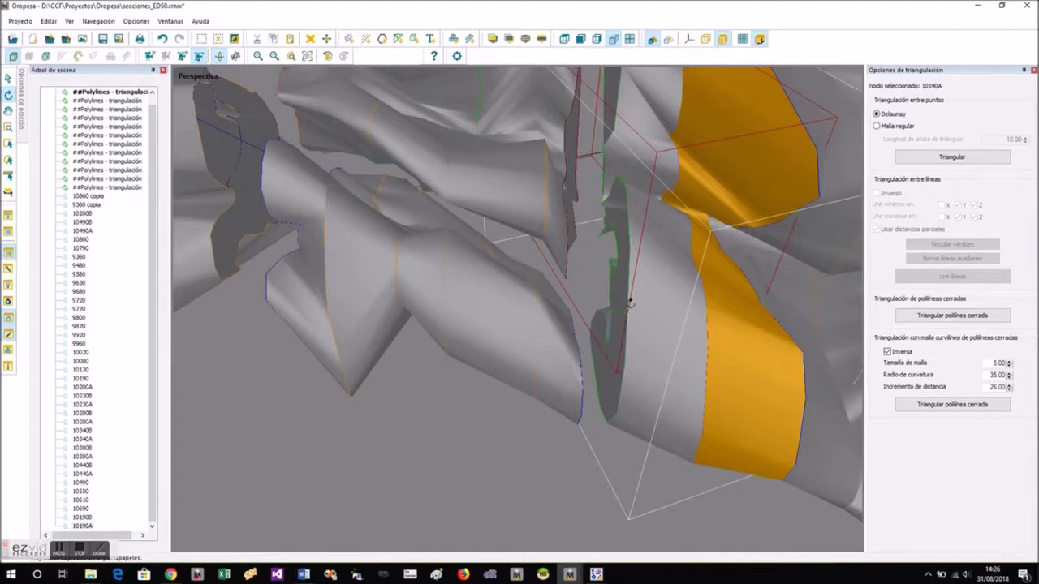
{"action": "left_click", "coordinate": [623, 182]}
{"action": "right_click", "coordinate": [623, 182]}
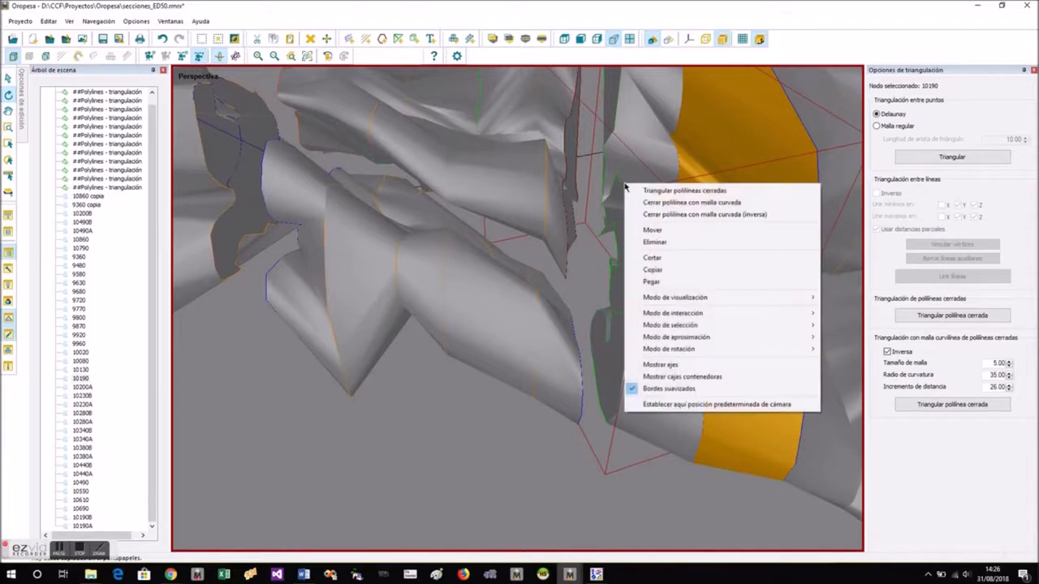
{"action": "left_click", "coordinate": [654, 271]}
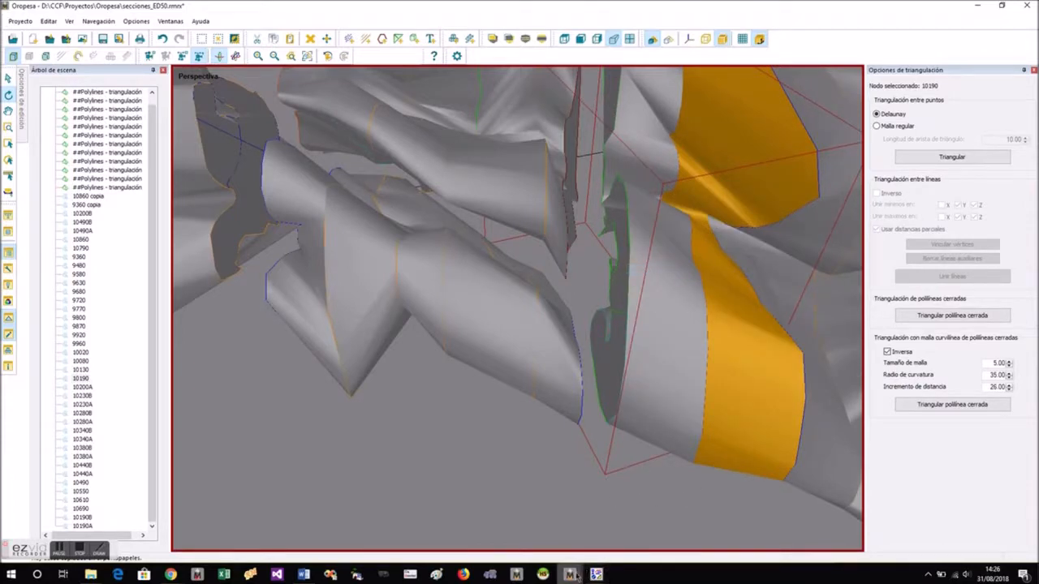
{"action": "left_click", "coordinate": [596, 574]}
{"action": "left_click", "coordinate": [568, 527]}
{"action": "right_click", "coordinate": [451, 387]}
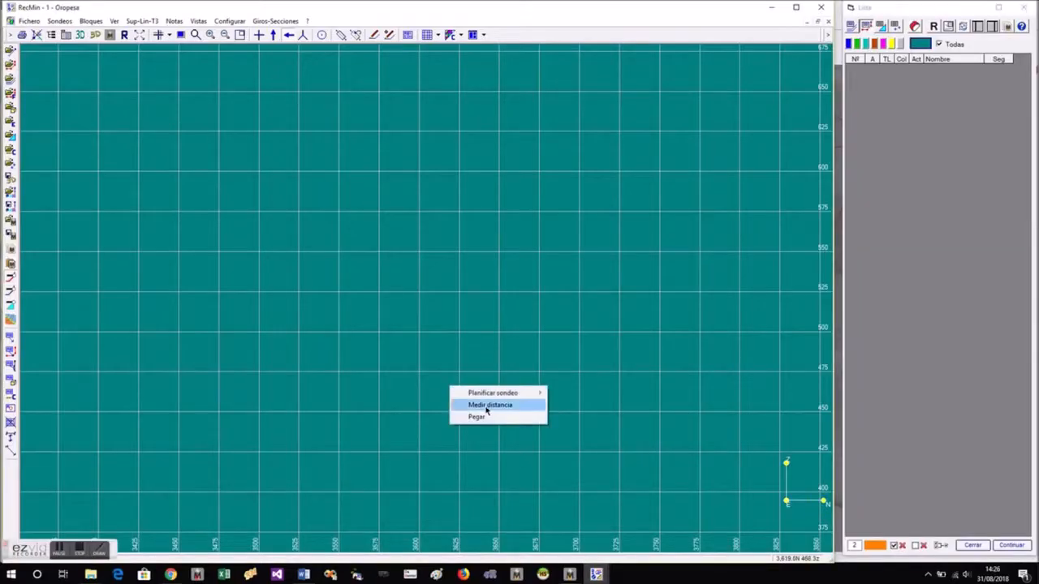
{"action": "left_click", "coordinate": [489, 417]}
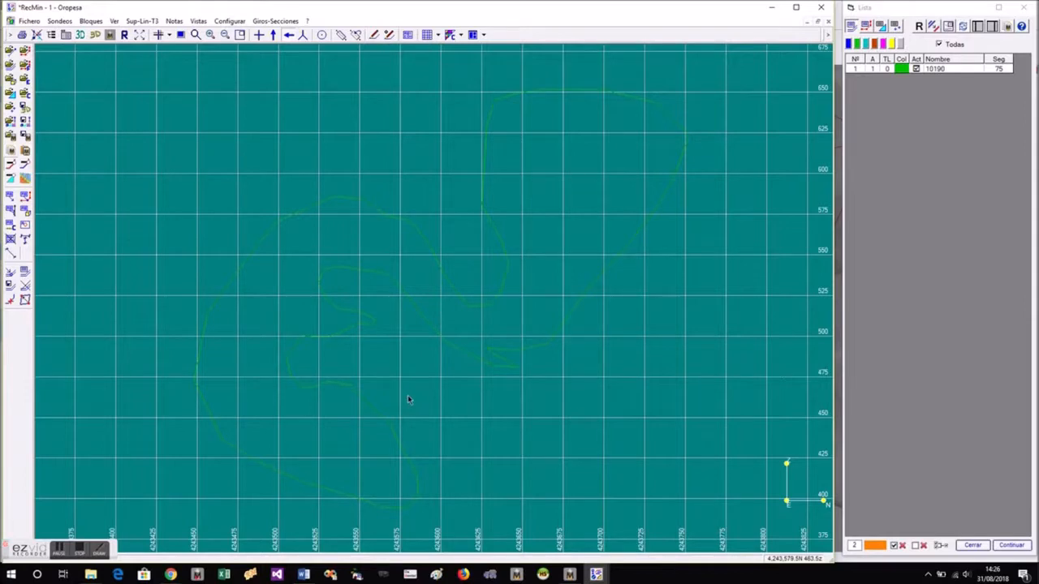
- Make a copy of surface 10190 as a line and delete the original 10190 surface
{"action": "left_click", "coordinate": [930, 68]}
{"action": "right_click", "coordinate": [929, 68]}
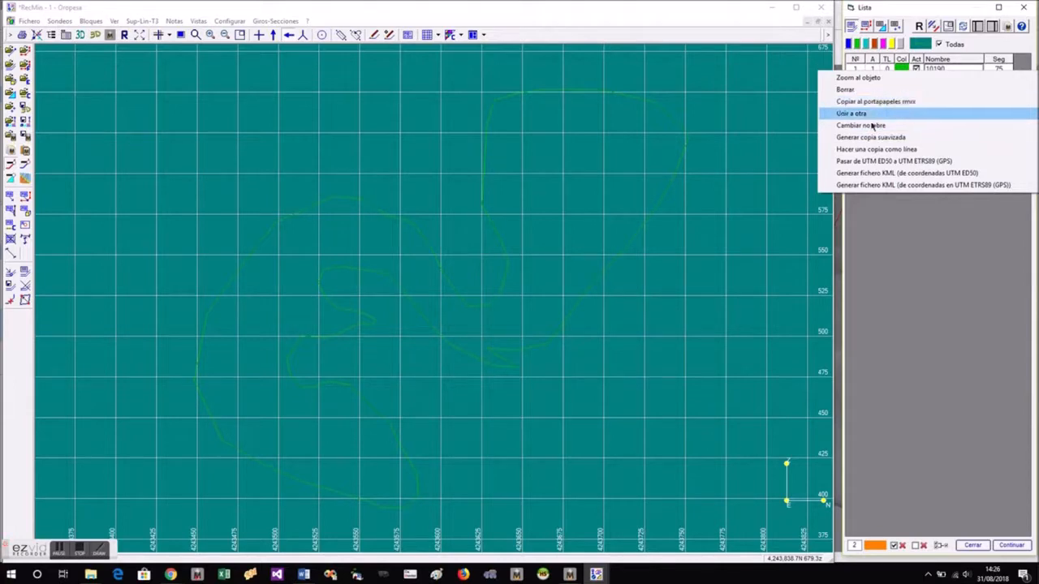
{"action": "left_click", "coordinate": [869, 151]}
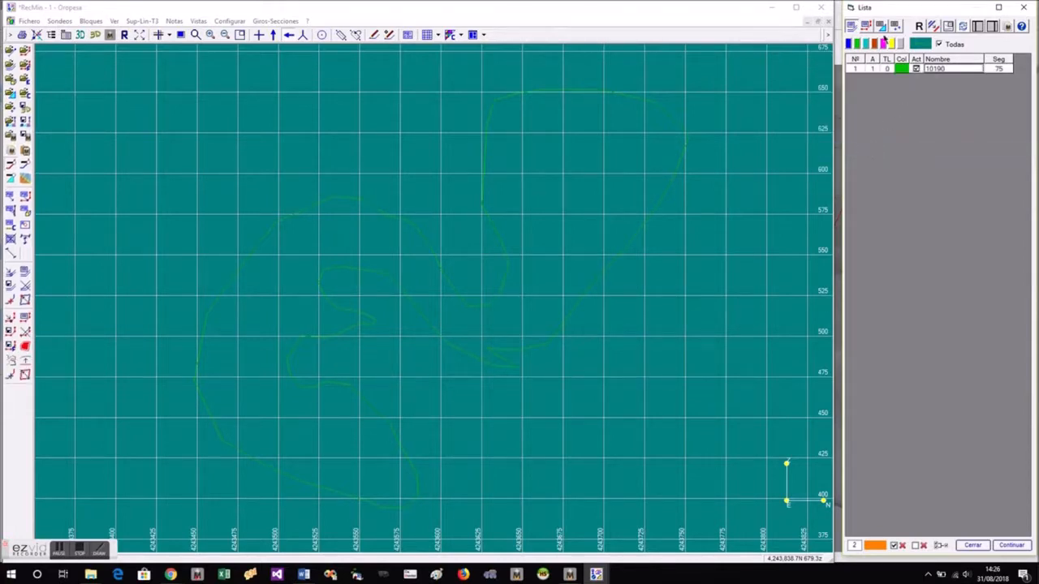
{"action": "left_click", "coordinate": [866, 28]}
{"action": "right_click", "coordinate": [866, 70]}
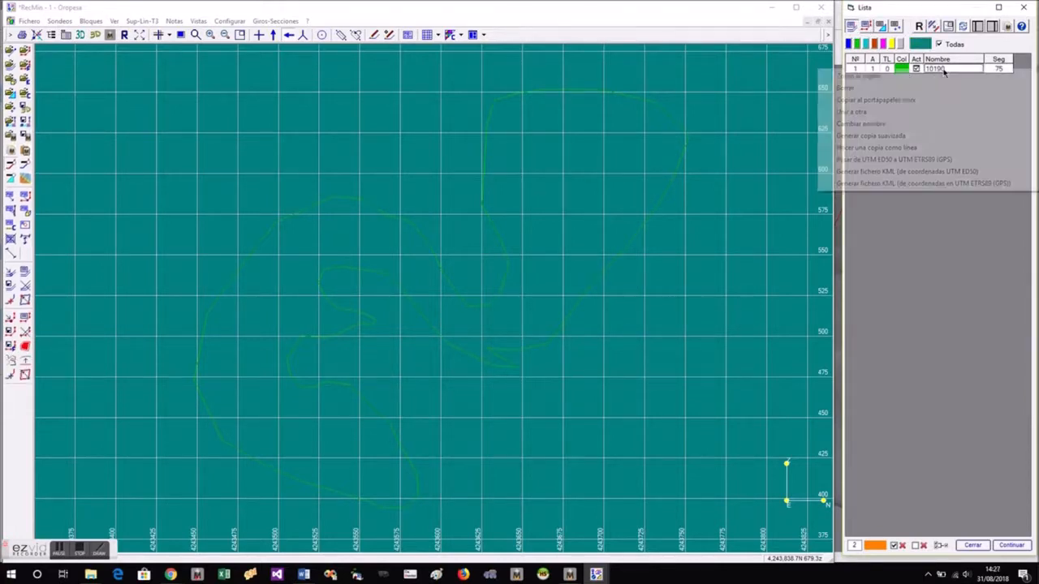
{"action": "left_click", "coordinate": [865, 87]}
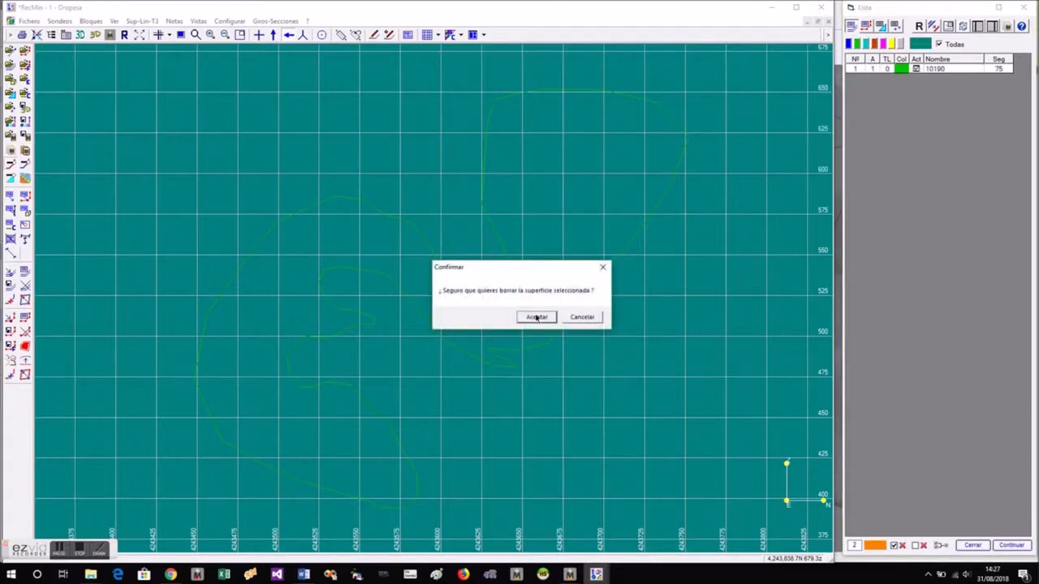
{"action": "left_click", "coordinate": [536, 317]}
- Split line 10190 into two open outlines by removing one segment on each side of its lower lobe
{"action": "left_click", "coordinate": [863, 26]}
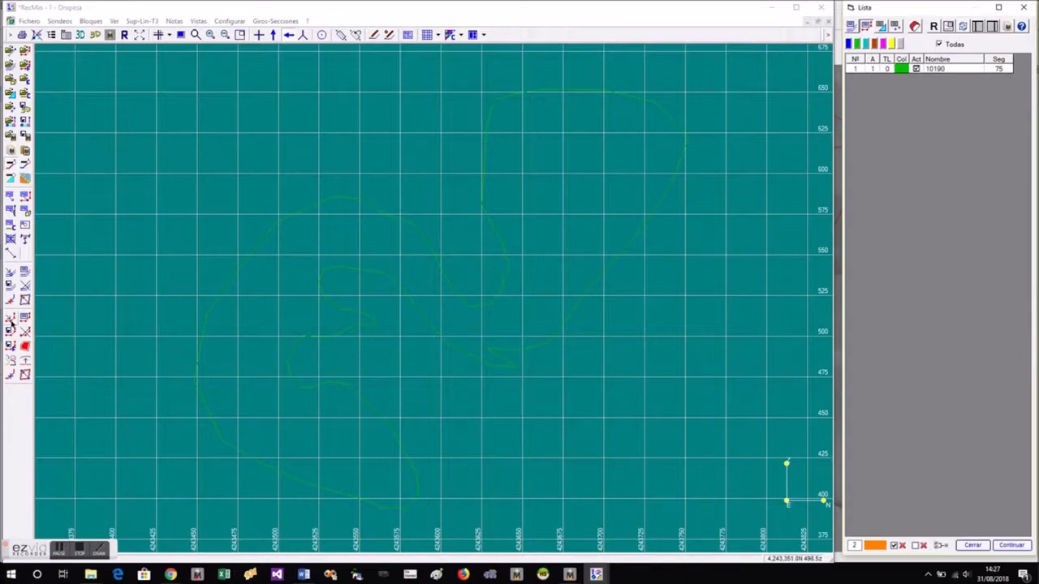
{"action": "left_click", "coordinate": [10, 376]}
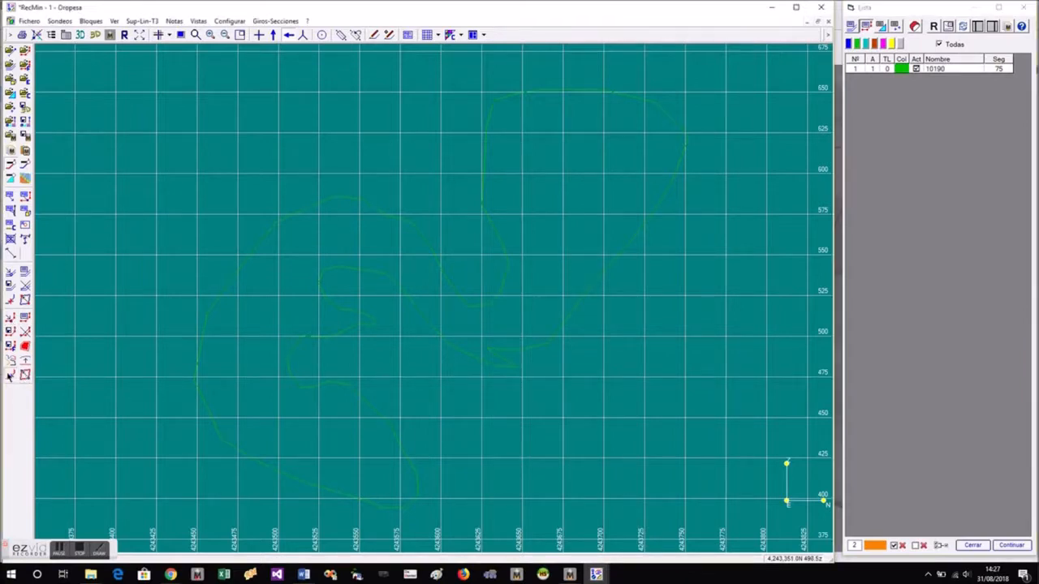
{"action": "left_click", "coordinate": [295, 349]}
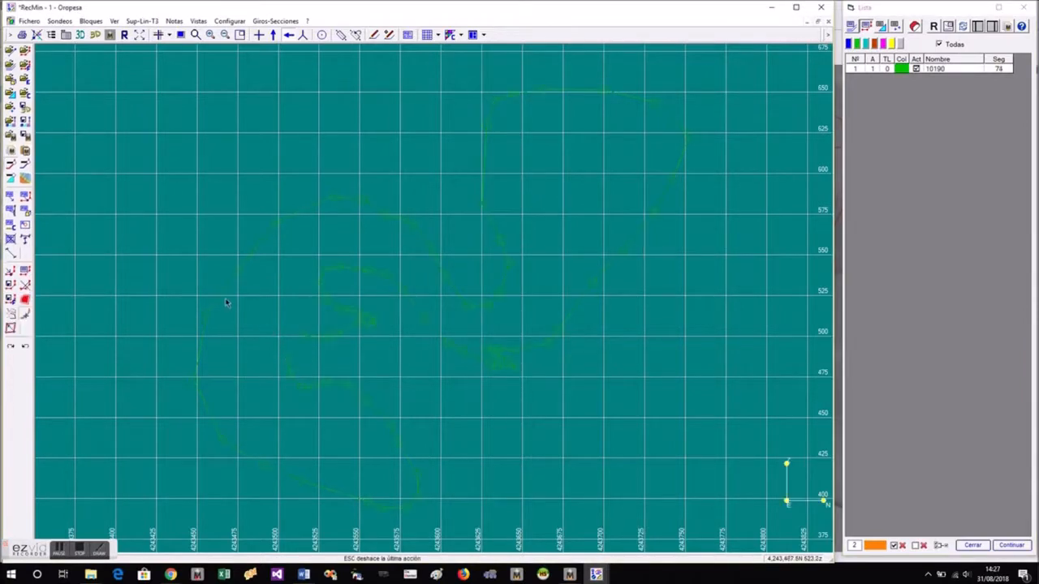
{"action": "left_click", "coordinate": [295, 355]}
{"action": "left_click", "coordinate": [10, 317]}
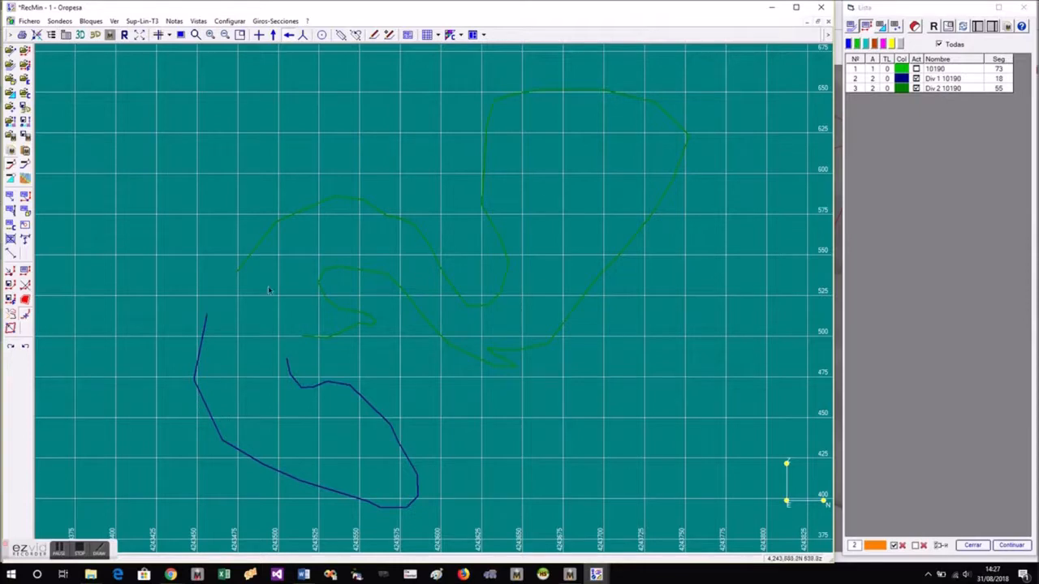
- Close the open outline Div 2 10190 with a straight segment between its two ends and keep it active
{"action": "left_click", "coordinate": [10, 275]}
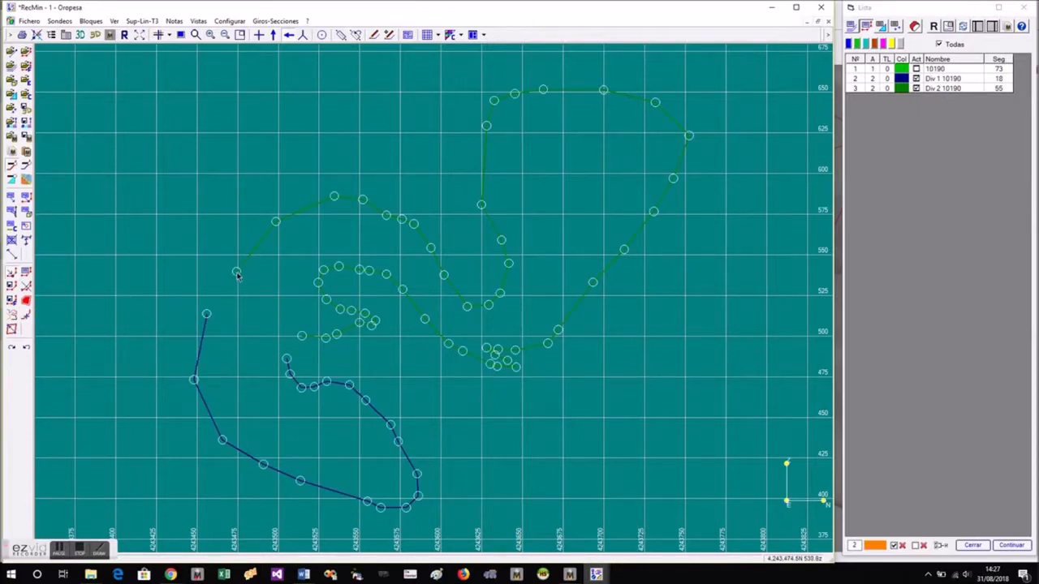
{"action": "left_click", "coordinate": [237, 274]}
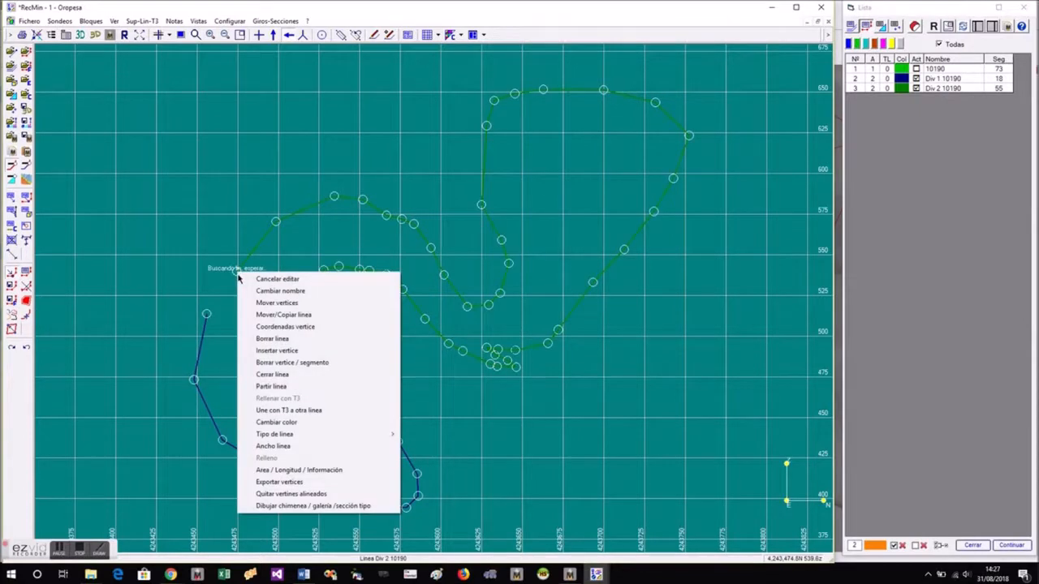
{"action": "left_click", "coordinate": [273, 376]}
{"action": "left_click", "coordinate": [124, 36]}
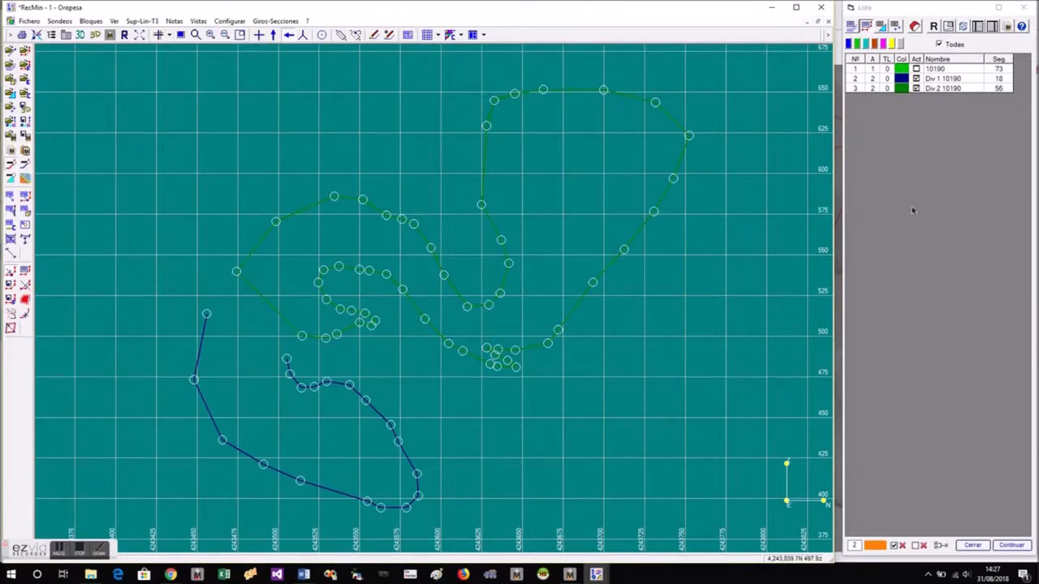
{"action": "left_click", "coordinate": [917, 89]}
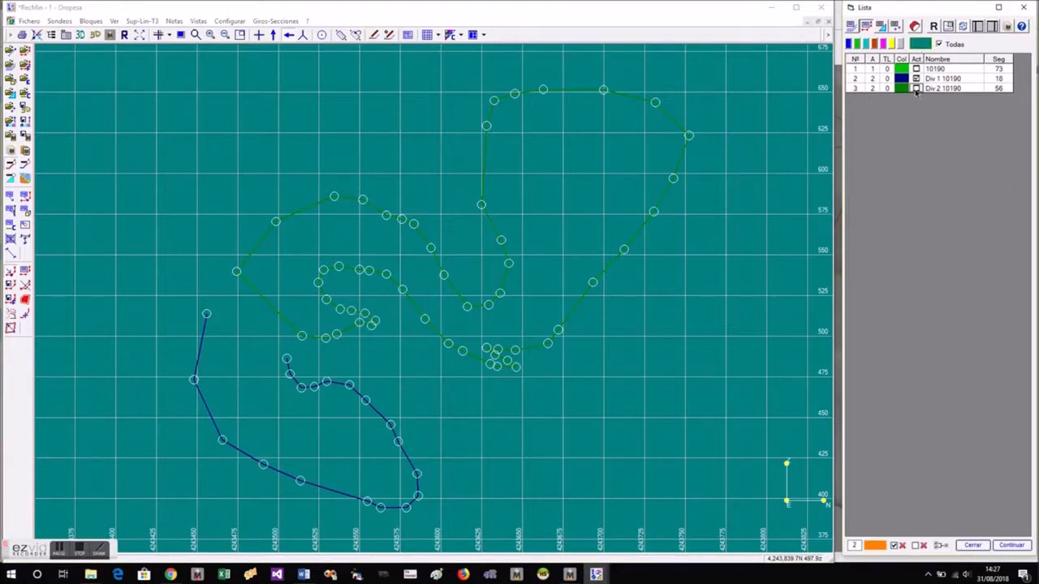
{"action": "left_click", "coordinate": [374, 37]}
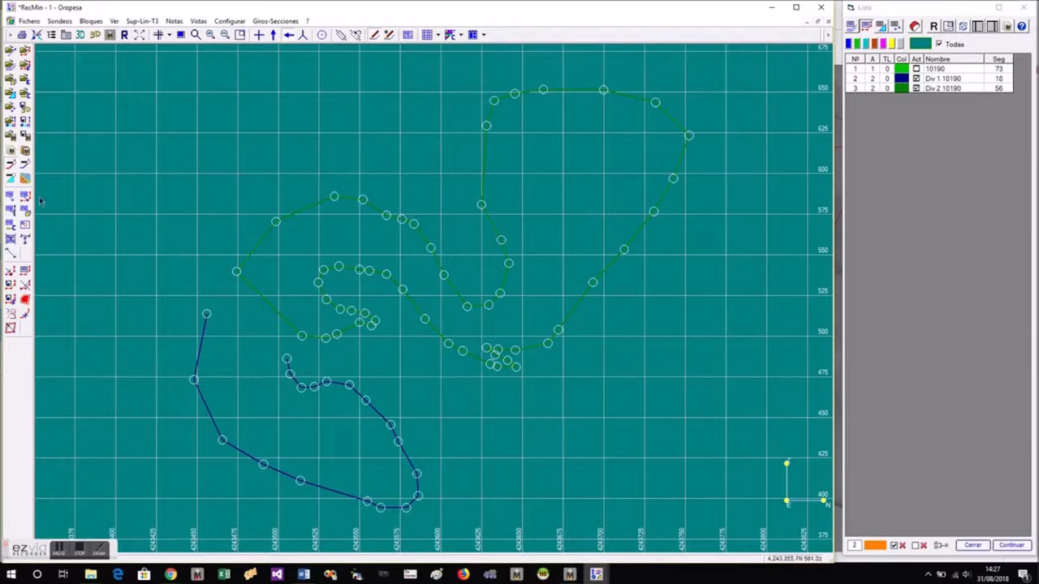
- Draw a three-segment line from one open end of Div 1 10190 through Div 2's closing-edge vertices to Div 1's other end
{"action": "left_click", "coordinate": [10, 166]}
{"action": "left_click", "coordinate": [207, 314]}
{"action": "left_click", "coordinate": [237, 271]}
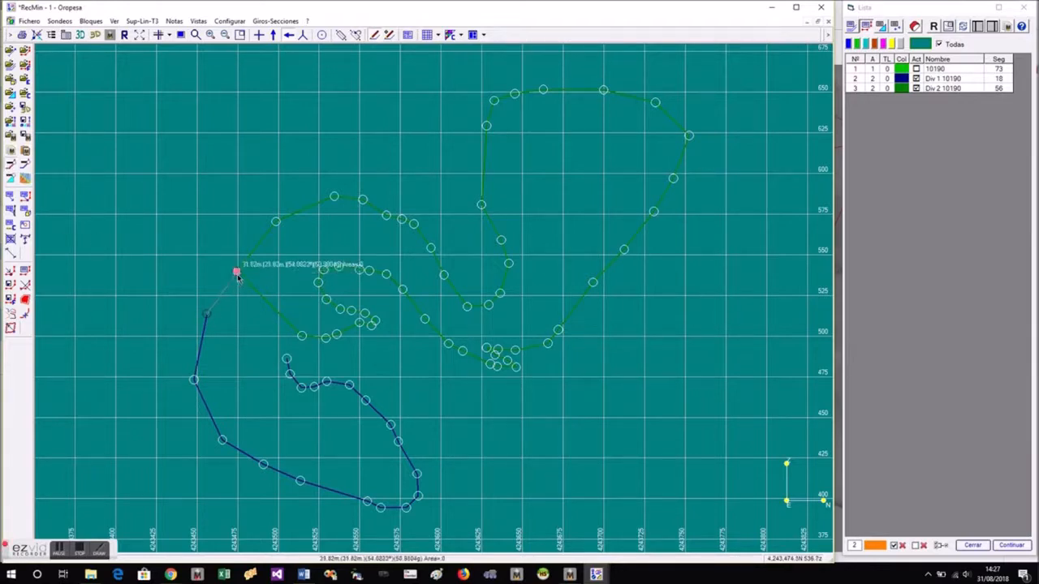
{"action": "left_click", "coordinate": [302, 337]}
{"action": "right_click", "coordinate": [287, 361]}
{"action": "left_click", "coordinate": [308, 364]}
{"action": "left_click", "coordinate": [592, 186]}
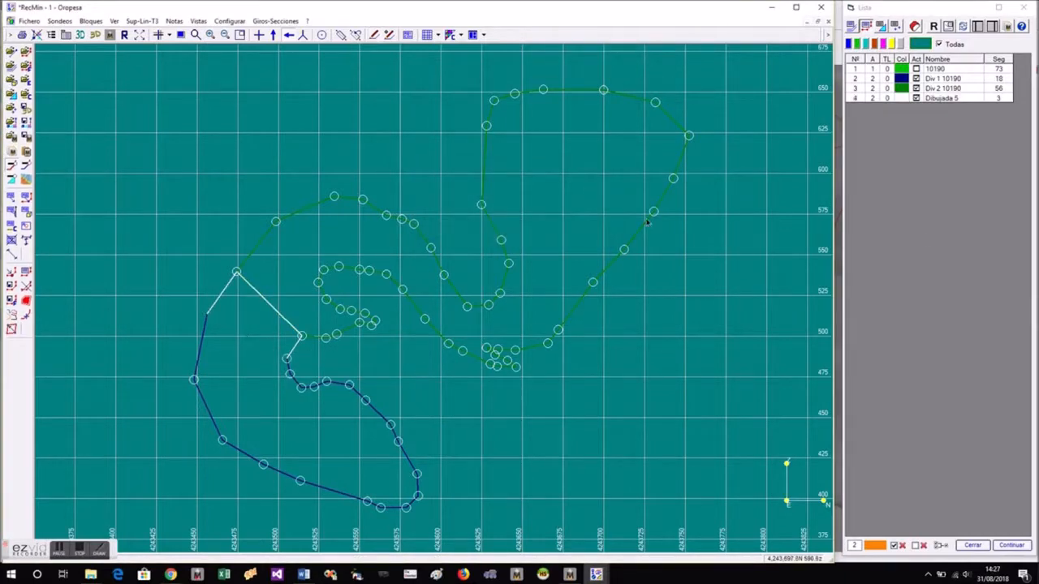
- Deactivate Div 2 10190, merge Div 1 10190 with the drawn connecting line, and close the merged outline
{"action": "left_click", "coordinate": [915, 88]}
{"action": "left_click", "coordinate": [915, 25]}
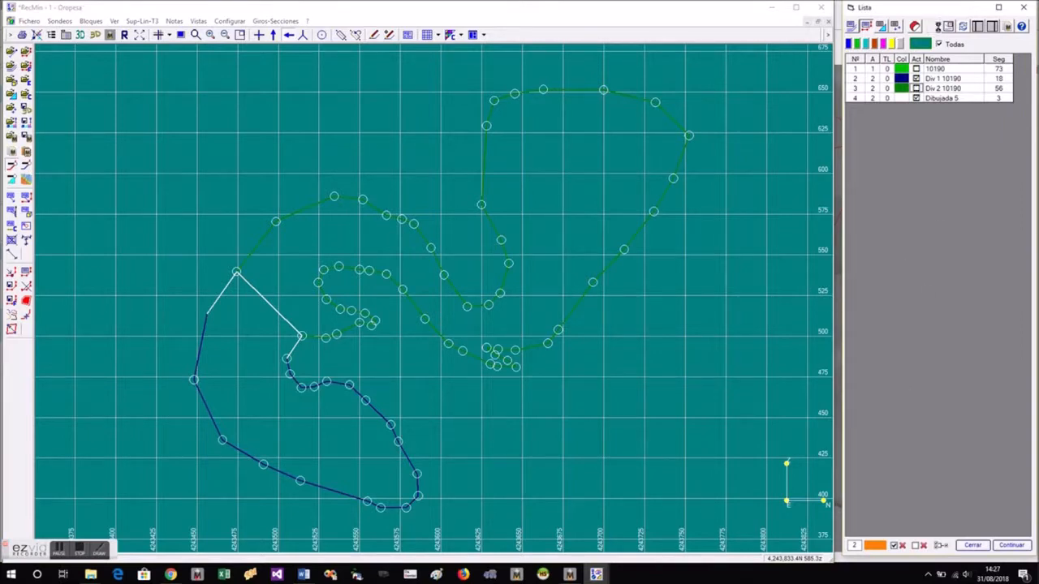
{"action": "left_click", "coordinate": [935, 544]}
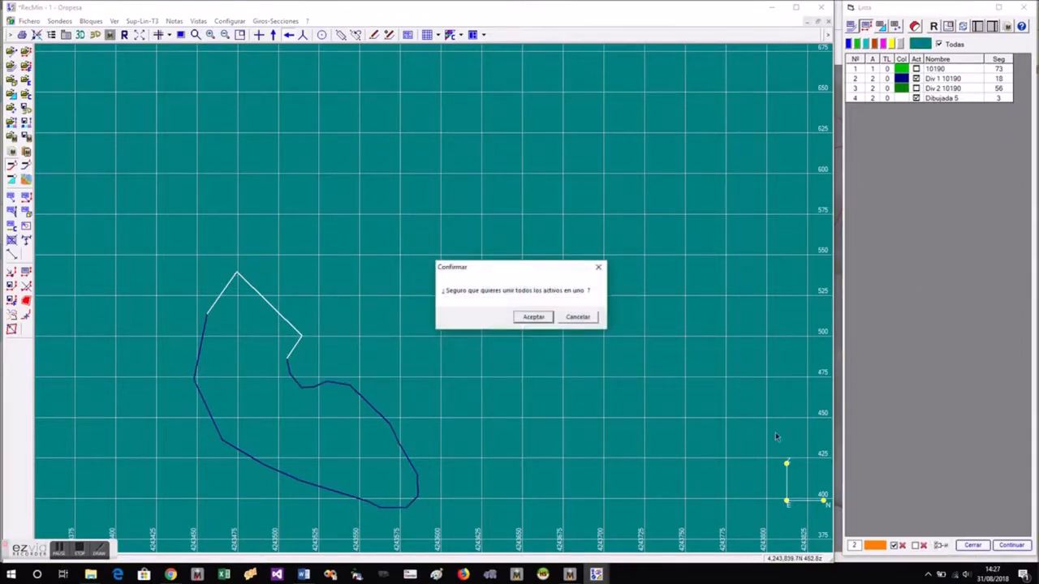
{"action": "left_click", "coordinate": [533, 317]}
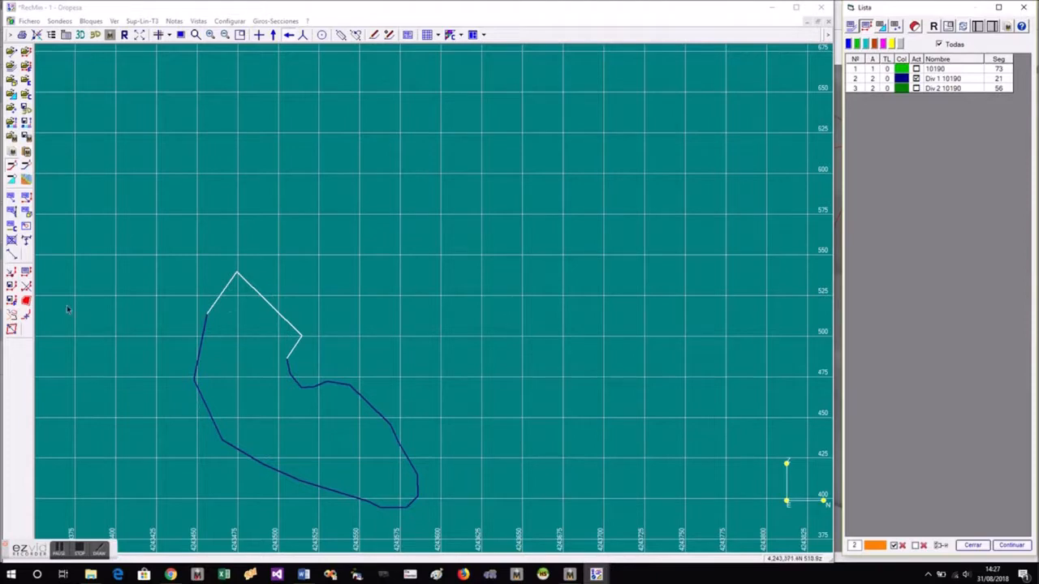
{"action": "left_click", "coordinate": [12, 278]}
{"action": "right_click", "coordinate": [236, 272]}
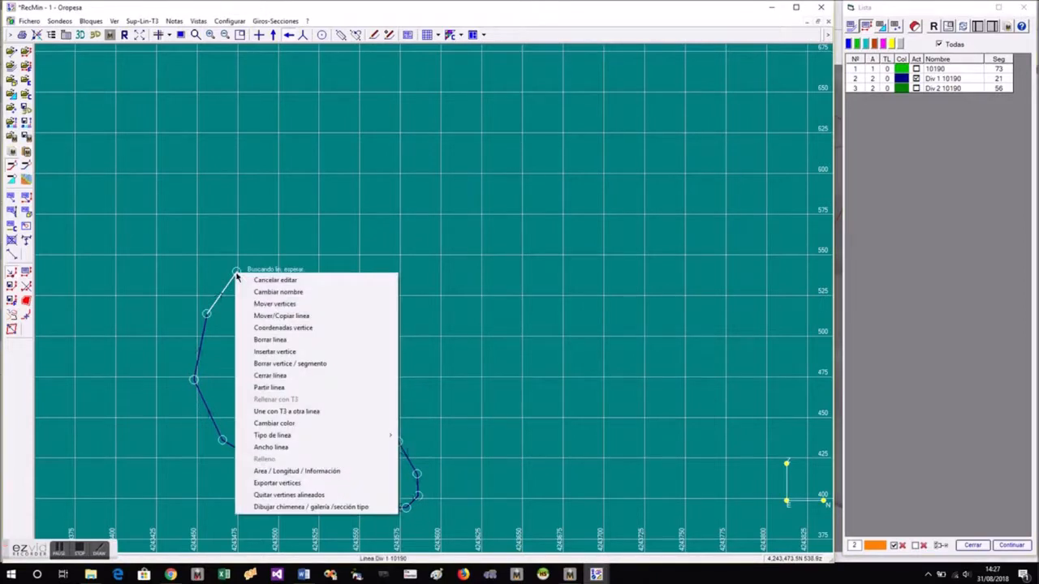
{"action": "left_click", "coordinate": [274, 375]}
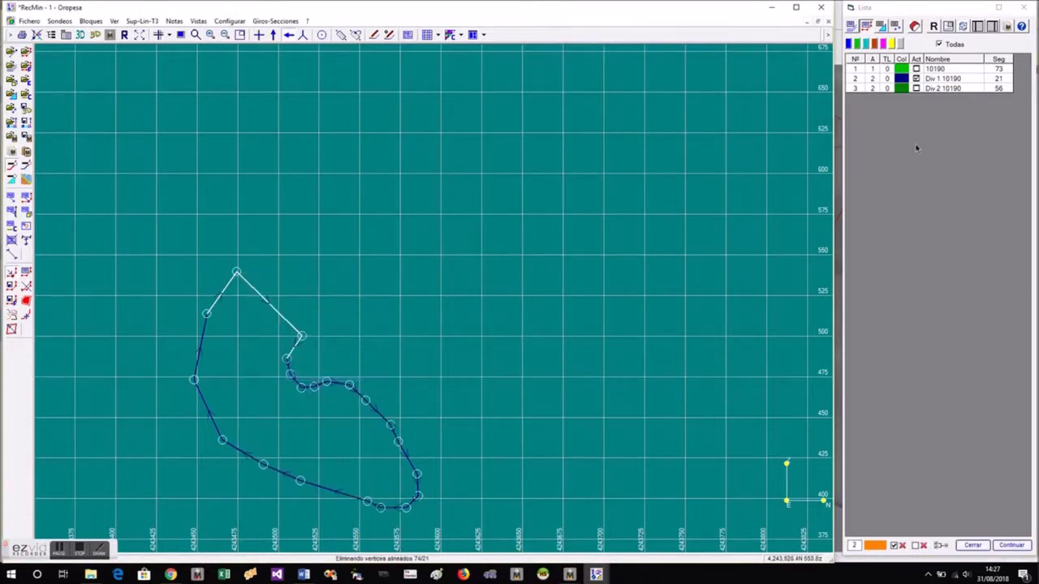
- Reactivate outline Div 2 10190 and check both closed outlines, leaving Div 1 and Div 2 active
{"action": "left_click", "coordinate": [916, 88]}
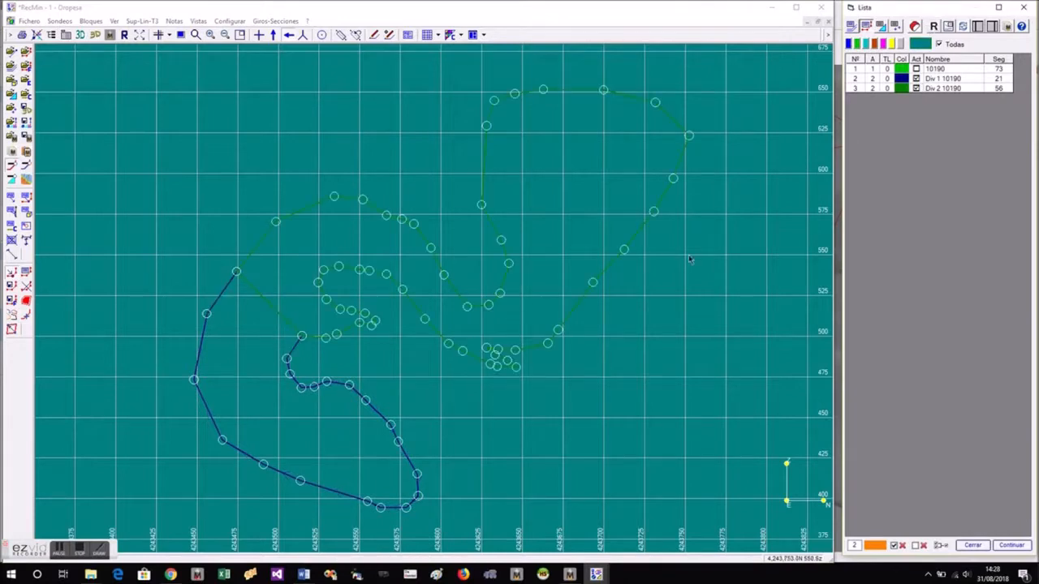
{"action": "left_click", "coordinate": [933, 27]}
{"action": "left_click", "coordinate": [916, 88]}
{"action": "left_click", "coordinate": [933, 27]}
{"action": "left_click", "coordinate": [917, 78]}
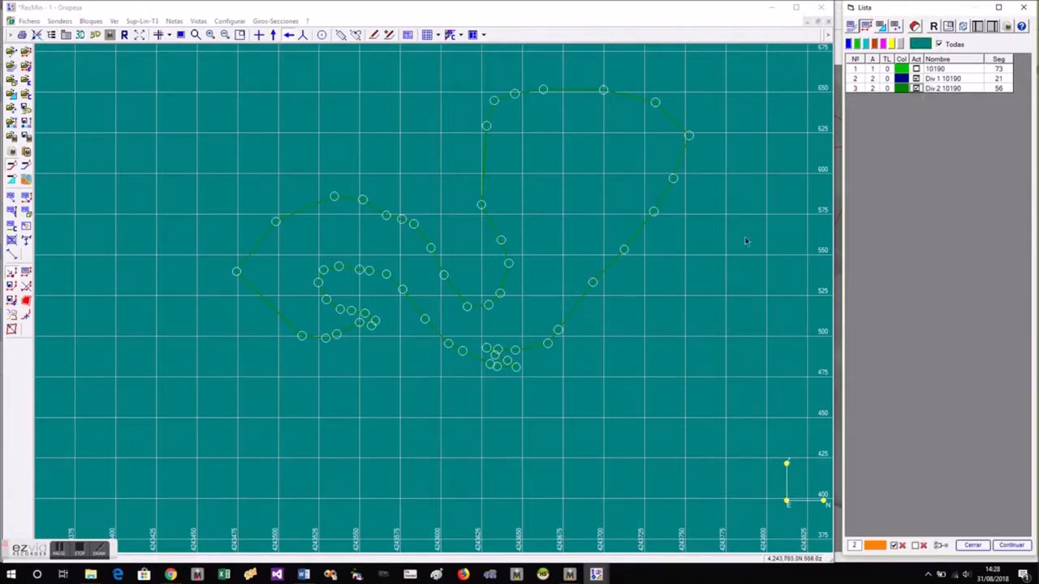
{"action": "left_click", "coordinate": [933, 27]}
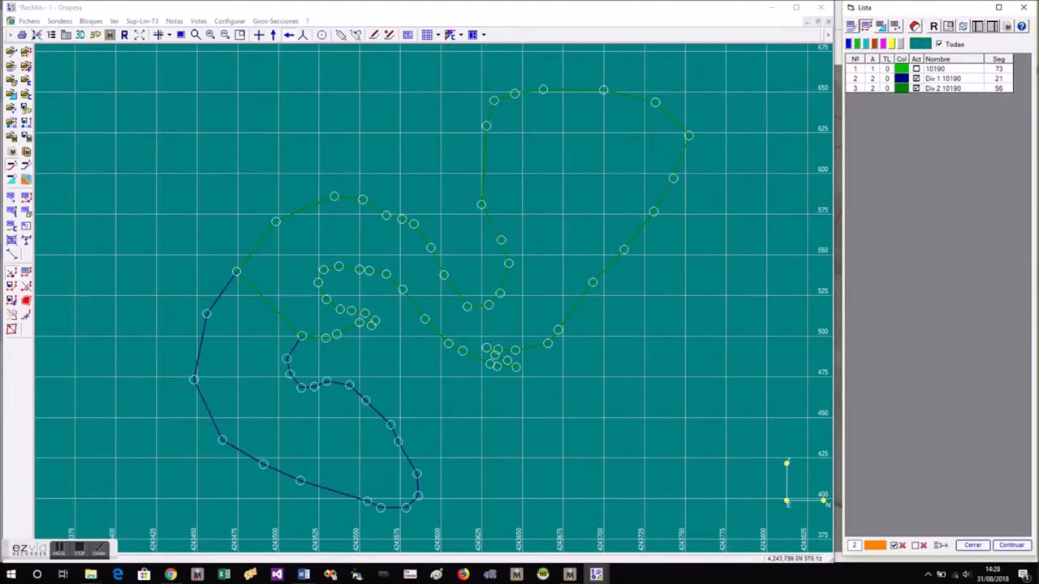
- Switch to the secciones_ED50.rmnr scene and paste the outlines Div 1 10190 and Div 2 10190 into it
{"action": "mouse_move", "coordinate": [597, 575]}
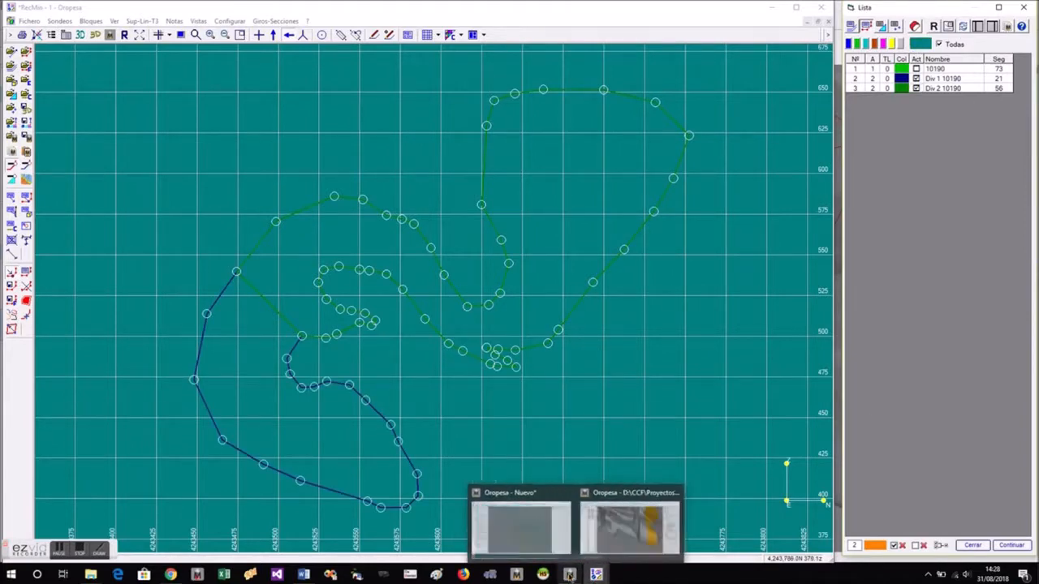
{"action": "left_click", "coordinate": [623, 536]}
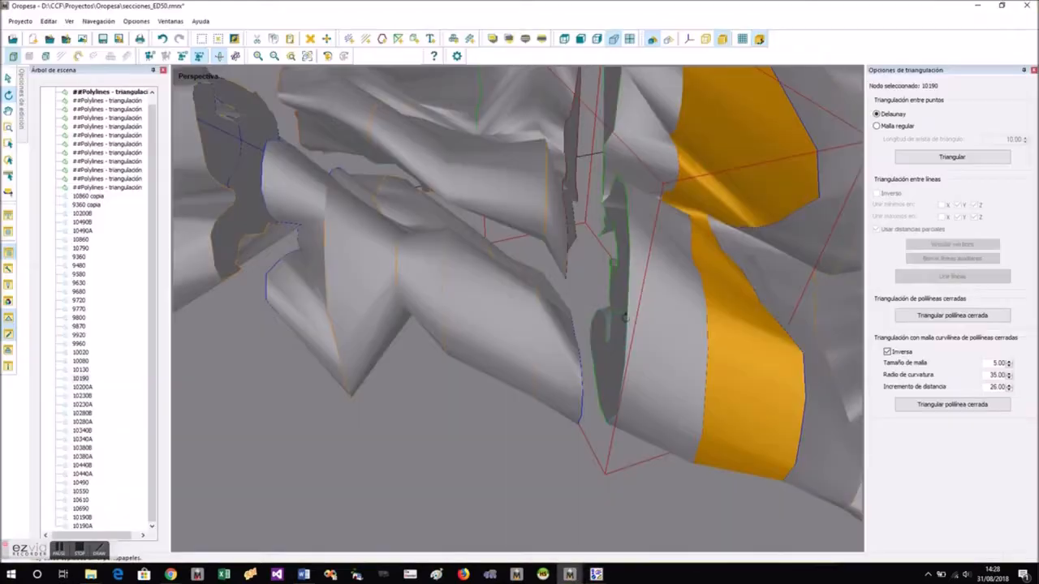
{"action": "left_click", "coordinate": [622, 313]}
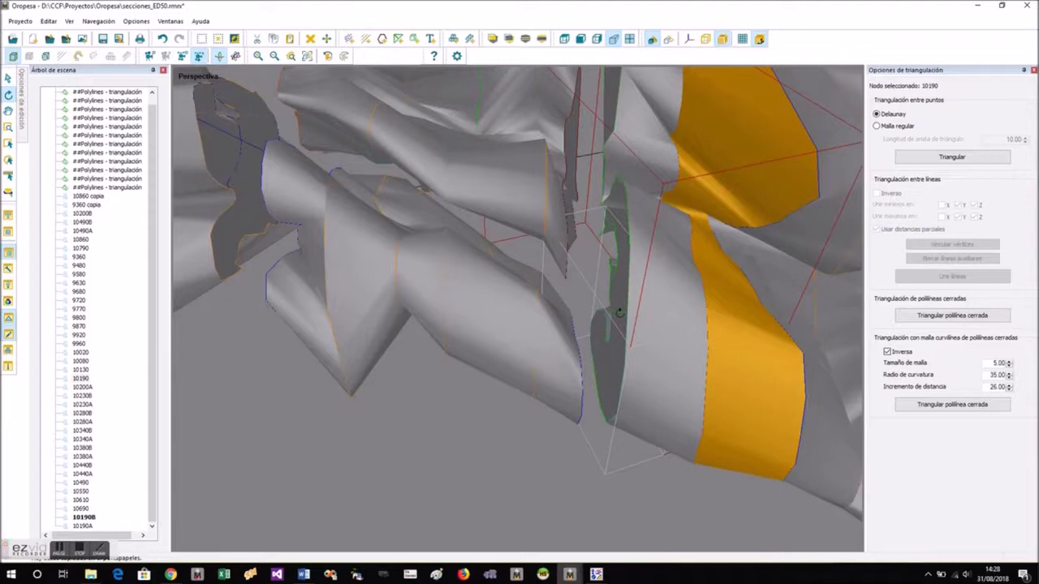
{"action": "left_click", "coordinate": [502, 462]}
{"action": "right_click", "coordinate": [476, 447]}
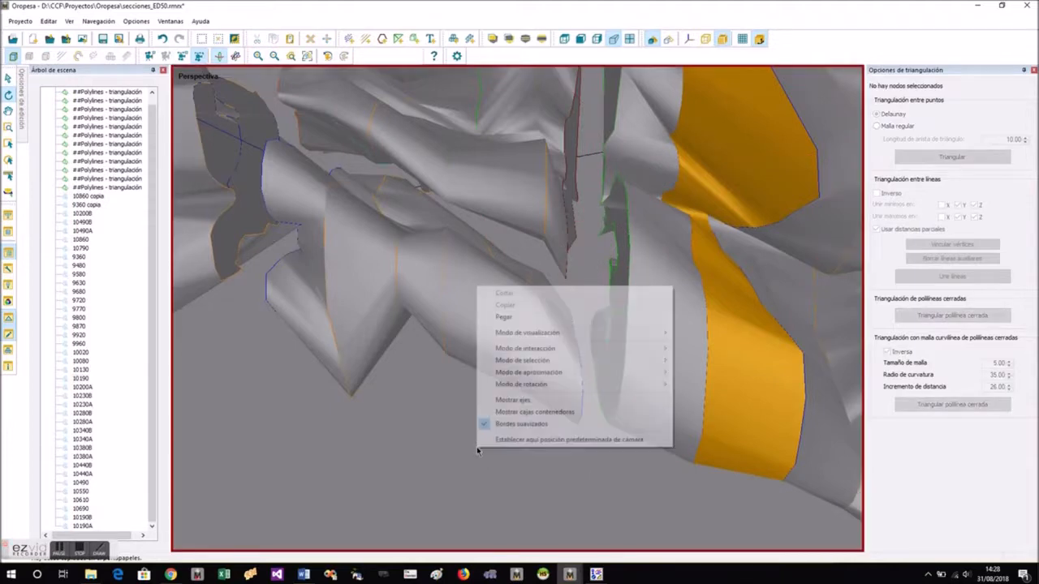
{"action": "left_click", "coordinate": [524, 323]}
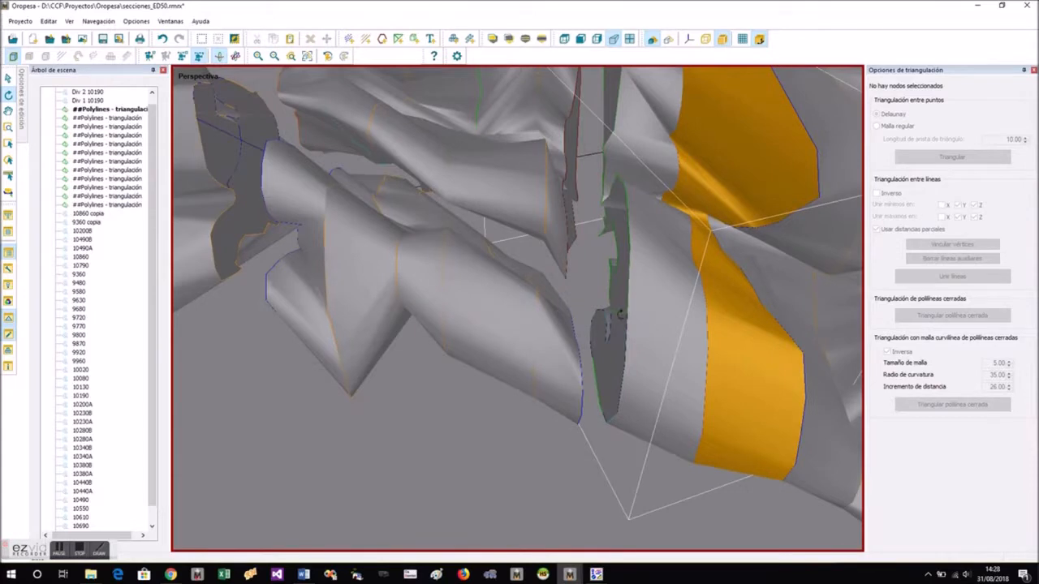
- Join outlines Div 1 10190 and 10200B with a mesh to connect the B branch
{"action": "left_click", "coordinate": [621, 315]}
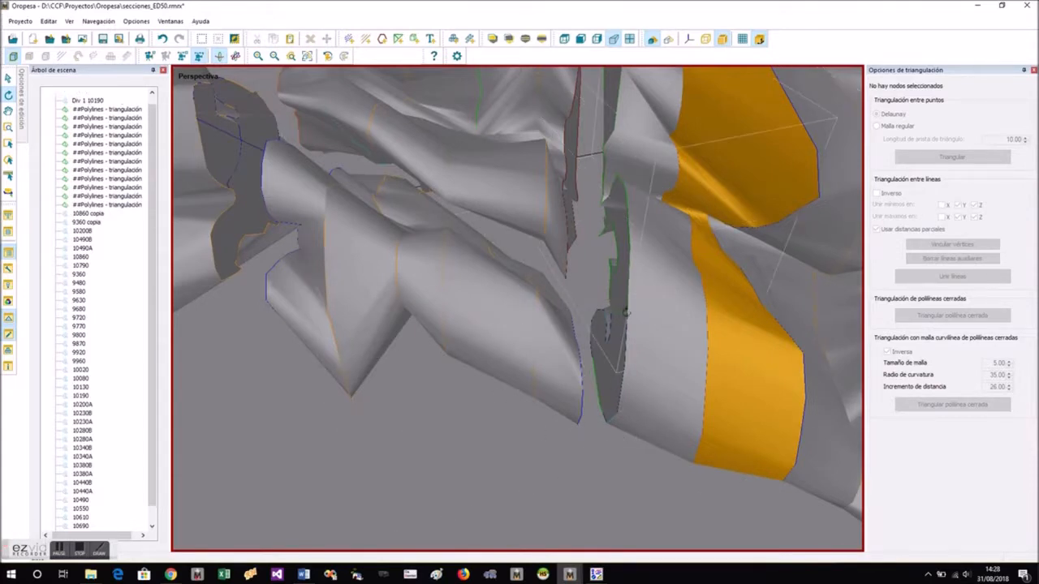
{"action": "left_click", "coordinate": [580, 357], "text": "ctrl"}
{"action": "right_click", "coordinate": [580, 357]}
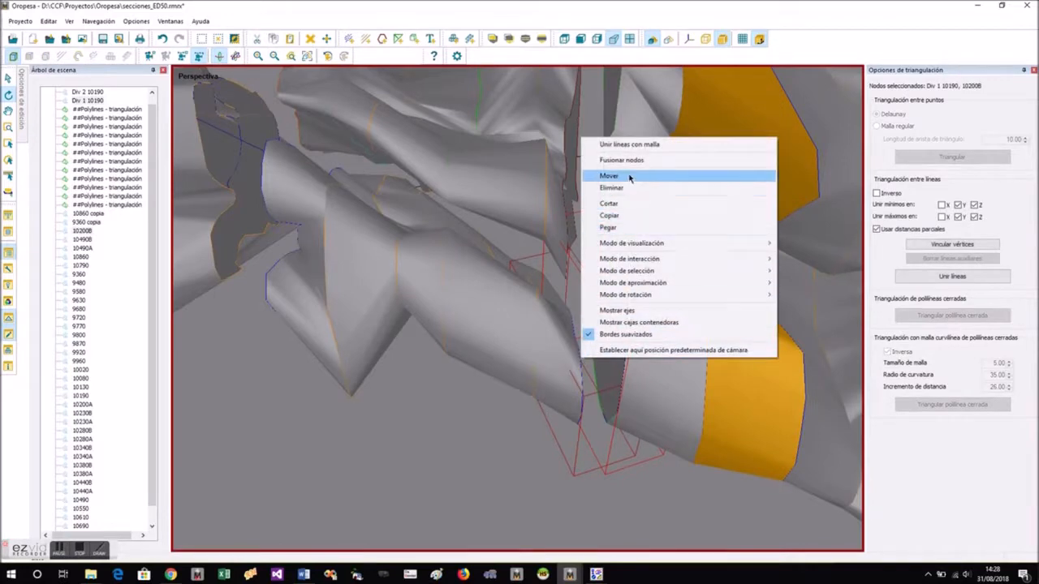
{"action": "left_click", "coordinate": [631, 146]}
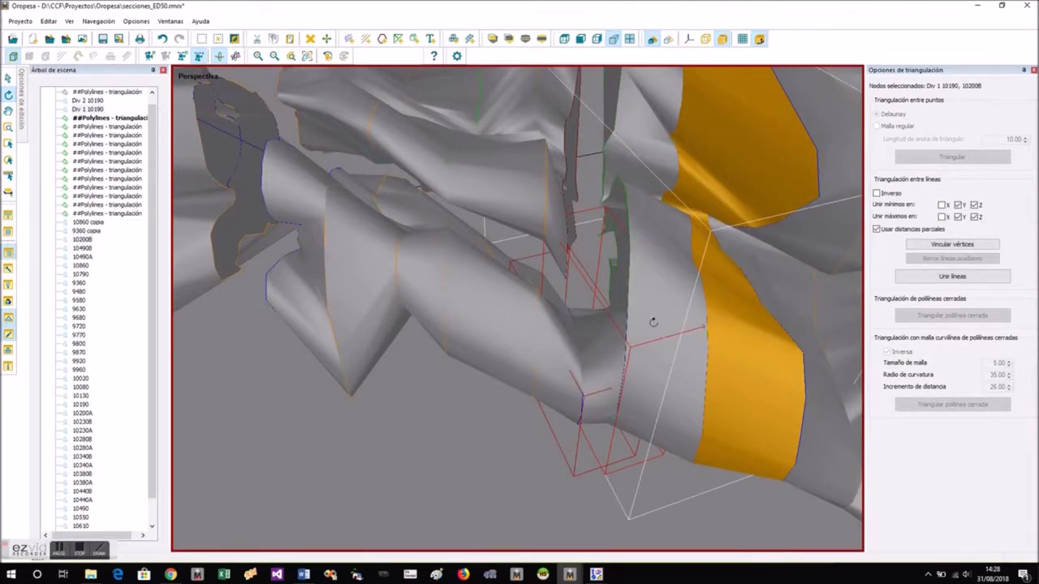
- Join outlines Div 2 10190 and 10200A with a mesh to connect the A branch
{"action": "left_click", "coordinate": [624, 312]}
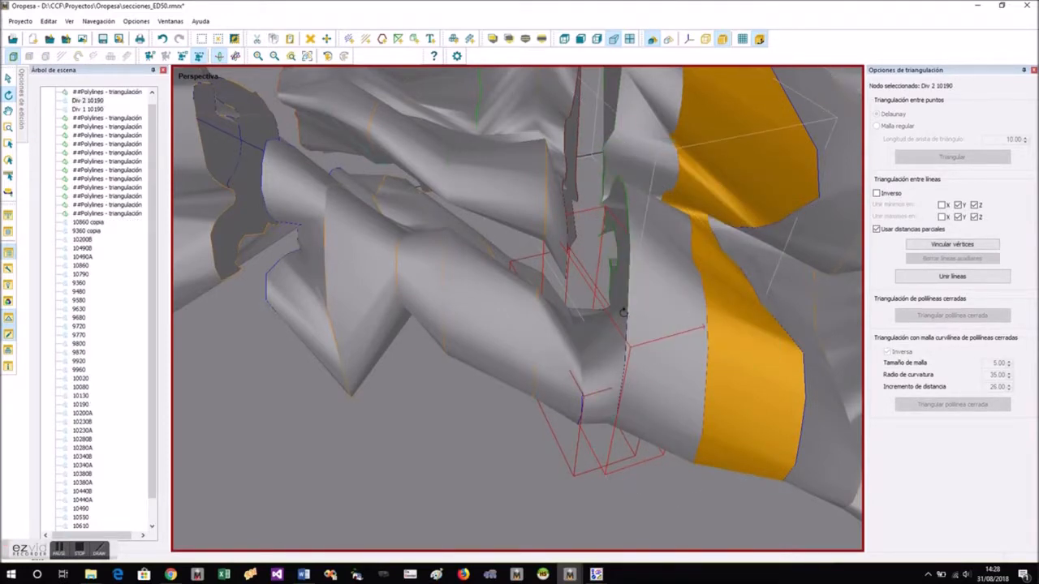
{"action": "left_click", "coordinate": [567, 258], "text": "ctrl"}
{"action": "right_click", "coordinate": [567, 258]}
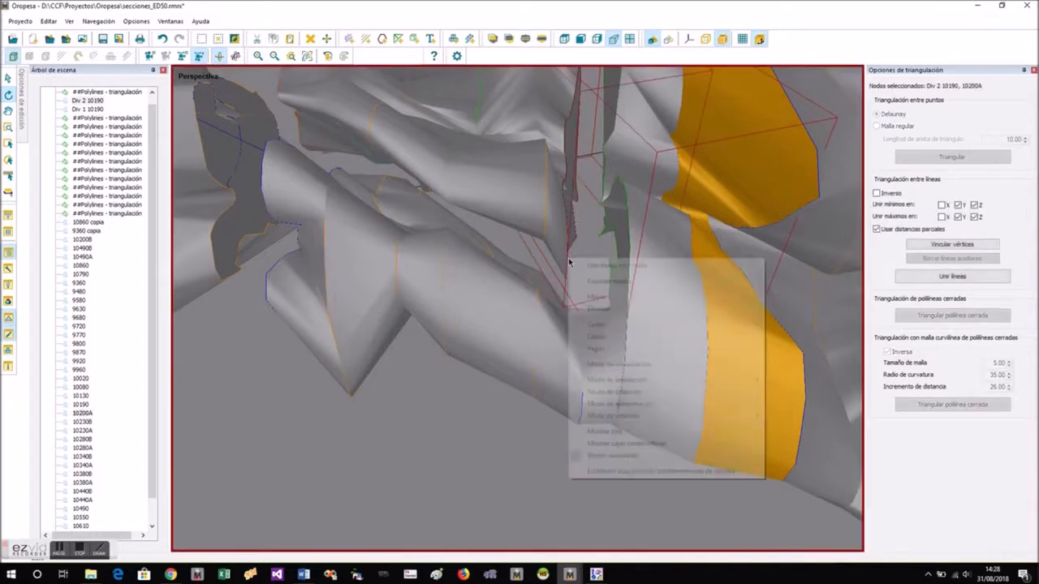
{"action": "left_click", "coordinate": [584, 263]}
- Join outlines 10490A and 10490 with a mesh to connect the A branch
{"action": "left_click_drag", "start_coordinate": [608, 292], "coordinate": [439, 283]}
{"action": "left_click_drag", "start_coordinate": [363, 258], "coordinate": [318, 225]}
{"action": "left_click", "coordinate": [316, 226]}
{"action": "left_click_drag", "start_coordinate": [337, 286], "coordinate": [318, 232]}
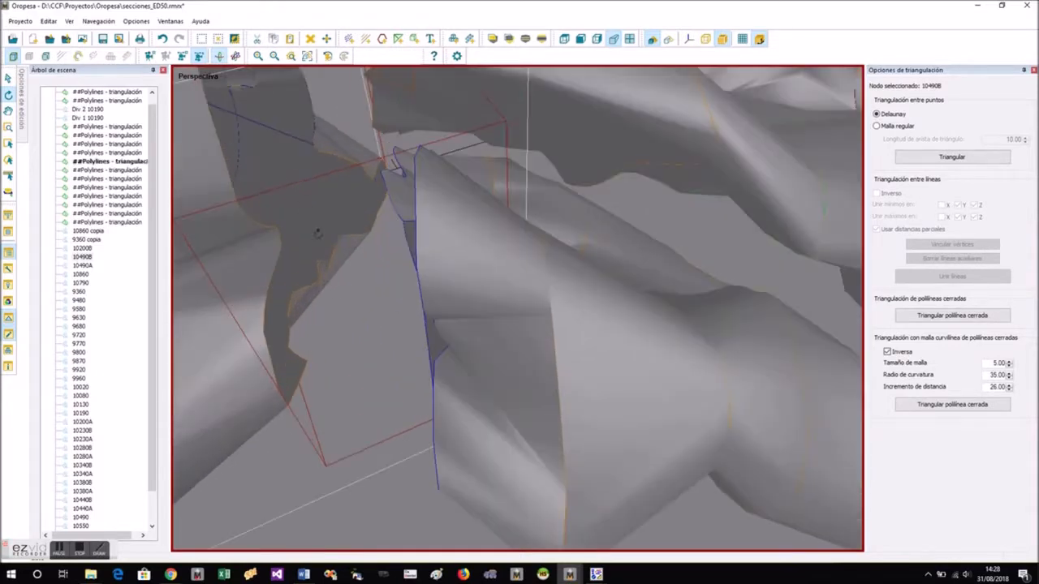
{"action": "left_click", "coordinate": [298, 138]}
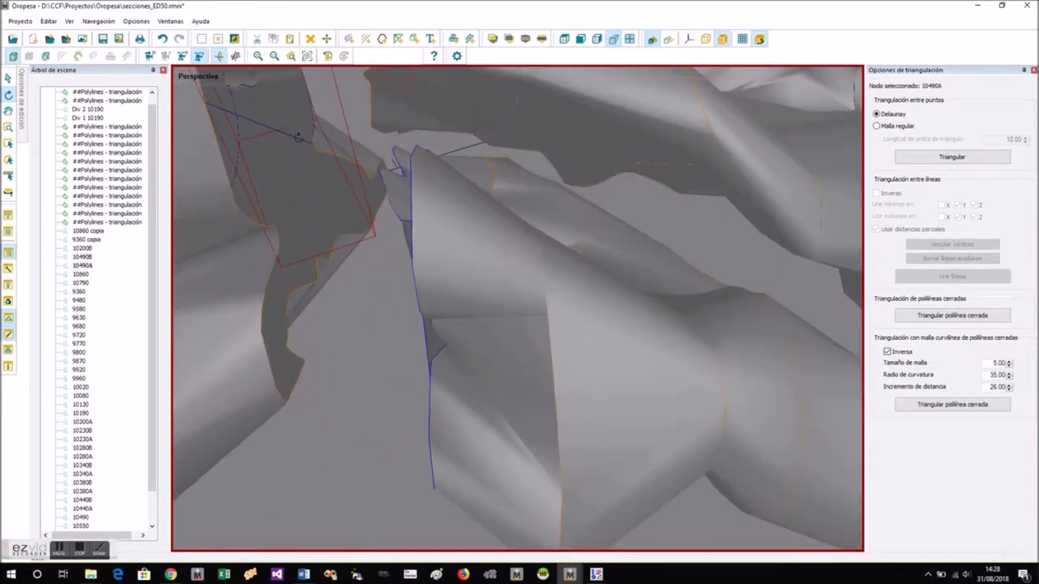
{"action": "left_click", "coordinate": [368, 116], "text": "ctrl"}
{"action": "right_click", "coordinate": [371, 119]}
{"action": "left_click", "coordinate": [418, 124]}
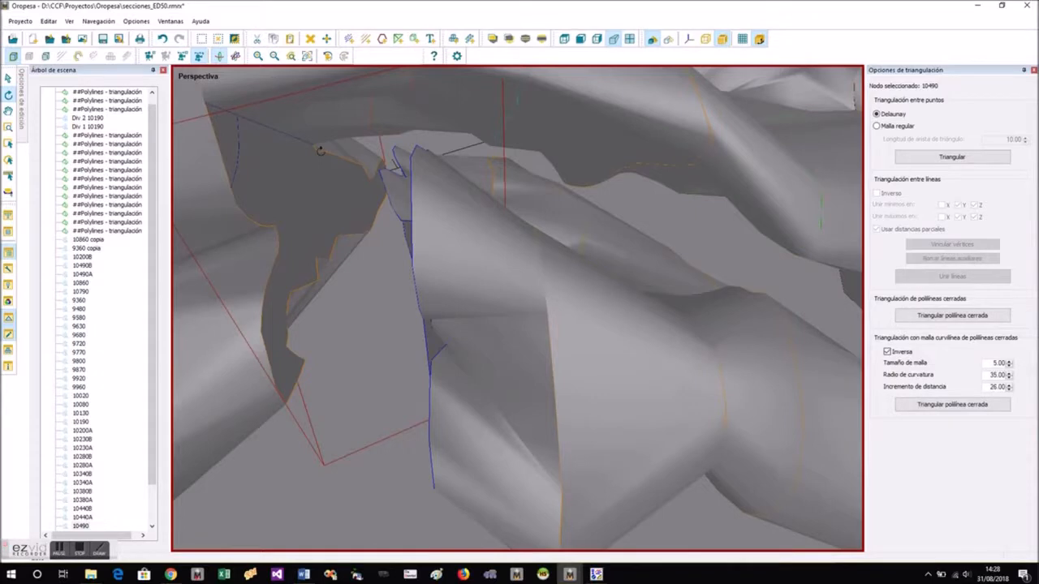
- Join outlines 10490 and 10490B with a mesh to connect the B branch
{"action": "left_click_drag", "start_coordinate": [320, 151], "coordinate": [340, 176]}
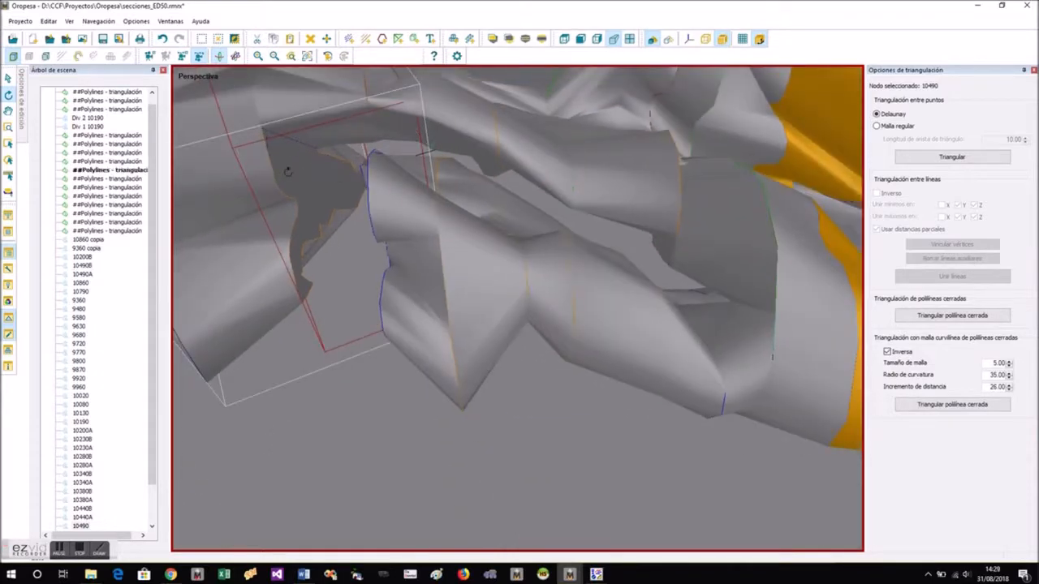
{"action": "left_click", "coordinate": [287, 194]}
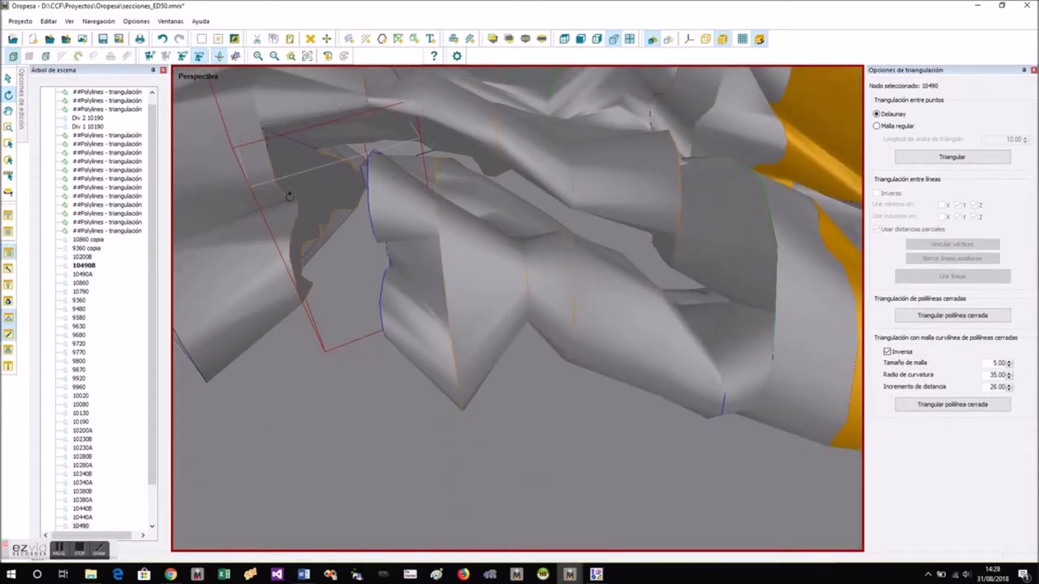
{"action": "left_click", "coordinate": [372, 230], "text": "ctrl"}
{"action": "right_click", "coordinate": [372, 231]}
{"action": "left_click", "coordinate": [383, 236]}
{"action": "mouse_move", "coordinate": [348, 348]}
{"action": "middle_mouse_down"}
{"action": "mouse_move", "coordinate": [359, 369]}
{"action": "mouse_move", "coordinate": [360, 348]}
{"action": "mouse_move", "coordinate": [344, 344]}
{"action": "middle_mouse_up"}
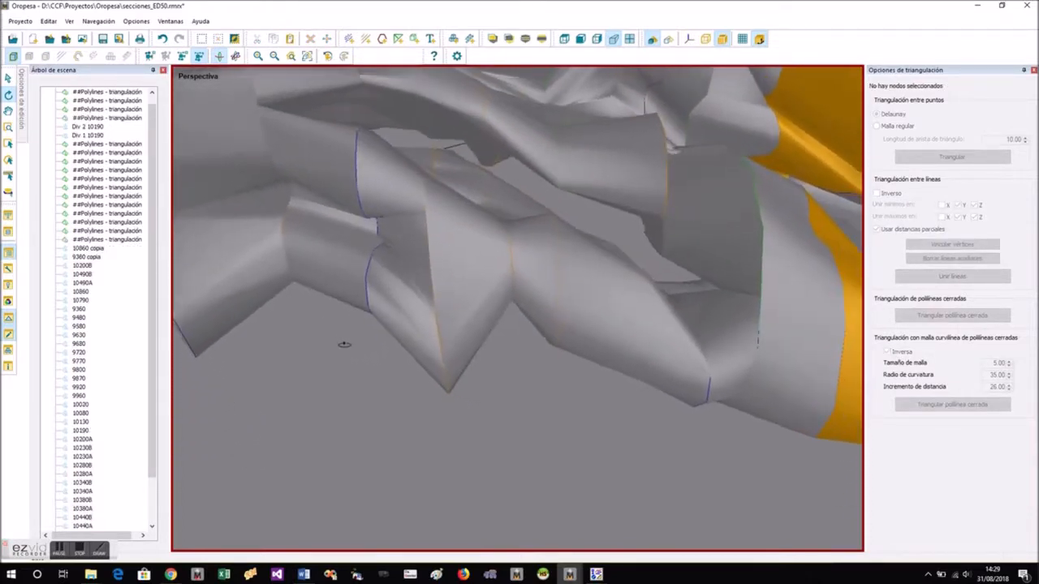
- Cap the open end outline 9360 copia with an inverse curvilinear mesh, using a curvature radius of 5.00
{"action": "scroll", "coordinate": [359, 341], "scroll_direction": "down", "scroll_amount": 10}
{"action": "middle_click_drag", "start_coordinate": [583, 467], "coordinate": [531, 426]}
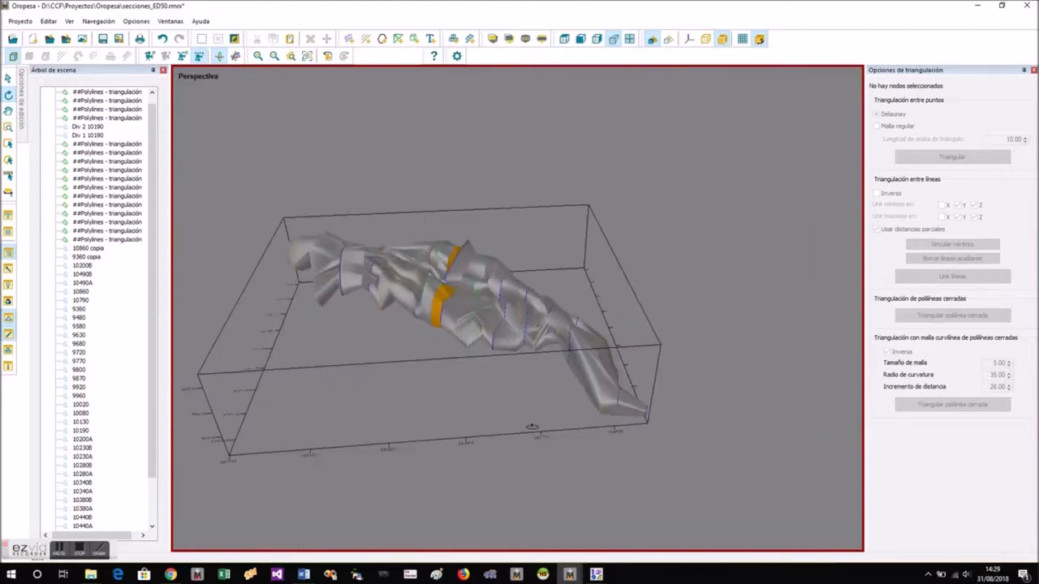
{"action": "scroll", "coordinate": [528, 426], "scroll_direction": "up", "scroll_amount": 3}
{"action": "scroll", "coordinate": [426, 418], "scroll_direction": "up", "scroll_amount": 8}
{"action": "middle_click_drag", "start_coordinate": [456, 370], "coordinate": [520, 365]}
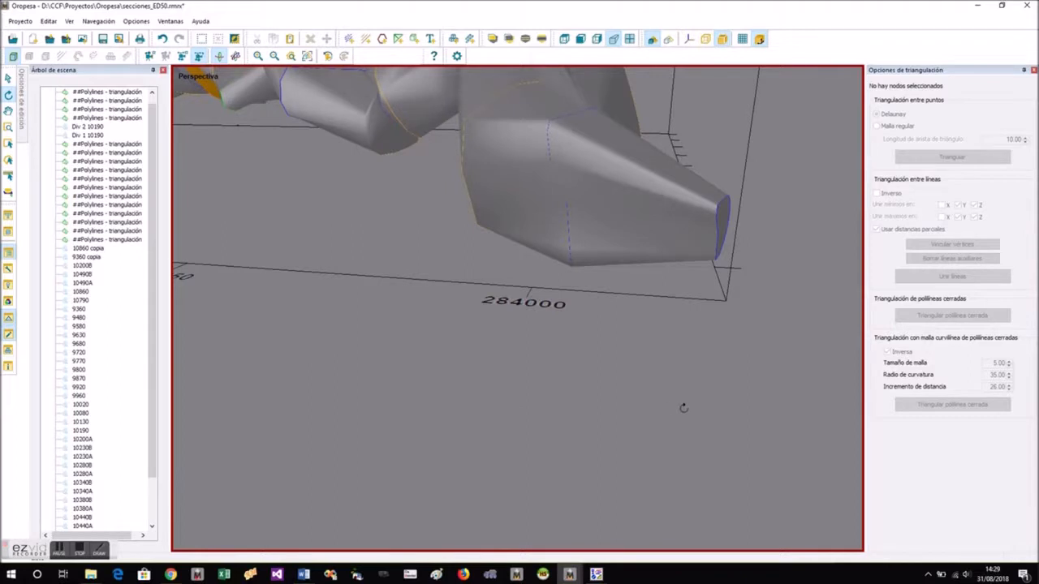
{"action": "middle_click_drag", "start_coordinate": [686, 410], "coordinate": [657, 433]}
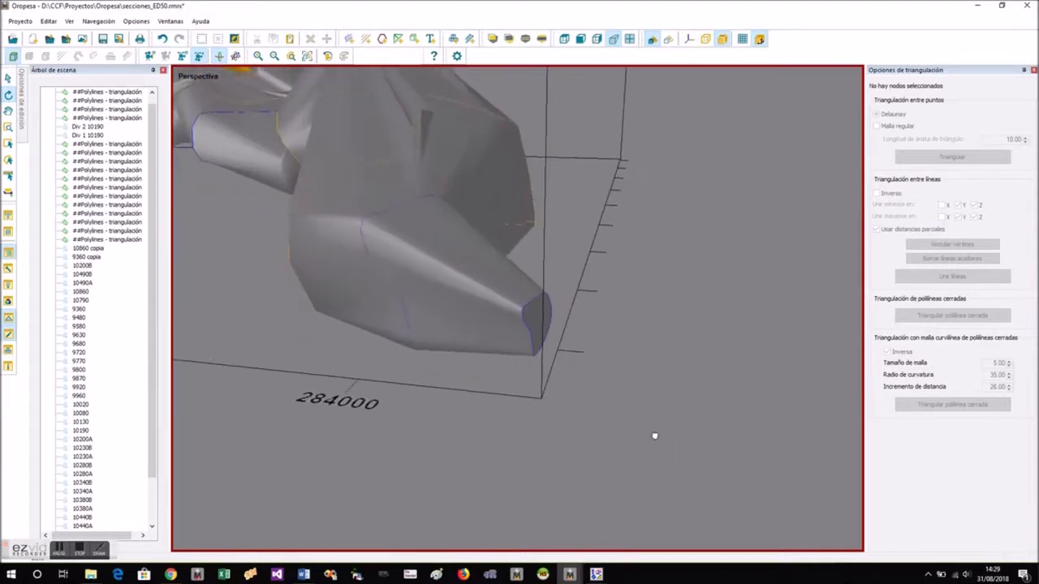
{"action": "left_click", "coordinate": [532, 300]}
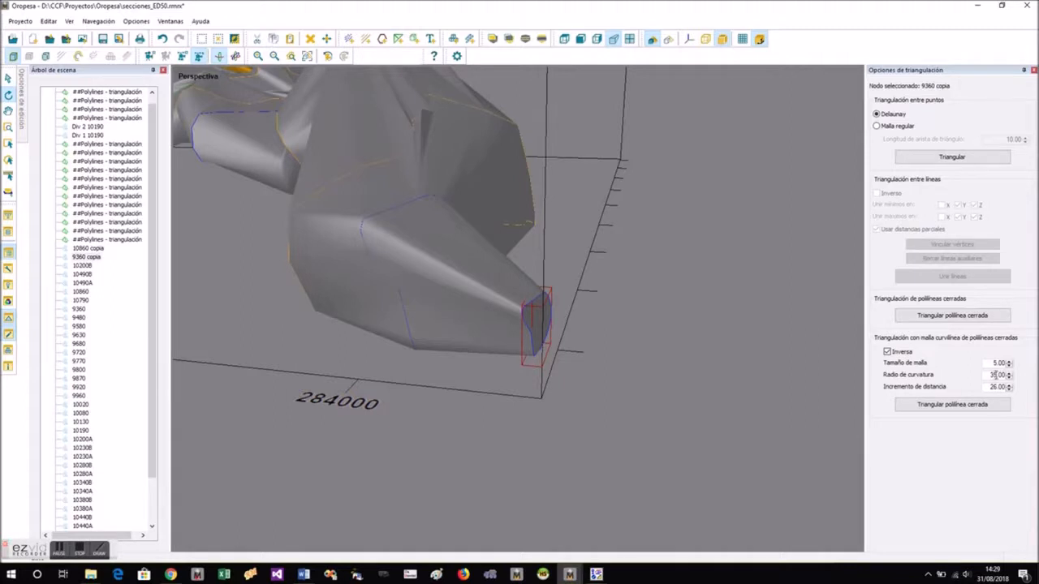
{"action": "double_click", "coordinate": [994, 375]}
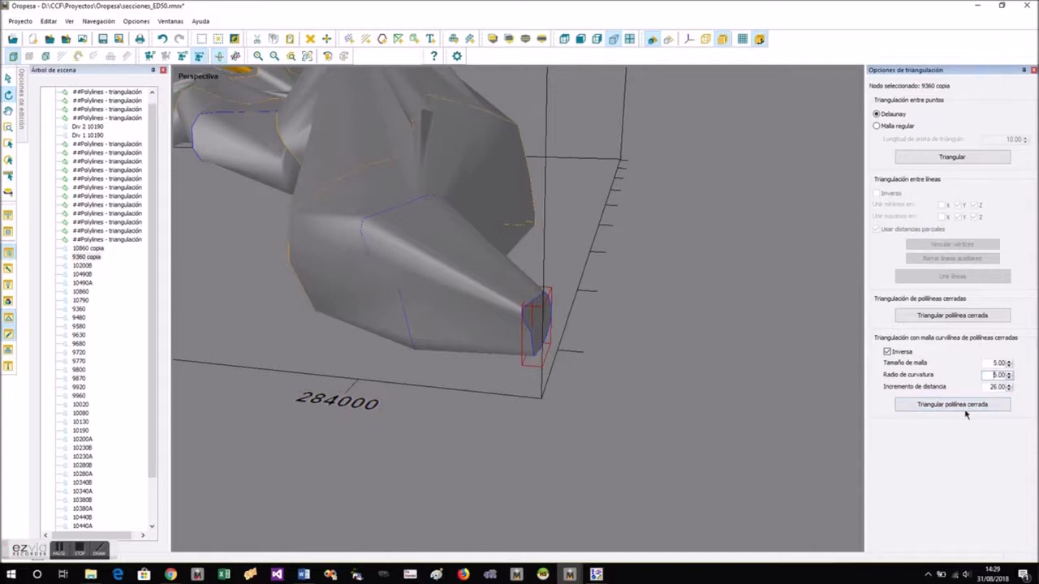
{"action": "left_click", "coordinate": [963, 404]}
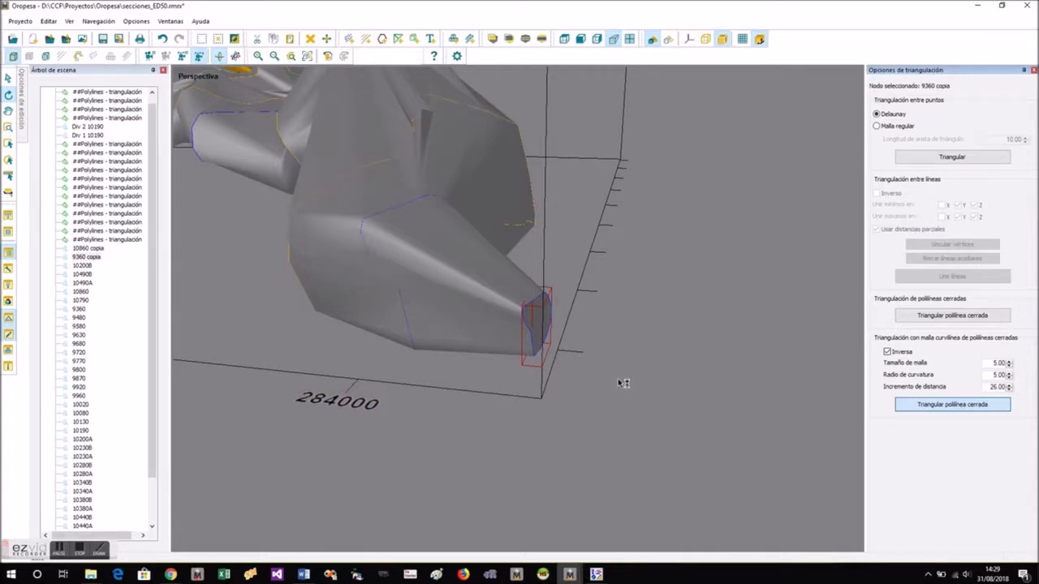
- Check the triangles of the new cap on outline 9360 copia in wireframe, and return to the shaded display
{"action": "mouse_move", "coordinate": [589, 359]}
{"action": "left_mouse_down"}
{"action": "mouse_move", "coordinate": [608, 348]}
{"action": "mouse_move", "coordinate": [576, 360]}
{"action": "left_mouse_up"}
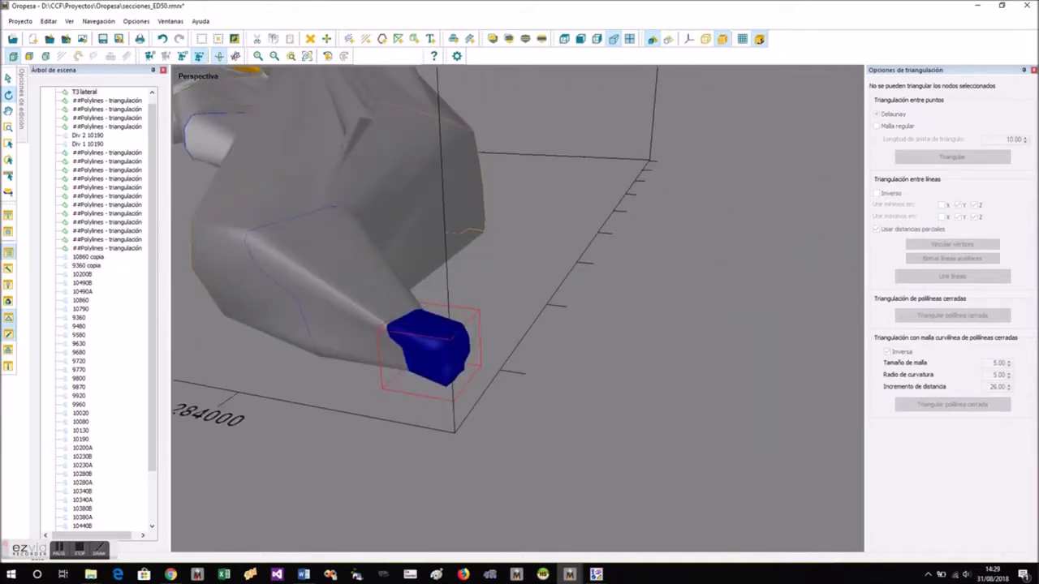
{"action": "scroll", "coordinate": [403, 350], "scroll_direction": "up", "scroll_amount": 5}
{"action": "scroll", "coordinate": [403, 350], "scroll_direction": "down", "scroll_amount": 4}
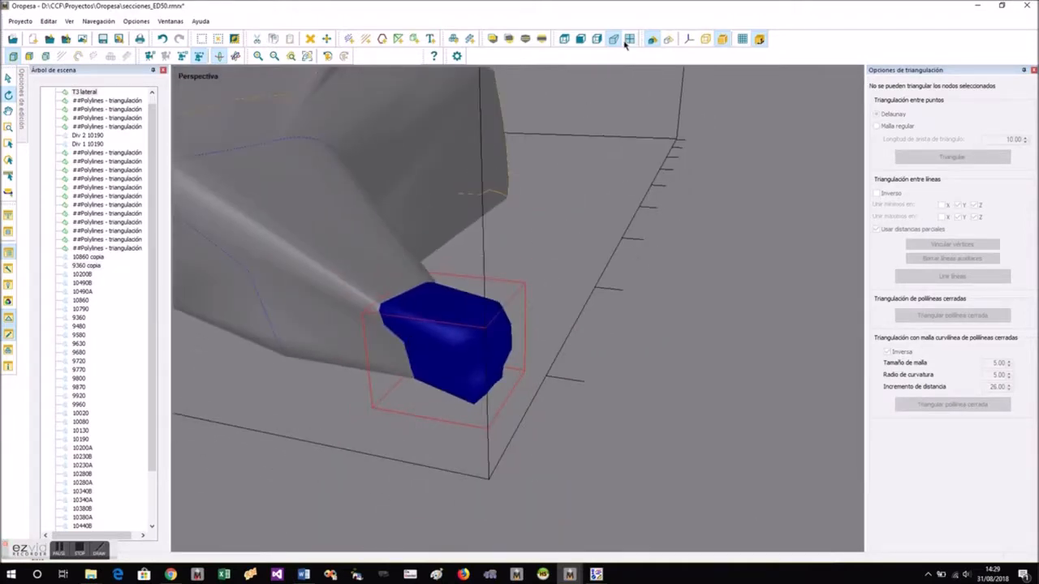
{"action": "left_click", "coordinate": [668, 40]}
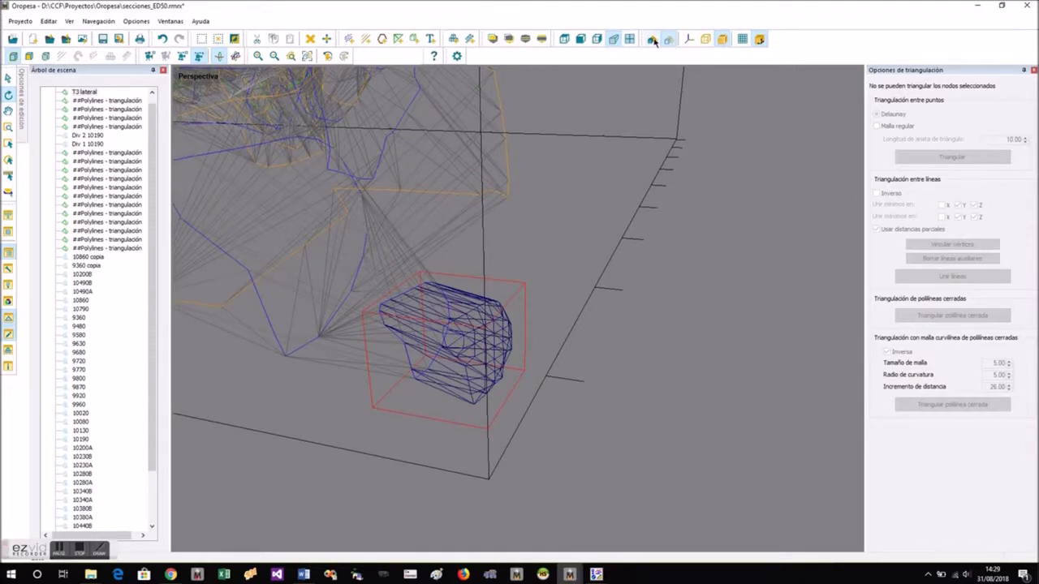
{"action": "left_click", "coordinate": [652, 39]}
{"action": "left_click_drag", "start_coordinate": [532, 378], "coordinate": [553, 373]}
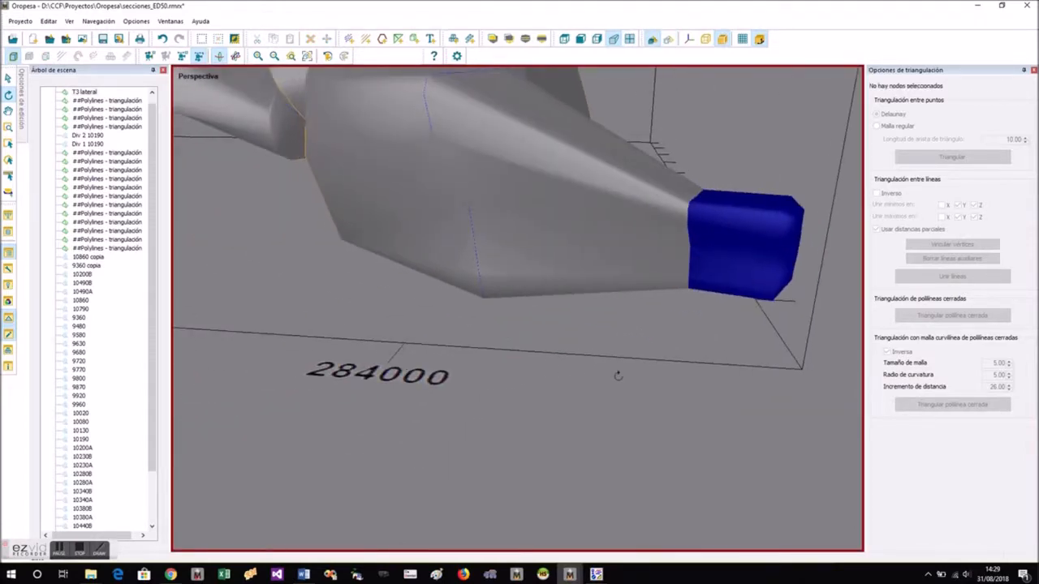
- Move the outer end vertices of the cap on outline 9360 copia inward to shorten it, and return to whole-object selection
{"action": "right_click", "coordinate": [703, 372]}
{"action": "left_click_drag", "start_coordinate": [568, 335], "coordinate": [452, 350]}
{"action": "left_click", "coordinate": [568, 243]}
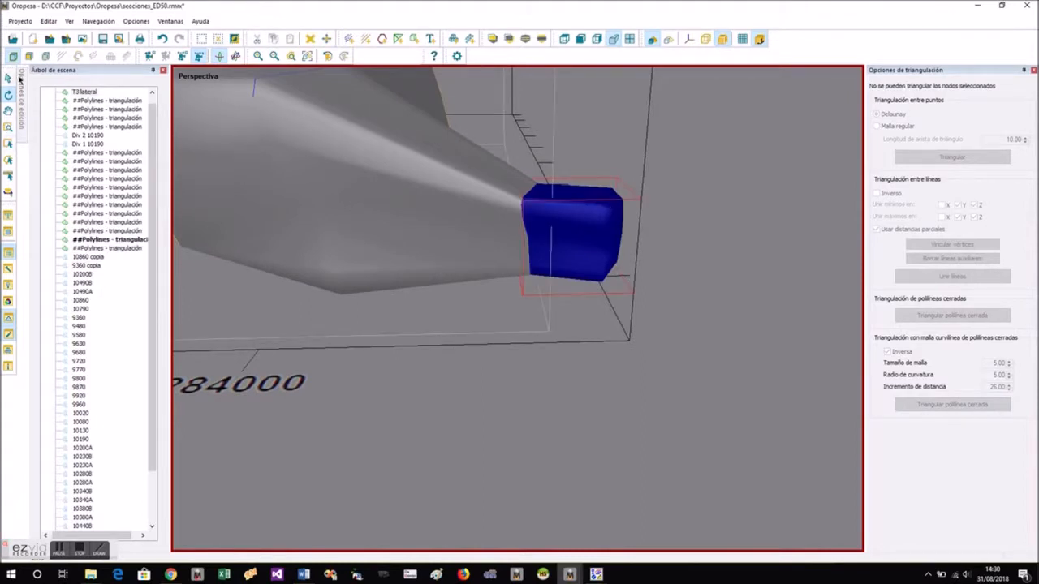
{"action": "left_click", "coordinate": [8, 144]}
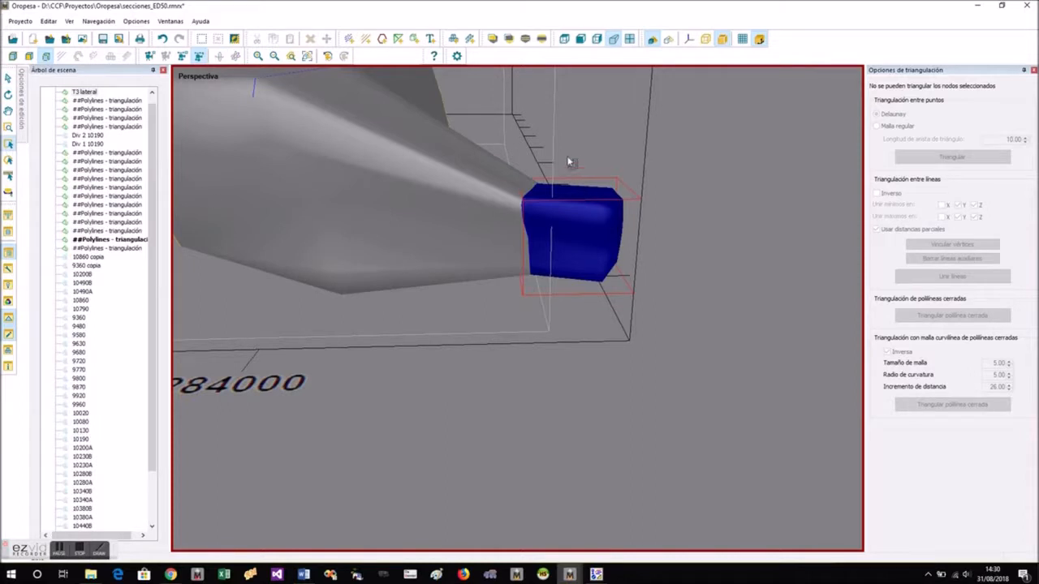
{"action": "left_click_drag", "start_coordinate": [570, 154], "coordinate": [643, 310]}
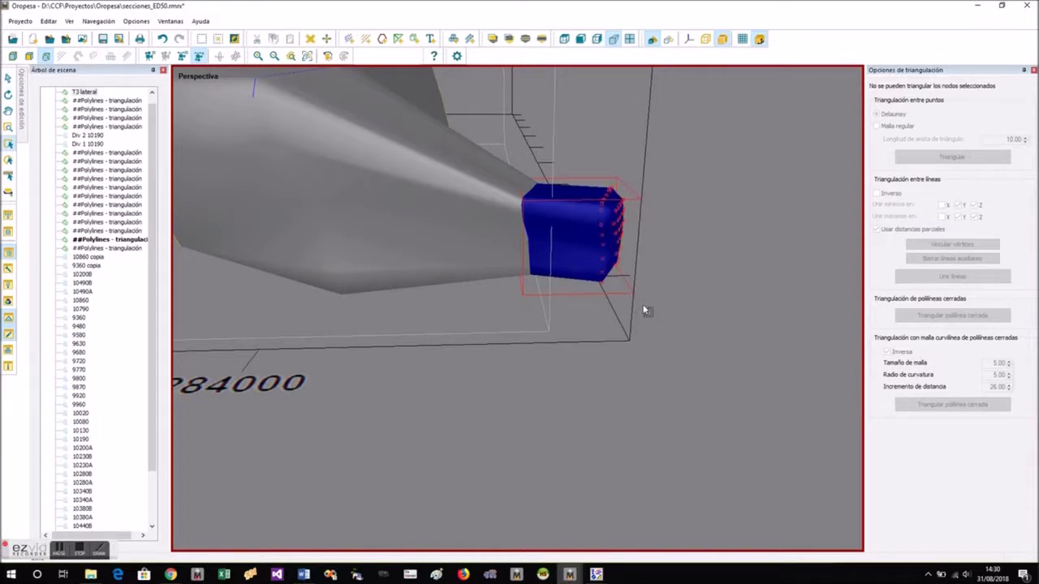
{"action": "right_click", "coordinate": [621, 258]}
{"action": "left_click", "coordinate": [640, 258]}
{"action": "left_click_drag", "start_coordinate": [639, 260], "coordinate": [633, 260]}
{"action": "key", "text": "Escape"}
{"action": "right_click", "coordinate": [627, 376]}
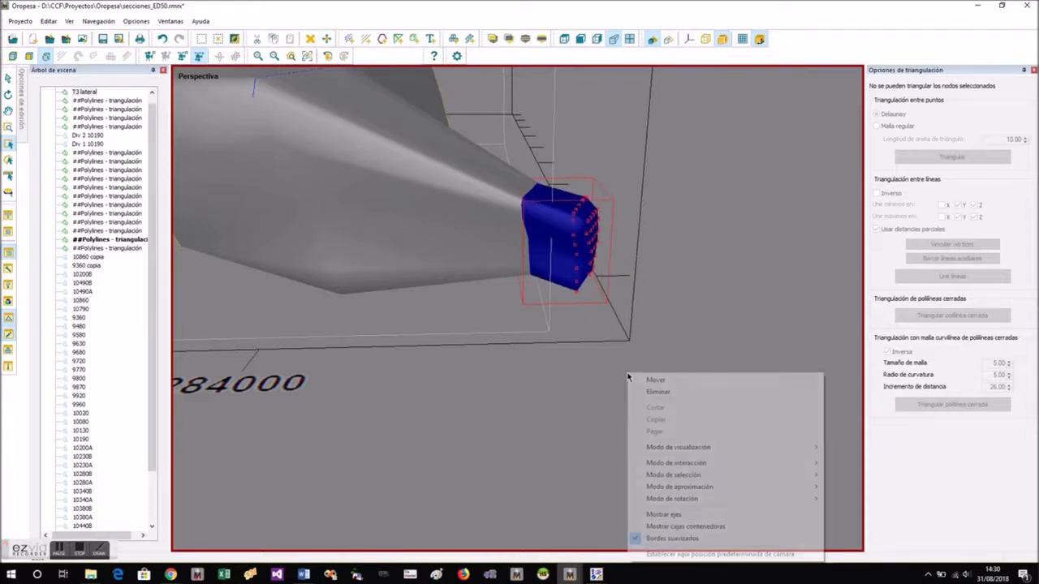
{"action": "left_click", "coordinate": [13, 57]}
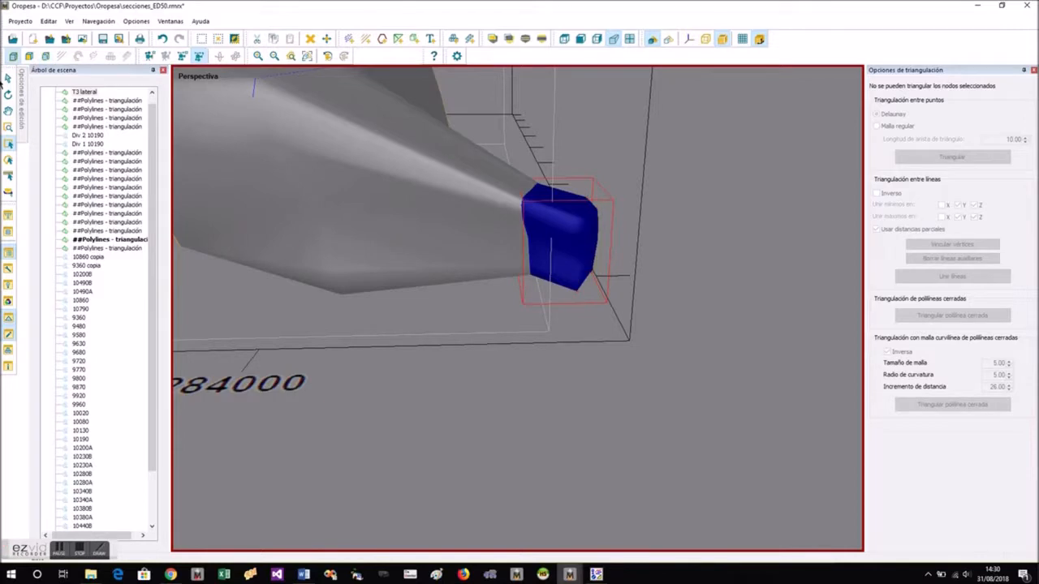
{"action": "left_click", "coordinate": [8, 95]}
- Select outline 10860 copia at the body's opposite open end and set the curvature radius to 15.00
{"action": "left_click_drag", "start_coordinate": [478, 398], "coordinate": [543, 400]}
{"action": "scroll", "coordinate": [568, 409], "scroll_direction": "down", "scroll_amount": 10}
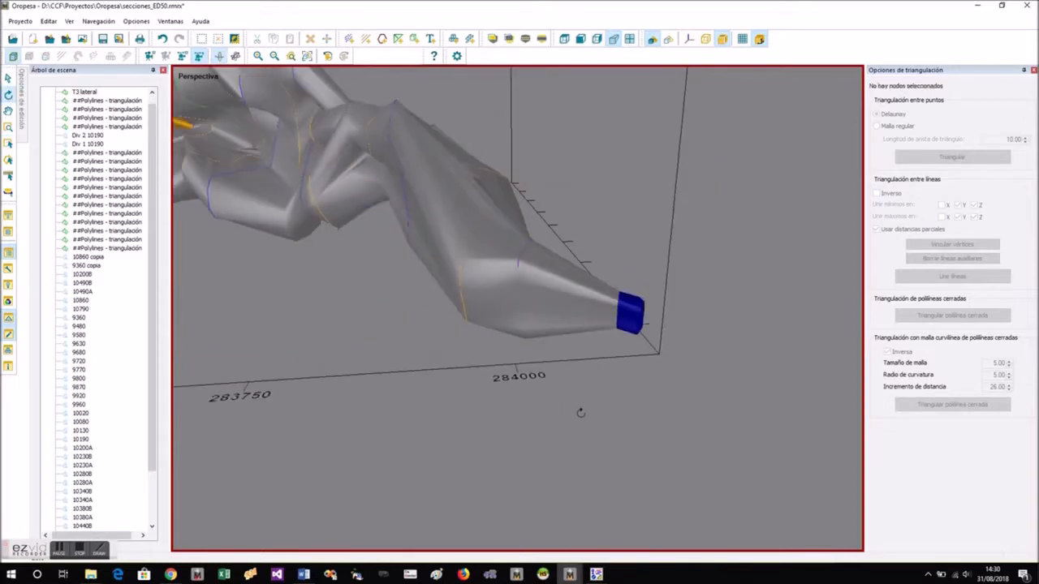
{"action": "left_click_drag", "start_coordinate": [345, 361], "coordinate": [451, 356]}
{"action": "scroll", "coordinate": [395, 349], "scroll_direction": "up", "scroll_amount": 5}
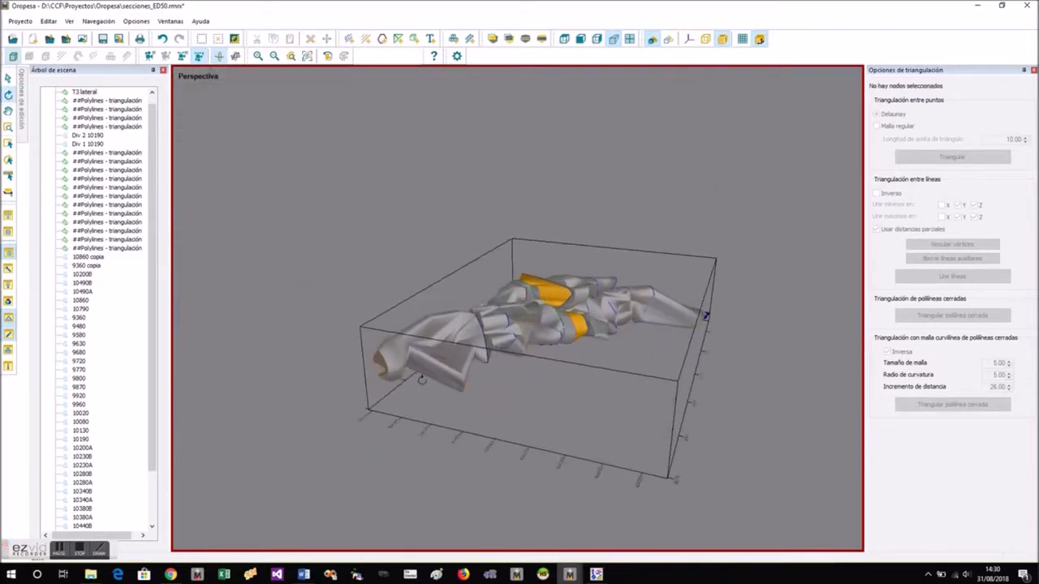
{"action": "left_click", "coordinate": [395, 349]}
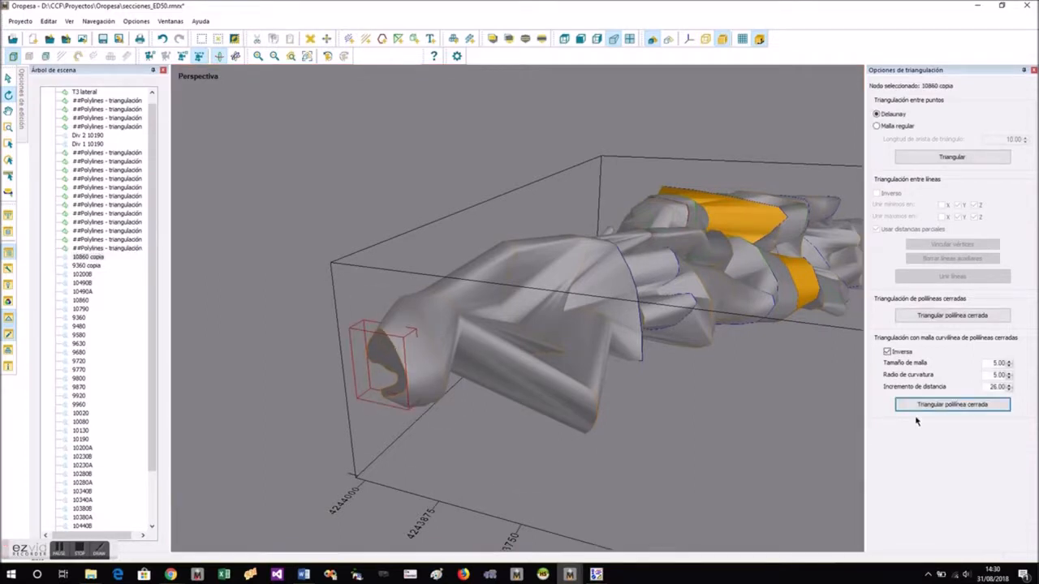
{"action": "left_click", "coordinate": [987, 374]}
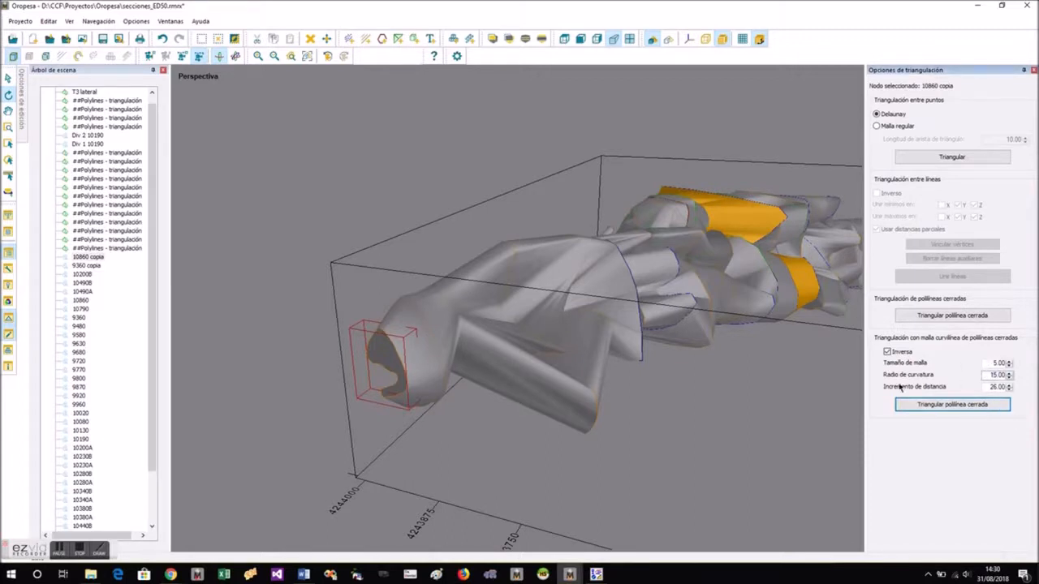
- Try capping outline 10860 copia with the inverse option off, undo that mesh and re-enable the option
{"action": "left_click", "coordinate": [906, 354]}
{"action": "left_click", "coordinate": [982, 403]}
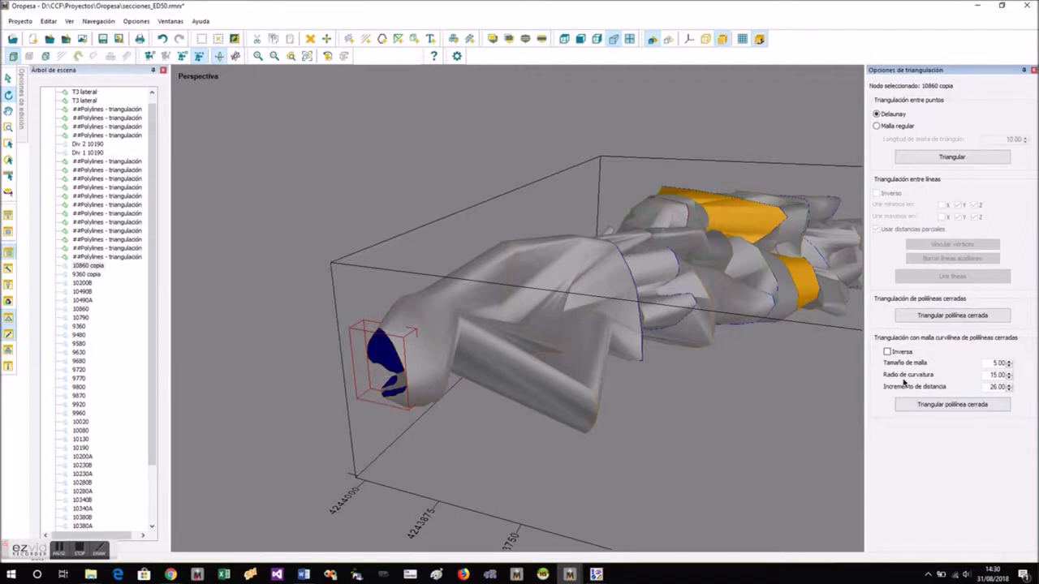
{"action": "left_click", "coordinate": [161, 38]}
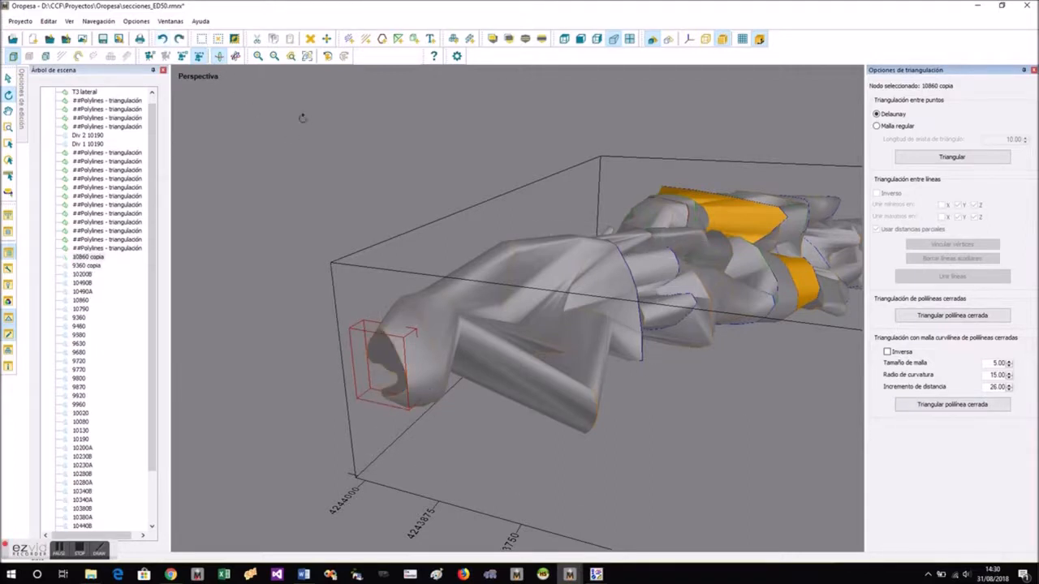
{"action": "left_click", "coordinate": [902, 351]}
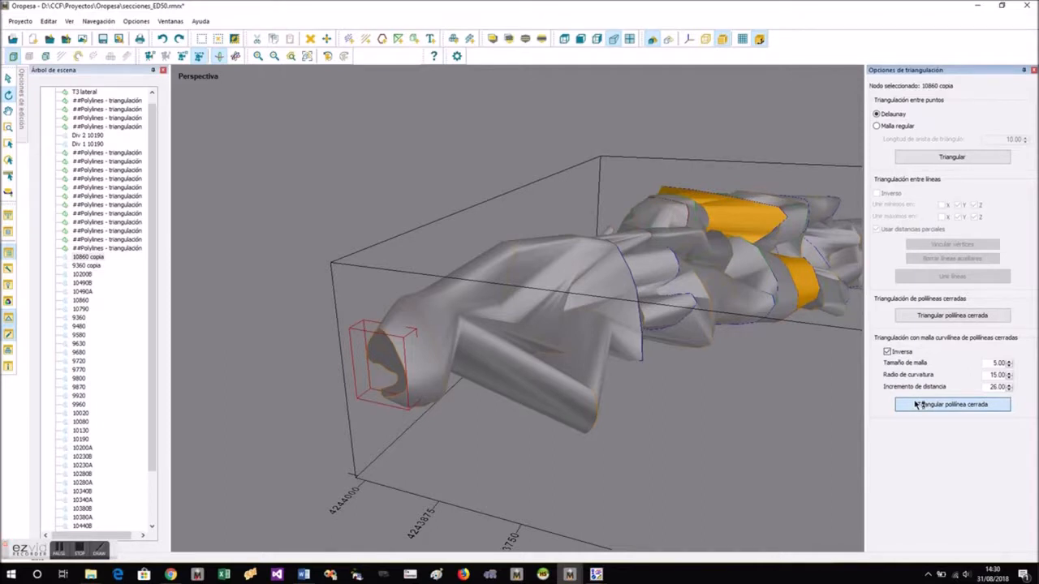
- Cap outline 10860 copia with an inverse curvilinear mesh, using a curvature radius of 15.00
{"action": "left_click", "coordinate": [916, 404]}
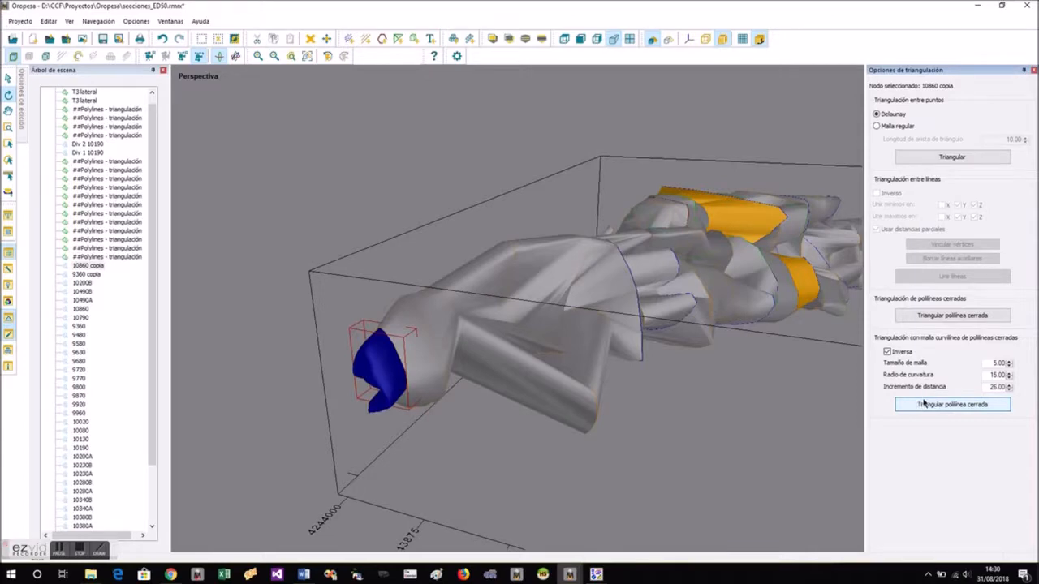
{"action": "scroll", "coordinate": [402, 371], "scroll_direction": "up", "scroll_amount": 5}
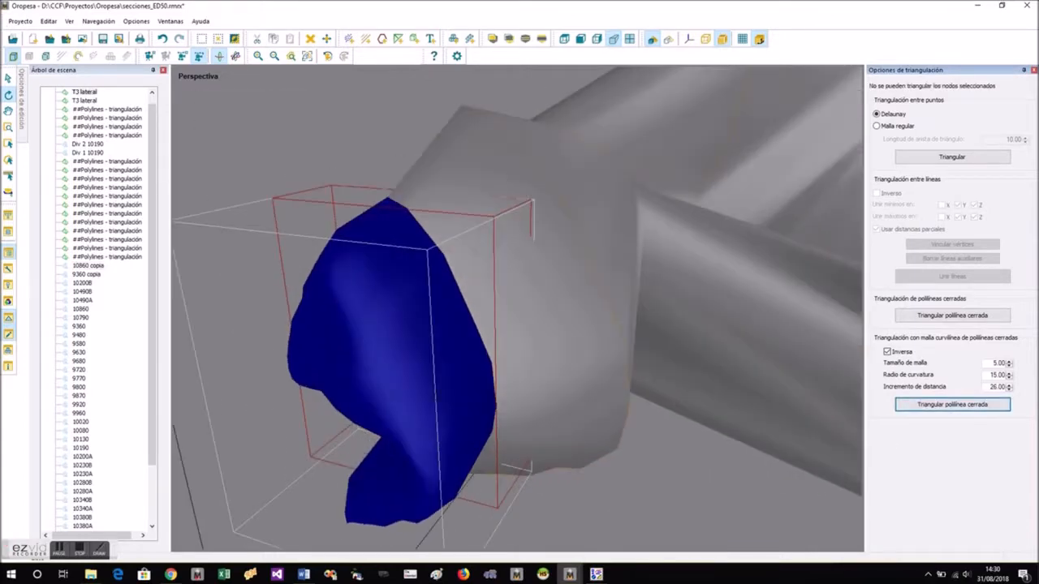
{"action": "left_click_drag", "start_coordinate": [407, 373], "coordinate": [428, 382]}
{"action": "scroll", "coordinate": [540, 389], "scroll_direction": "down", "scroll_amount": 7}
- Examine the cap on outline 10860 copia and its fit to the body, in both wireframe and shaded display
{"action": "left_click_drag", "start_coordinate": [582, 408], "coordinate": [762, 254]}
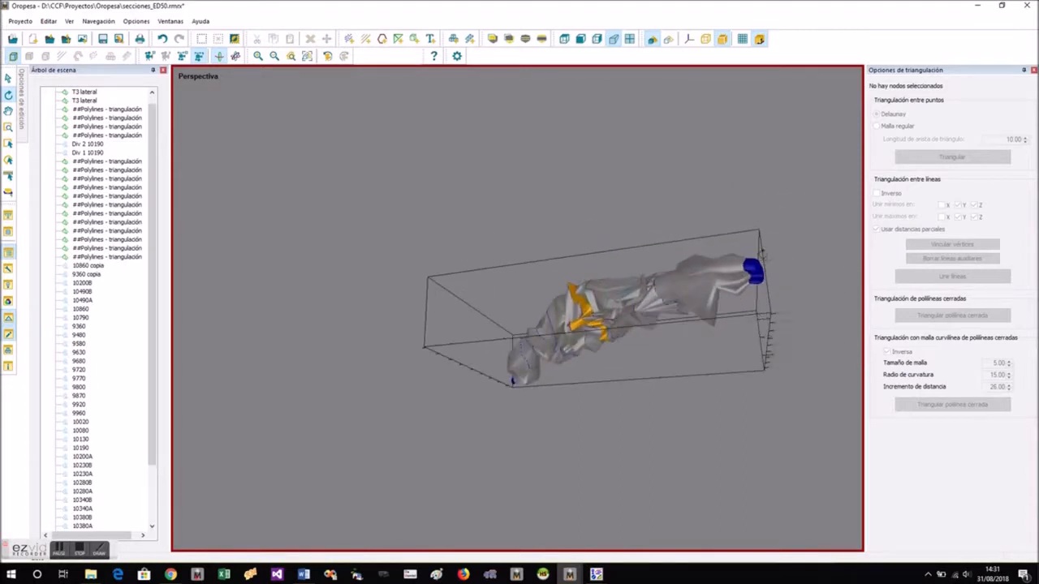
{"action": "scroll", "coordinate": [762, 254], "scroll_direction": "up", "scroll_amount": 8}
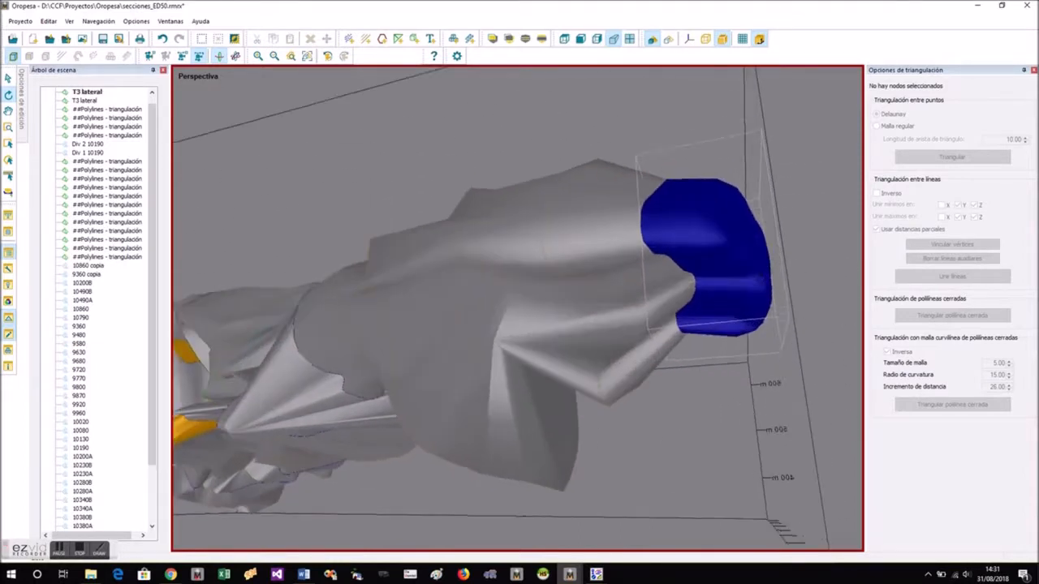
{"action": "scroll", "coordinate": [757, 257], "scroll_direction": "up", "scroll_amount": 2}
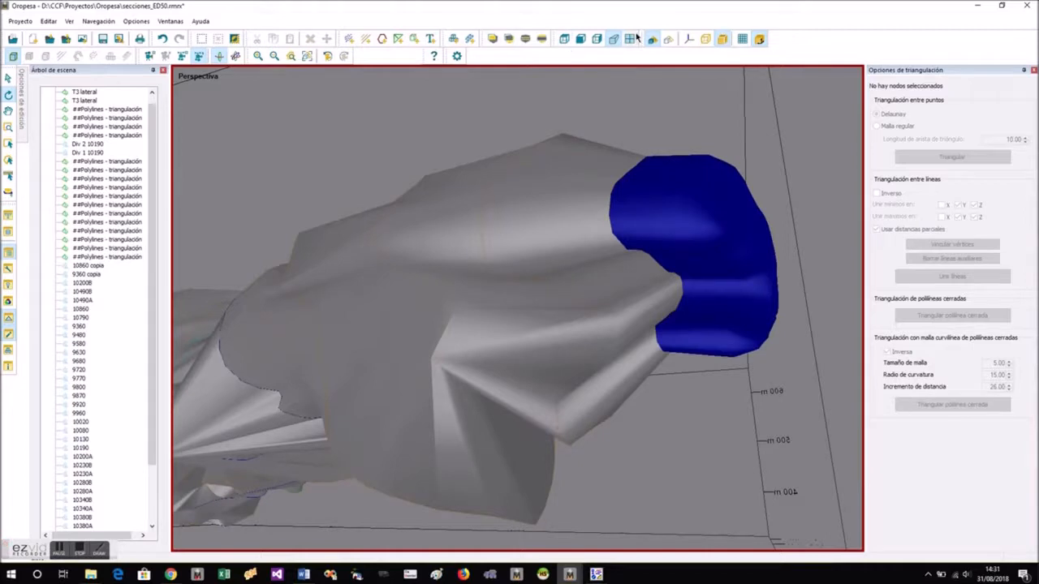
{"action": "left_click", "coordinate": [667, 39]}
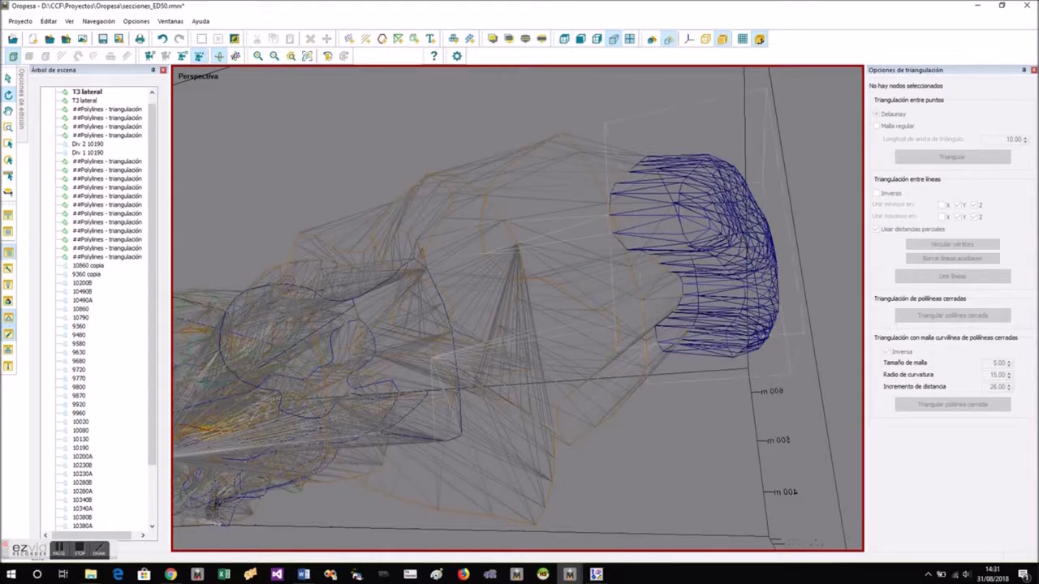
{"action": "left_click", "coordinate": [668, 39]}
{"action": "left_click_drag", "start_coordinate": [682, 437], "coordinate": [400, 414]}
{"action": "left_click", "coordinate": [570, 348]}
{"action": "left_click_drag", "start_coordinate": [569, 348], "coordinate": [543, 383]}
{"action": "left_click", "coordinate": [565, 256]}
{"action": "left_click", "coordinate": [626, 254], "text": "ctrl"}
{"action": "left_click", "coordinate": [575, 248], "text": "ctrl"}
{"action": "left_click", "coordinate": [611, 255], "text": "ctrl"}
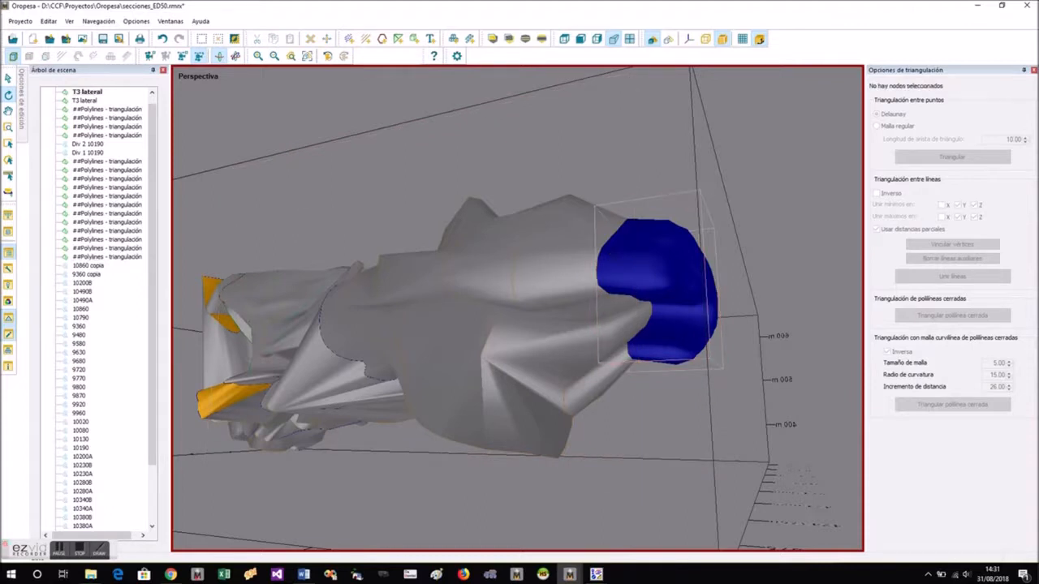
- Merge the new end cap with the adjoining body mesh into one node
{"action": "left_click", "coordinate": [564, 255]}
{"action": "left_click", "coordinate": [623, 255]}
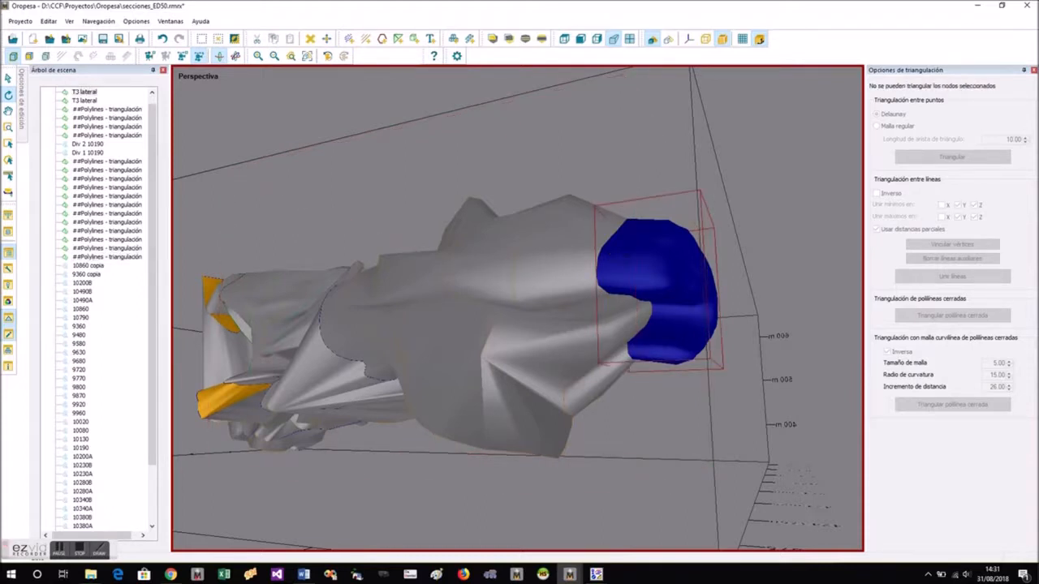
{"action": "left_click", "coordinate": [568, 257], "text": "ctrl"}
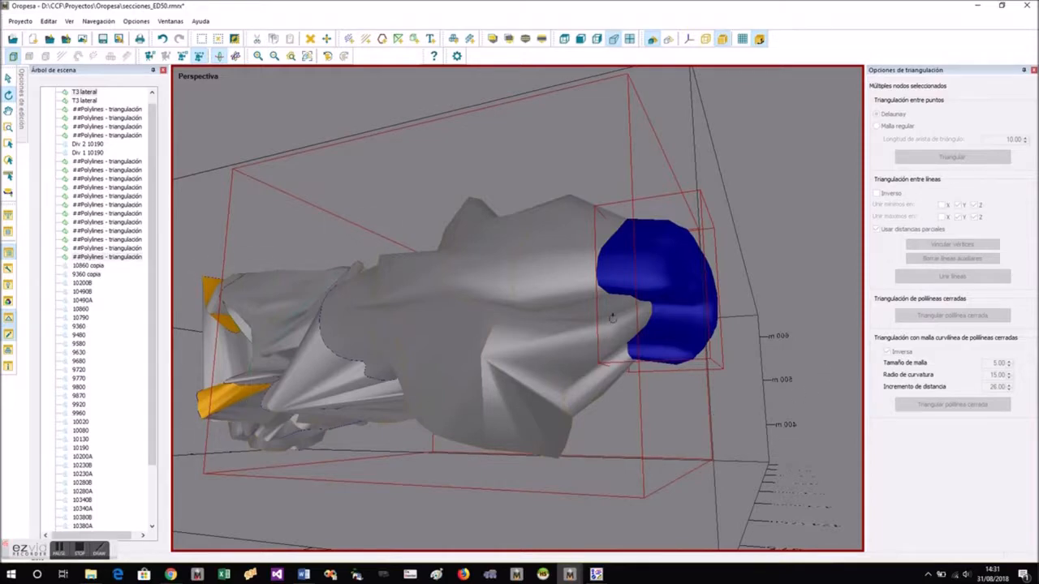
{"action": "right_click", "coordinate": [629, 276]}
{"action": "left_click", "coordinate": [637, 282]}
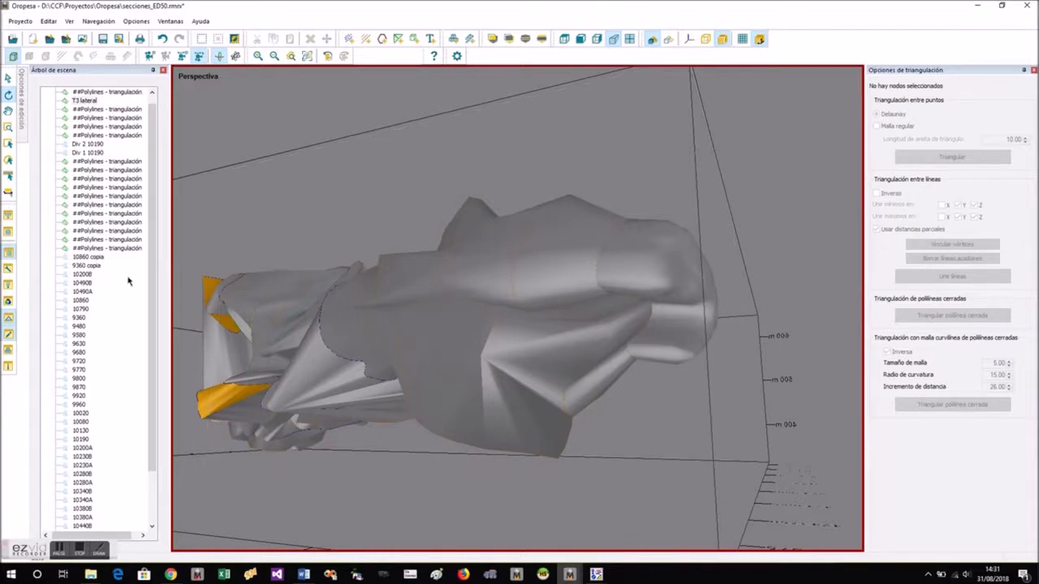
- Hide all the section outlines in the scene tree, from 10860 copia through 10190A
{"action": "left_click", "coordinate": [89, 258]}
{"action": "scroll", "coordinate": [141, 444], "scroll_direction": "down", "scroll_amount": 2}
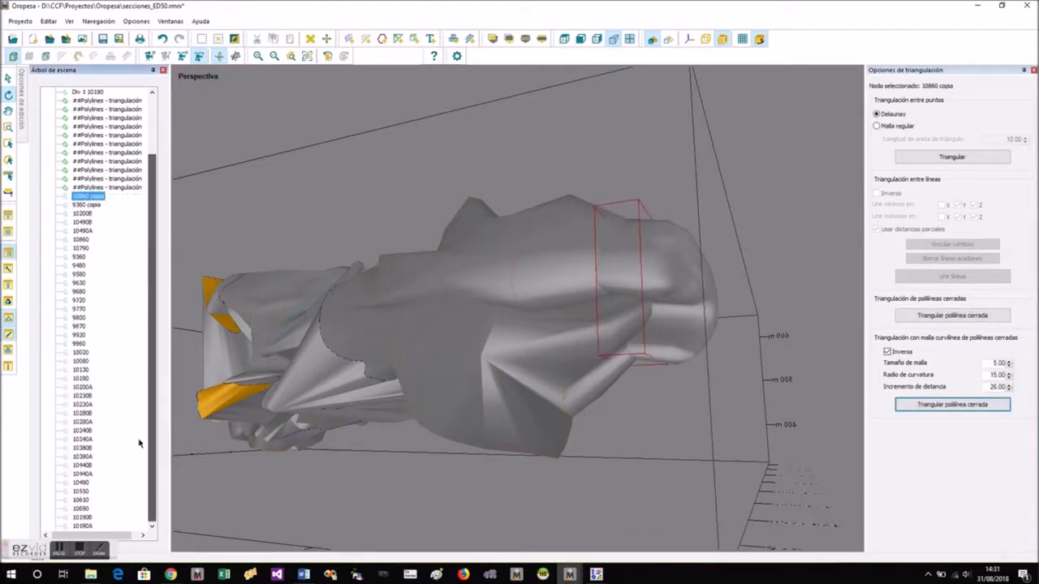
{"action": "left_click", "coordinate": [82, 528], "text": "ctrl"}
{"action": "left_click", "coordinate": [81, 195], "text": "shift"}
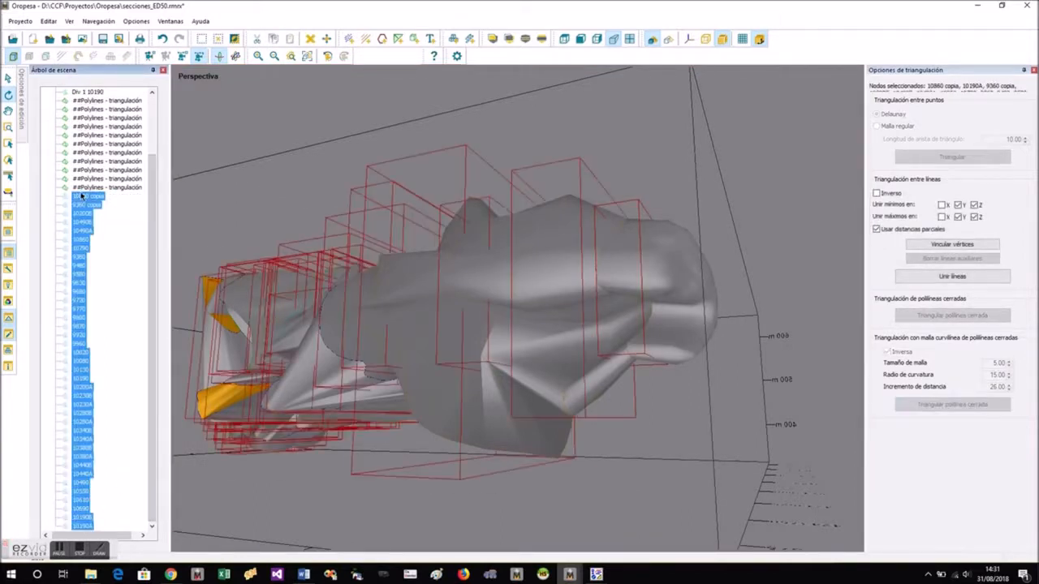
{"action": "right_click", "coordinate": [79, 199]}
{"action": "left_click", "coordinate": [103, 230]}
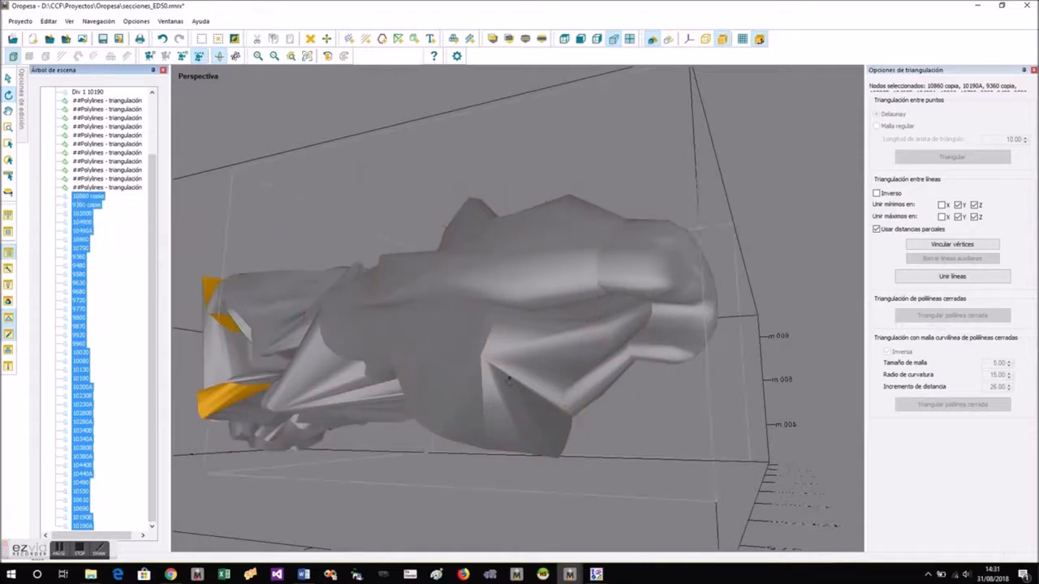
- Unify the smoothing groups of the mesh that now includes the end cap
{"action": "right_click", "coordinate": [612, 249]}
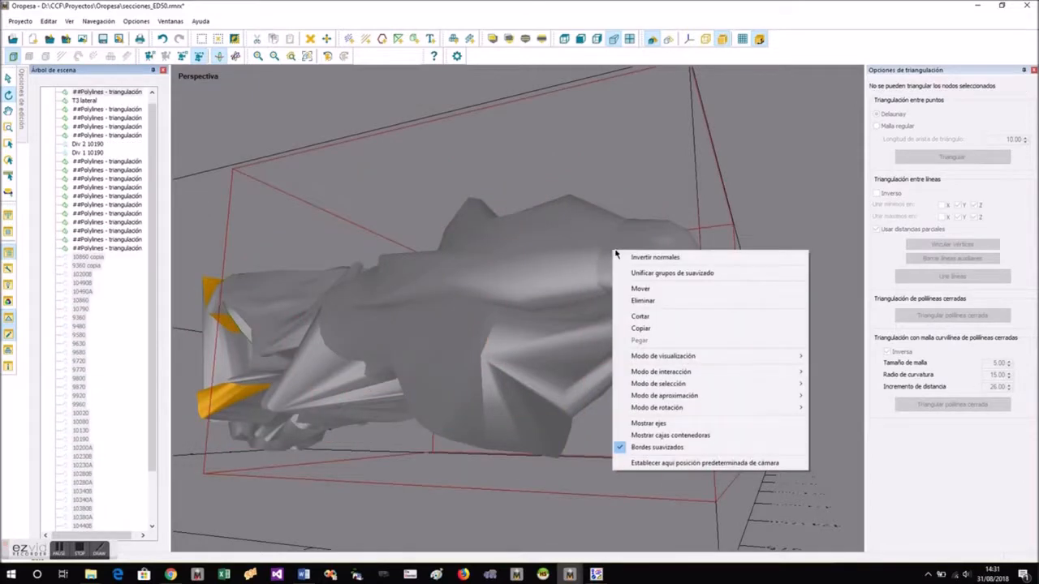
{"action": "left_click", "coordinate": [640, 274]}
- Merge the triangulation meshes listed between Div 1 10190 and 10860 copia into one node
{"action": "left_click_drag", "start_coordinate": [542, 324], "coordinate": [744, 419]}
{"action": "left_click_drag", "start_coordinate": [418, 445], "coordinate": [660, 387]}
{"action": "scroll", "coordinate": [723, 389], "scroll_direction": "down", "scroll_amount": 5}
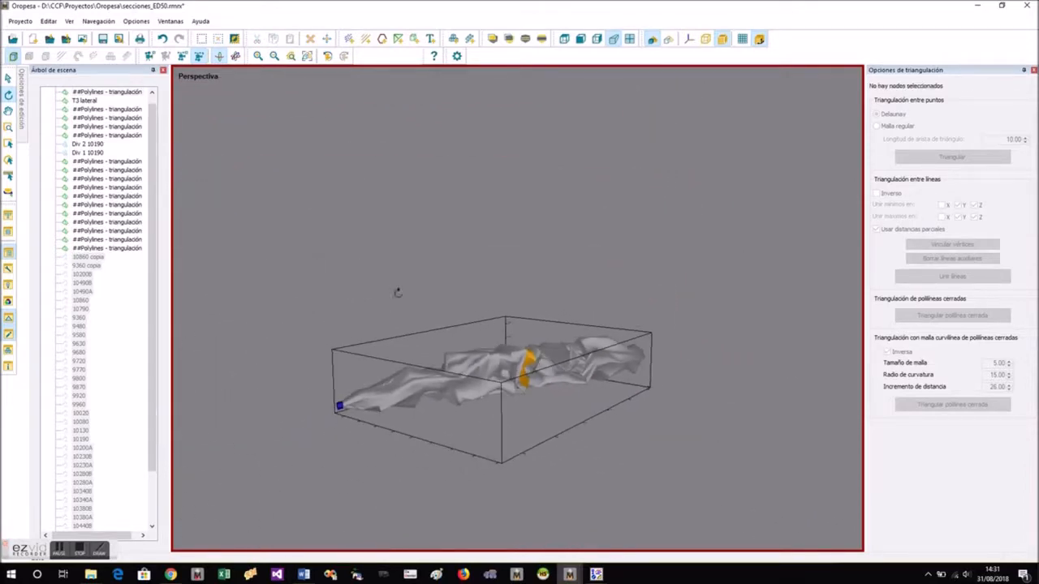
{"action": "left_click", "coordinate": [133, 250]}
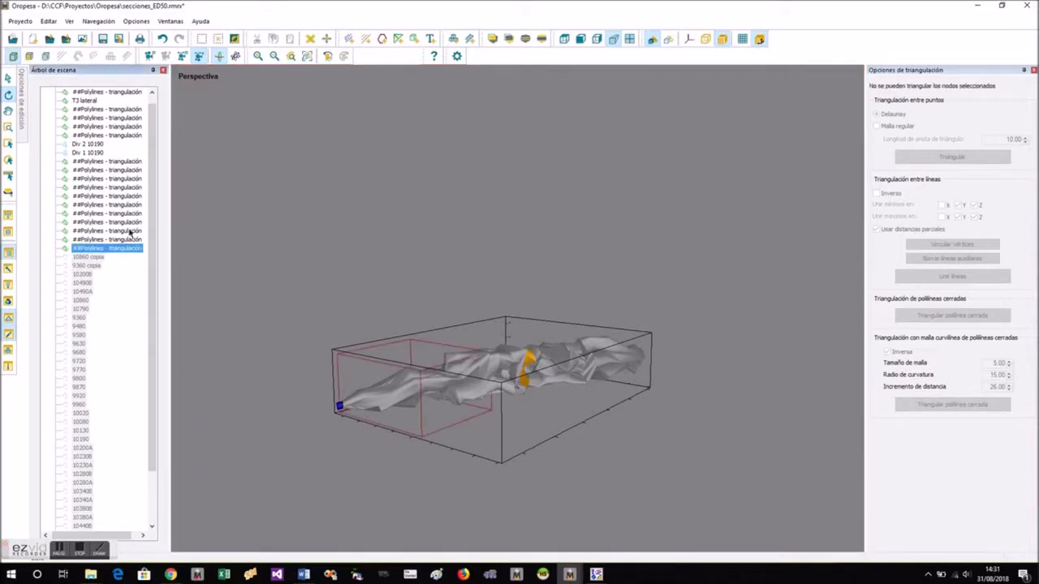
{"action": "left_click", "coordinate": [120, 162], "text": "ctrl"}
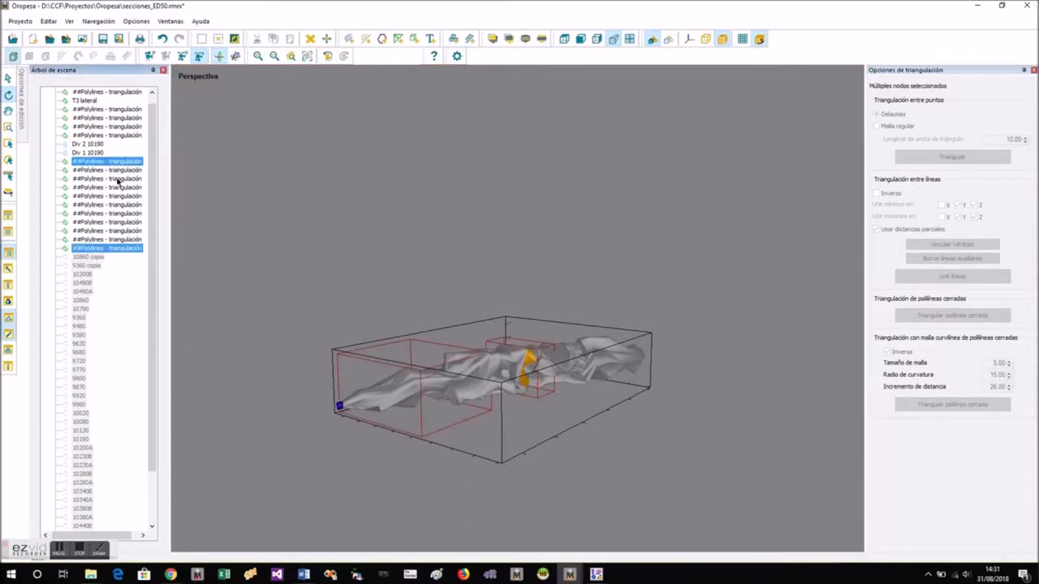
{"action": "left_click", "coordinate": [116, 250], "text": "shift"}
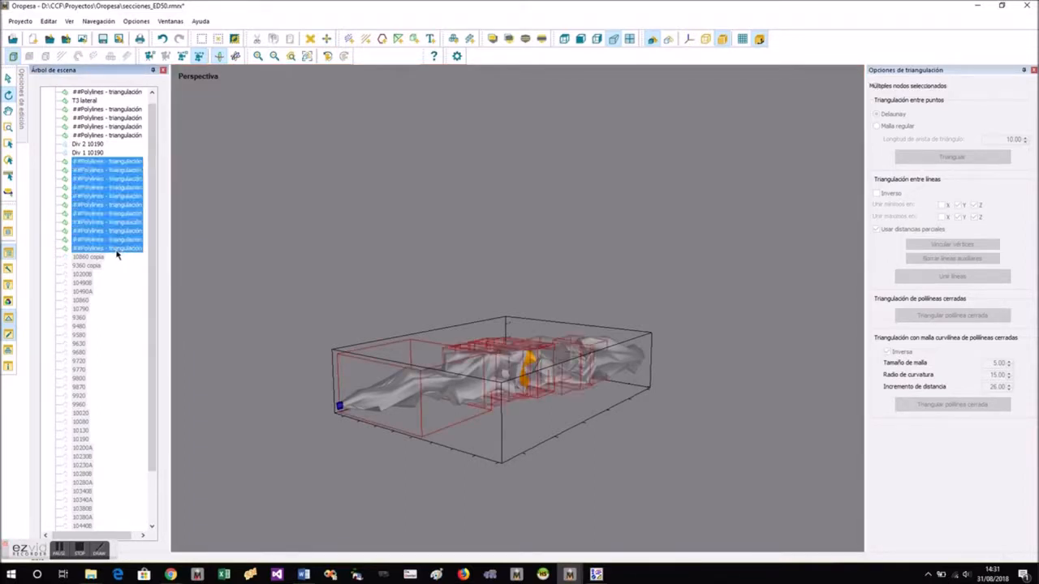
{"action": "right_click", "coordinate": [529, 351]}
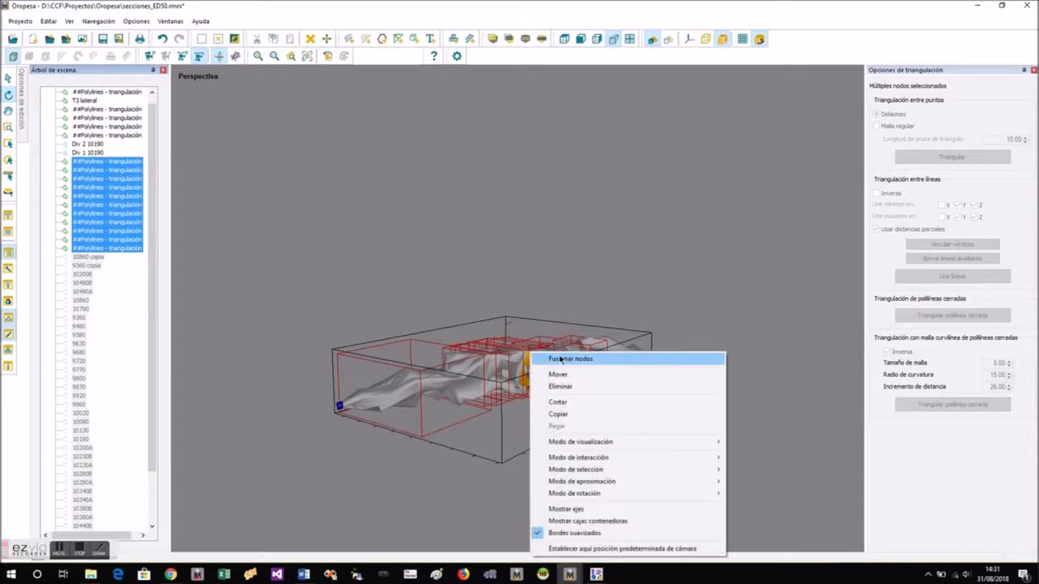
{"action": "left_click", "coordinate": [557, 357]}
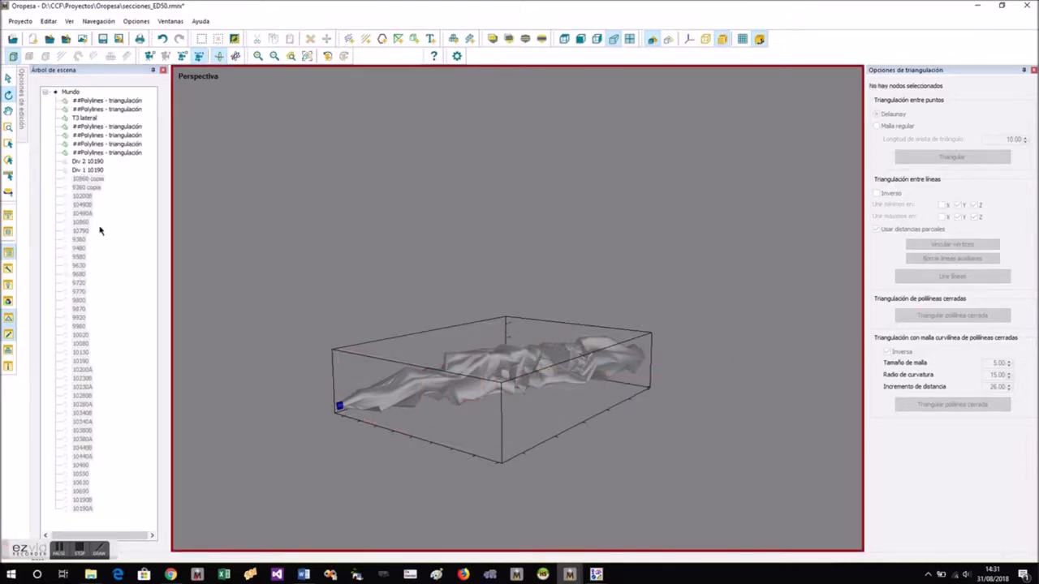
- Merge all remaining triangulation meshes, including T3 lateral, into a single body mesh
{"action": "left_click", "coordinate": [102, 154]}
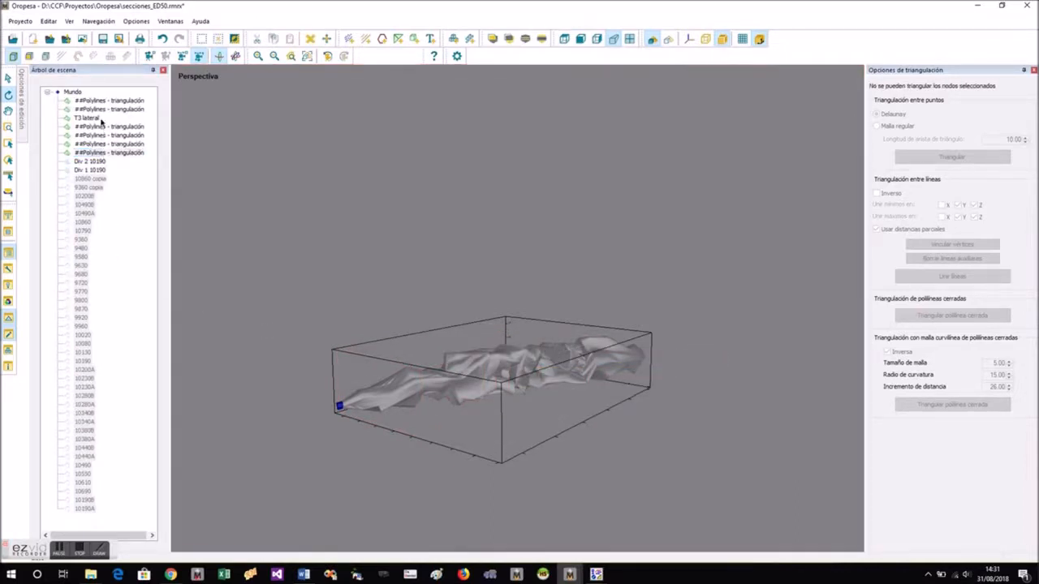
{"action": "left_click", "coordinate": [103, 101], "text": "ctrl"}
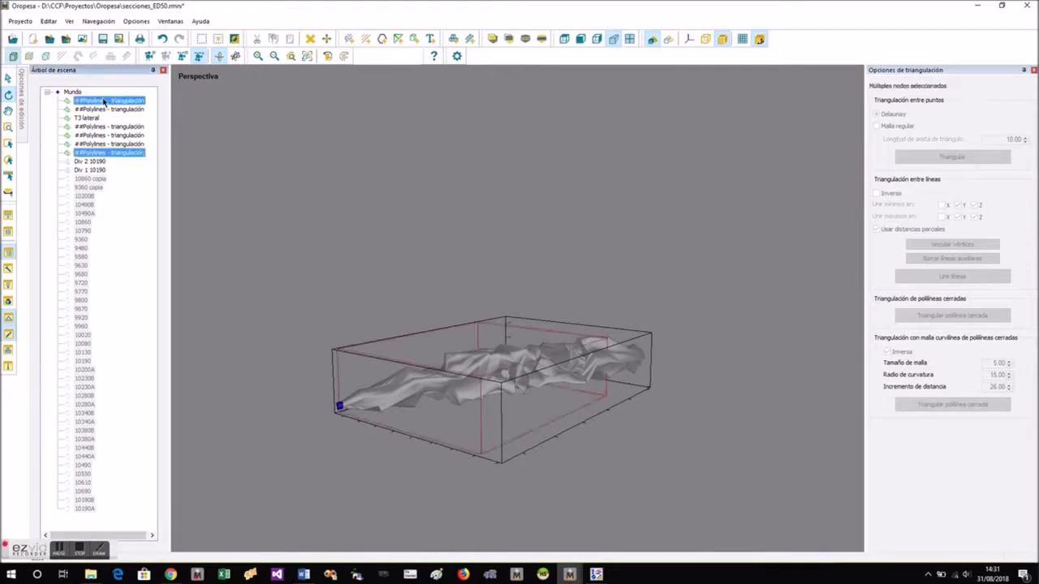
{"action": "left_click", "coordinate": [103, 154], "text": "shift"}
{"action": "right_click", "coordinate": [104, 154]}
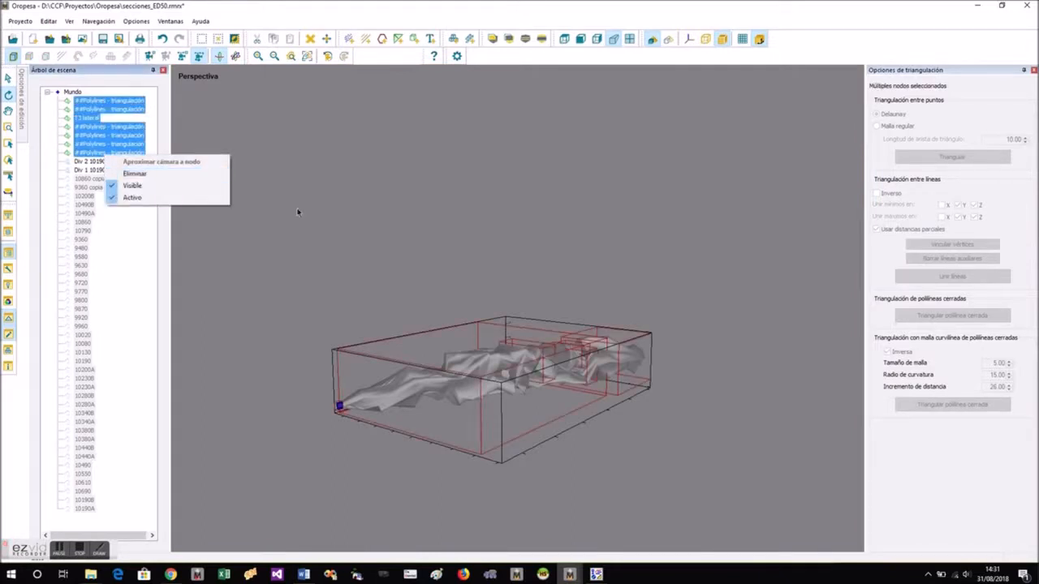
{"action": "right_click", "coordinate": [478, 379]}
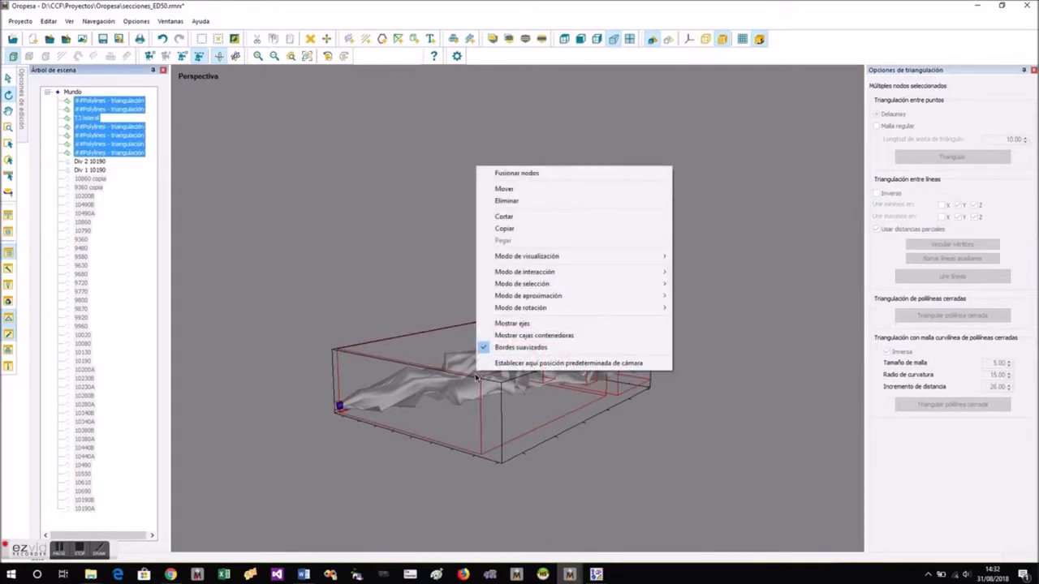
{"action": "left_click", "coordinate": [525, 171]}
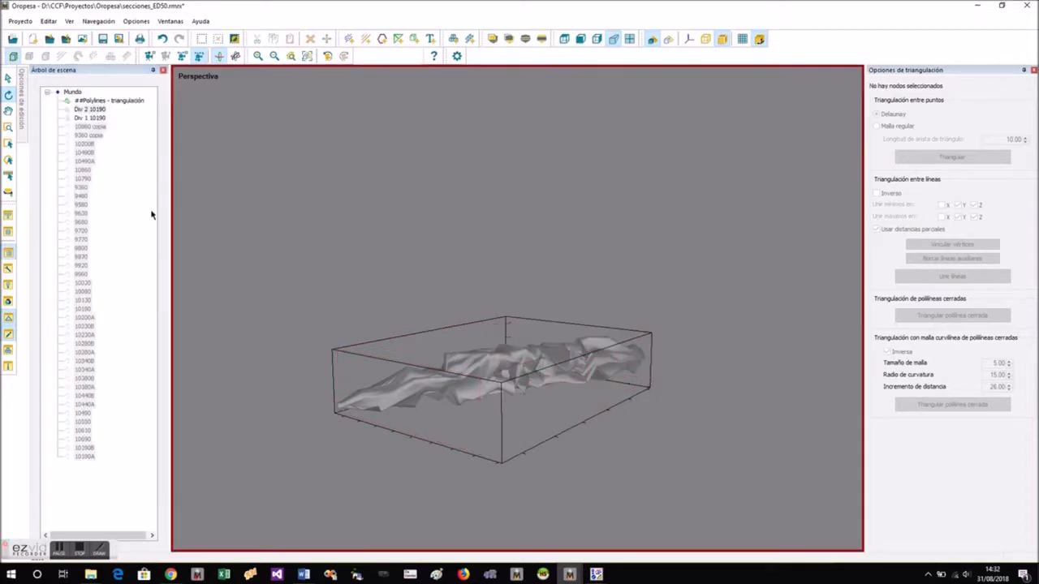
- Unify the smoothing groups across the whole merged body mesh
{"action": "left_click", "coordinate": [85, 103]}
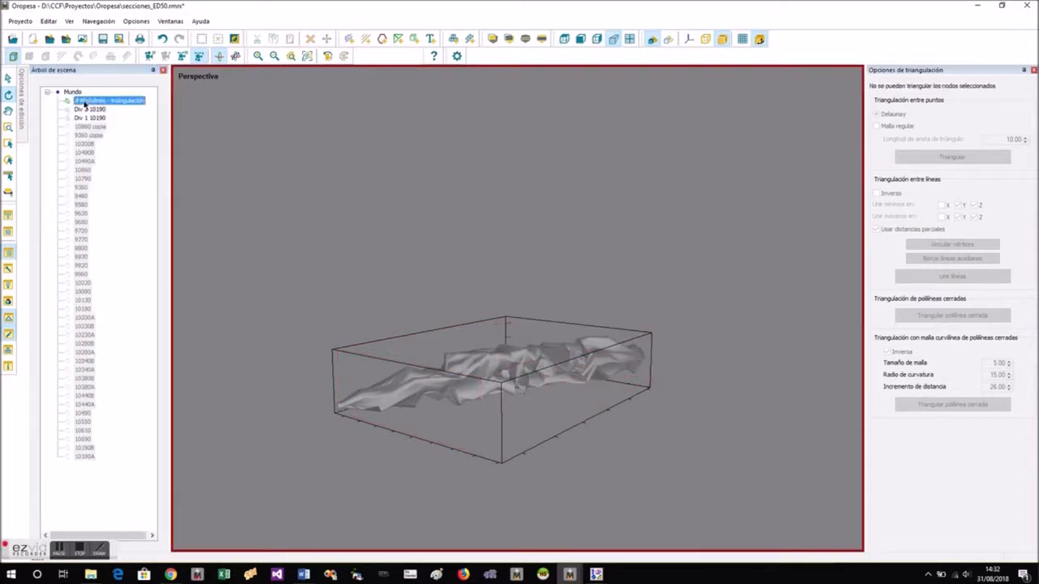
{"action": "right_click", "coordinate": [457, 361]}
{"action": "left_click", "coordinate": [501, 163]}
{"action": "left_click_drag", "start_coordinate": [524, 372], "coordinate": [322, 327]}
{"action": "left_click_drag", "start_coordinate": [573, 355], "coordinate": [309, 553]}
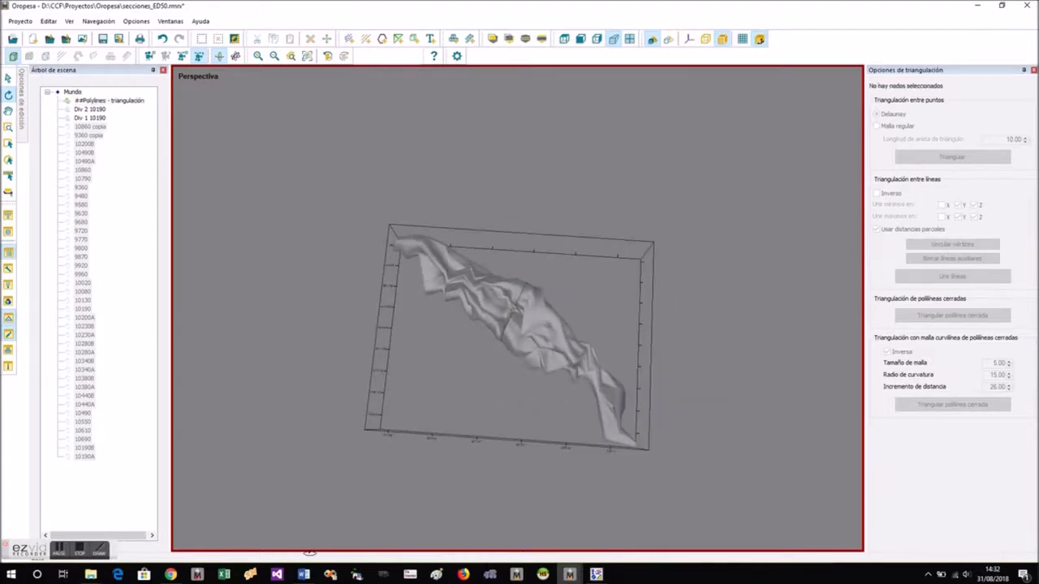
- Hide the dividing lines Div 1 10190 and Div 2 10190 and inspect the complete body from several angles
{"action": "left_click", "coordinate": [91, 118]}
{"action": "left_click", "coordinate": [89, 109], "text": "ctrl"}
{"action": "right_click", "coordinate": [91, 113]}
{"action": "left_click", "coordinate": [122, 149]}
{"action": "scroll", "coordinate": [575, 402], "scroll_direction": "down", "scroll_amount": 3}
{"action": "scroll", "coordinate": [566, 431], "scroll_direction": "up", "scroll_amount": 8}
{"action": "left_click", "coordinate": [623, 396]}
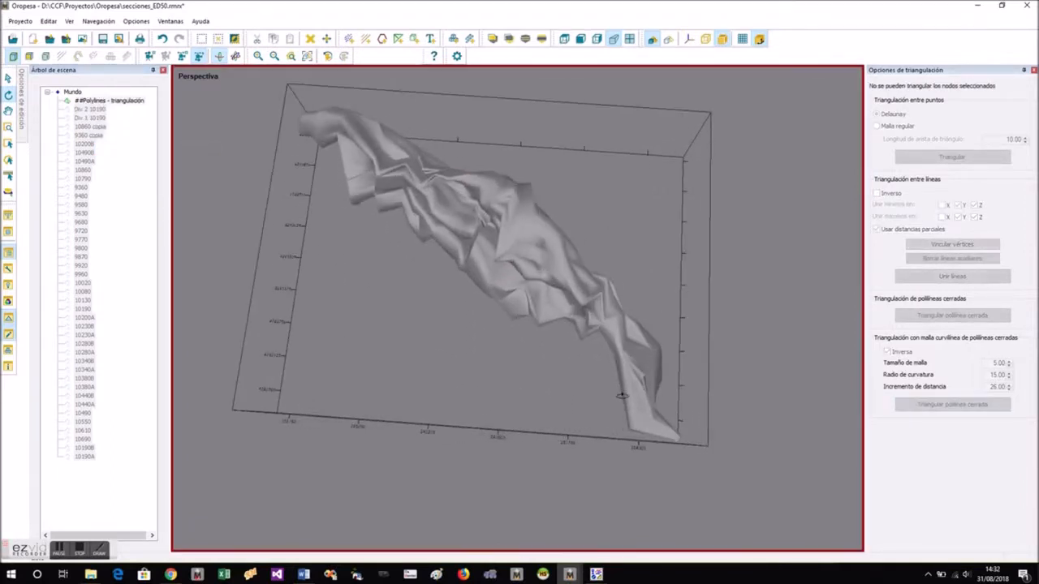
{"action": "left_click_drag", "start_coordinate": [576, 398], "coordinate": [672, 386]}
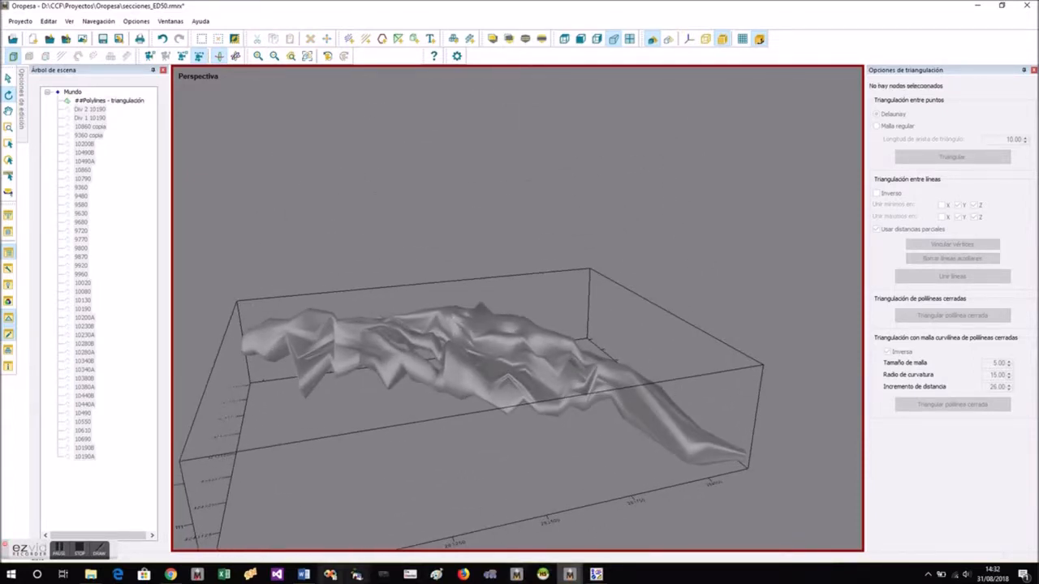
{"action": "left_click", "coordinate": [78, 554]}
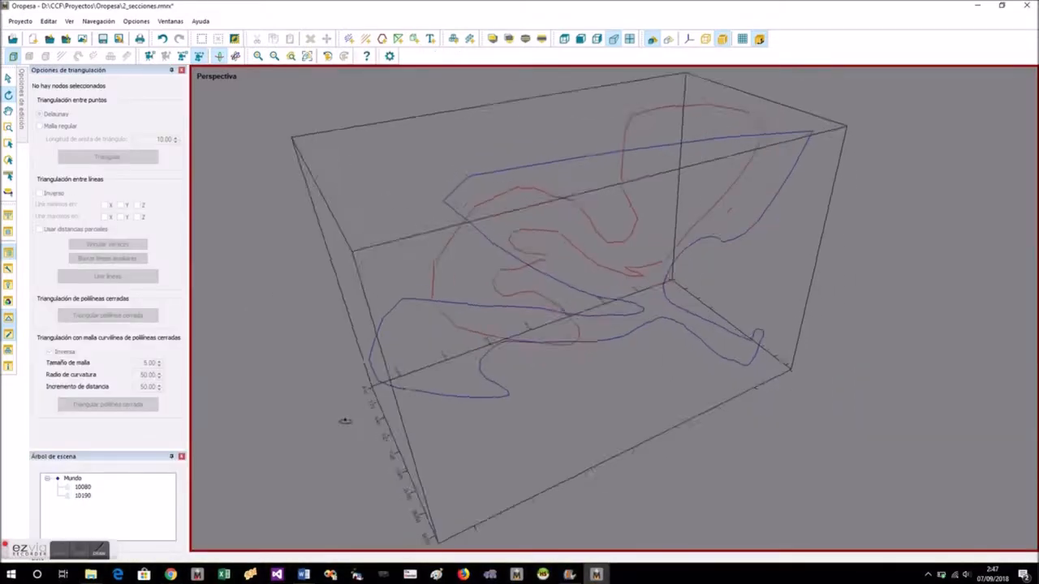
- Try joining outlines 10080 and 10190 in the 2_secciones project without linked vertices, examine the mesh and undo it
{"action": "left_click_drag", "start_coordinate": [519, 365], "coordinate": [302, 365]}
{"action": "left_click", "coordinate": [83, 486]}
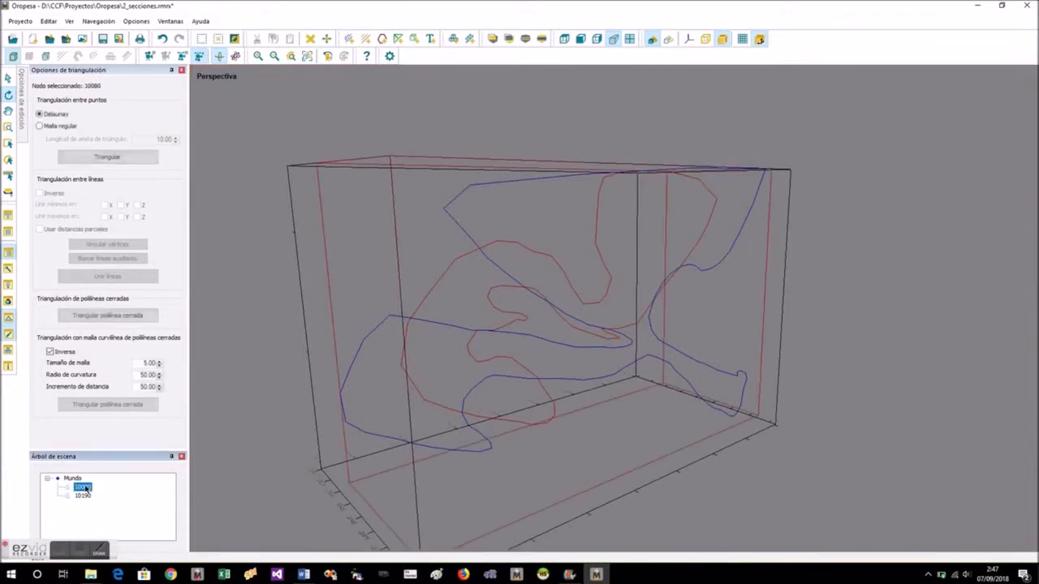
{"action": "left_click", "coordinate": [83, 495], "text": "ctrl"}
{"action": "left_click", "coordinate": [110, 278]}
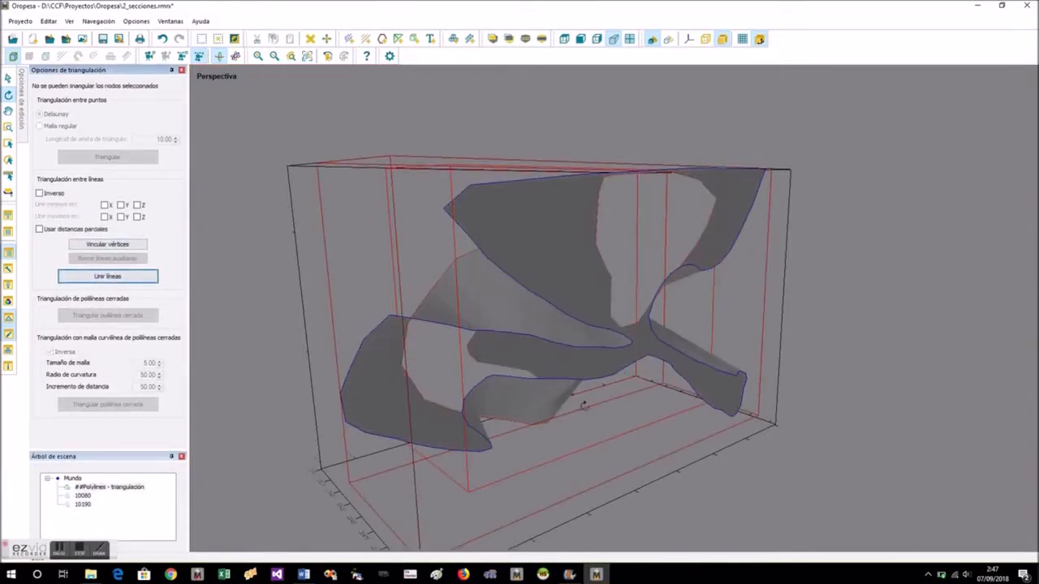
{"action": "left_click_drag", "start_coordinate": [498, 375], "coordinate": [978, 219]}
{"action": "left_click_drag", "start_coordinate": [845, 435], "coordinate": [686, 386]}
{"action": "scroll", "coordinate": [516, 405], "scroll_direction": "up", "scroll_amount": 4}
{"action": "left_click_drag", "start_coordinate": [516, 405], "coordinate": [758, 412]}
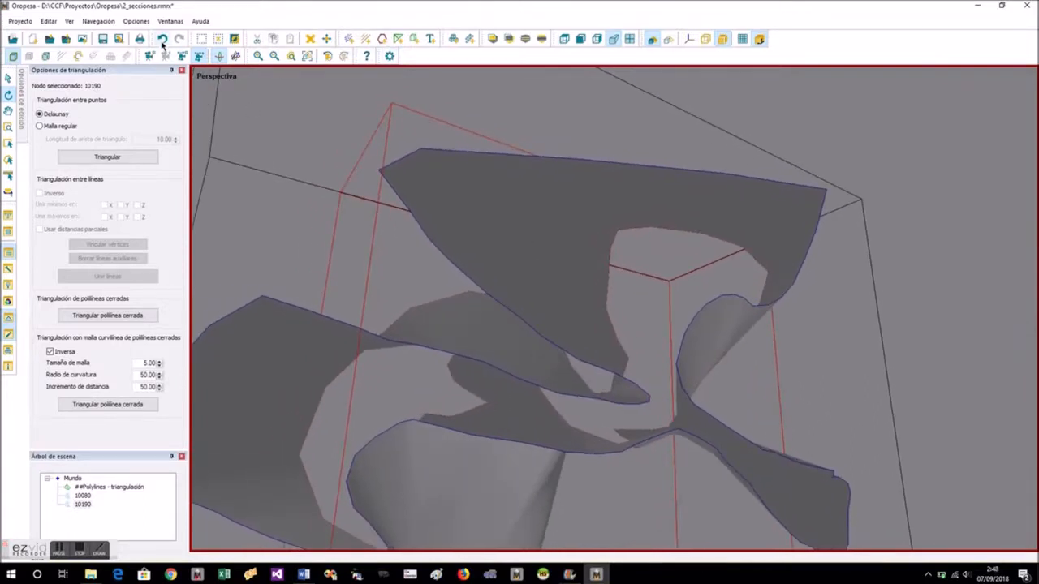
{"action": "left_click", "coordinate": [162, 42]}
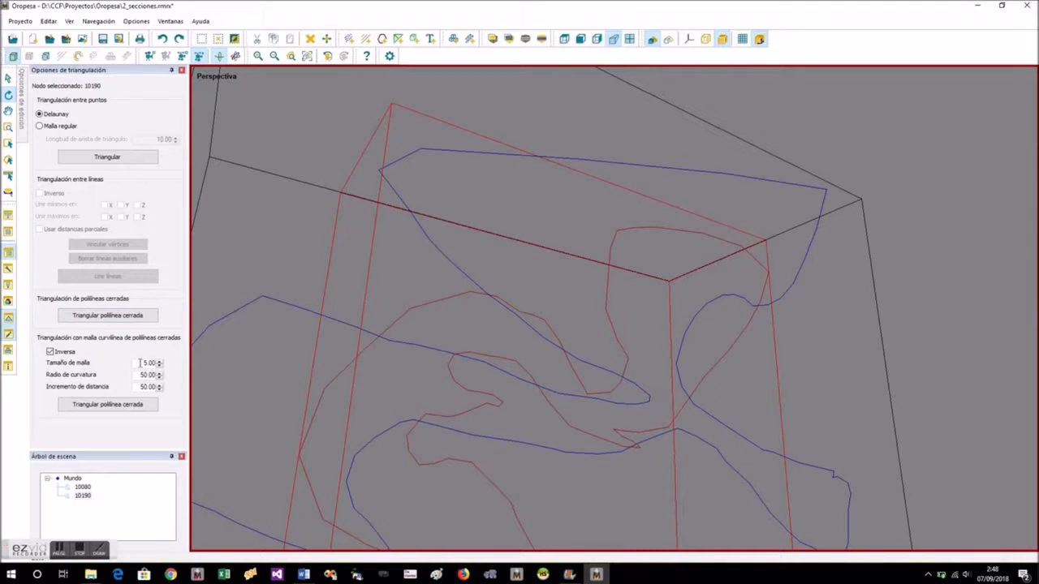
- Link a pair of vertices between outlines 10080 and 10190 and join the two lines into a mesh
{"action": "left_click", "coordinate": [84, 487], "text": "ctrl"}
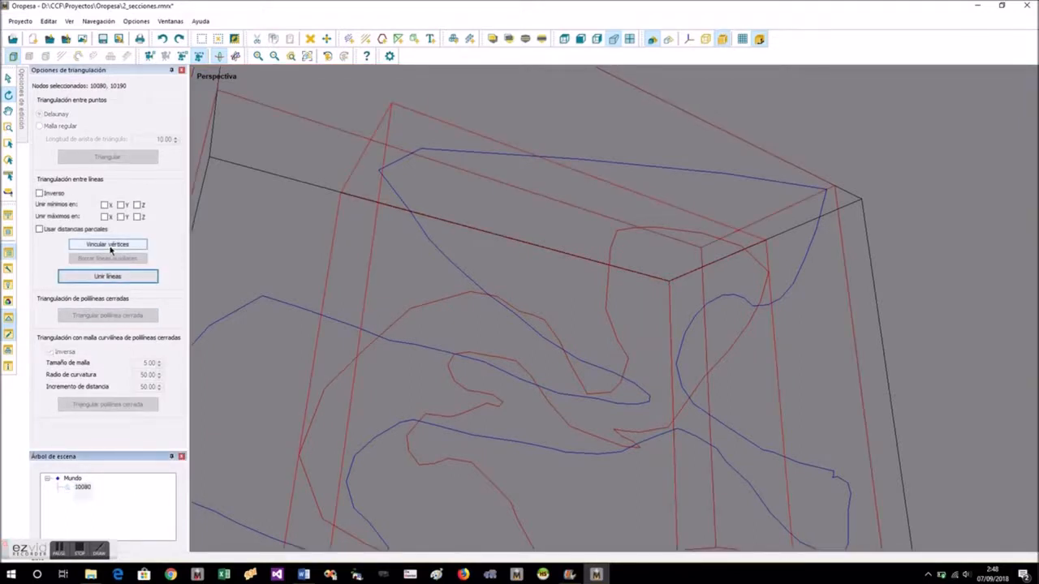
{"action": "left_click", "coordinate": [110, 247]}
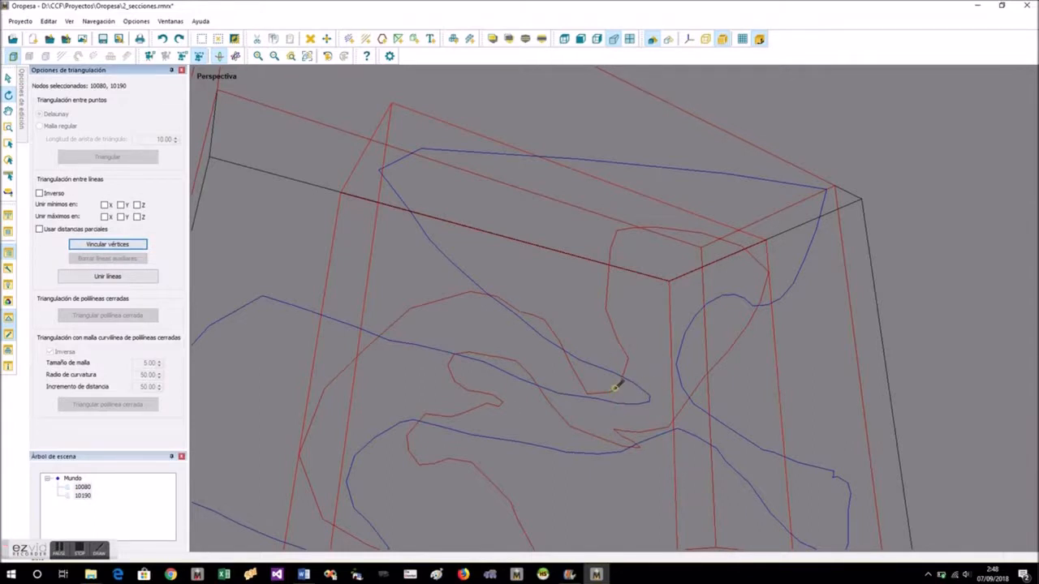
{"action": "left_click", "coordinate": [621, 382]}
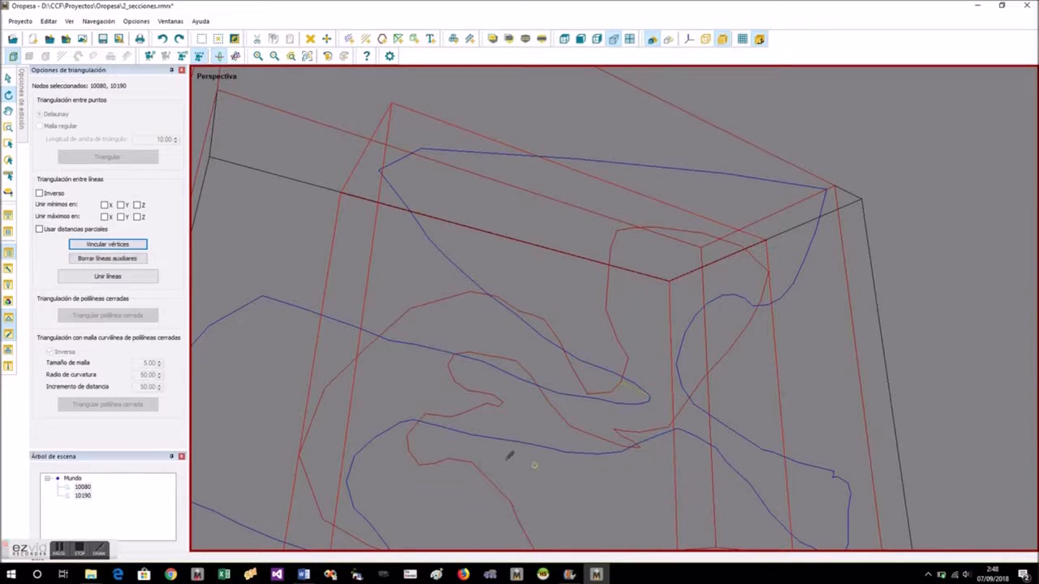
{"action": "left_click", "coordinate": [116, 277]}
- Cap outline 10080 with an inverse curvilinear mesh, using mesh size 5.00, curvature radius 50.00 and distance increment 50.00
{"action": "left_click_drag", "start_coordinate": [454, 410], "coordinate": [503, 404]}
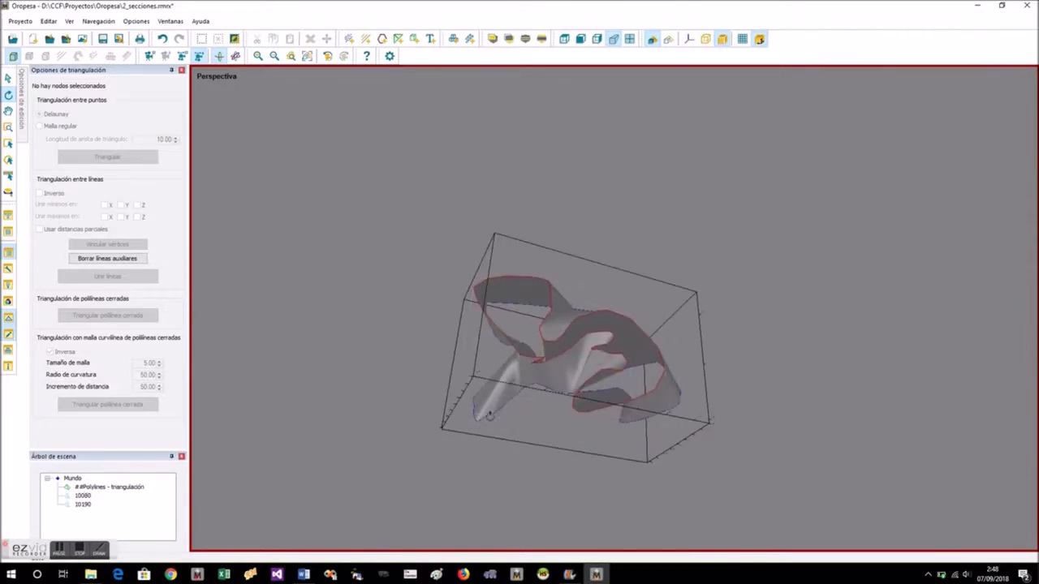
{"action": "left_click_drag", "start_coordinate": [469, 319], "coordinate": [573, 460]}
{"action": "scroll", "coordinate": [576, 456], "scroll_direction": "up", "scroll_amount": 5}
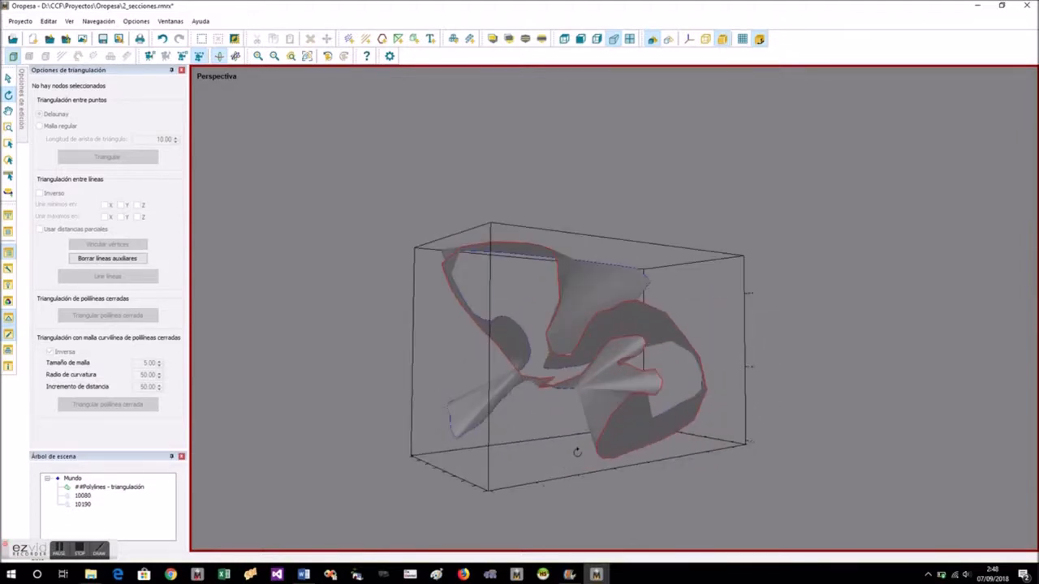
{"action": "left_click", "coordinate": [670, 438]}
{"action": "left_click_drag", "start_coordinate": [501, 371], "coordinate": [862, 300]}
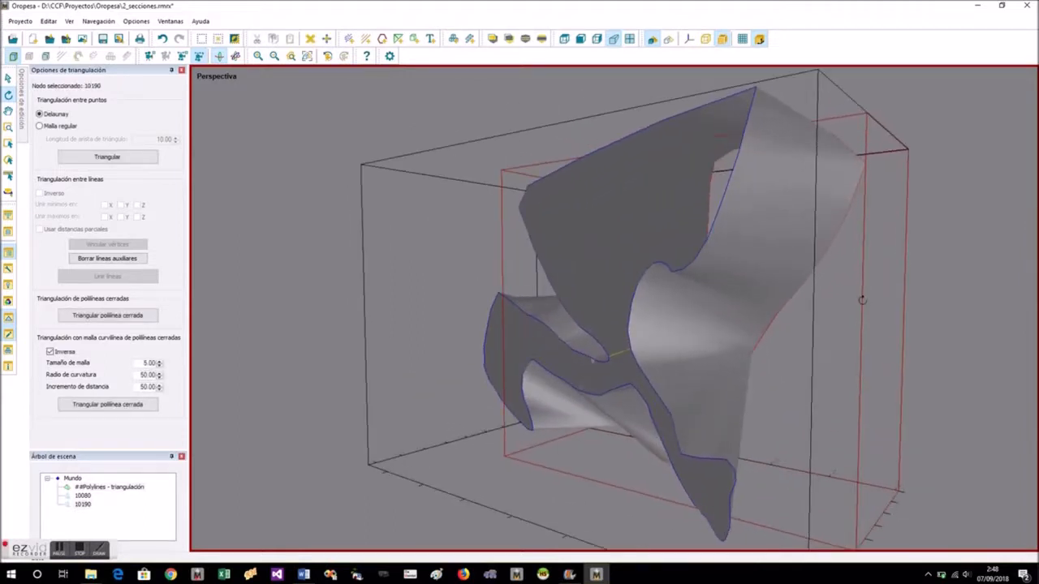
{"action": "left_click", "coordinate": [708, 239]}
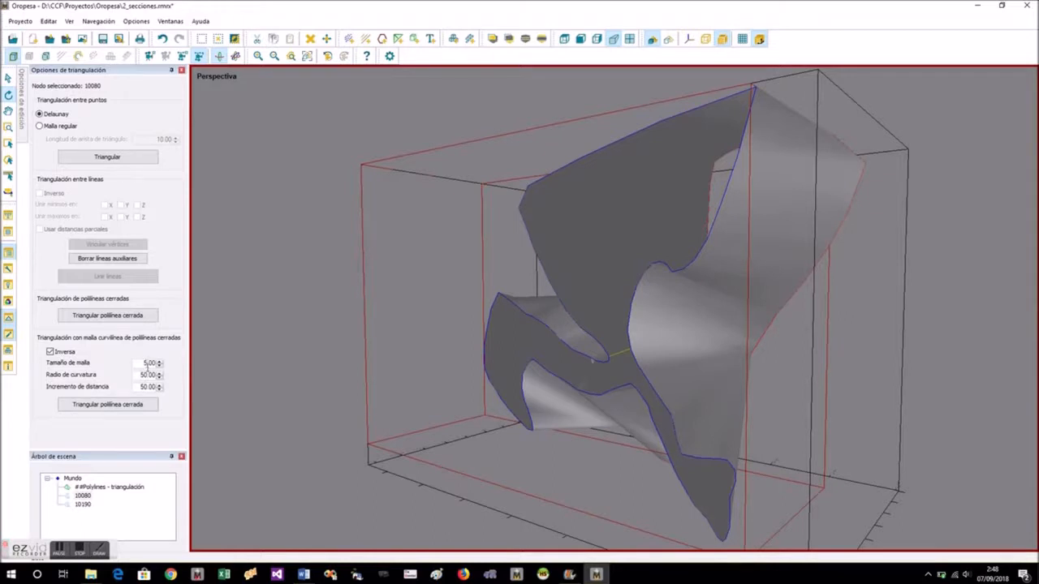
{"action": "left_click", "coordinate": [135, 406]}
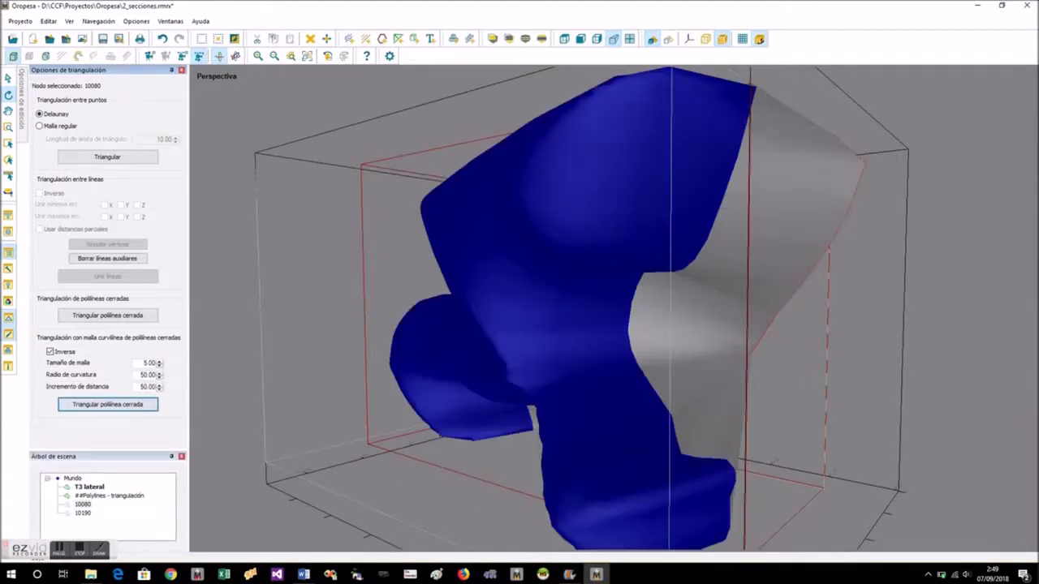
- Show the model in wireframe and cap outline 10190 with an inverse curvilinear mesh, using mesh size 5.00, curvature radius 50.00 and distance increment 50.00
{"action": "left_click_drag", "start_coordinate": [600, 324], "coordinate": [680, 307]}
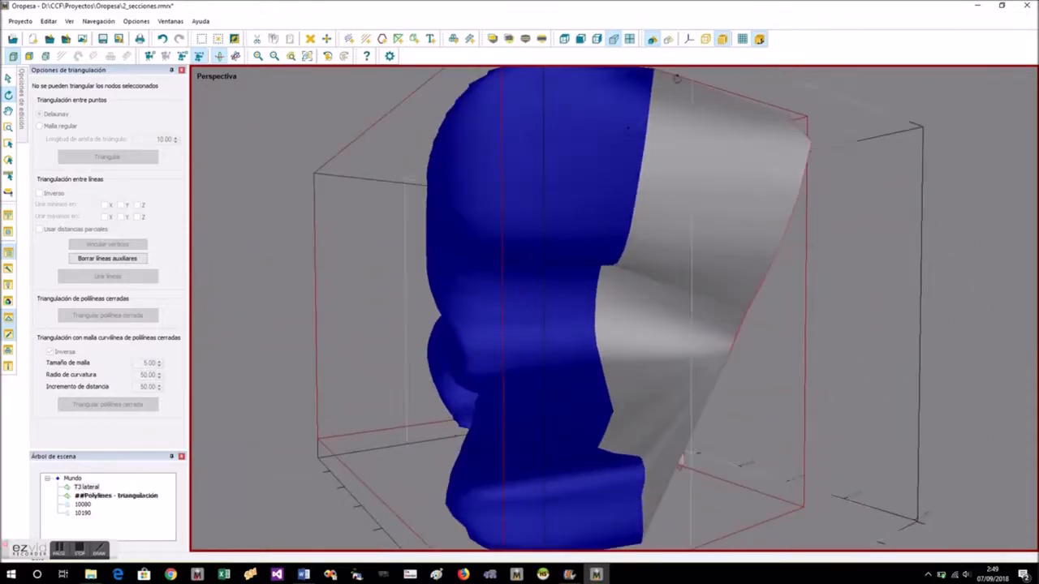
{"action": "left_click", "coordinate": [721, 41]}
{"action": "mouse_move", "coordinate": [633, 268]}
{"action": "left_mouse_down"}
{"action": "mouse_move", "coordinate": [560, 349]}
{"action": "mouse_move", "coordinate": [503, 276]}
{"action": "left_mouse_up"}
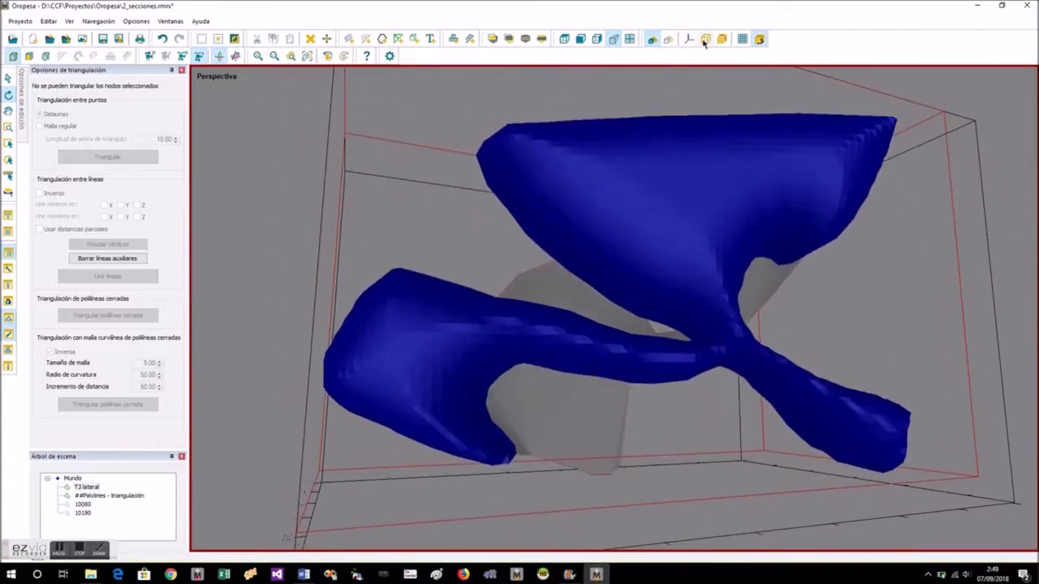
{"action": "left_click", "coordinate": [668, 39]}
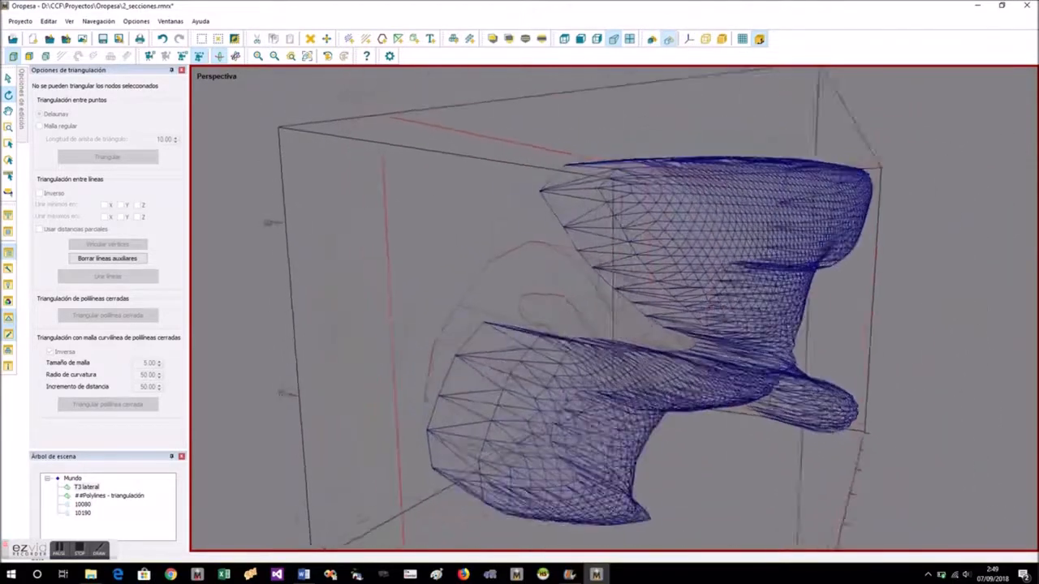
{"action": "left_click_drag", "start_coordinate": [690, 174], "coordinate": [721, 122]}
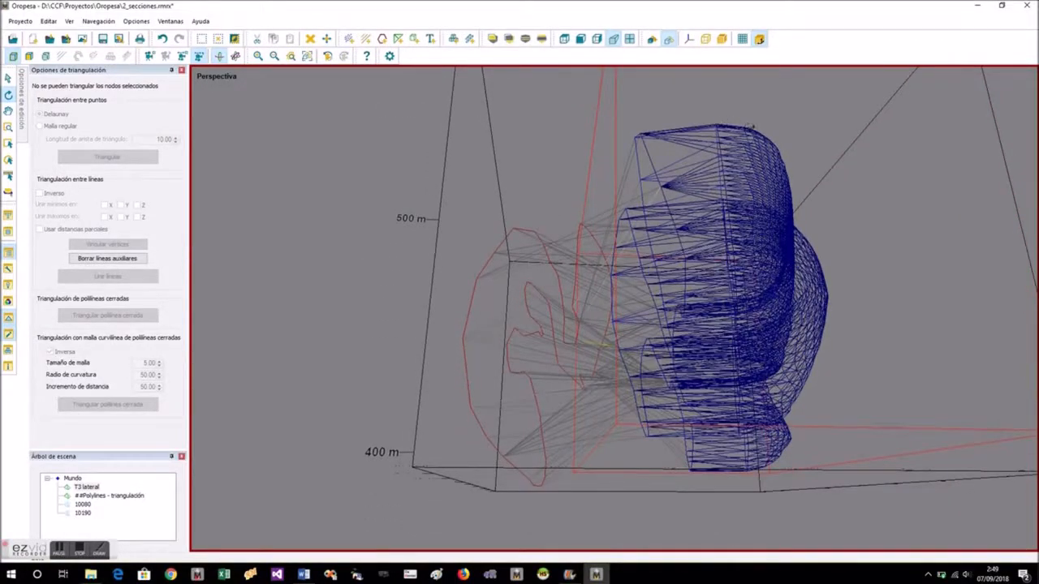
{"action": "left_click_drag", "start_coordinate": [793, 183], "coordinate": [461, 93]}
{"action": "left_click_drag", "start_coordinate": [671, 243], "coordinate": [638, 229]}
{"action": "left_click", "coordinate": [689, 188]}
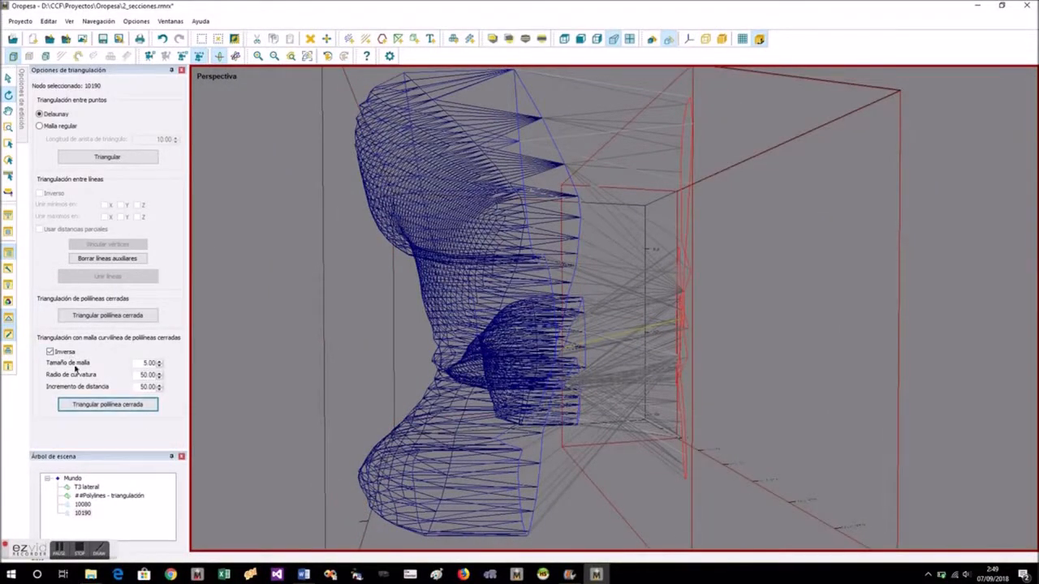
{"action": "left_click", "coordinate": [100, 408]}
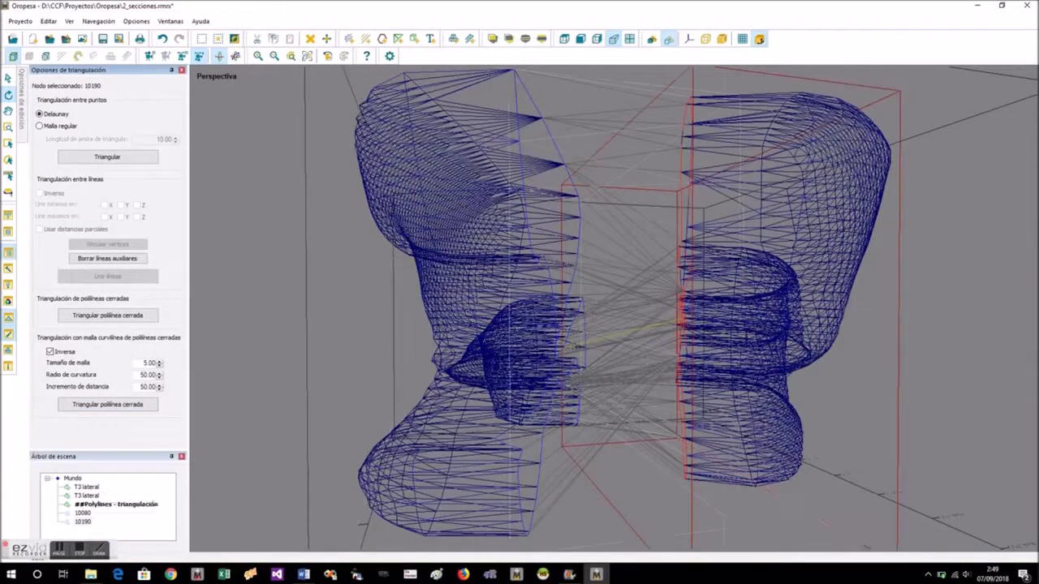
- Return to solid display and merge the two end caps and the mesh between the outlines into one node
{"action": "left_click_drag", "start_coordinate": [916, 357], "coordinate": [551, 341]}
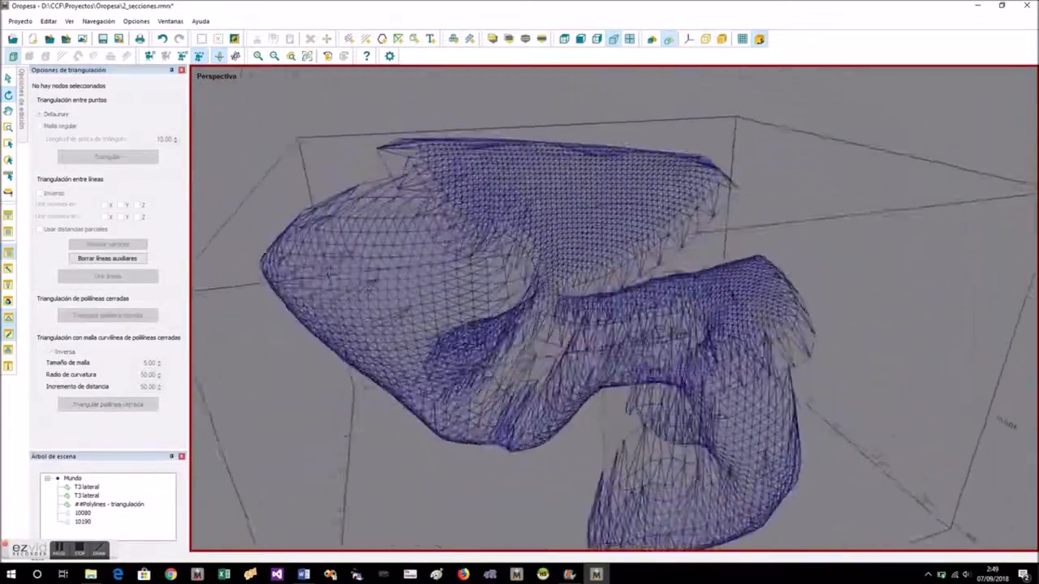
{"action": "left_click_drag", "start_coordinate": [811, 403], "coordinate": [670, 355]}
{"action": "left_click", "coordinate": [651, 41]}
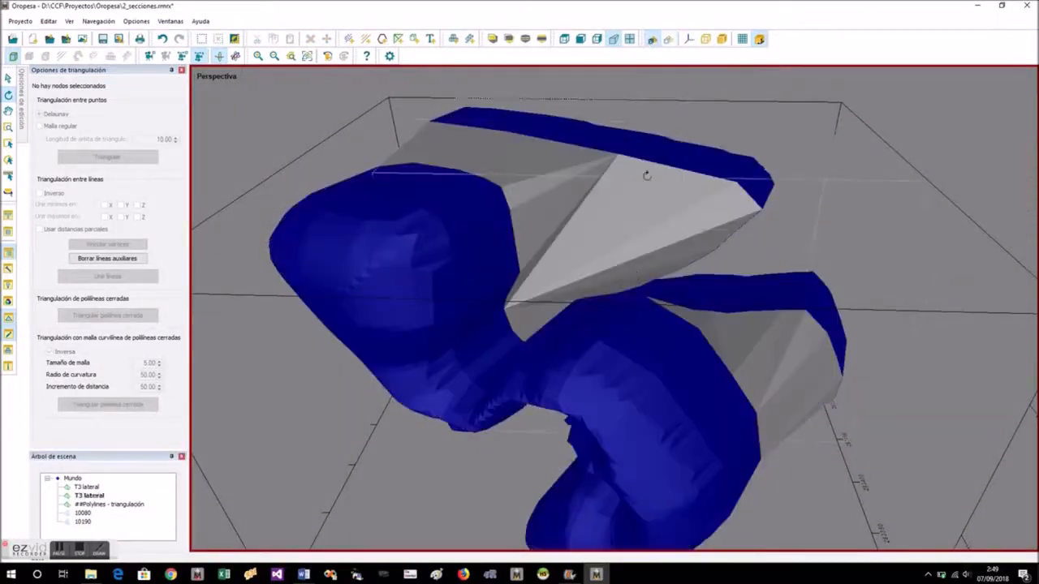
{"action": "mouse_move", "coordinate": [568, 381]}
{"action": "left_mouse_down"}
{"action": "mouse_move", "coordinate": [596, 195]}
{"action": "mouse_move", "coordinate": [641, 175]}
{"action": "mouse_move", "coordinate": [700, 174]}
{"action": "mouse_move", "coordinate": [716, 194]}
{"action": "mouse_move", "coordinate": [722, 268]}
{"action": "mouse_move", "coordinate": [751, 332]}
{"action": "mouse_move", "coordinate": [811, 379]}
{"action": "mouse_move", "coordinate": [825, 122]}
{"action": "mouse_move", "coordinate": [784, 191]}
{"action": "mouse_move", "coordinate": [689, 268]}
{"action": "mouse_move", "coordinate": [546, 131]}
{"action": "left_mouse_up"}
{"action": "left_click", "coordinate": [725, 43]}
{"action": "left_click", "coordinate": [620, 268], "text": "ctrl"}
{"action": "left_click", "coordinate": [812, 275], "text": "ctrl"}
{"action": "right_click", "coordinate": [808, 279]}
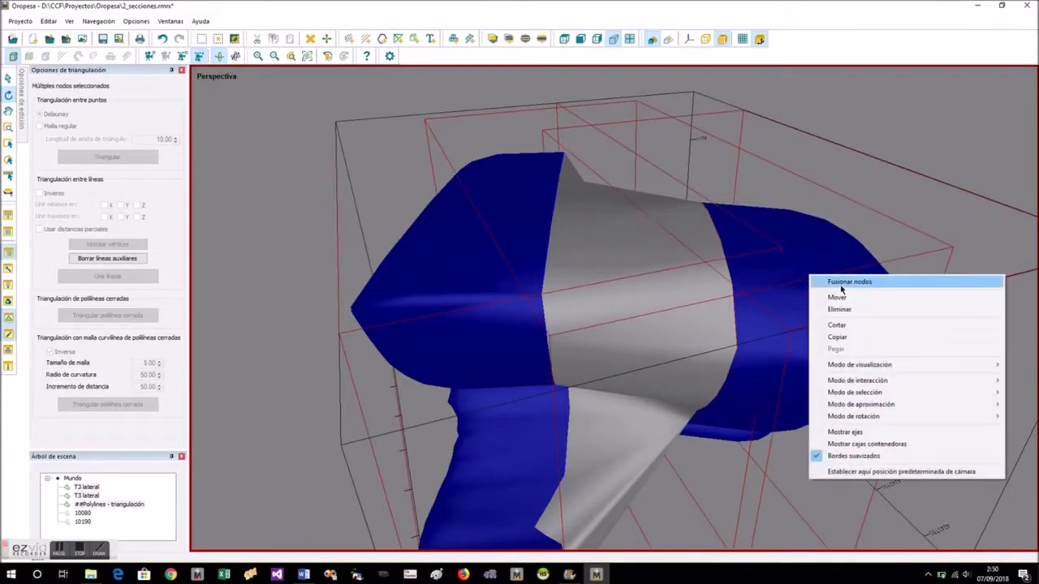
{"action": "left_click", "coordinate": [840, 282]}
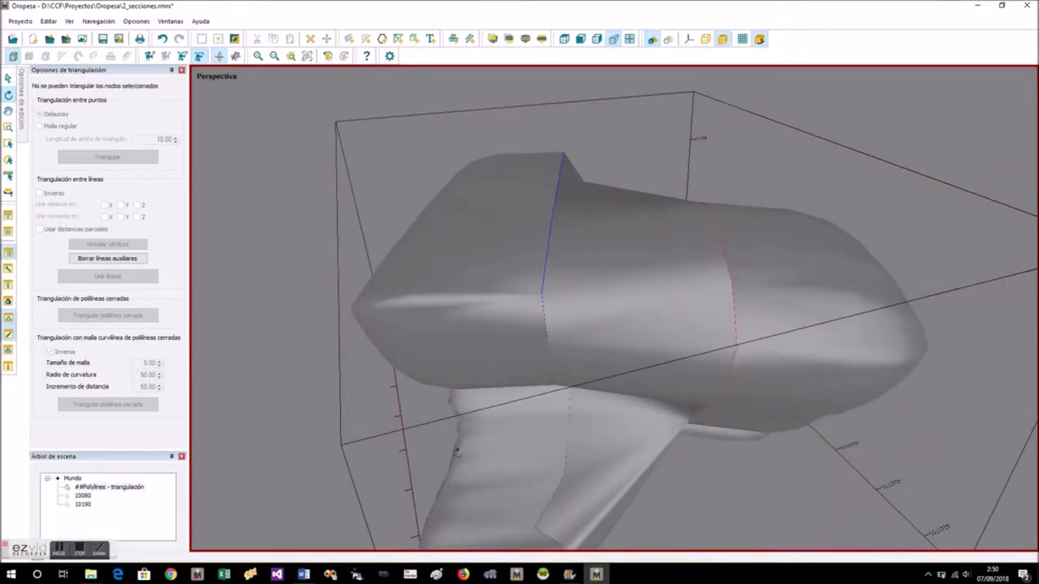
- Hide outlines 10080 and 10190 in the scene
{"action": "left_click", "coordinate": [83, 504], "text": "ctrl"}
{"action": "right_click", "coordinate": [88, 504]}
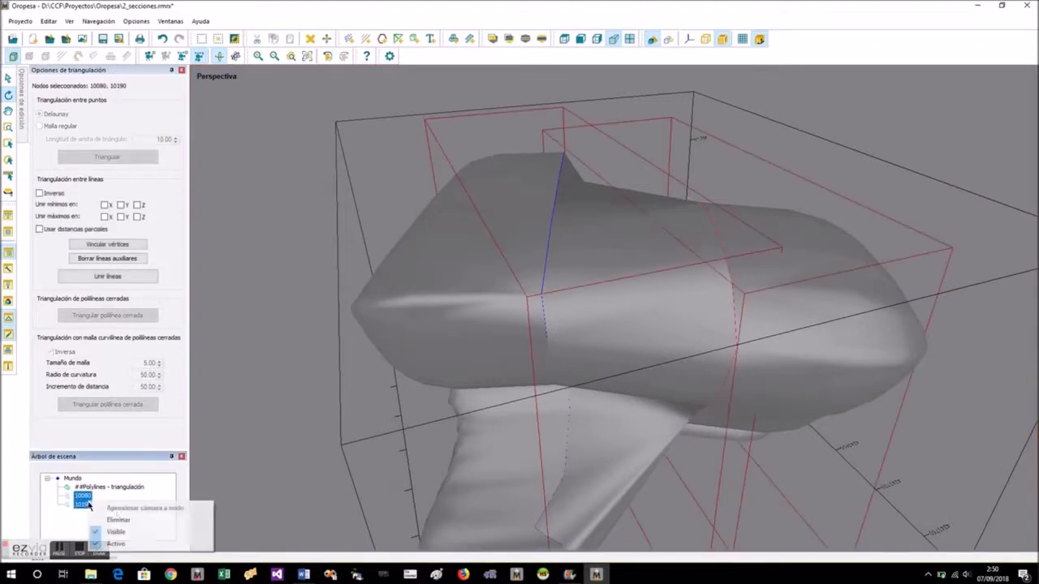
{"action": "left_click", "coordinate": [126, 533]}
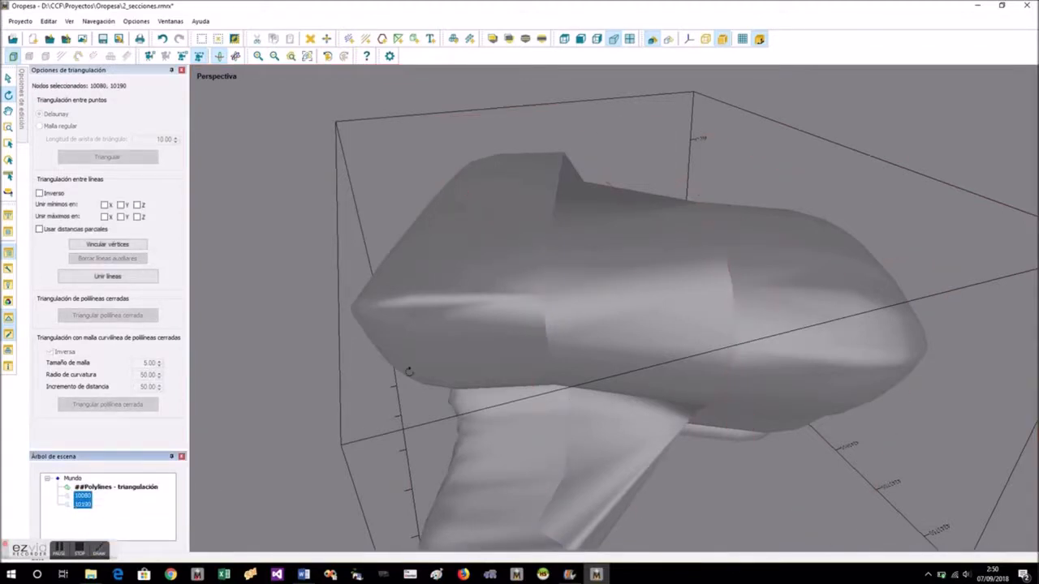
{"action": "scroll", "coordinate": [415, 371], "scroll_direction": "down", "scroll_amount": 5}
{"action": "left_click_drag", "start_coordinate": [419, 371], "coordinate": [590, 244]}
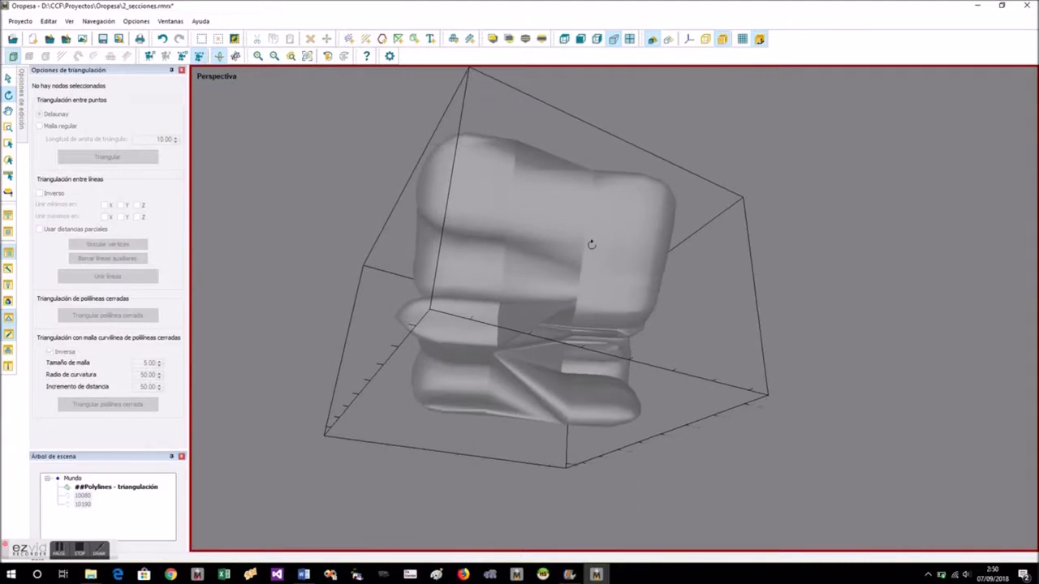
- Smooth the merged mesh across its seams and inspect the closed body from several angles
{"action": "right_click", "coordinate": [593, 243]}
{"action": "left_click", "coordinate": [632, 268]}
{"action": "left_click_drag", "start_coordinate": [632, 269], "coordinate": [689, 353]}
{"action": "scroll", "coordinate": [572, 404], "scroll_direction": "up", "scroll_amount": 5}
{"action": "scroll", "coordinate": [690, 369], "scroll_direction": "down", "scroll_amount": 4}
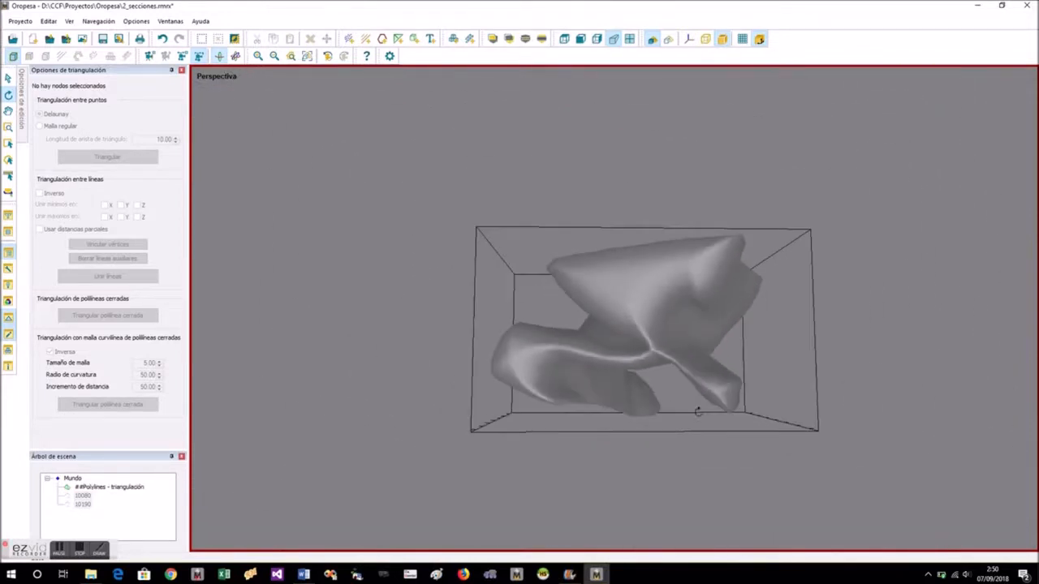
{"action": "left_click_drag", "start_coordinate": [695, 412], "coordinate": [630, 150]}
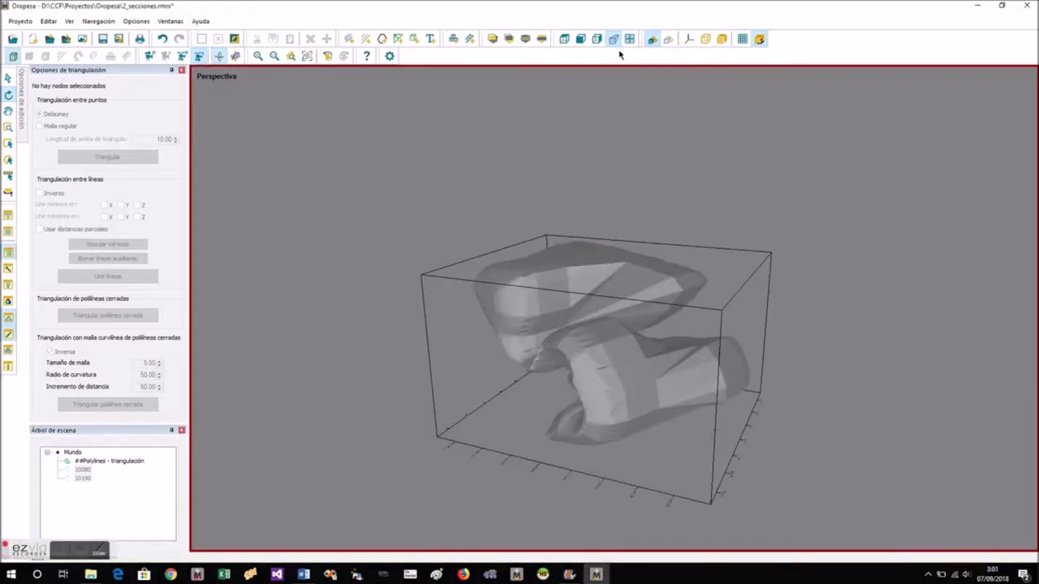
- Select a patch of adjacent faces beside the end cap in face mode and try to delete them
{"action": "scroll", "coordinate": [607, 199], "scroll_direction": "up", "scroll_amount": 5}
{"action": "left_click_drag", "start_coordinate": [610, 280], "coordinate": [519, 368]}
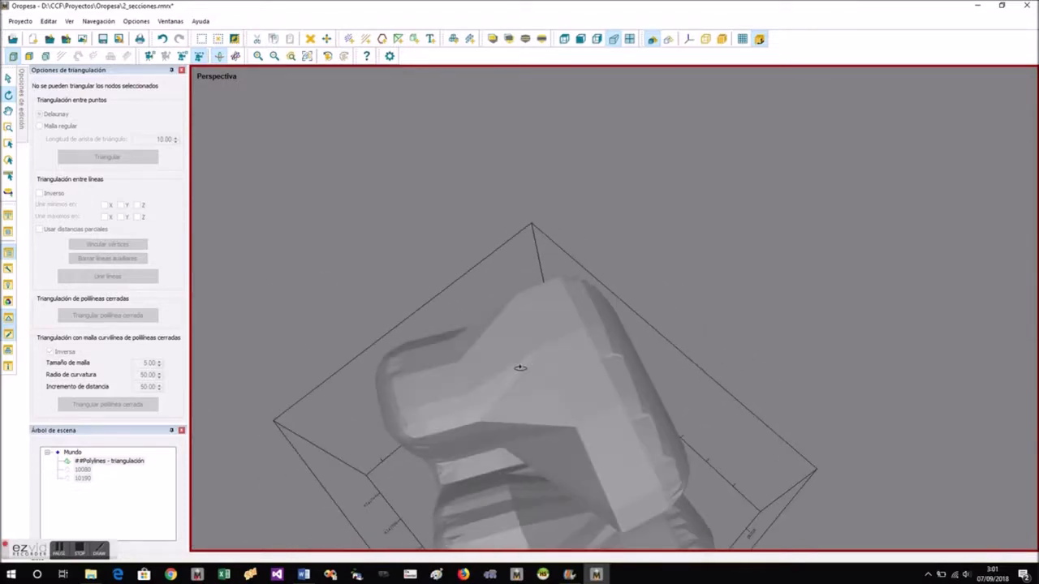
{"action": "left_click_drag", "start_coordinate": [516, 437], "coordinate": [552, 215]}
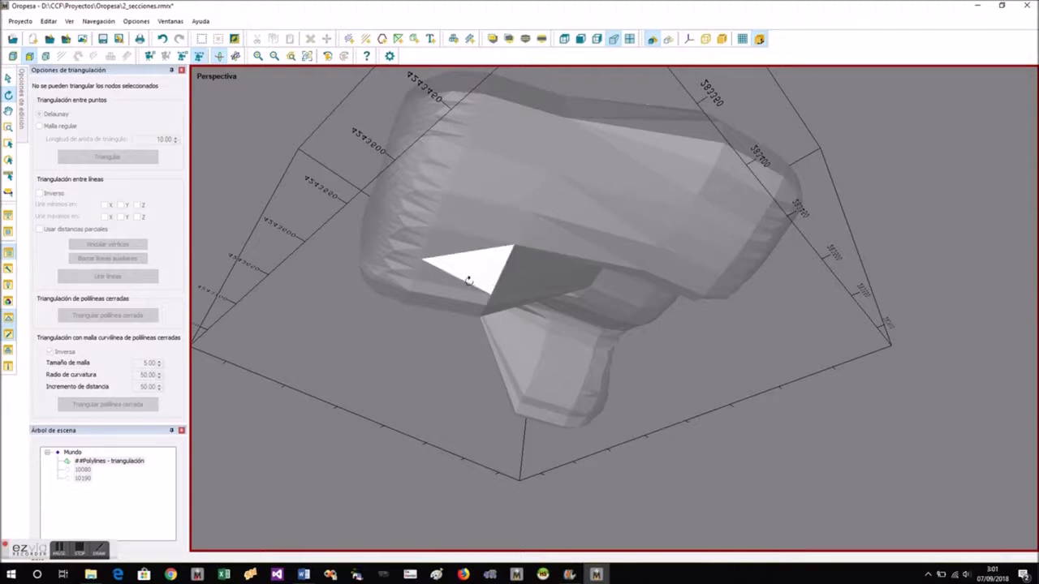
{"action": "left_click", "coordinate": [458, 256]}
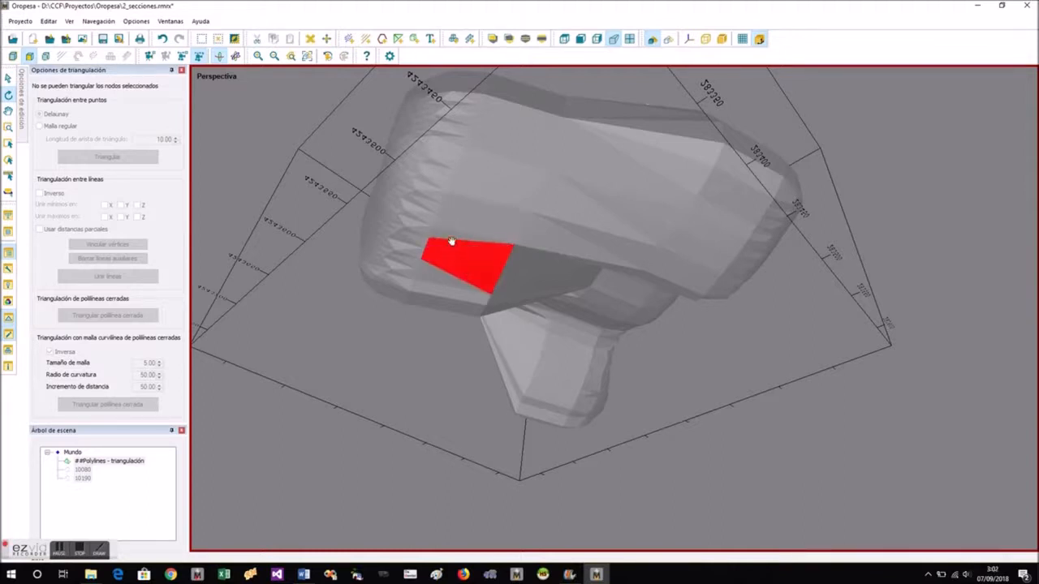
{"action": "left_click", "coordinate": [458, 223]}
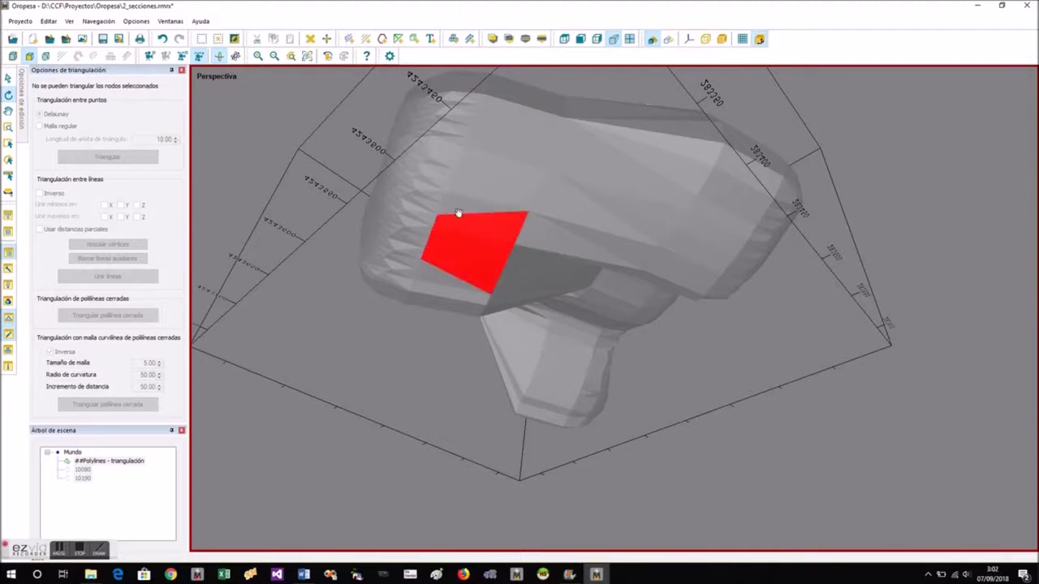
{"action": "scroll", "coordinate": [481, 299], "scroll_direction": "down", "scroll_amount": 3}
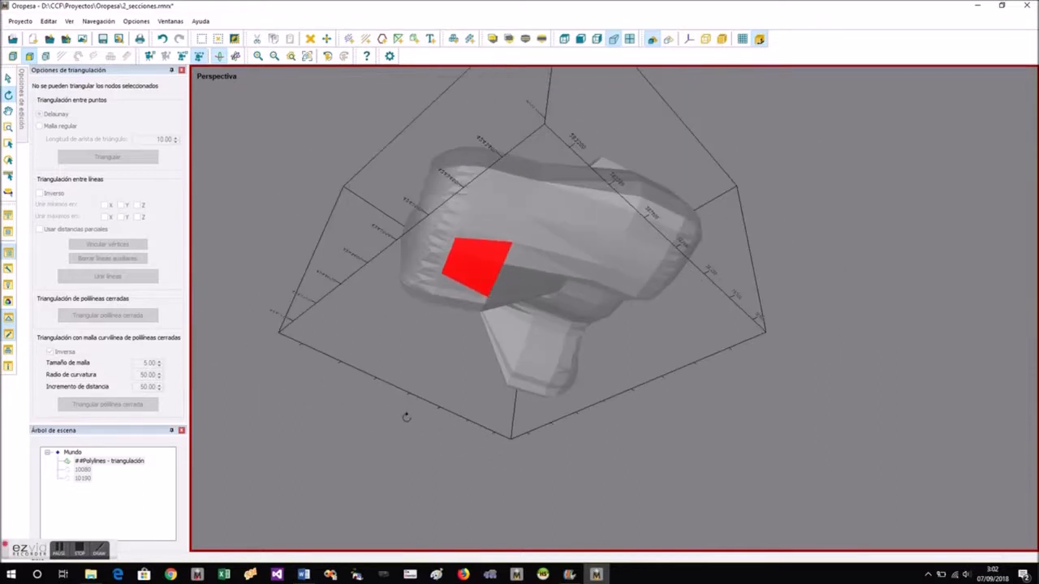
{"action": "right_click", "coordinate": [368, 277]}
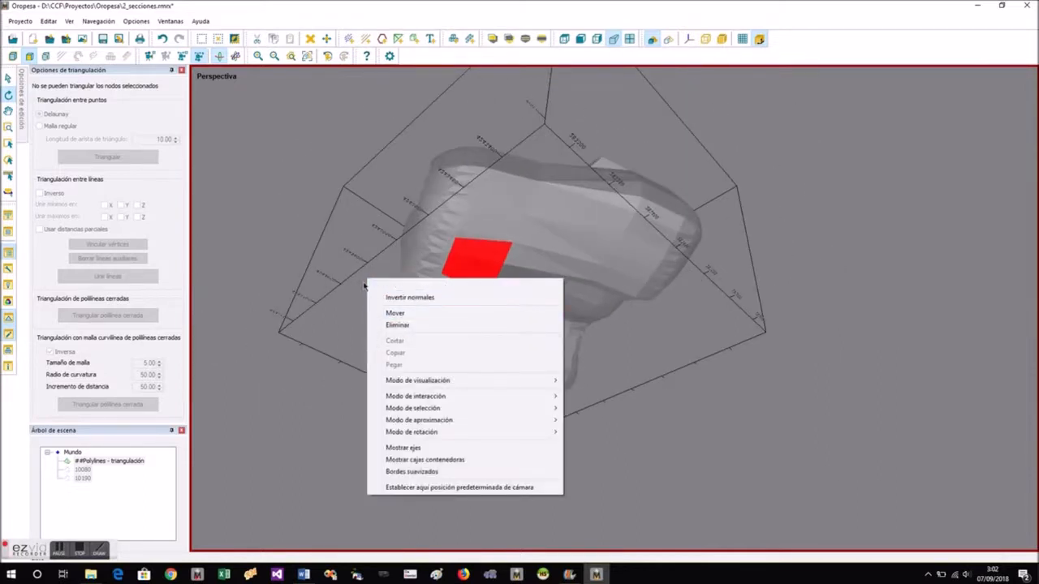
{"action": "left_click", "coordinate": [396, 324]}
- Move the selected patch of faces outward from the body beside the end cap
{"action": "left_click_drag", "start_coordinate": [236, 147], "coordinate": [376, 279]}
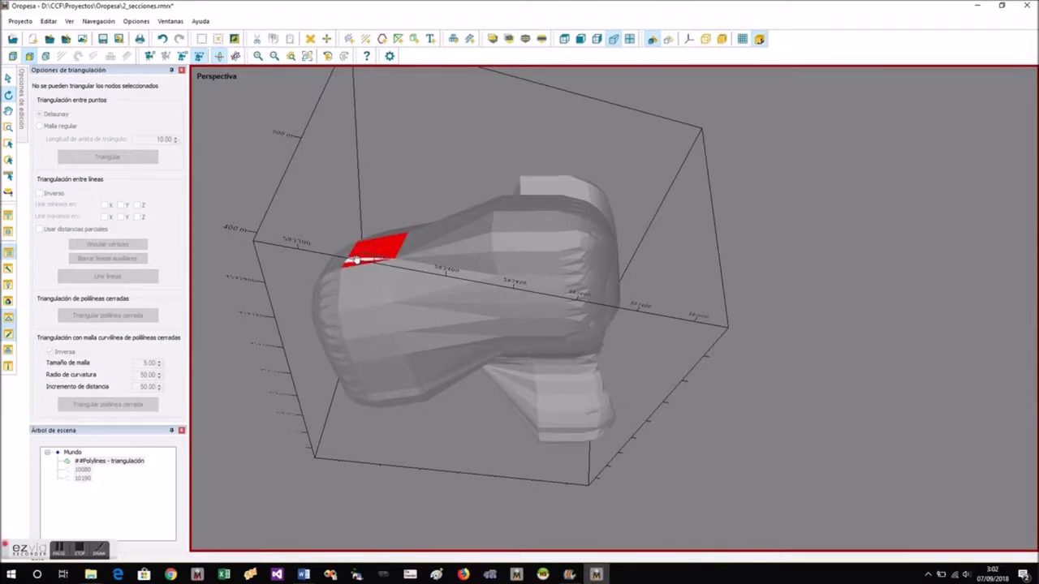
{"action": "right_click", "coordinate": [371, 256]}
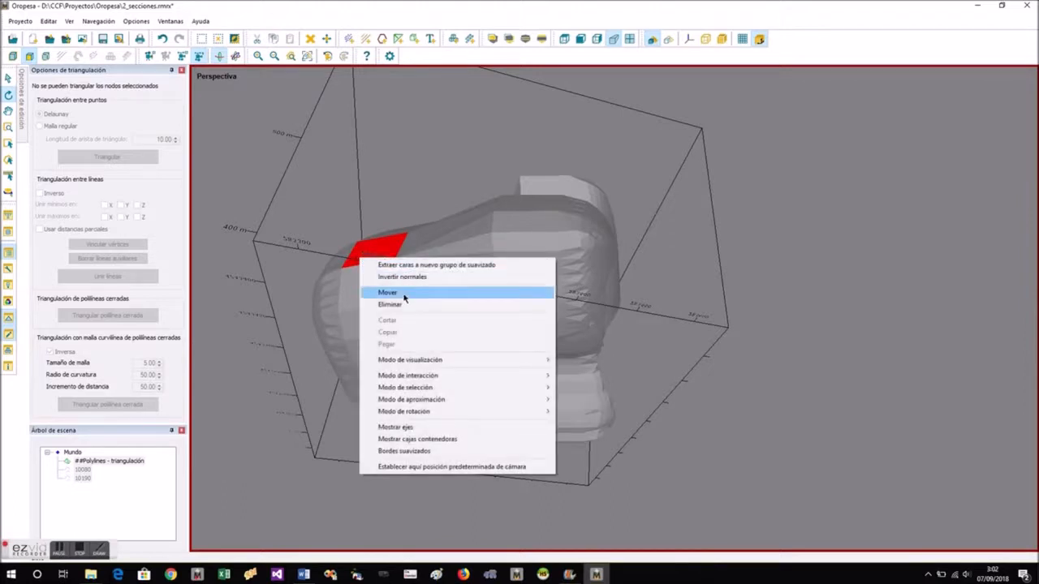
{"action": "left_click", "coordinate": [406, 292]}
{"action": "left_click_drag", "start_coordinate": [393, 261], "coordinate": [395, 246]}
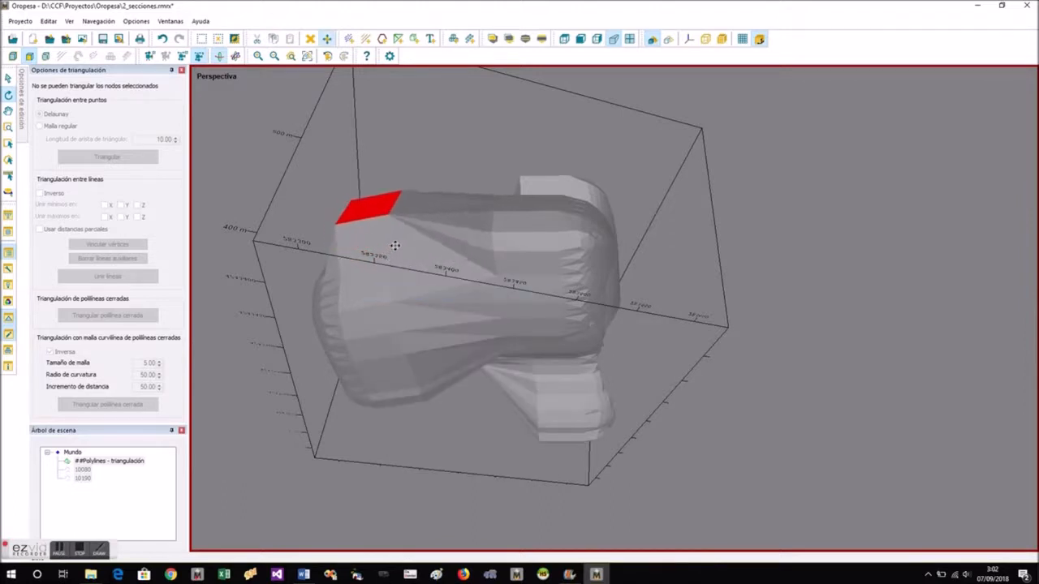
{"action": "left_click", "coordinate": [397, 301]}
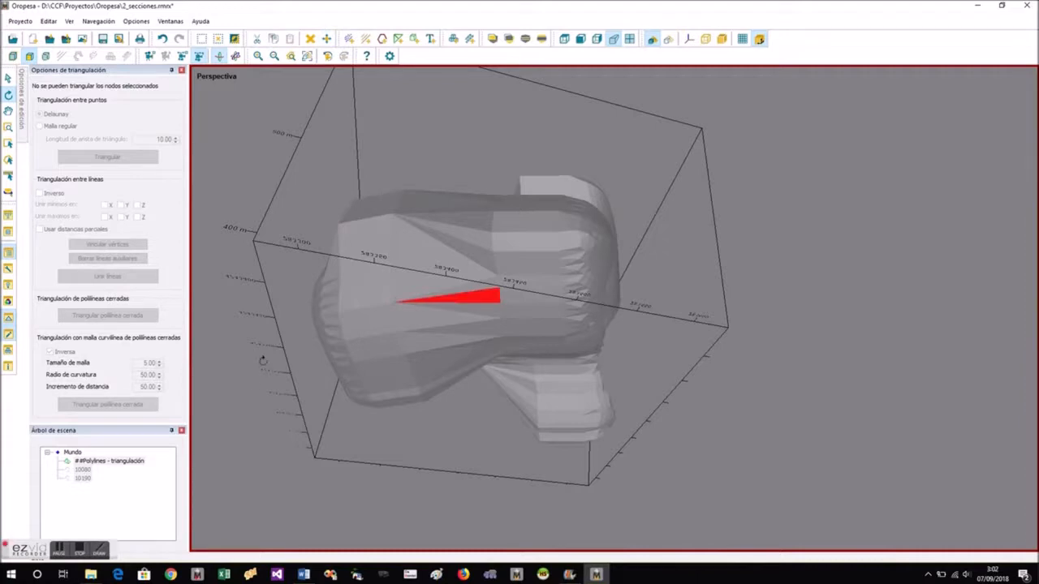
- Move the single vertex on the body's upper edge, at the corner of the faces beside the end cap
{"action": "left_click_drag", "start_coordinate": [257, 391], "coordinate": [780, 342]}
{"action": "scroll", "coordinate": [466, 342], "scroll_direction": "up", "scroll_amount": 3}
{"action": "scroll", "coordinate": [609, 238], "scroll_direction": "up", "scroll_amount": 6}
{"action": "scroll", "coordinate": [609, 236], "scroll_direction": "up", "scroll_amount": 2}
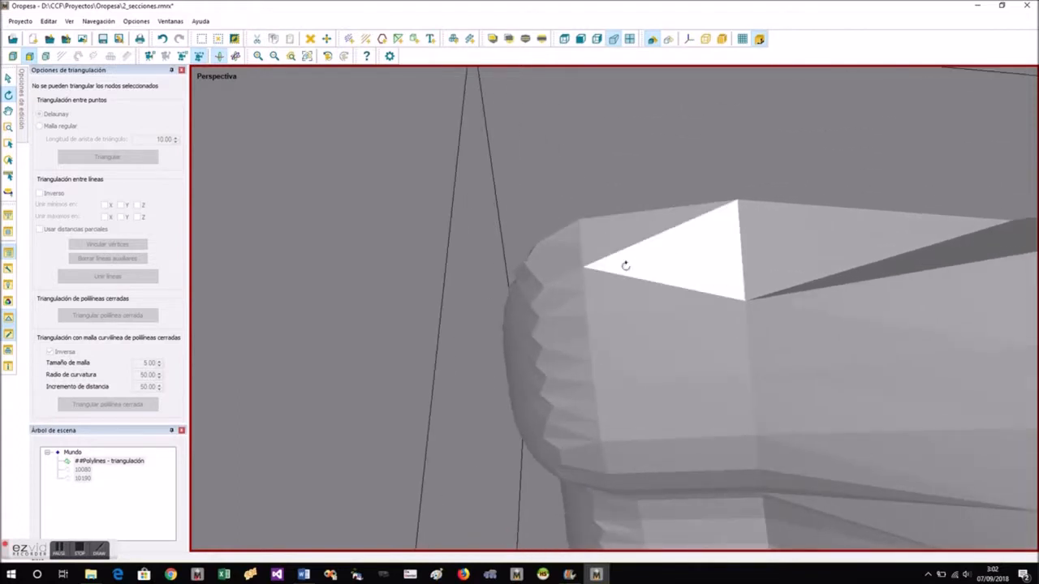
{"action": "right_click", "coordinate": [737, 198]}
{"action": "left_click", "coordinate": [743, 203]}
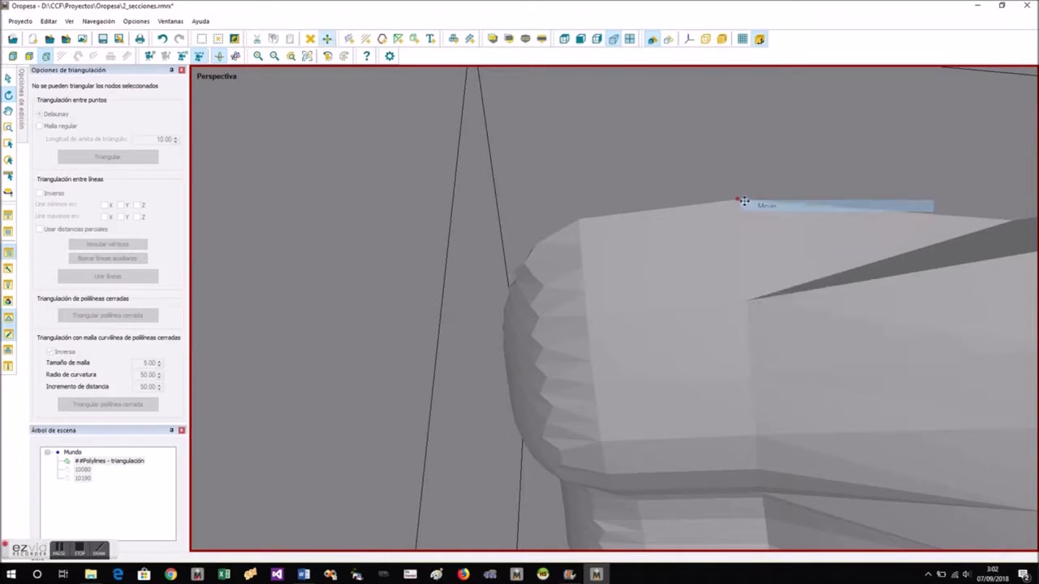